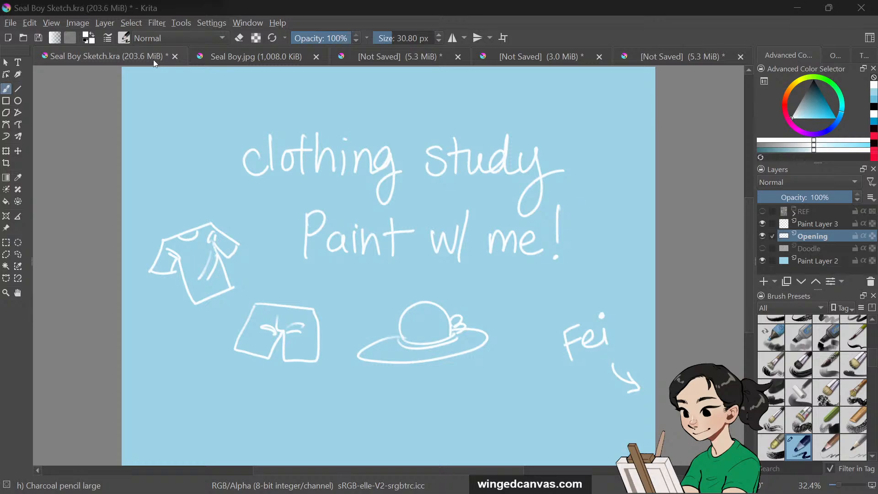
# Open the fold reference sheet with drop, diaper and pipe folds and choose an orange painting colour
pyautogui.click(396, 61)
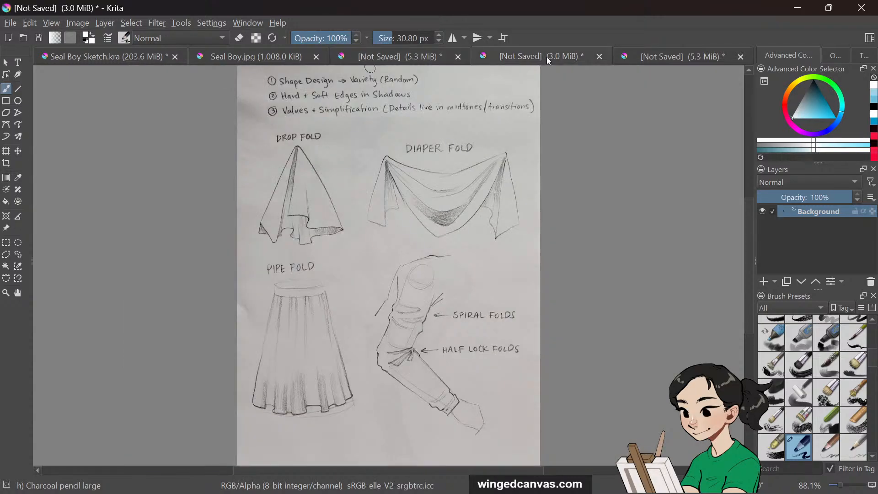
pyautogui.click(547, 57)
pyautogui.moveTo(787, 96); pyautogui.dragTo(788, 90)
pyautogui.moveTo(826, 104); pyautogui.dragTo(830, 112)
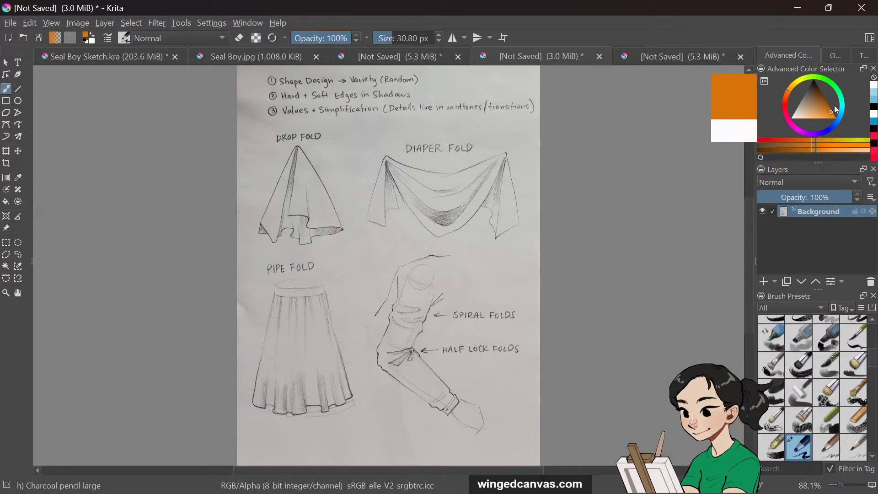
pyautogui.moveTo(299, 147); pyautogui.dragTo(299, 147)
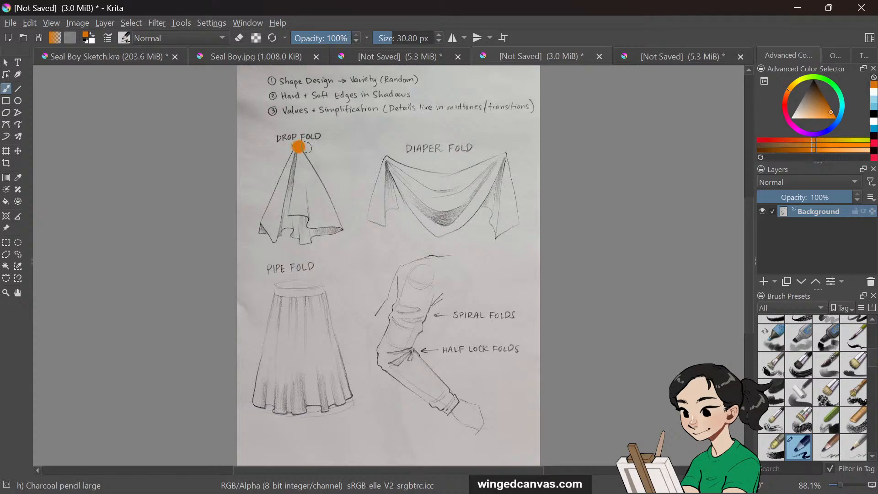
pyautogui.hotkey('ctrl', 'z')
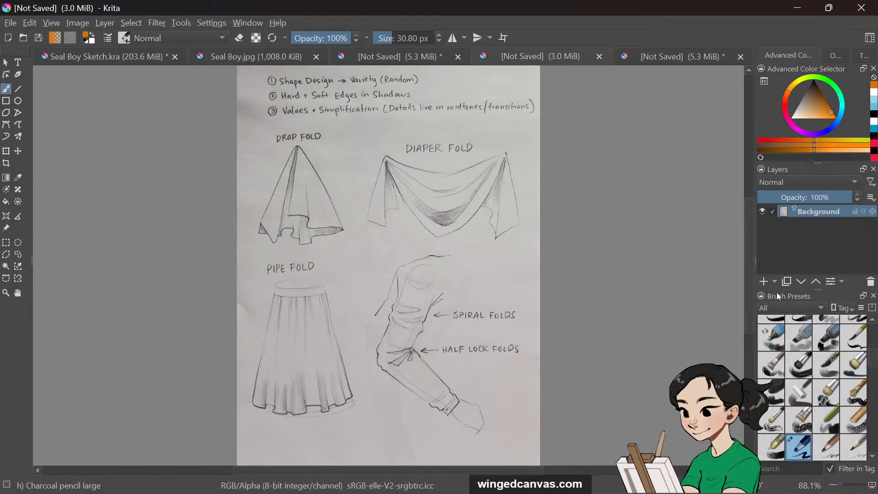
pyautogui.rightClick(634, 233)
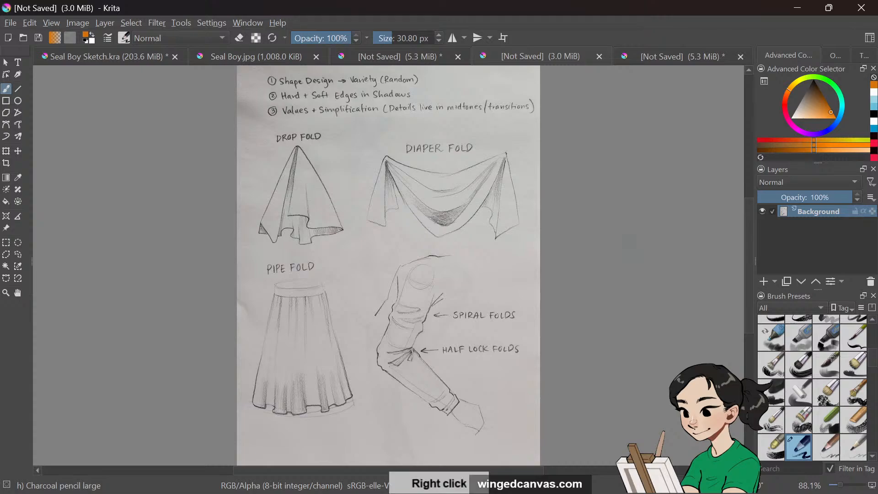
pyautogui.click(630, 252)
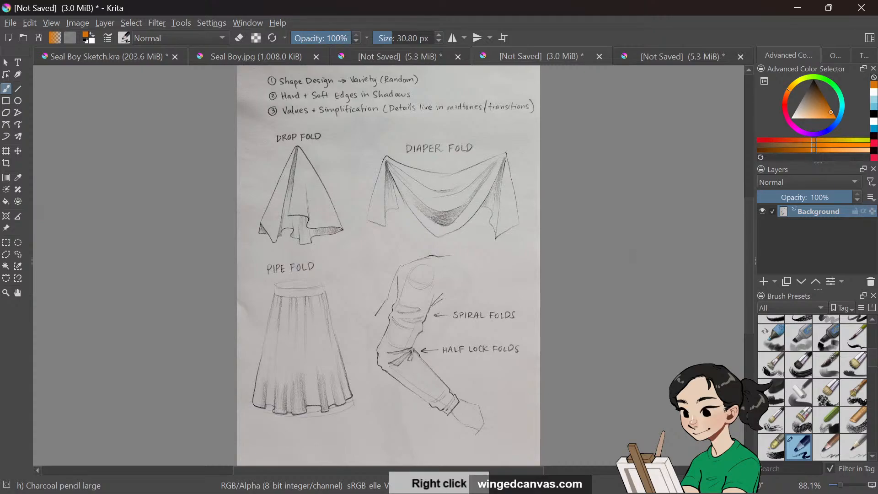
pyautogui.rightClick(534, 248)
pyautogui.click(509, 175)
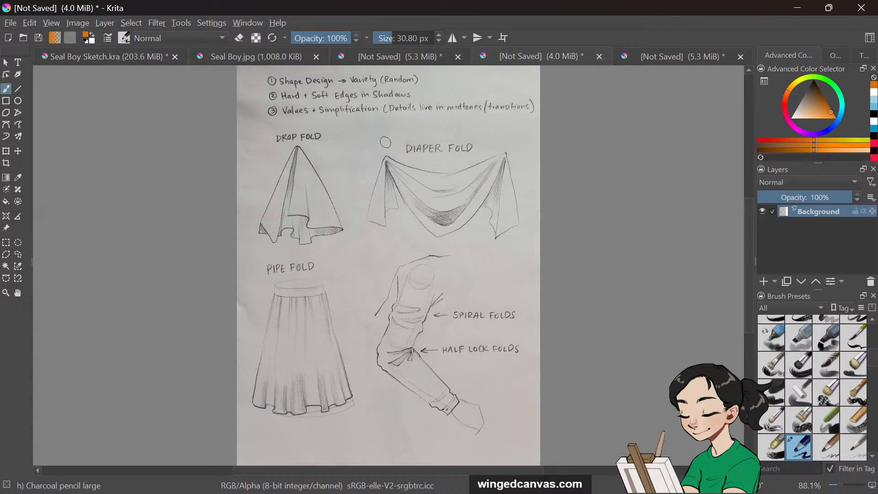
# Mark the diaper fold's two hanging points with orange dots
pyautogui.click(384, 144)
pyautogui.click(507, 142)
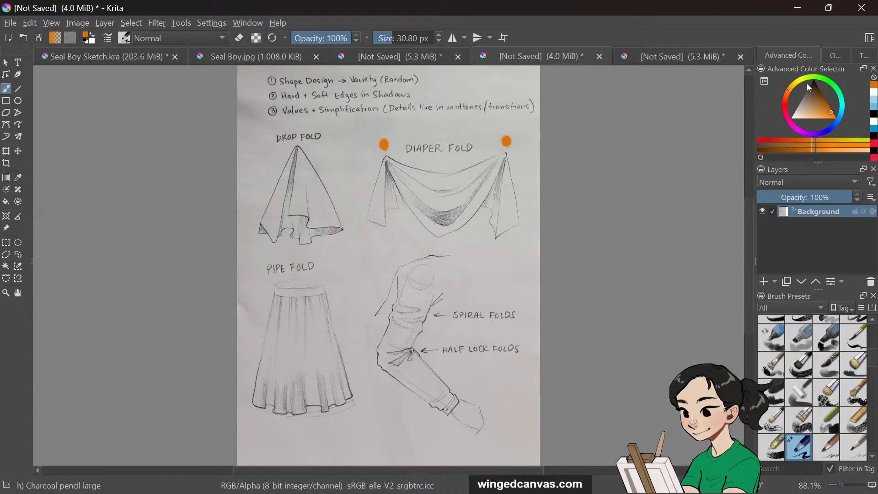
# Set the brush size to 8.19 px and draw an arrow pointing into the diaper fold's sag
pyautogui.moveTo(403, 39); pyautogui.dragTo(378, 38)
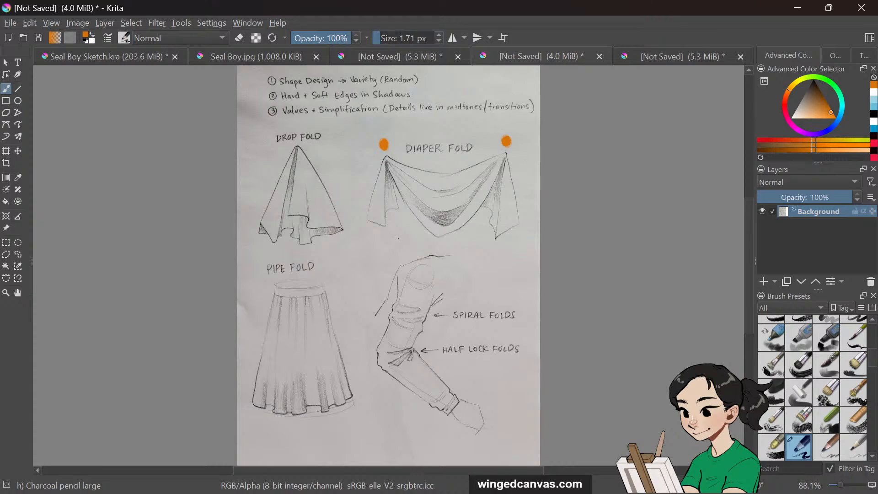
pyautogui.click(385, 38)
pyautogui.moveTo(404, 247); pyautogui.dragTo(444, 214)
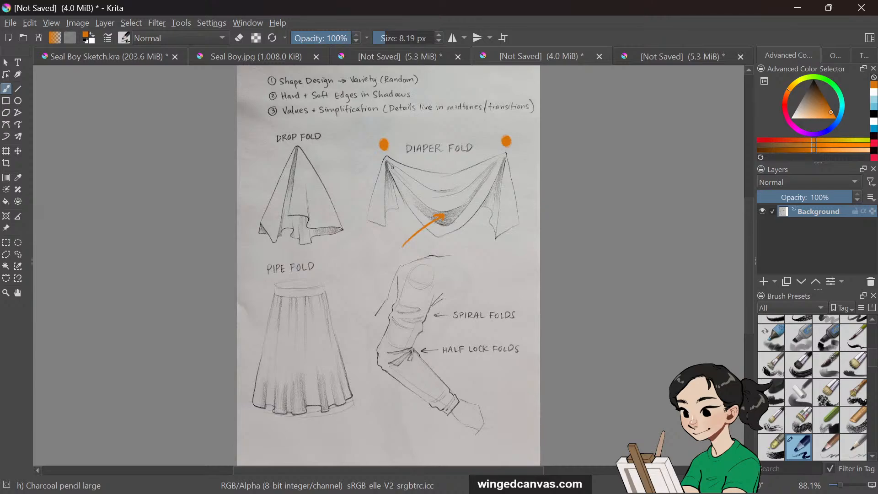
pyautogui.moveTo(387, 162)
pyautogui.mouseDown()
pyautogui.moveTo(403, 183)
pyautogui.moveTo(409, 176)
pyautogui.mouseUp()
pyautogui.moveTo(505, 155)
pyautogui.mouseDown()
pyautogui.moveTo(478, 175)
pyautogui.moveTo(484, 186)
pyautogui.mouseUp()
pyautogui.moveTo(500, 167)
pyautogui.mouseDown()
pyautogui.moveTo(484, 226)
pyautogui.moveTo(496, 234)
pyautogui.mouseUp()
pyautogui.moveTo(386, 178)
pyautogui.mouseDown()
pyautogui.moveTo(386, 210)
pyautogui.moveTo(394, 176)
pyautogui.mouseUp()
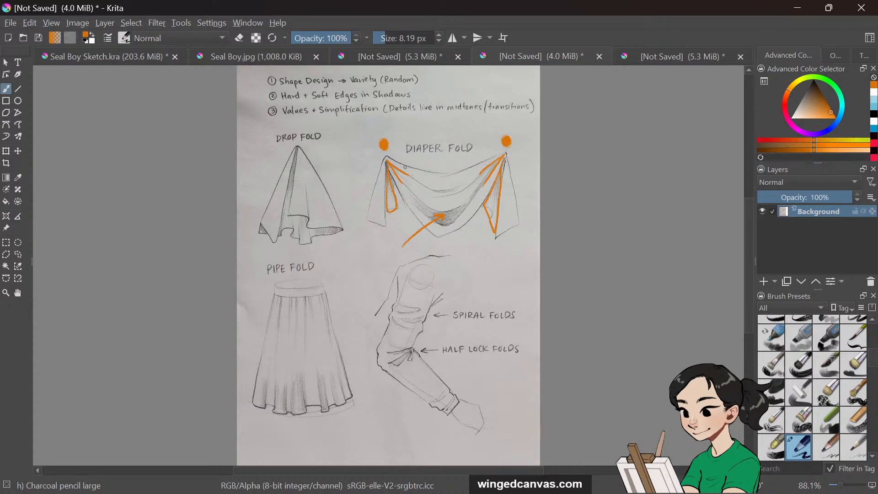
pyautogui.moveTo(480, 260)
pyautogui.mouseDown()
pyautogui.moveTo(485, 226)
pyautogui.moveTo(490, 237)
pyautogui.mouseUp()
pyautogui.hotkey('ctrl', 'z')
pyautogui.hotkey('ctrl', 'z')
pyautogui.hotkey('ctrl', 'z')
pyautogui.hotkey('ctrl', 'z')
pyautogui.hotkey('ctrl', 'z')
pyautogui.hotkey('ctrl', 'z')
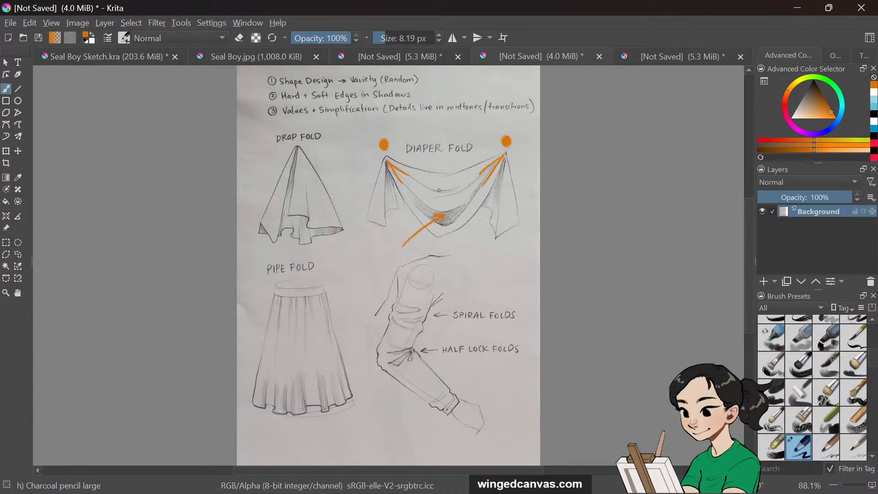
pyautogui.hotkey('ctrl', 'z')
pyautogui.hotkey('ctrl', 'z')
# Draw diagonal tension lines running from both diaper fold corners toward its centre
pyautogui.moveTo(501, 156)
pyautogui.mouseDown()
pyautogui.moveTo(474, 178)
pyautogui.moveTo(458, 221)
pyautogui.mouseUp()
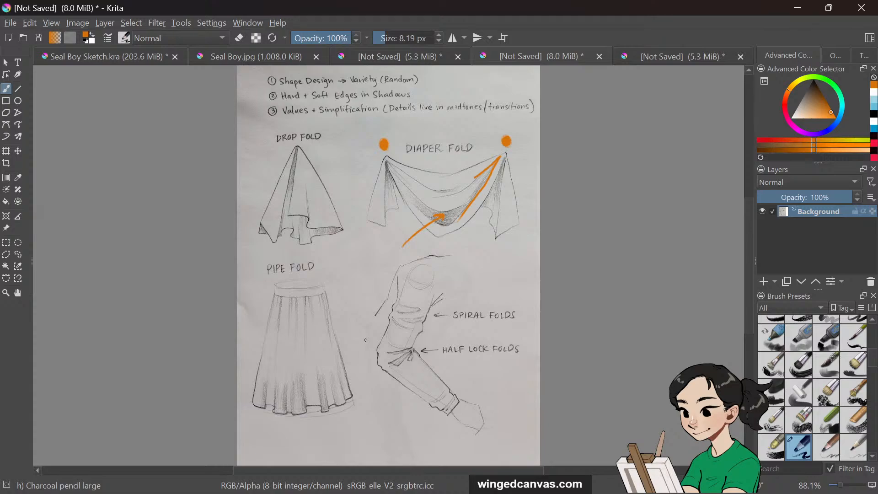
pyautogui.moveTo(389, 163); pyautogui.dragTo(449, 190)
pyautogui.moveTo(389, 161); pyautogui.dragTo(403, 185)
# Annotate the pipe-fold skirt with a wavy line, vertical strokes under the waistband and two arrows
pyautogui.moveTo(263, 348); pyautogui.dragTo(309, 351)
pyautogui.moveTo(279, 296)
pyautogui.mouseDown()
pyautogui.moveTo(279, 319)
pyautogui.moveTo(317, 312)
pyautogui.mouseUp()
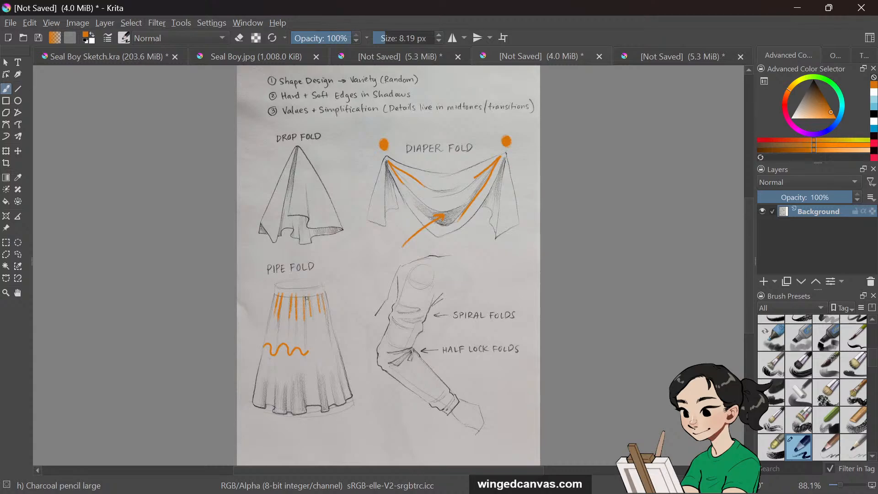
pyautogui.moveTo(291, 451); pyautogui.dragTo(287, 426)
pyautogui.moveTo(343, 269)
pyautogui.mouseDown()
pyautogui.moveTo(334, 292)
pyautogui.moveTo(344, 293)
pyautogui.mouseUp()
# Draw a curved bracket beside the sleeve and orange strokes over its half-lock fold
pyautogui.moveTo(373, 332)
pyautogui.mouseDown()
pyautogui.moveTo(370, 370)
pyautogui.moveTo(387, 386)
pyautogui.mouseUp()
pyautogui.moveTo(439, 324)
pyautogui.mouseDown()
pyautogui.moveTo(426, 344)
pyautogui.moveTo(444, 364)
pyautogui.mouseUp()
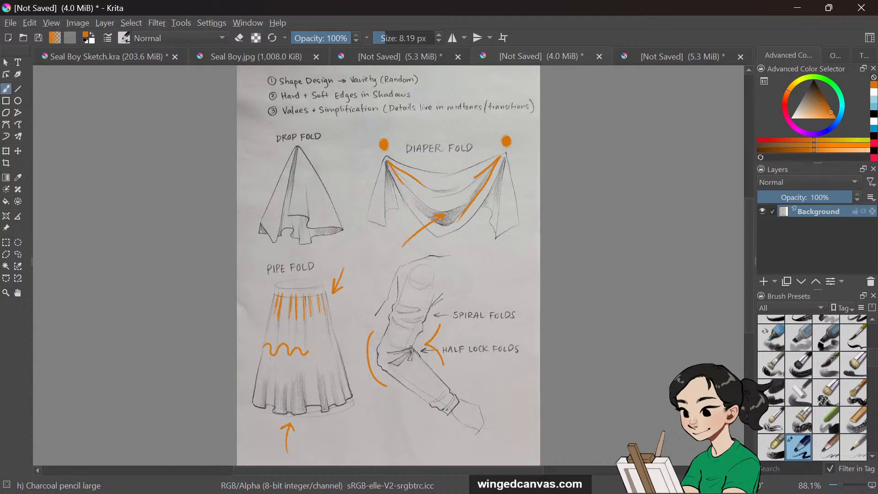
pyautogui.moveTo(412, 348)
pyautogui.mouseDown()
pyautogui.moveTo(385, 350)
pyautogui.moveTo(410, 347)
pyautogui.moveTo(391, 363)
pyautogui.moveTo(413, 350)
pyautogui.mouseUp()
pyautogui.hotkey('ctrl', 'z')
pyautogui.moveTo(412, 347)
pyautogui.mouseDown()
pyautogui.moveTo(387, 351)
pyautogui.moveTo(418, 349)
pyautogui.moveTo(387, 368)
pyautogui.mouseUp()
# Sketch a small zigzag half-lock fold diagram beside the sleeve's lower folds
pyautogui.moveTo(491, 371)
pyautogui.mouseDown()
pyautogui.moveTo(485, 392)
pyautogui.moveTo(502, 377)
pyautogui.mouseUp()
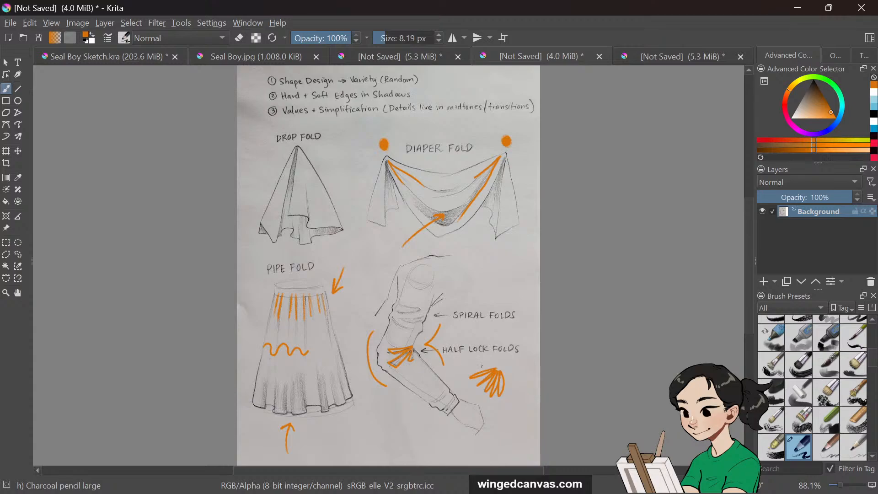
pyautogui.hotkey('ctrl', 'z')
pyautogui.moveTo(497, 367)
pyautogui.mouseDown()
pyautogui.moveTo(474, 373)
pyautogui.moveTo(499, 374)
pyautogui.moveTo(472, 392)
pyautogui.moveTo(496, 374)
pyautogui.mouseUp()
pyautogui.hotkey('ctrl', 'z')
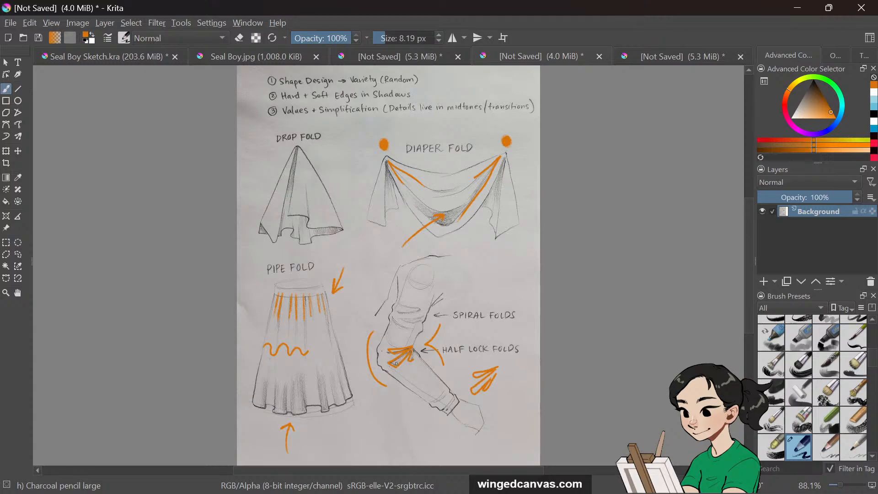
pyautogui.moveTo(393, 401)
pyautogui.mouseDown()
pyautogui.moveTo(397, 373)
pyautogui.moveTo(404, 378)
pyautogui.mouseUp()
pyautogui.hotkey('ctrl', 'z')
pyautogui.hotkey('ctrl', 'z')
pyautogui.hotkey('ctrl', 'z')
# Sketch a spiral fold diagram and accent strokes near the sleeve's shoulder
pyautogui.moveTo(503, 257)
pyautogui.mouseDown()
pyautogui.moveTo(477, 275)
pyautogui.moveTo(484, 280)
pyautogui.moveTo(507, 258)
pyautogui.moveTo(488, 285)
pyautogui.moveTo(511, 267)
pyautogui.mouseUp()
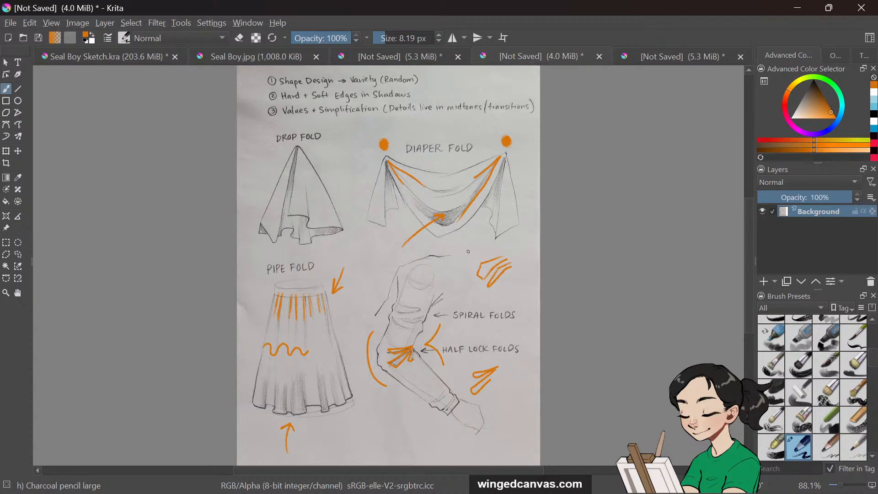
pyautogui.moveTo(468, 252); pyautogui.dragTo(440, 278)
pyautogui.moveTo(463, 259)
pyautogui.mouseDown()
pyautogui.moveTo(448, 278)
pyautogui.moveTo(464, 270)
pyautogui.moveTo(457, 288)
pyautogui.mouseUp()
pyautogui.hotkey('ctrl', 'z')
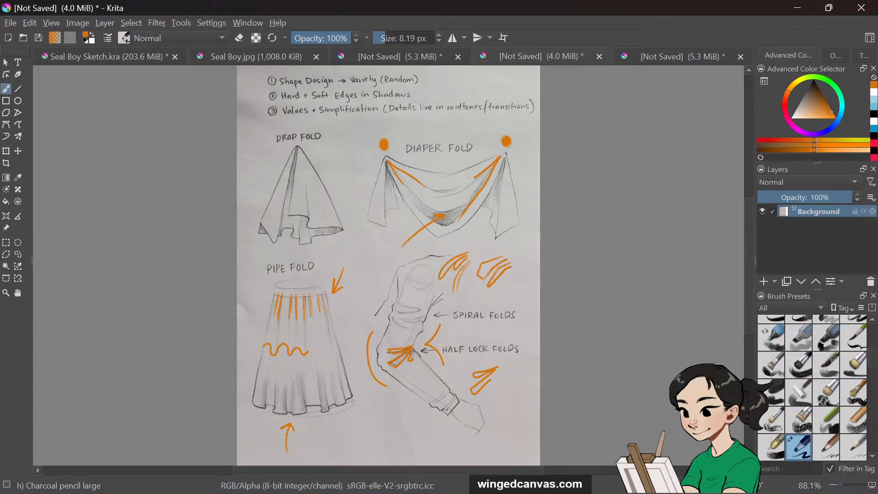
# Switch to the charcoal demo sheet and mark the cylindrical sleeve with orange edge strokes and two curved arrows
pyautogui.click(676, 59)
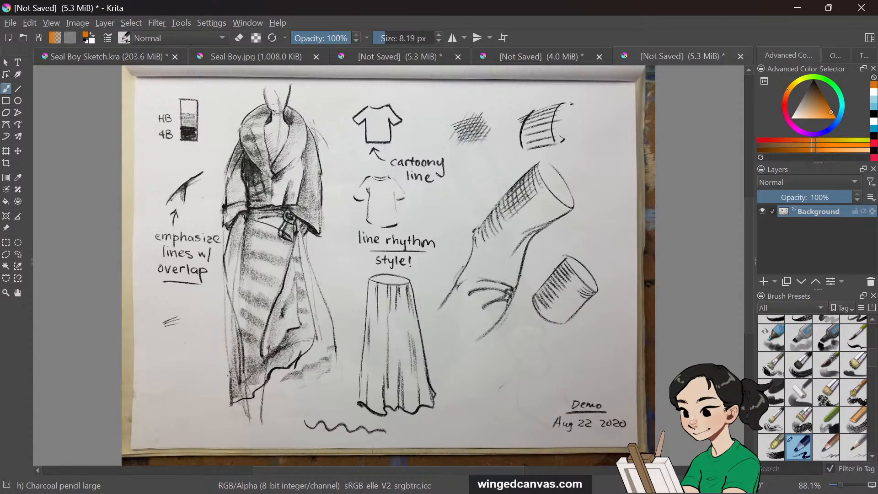
pyautogui.moveTo(529, 174)
pyautogui.mouseDown()
pyautogui.moveTo(531, 212)
pyautogui.moveTo(543, 203)
pyautogui.mouseUp()
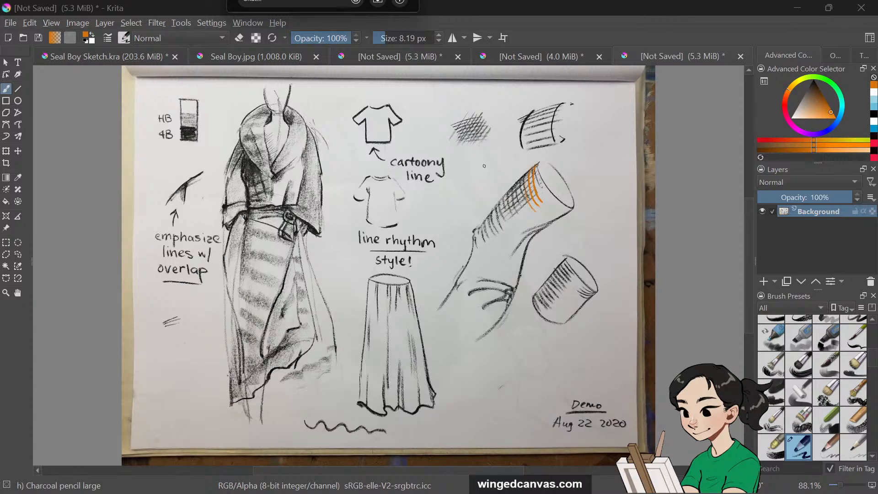
pyautogui.moveTo(485, 154); pyautogui.dragTo(486, 190)
pyautogui.moveTo(479, 178); pyautogui.dragTo(491, 178)
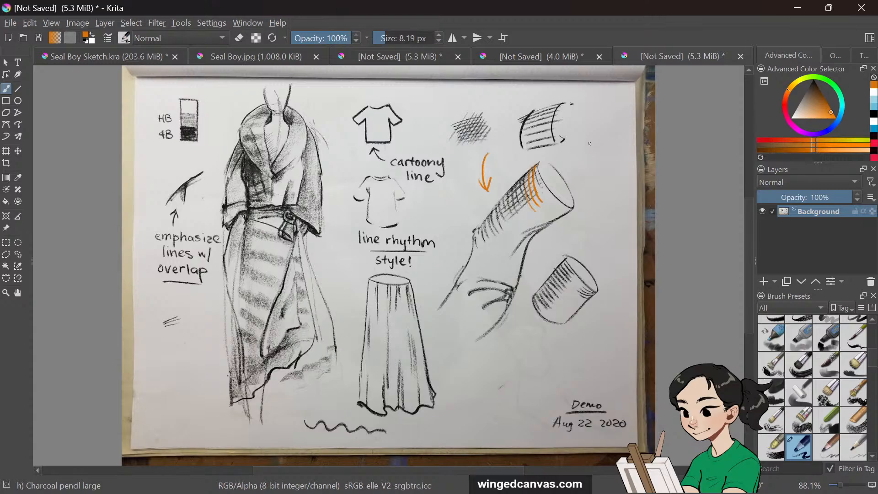
pyautogui.moveTo(596, 134)
pyautogui.mouseDown()
pyautogui.moveTo(589, 184)
pyautogui.moveTo(594, 171)
pyautogui.mouseUp()
# Draw a tall orange cylinder outline below the sleeve study
pyautogui.moveTo(488, 351); pyautogui.dragTo(488, 419)
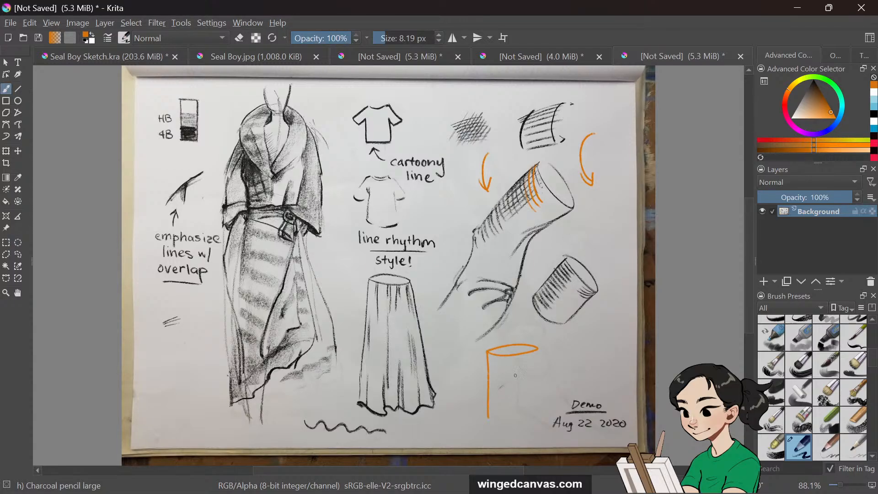
pyautogui.moveTo(535, 349)
pyautogui.mouseDown()
pyautogui.moveTo(532, 422)
pyautogui.moveTo(528, 412)
pyautogui.mouseUp()
pyautogui.moveTo(494, 356); pyautogui.dragTo(494, 418)
pyautogui.moveTo(497, 356); pyautogui.dragTo(499, 416)
pyautogui.moveTo(503, 367)
pyautogui.mouseDown()
pyautogui.moveTo(503, 418)
pyautogui.moveTo(507, 412)
pyautogui.mouseUp()
pyautogui.moveTo(512, 360); pyautogui.dragTo(511, 409)
pyautogui.hotkey('ctrl', 'z')
pyautogui.hotkey('ctrl', 'z')
pyautogui.hotkey('ctrl', 'z')
pyautogui.hotkey('ctrl', 'z')
pyautogui.hotkey('ctrl', 'z')
pyautogui.hotkey('ctrl', 'z')
# Add diagonal and curved fold lines inside the orange cylinder
pyautogui.moveTo(488, 356)
pyautogui.mouseDown()
pyautogui.moveTo(517, 374)
pyautogui.moveTo(507, 380)
pyautogui.mouseUp()
pyautogui.moveTo(488, 385); pyautogui.dragTo(516, 382)
pyautogui.moveTo(537, 352); pyautogui.dragTo(536, 376)
pyautogui.moveTo(533, 381); pyautogui.dragTo(519, 397)
pyautogui.moveTo(537, 378); pyautogui.dragTo(523, 400)
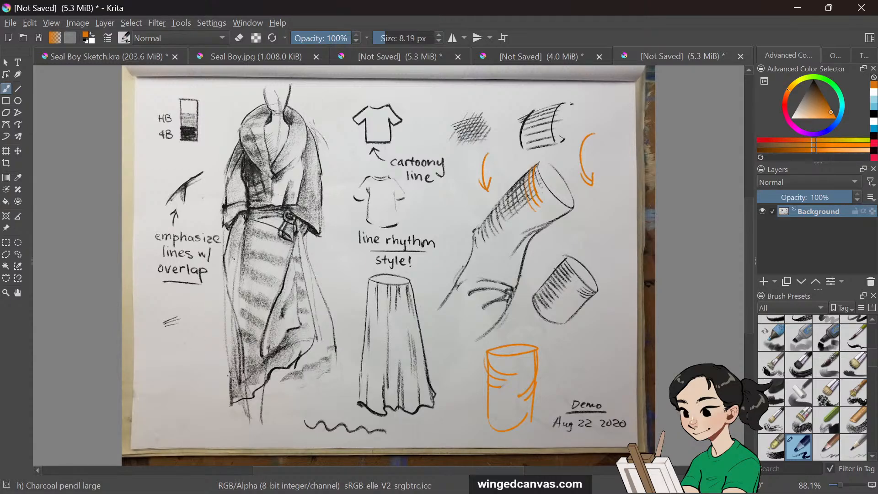
# Add an arrow at the robe's top and write "LINE" with underlines beside the robe
pyautogui.moveTo(220, 94)
pyautogui.mouseDown()
pyautogui.moveTo(229, 137)
pyautogui.moveTo(236, 120)
pyautogui.mouseUp()
pyautogui.moveTo(157, 352); pyautogui.dragTo(171, 367)
pyautogui.moveTo(177, 350)
pyautogui.mouseDown()
pyautogui.moveTo(177, 367)
pyautogui.moveTo(186, 348)
pyautogui.mouseUp()
pyautogui.moveTo(192, 346)
pyautogui.mouseDown()
pyautogui.moveTo(203, 362)
pyautogui.moveTo(202, 352)
pyautogui.mouseUp()
pyautogui.moveTo(193, 345); pyautogui.dragTo(200, 341)
pyautogui.moveTo(156, 384); pyautogui.dragTo(217, 381)
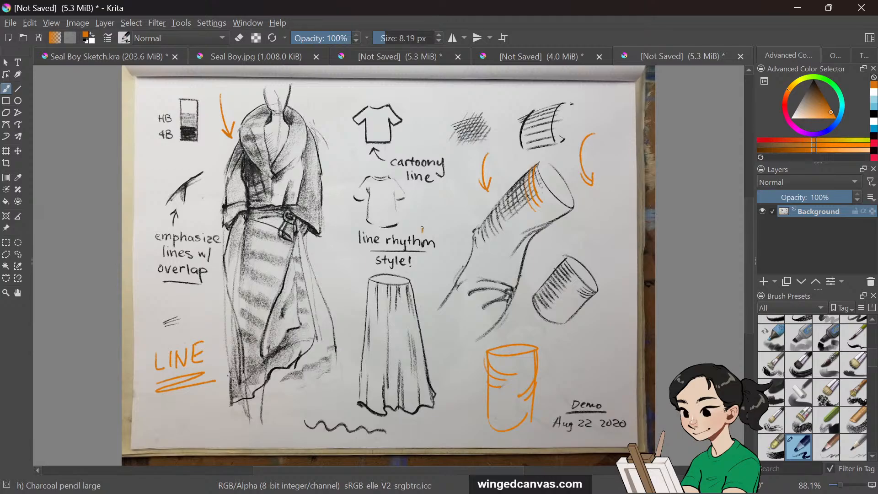
# Switch to the Seal Boy reference photo and back to the Seal Boy Sketch document
pyautogui.moveTo(422, 230)
pyautogui.mouseDown()
pyautogui.moveTo(404, 207)
pyautogui.moveTo(415, 208)
pyautogui.mouseUp()
pyautogui.moveTo(419, 95)
pyautogui.mouseDown()
pyautogui.moveTo(402, 106)
pyautogui.moveTo(413, 107)
pyautogui.mouseUp()
pyautogui.click(282, 57)
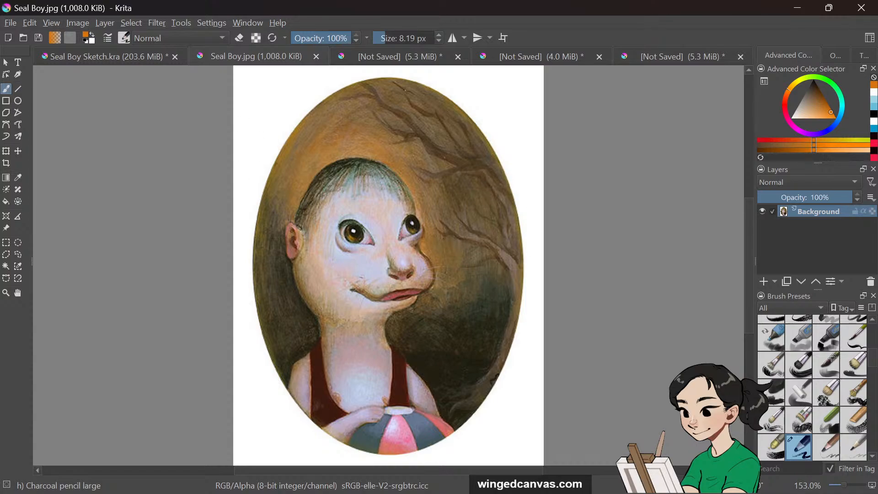
pyautogui.click(134, 59)
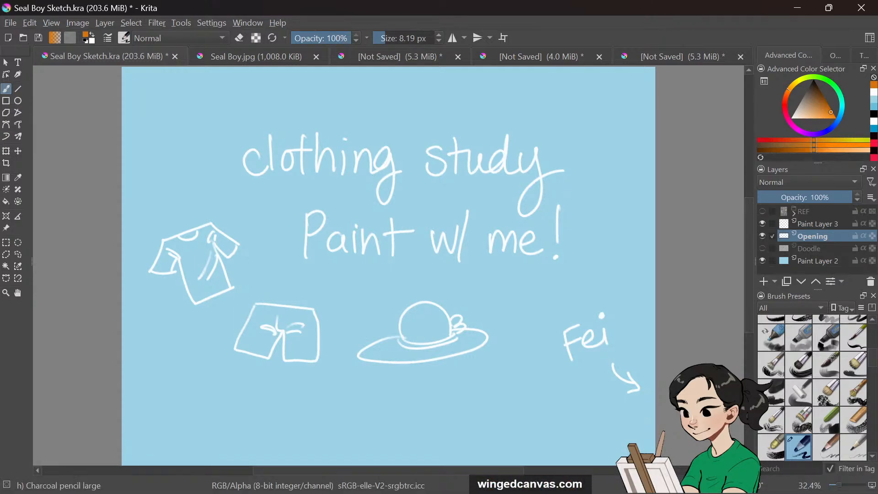
# Hide the Opening layer and select Paint Layer 3
pyautogui.moveTo(522, 490)
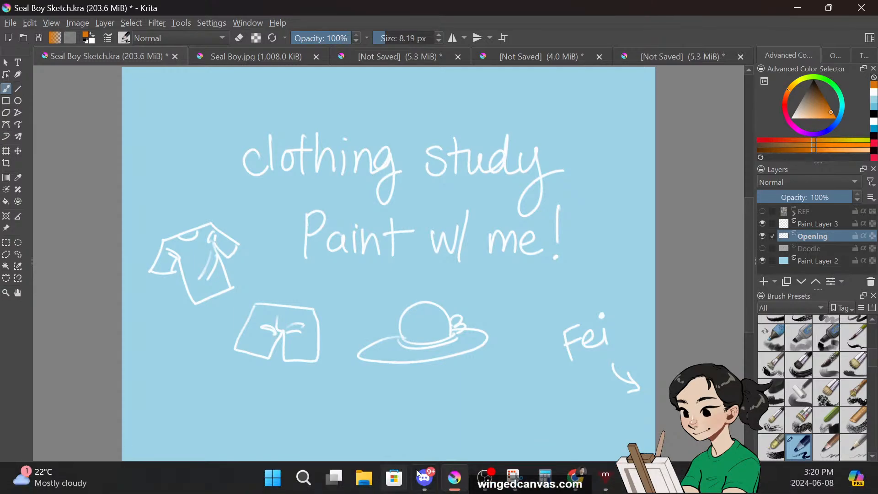
pyautogui.moveTo(484, 488)
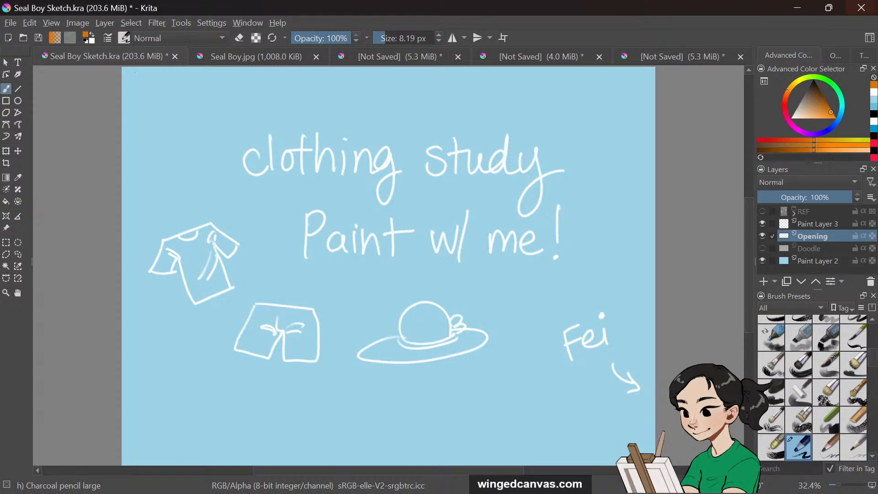
pyautogui.moveTo(582, 485)
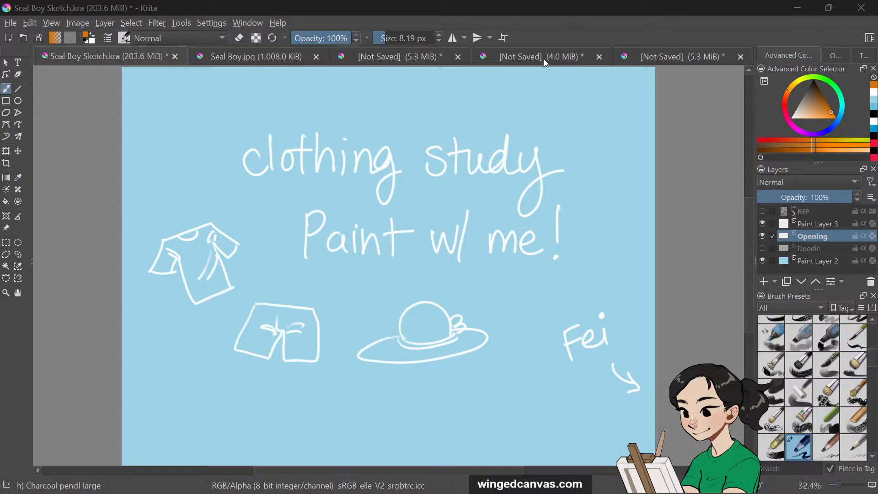
pyautogui.click(763, 237)
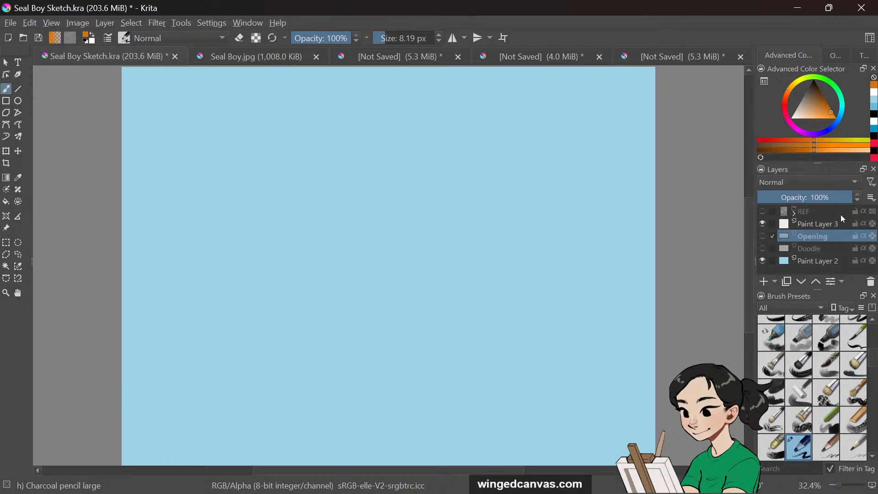
pyautogui.click(823, 227)
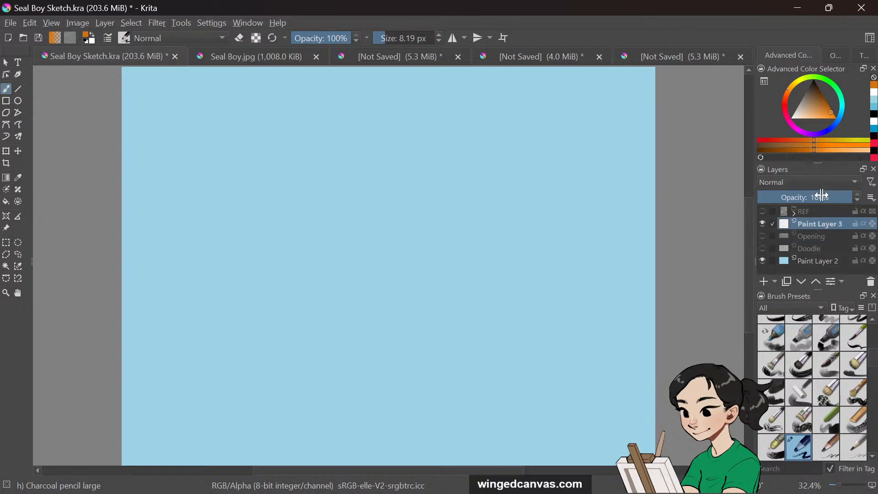
# Choose the freehand brush and pick a near-black colour
pyautogui.click(6, 89)
pyautogui.moveTo(821, 95); pyautogui.dragTo(824, 83)
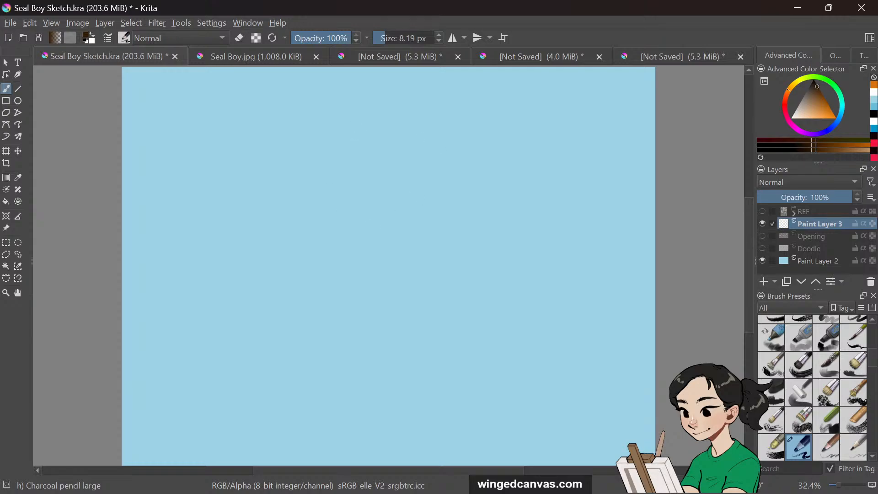
# Sketch a circle for the seal boy's head on Paint Layer 3, redrawing it until it sits right
pyautogui.moveTo(347, 132)
pyautogui.mouseDown()
pyautogui.moveTo(407, 215)
pyautogui.moveTo(421, 114)
pyautogui.moveTo(346, 145)
pyautogui.mouseUp()
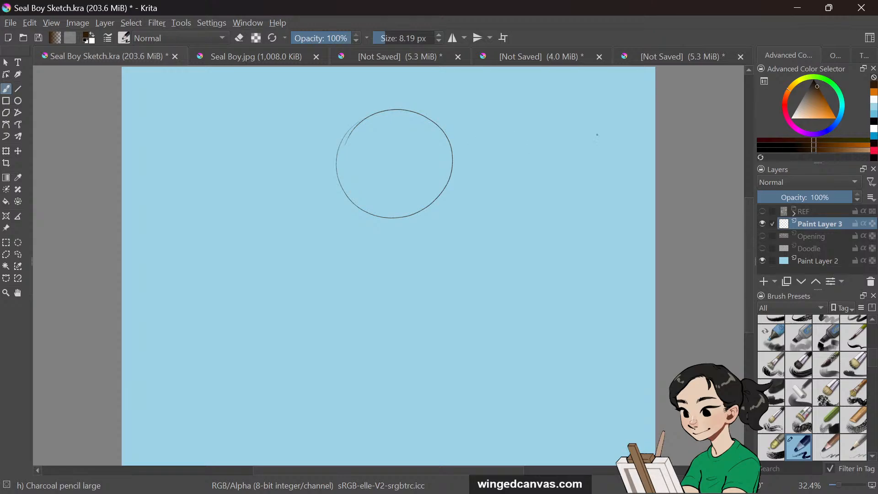
pyautogui.hotkey('ctrl', 'z')
pyautogui.moveTo(393, 118)
pyautogui.mouseDown()
pyautogui.moveTo(389, 199)
pyautogui.moveTo(398, 109)
pyautogui.mouseUp()
pyautogui.hotkey('ctrl', 'z')
pyautogui.moveTo(453, 111)
pyautogui.mouseDown()
pyautogui.moveTo(435, 104)
pyautogui.moveTo(391, 189)
pyautogui.moveTo(494, 147)
pyautogui.moveTo(387, 138)
pyautogui.mouseUp()
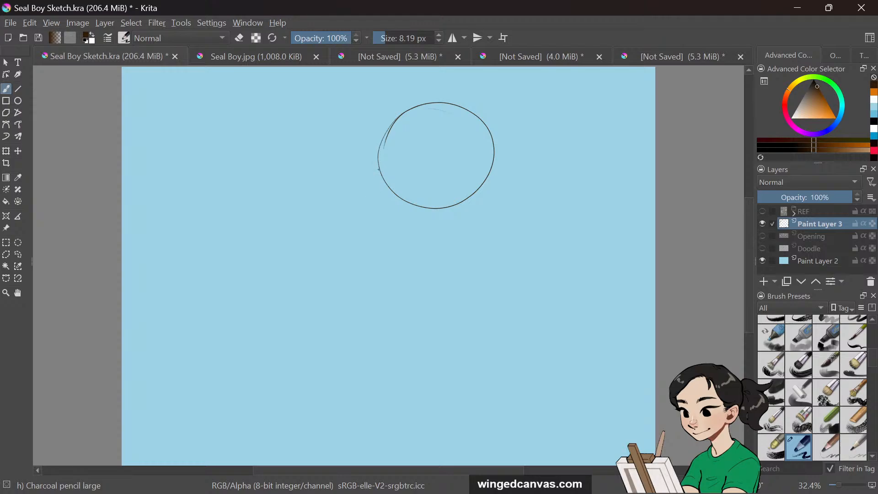
# Undo the stray strokes and show the REF layer with the reference photos
pyautogui.moveTo(381, 173)
pyautogui.mouseDown()
pyautogui.moveTo(362, 200)
pyautogui.moveTo(365, 226)
pyautogui.moveTo(380, 233)
pyautogui.mouseUp()
pyautogui.hotkey('ctrl', 'z')
pyautogui.hotkey('ctrl', 'z')
pyautogui.hotkey('ctrl', 'z')
pyautogui.hotkey('ctrl', 'z')
pyautogui.hotkey('ctrl', 'z')
pyautogui.click(762, 211)
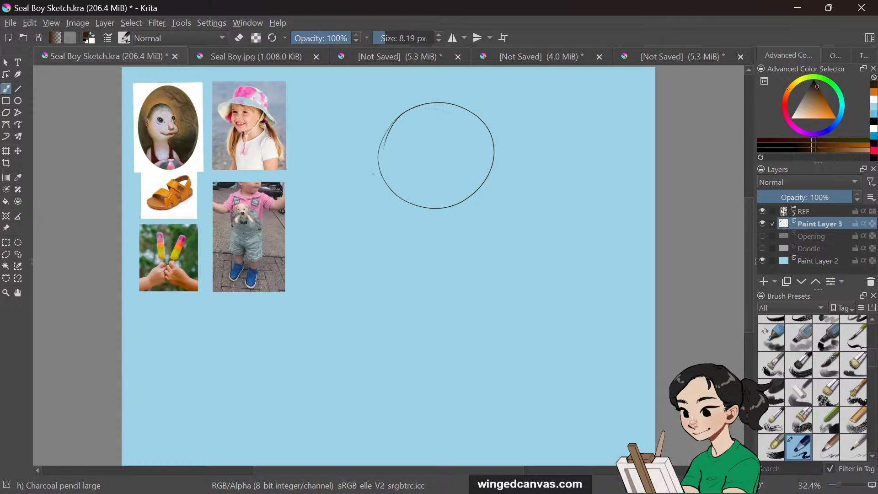
pyautogui.moveTo(377, 167)
pyautogui.mouseDown()
pyautogui.moveTo(359, 204)
pyautogui.moveTo(423, 225)
pyautogui.moveTo(399, 231)
pyautogui.moveTo(447, 214)
pyautogui.moveTo(420, 225)
pyautogui.moveTo(453, 224)
pyautogui.mouseUp()
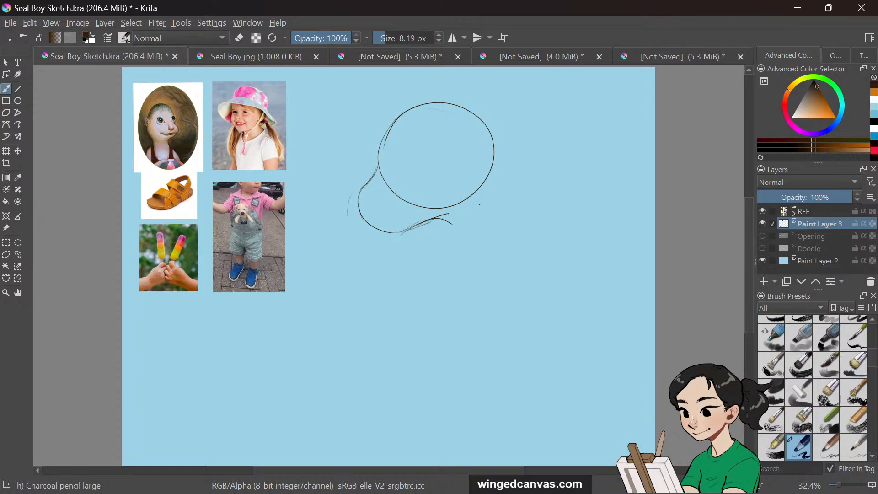
pyautogui.moveTo(488, 182)
pyautogui.mouseDown()
pyautogui.moveTo(482, 223)
pyautogui.moveTo(484, 213)
pyautogui.mouseUp()
pyautogui.hotkey('ctrl', 'z')
pyautogui.hotkey('ctrl', 'z')
pyautogui.hotkey('ctrl', 'z')
pyautogui.hotkey('ctrl', 'z')
pyautogui.hotkey('ctrl', 'z')
pyautogui.hotkey('ctrl', 'z')
pyautogui.hotkey('ctrl', 'z')
pyautogui.hotkey('ctrl', 'z')
pyautogui.hotkey('ctrl', 'z')
pyautogui.hotkey('ctrl', 'z')
pyautogui.hotkey('ctrl', 'z')
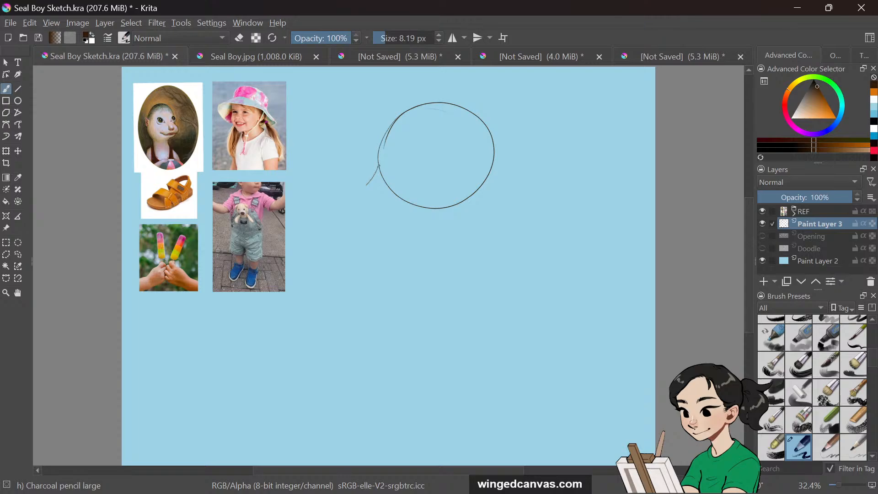
# Sketch the snout under the head and the neck and body sides below it
pyautogui.moveTo(380, 170)
pyautogui.mouseDown()
pyautogui.moveTo(376, 198)
pyautogui.moveTo(367, 205)
pyautogui.moveTo(373, 192)
pyautogui.moveTo(367, 197)
pyautogui.mouseUp()
pyautogui.moveTo(368, 201)
pyautogui.mouseDown()
pyautogui.moveTo(397, 237)
pyautogui.moveTo(461, 213)
pyautogui.mouseUp()
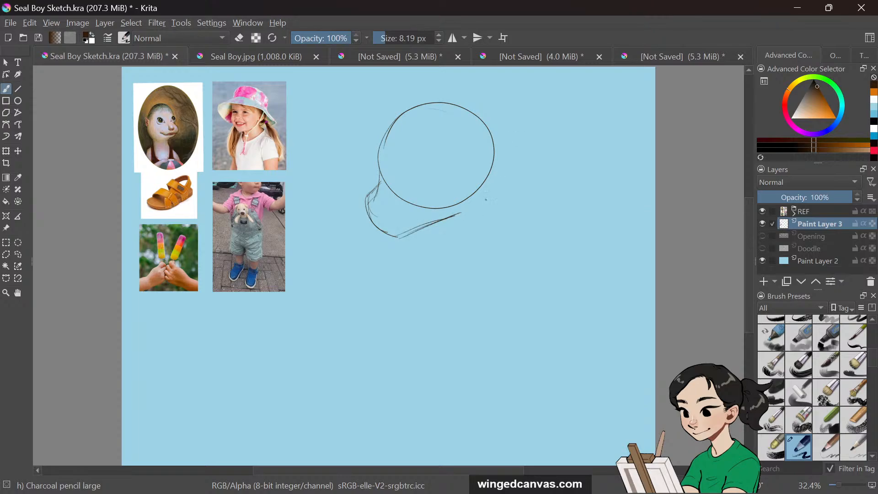
pyautogui.moveTo(493, 170); pyautogui.dragTo(486, 229)
pyautogui.moveTo(426, 228)
pyautogui.mouseDown()
pyautogui.moveTo(447, 240)
pyautogui.moveTo(484, 240)
pyautogui.moveTo(428, 264)
pyautogui.moveTo(419, 297)
pyautogui.mouseUp()
pyautogui.moveTo(486, 225); pyautogui.dragTo(493, 301)
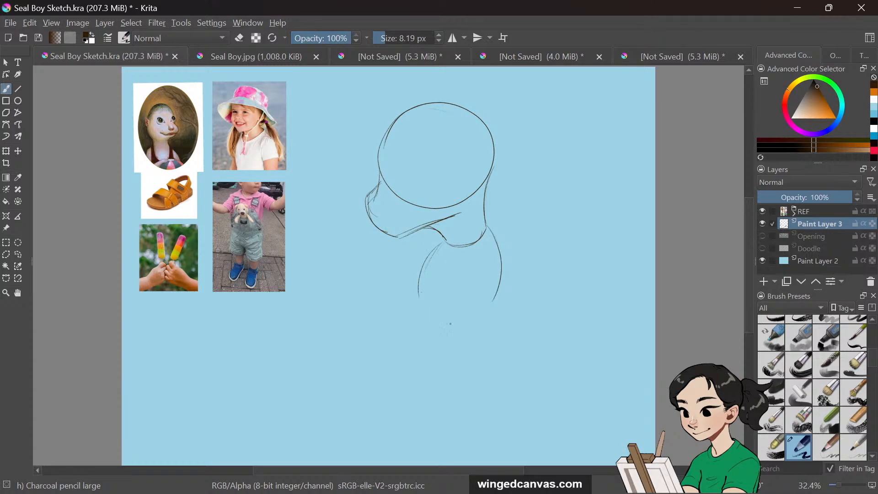
# Sketch the rounded belly and the curved back of the body
pyautogui.moveTo(417, 292)
pyautogui.mouseDown()
pyautogui.moveTo(402, 339)
pyautogui.moveTo(474, 347)
pyautogui.mouseUp()
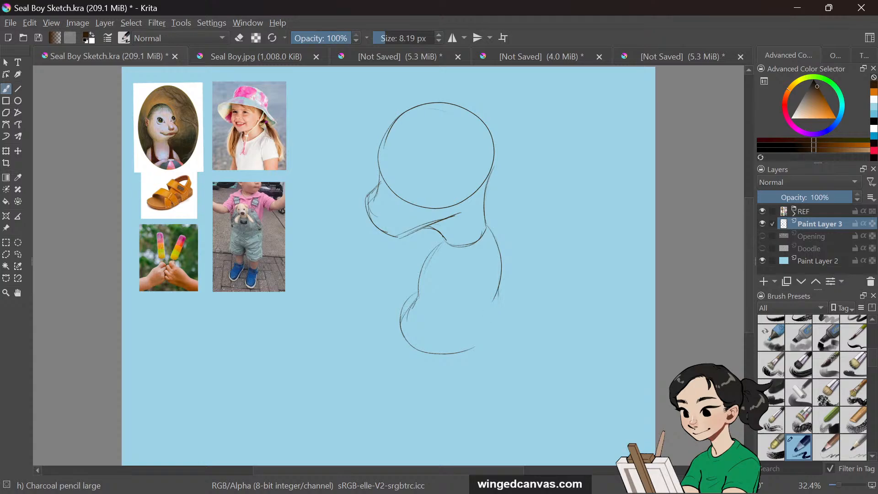
pyautogui.moveTo(499, 286); pyautogui.dragTo(479, 342)
pyautogui.moveTo(435, 249)
pyautogui.mouseDown()
pyautogui.moveTo(418, 302)
pyautogui.moveTo(401, 325)
pyautogui.mouseUp()
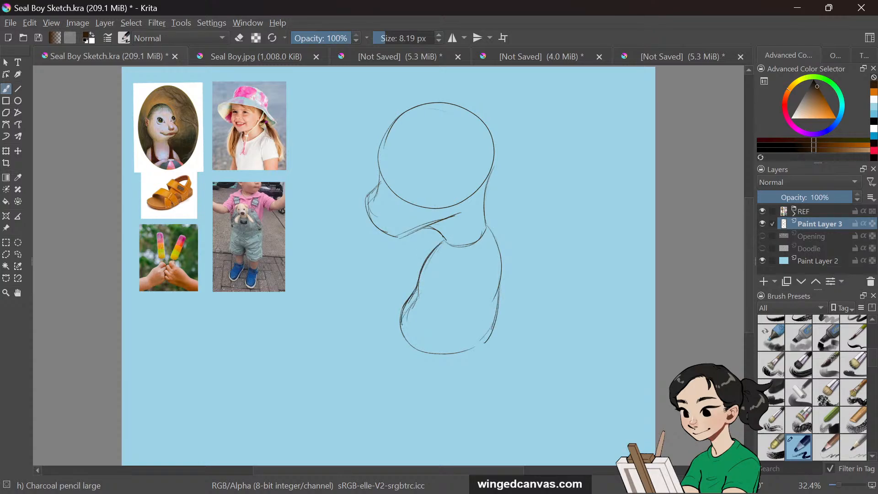
pyautogui.moveTo(487, 223); pyautogui.dragTo(502, 298)
pyautogui.moveTo(750, 235); pyautogui.dragTo(748, 239)
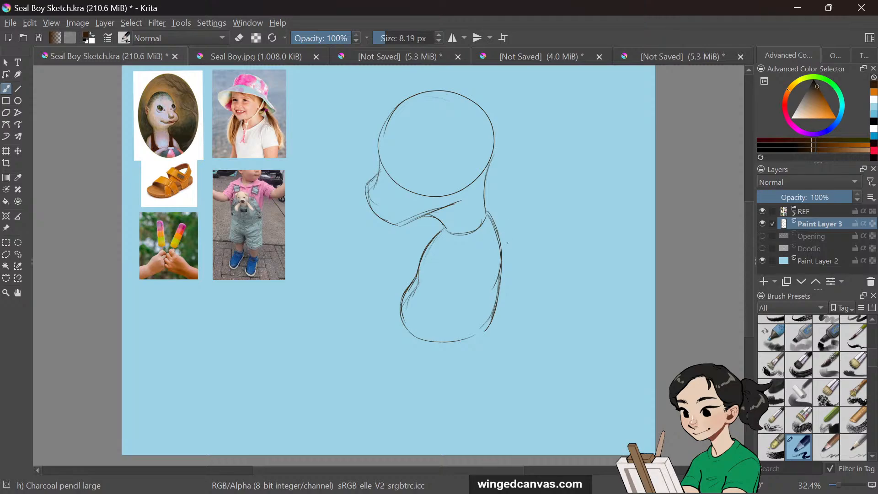
# Draw a round shoulder on the back and refine the body's lower edge
pyautogui.moveTo(508, 230)
pyautogui.mouseDown()
pyautogui.moveTo(495, 247)
pyautogui.moveTo(490, 229)
pyautogui.mouseUp()
pyautogui.moveTo(432, 230); pyautogui.dragTo(422, 244)
pyautogui.moveTo(416, 338)
pyautogui.mouseDown()
pyautogui.moveTo(443, 350)
pyautogui.moveTo(488, 337)
pyautogui.mouseUp()
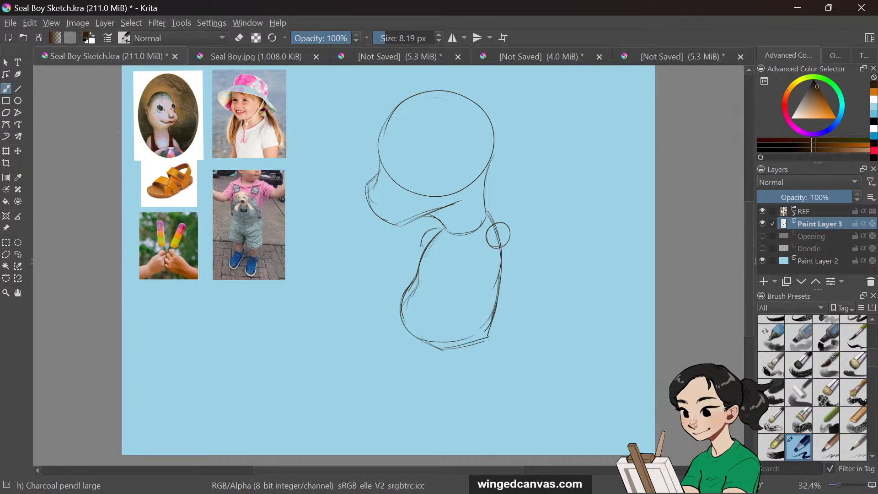
# Sketch the two legs and the feet below the body
pyautogui.moveTo(457, 392)
pyautogui.mouseDown()
pyautogui.moveTo(448, 354)
pyautogui.moveTo(464, 409)
pyautogui.mouseUp()
pyautogui.moveTo(454, 370); pyautogui.dragTo(465, 426)
pyautogui.moveTo(490, 336); pyautogui.dragTo(488, 420)
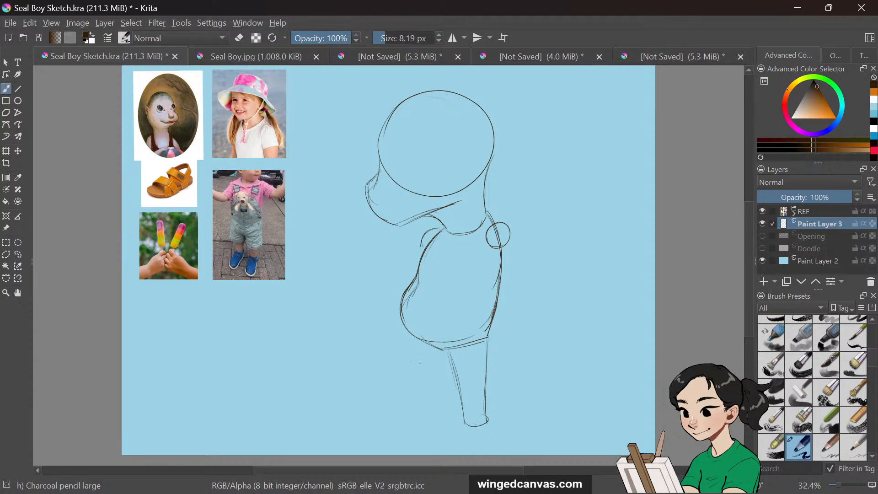
pyautogui.moveTo(408, 325); pyautogui.dragTo(430, 417)
pyautogui.moveTo(448, 349)
pyautogui.mouseDown()
pyautogui.moveTo(431, 382)
pyautogui.moveTo(453, 411)
pyautogui.moveTo(406, 428)
pyautogui.moveTo(416, 436)
pyautogui.moveTo(447, 429)
pyautogui.mouseUp()
pyautogui.moveTo(450, 411)
pyautogui.mouseDown()
pyautogui.moveTo(462, 434)
pyautogui.moveTo(485, 430)
pyautogui.mouseUp()
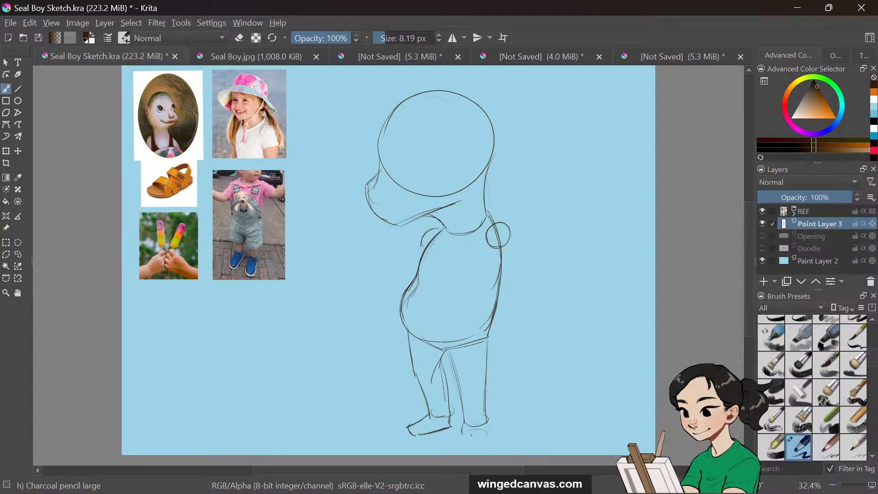
pyautogui.moveTo(481, 419)
pyautogui.mouseDown()
pyautogui.moveTo(464, 420)
pyautogui.moveTo(476, 424)
pyautogui.moveTo(458, 444)
pyautogui.moveTo(483, 434)
pyautogui.mouseUp()
pyautogui.moveTo(489, 420); pyautogui.dragTo(472, 440)
pyautogui.moveTo(489, 339); pyautogui.dragTo(487, 421)
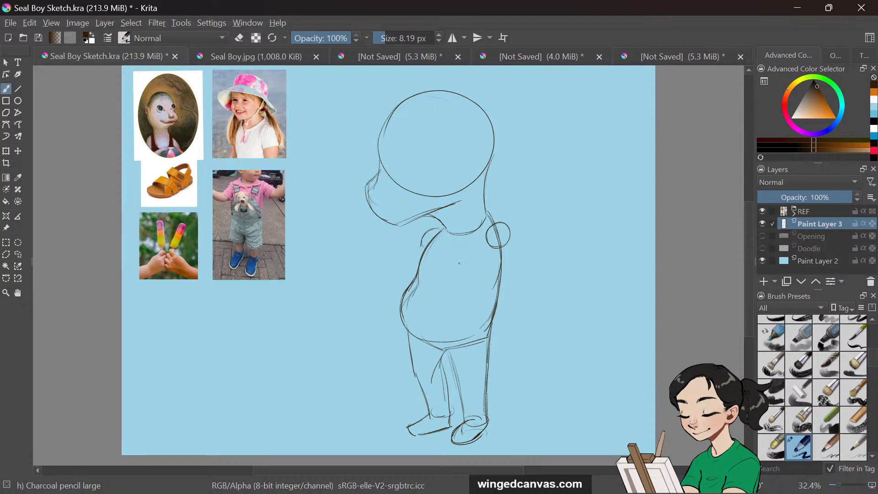
# Sketch the chest line and the far arm with its hand resting at the side
pyautogui.moveTo(434, 266); pyautogui.dragTo(462, 273)
pyautogui.moveTo(488, 245); pyautogui.dragTo(497, 284)
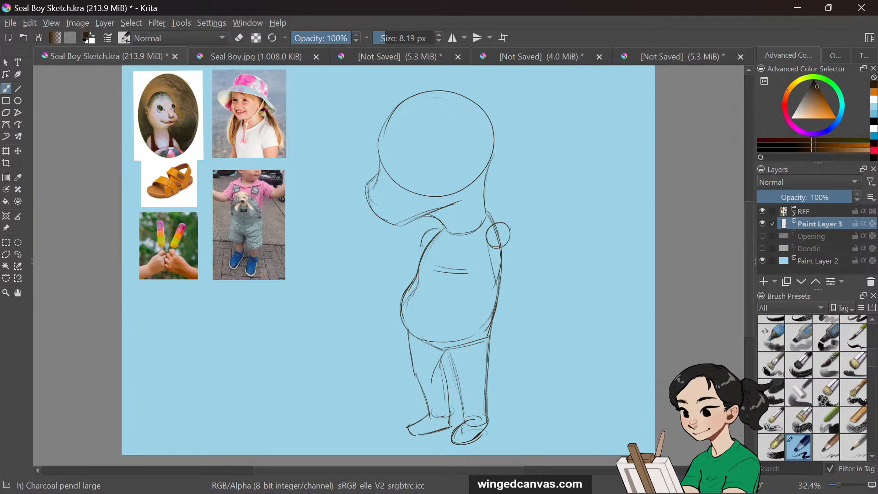
pyautogui.moveTo(509, 227)
pyautogui.mouseDown()
pyautogui.moveTo(520, 276)
pyautogui.moveTo(461, 308)
pyautogui.mouseUp()
pyautogui.hotkey('ctrl', 'z')
pyautogui.moveTo(494, 286)
pyautogui.mouseDown()
pyautogui.moveTo(459, 296)
pyautogui.moveTo(469, 313)
pyautogui.moveTo(520, 298)
pyautogui.mouseUp()
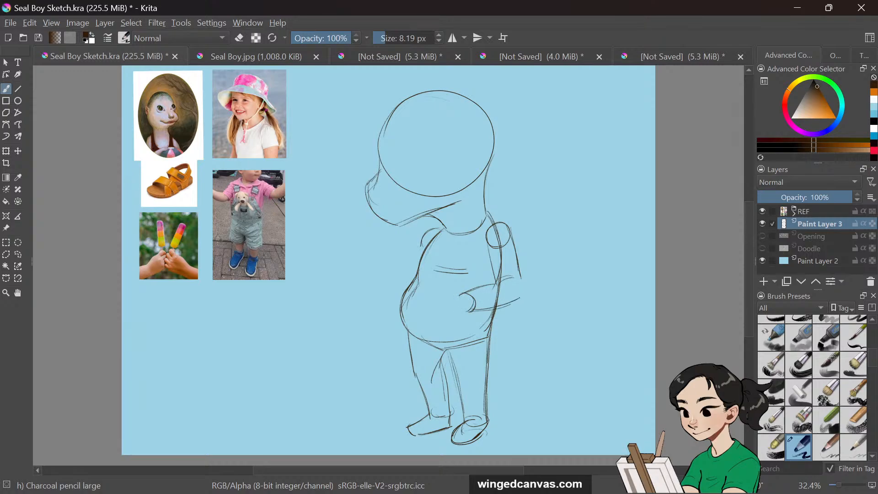
pyautogui.moveTo(474, 313)
pyautogui.mouseDown()
pyautogui.moveTo(521, 296)
pyautogui.moveTo(512, 301)
pyautogui.moveTo(508, 281)
pyautogui.mouseUp()
# Sketch the near arm curving over the belly with its rounded hand
pyautogui.moveTo(414, 241)
pyautogui.mouseDown()
pyautogui.moveTo(385, 272)
pyautogui.moveTo(392, 294)
pyautogui.mouseUp()
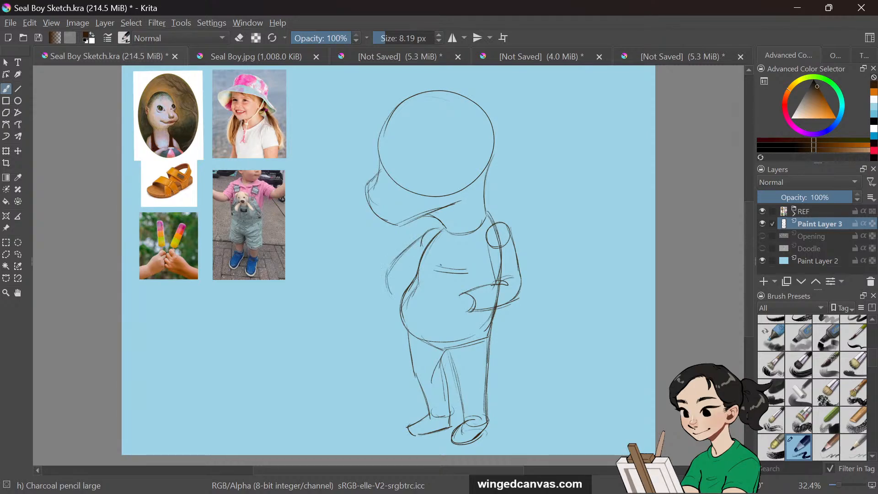
pyautogui.hotkey('ctrl', 'z')
pyautogui.moveTo(392, 260)
pyautogui.mouseDown()
pyautogui.moveTo(388, 287)
pyautogui.moveTo(404, 291)
pyautogui.moveTo(416, 273)
pyautogui.moveTo(406, 264)
pyautogui.moveTo(419, 287)
pyautogui.moveTo(400, 296)
pyautogui.mouseUp()
pyautogui.moveTo(462, 303)
pyautogui.mouseDown()
pyautogui.moveTo(436, 304)
pyautogui.moveTo(466, 298)
pyautogui.mouseUp()
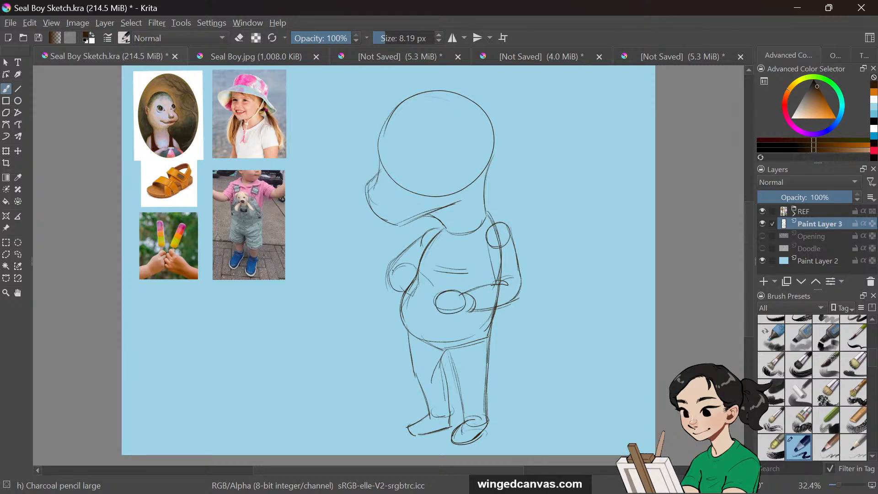
pyautogui.moveTo(412, 263)
pyautogui.mouseDown()
pyautogui.moveTo(396, 270)
pyautogui.moveTo(416, 302)
pyautogui.moveTo(412, 291)
pyautogui.moveTo(440, 303)
pyautogui.mouseUp()
# Draw the object held against the chest and the near arm's outline around it
pyautogui.moveTo(416, 230)
pyautogui.mouseDown()
pyautogui.moveTo(409, 266)
pyautogui.moveTo(441, 250)
pyautogui.mouseUp()
pyautogui.moveTo(416, 242); pyautogui.dragTo(437, 231)
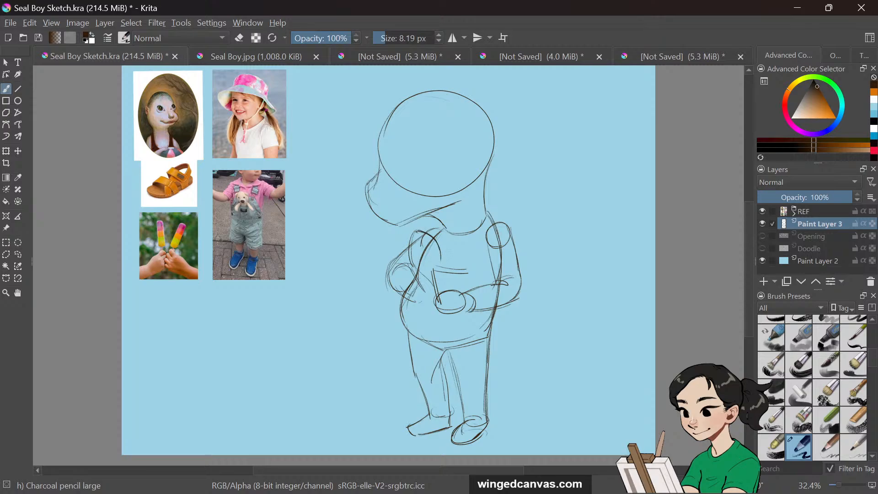
pyautogui.moveTo(412, 259)
pyautogui.mouseDown()
pyautogui.moveTo(426, 277)
pyautogui.moveTo(421, 286)
pyautogui.moveTo(445, 280)
pyautogui.moveTo(446, 269)
pyautogui.moveTo(445, 279)
pyautogui.mouseUp()
pyautogui.moveTo(419, 232)
pyautogui.mouseDown()
pyautogui.moveTo(410, 270)
pyautogui.moveTo(422, 273)
pyautogui.moveTo(435, 243)
pyautogui.mouseUp()
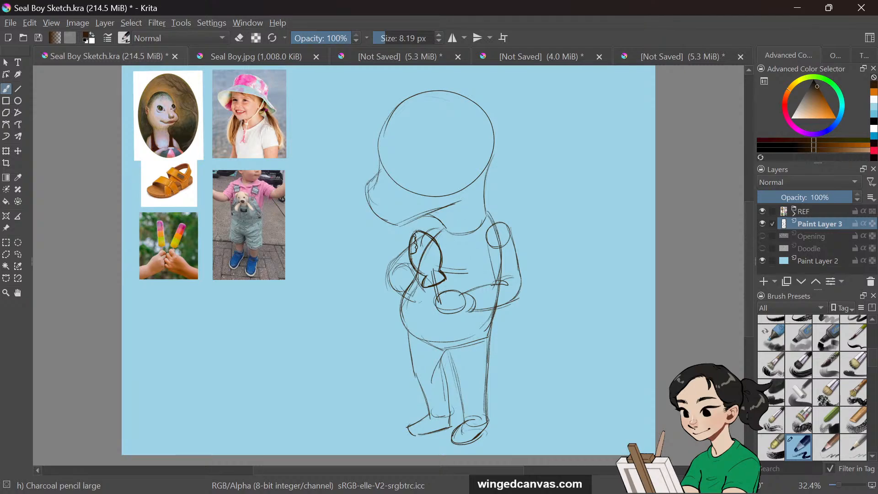
pyautogui.moveTo(402, 297); pyautogui.dragTo(422, 305)
pyautogui.moveTo(390, 275); pyautogui.dragTo(416, 271)
# Refine the back, hip and inner leg lines of the body
pyautogui.moveTo(486, 207)
pyautogui.mouseDown()
pyautogui.moveTo(507, 226)
pyautogui.moveTo(515, 255)
pyautogui.moveTo(490, 269)
pyautogui.moveTo(494, 279)
pyautogui.mouseUp()
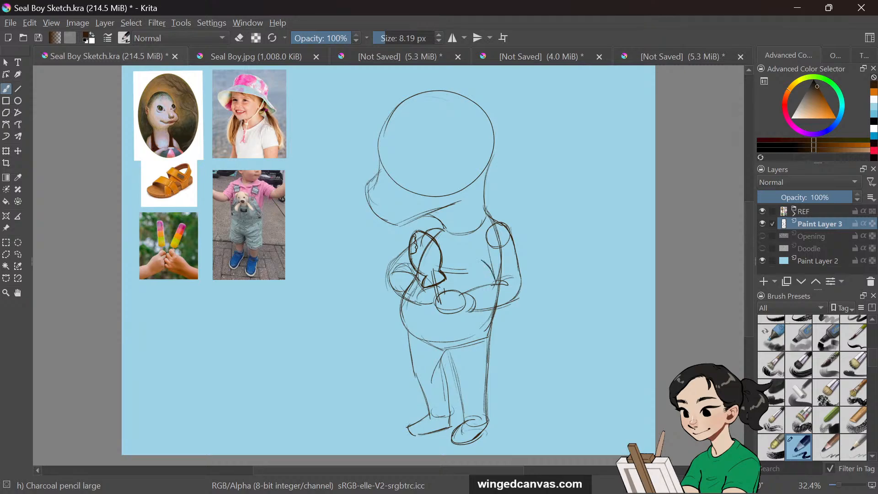
pyautogui.moveTo(491, 249)
pyautogui.mouseDown()
pyautogui.moveTo(485, 259)
pyautogui.moveTo(493, 262)
pyautogui.mouseUp()
pyautogui.moveTo(496, 310); pyautogui.dragTo(487, 373)
pyautogui.moveTo(469, 344); pyautogui.dragTo(455, 362)
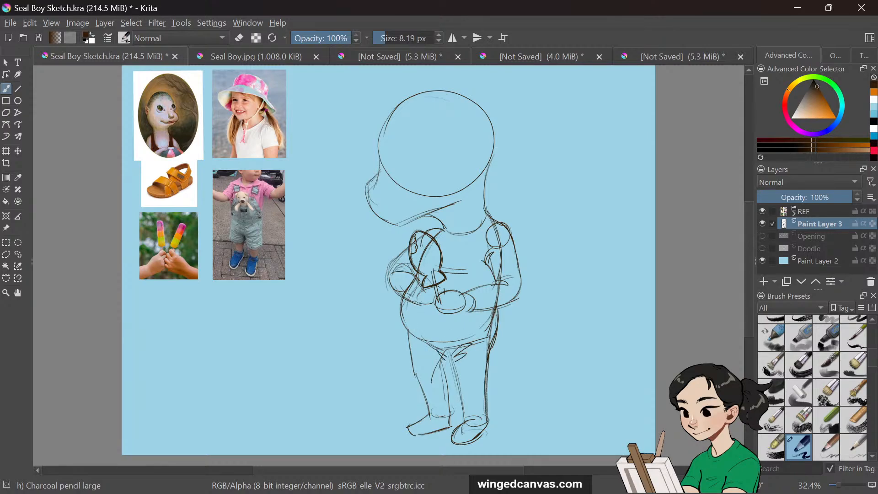
pyautogui.moveTo(445, 360); pyautogui.dragTo(451, 410)
pyautogui.moveTo(451, 354); pyautogui.dragTo(463, 410)
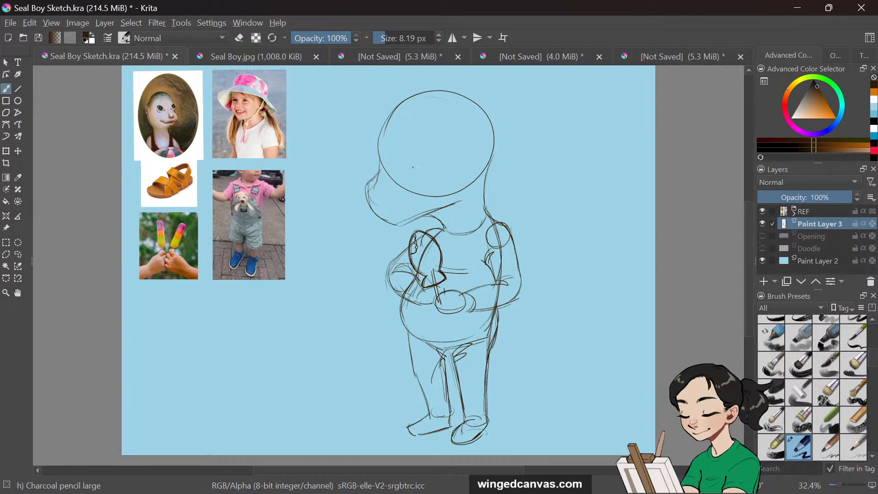
# Sketch the snout's jaw lines and an oval ear on the side of the head
pyautogui.moveTo(379, 153)
pyautogui.mouseDown()
pyautogui.moveTo(369, 186)
pyautogui.moveTo(384, 218)
pyautogui.mouseUp()
pyautogui.moveTo(368, 182); pyautogui.dragTo(422, 214)
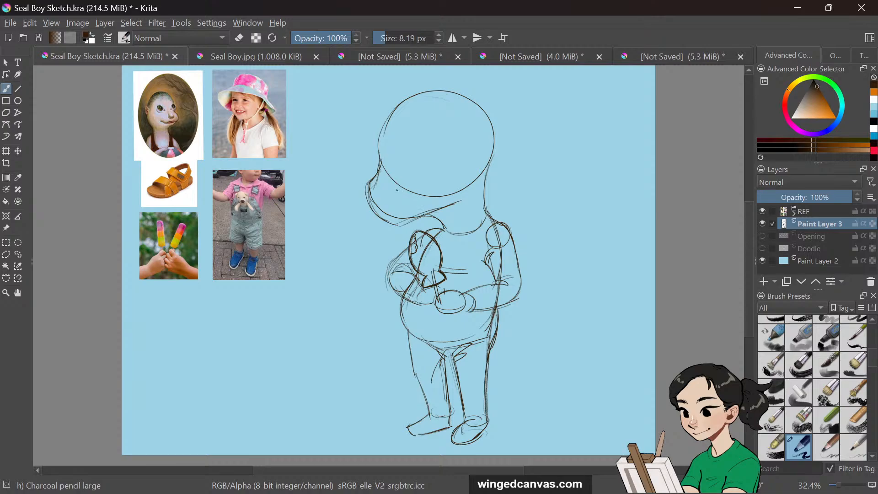
pyautogui.moveTo(370, 184)
pyautogui.mouseDown()
pyautogui.moveTo(380, 208)
pyautogui.moveTo(435, 217)
pyautogui.mouseUp()
pyautogui.moveTo(493, 157); pyautogui.dragTo(485, 215)
pyautogui.moveTo(493, 153)
pyautogui.mouseDown()
pyautogui.moveTo(478, 178)
pyautogui.moveTo(490, 154)
pyautogui.mouseUp()
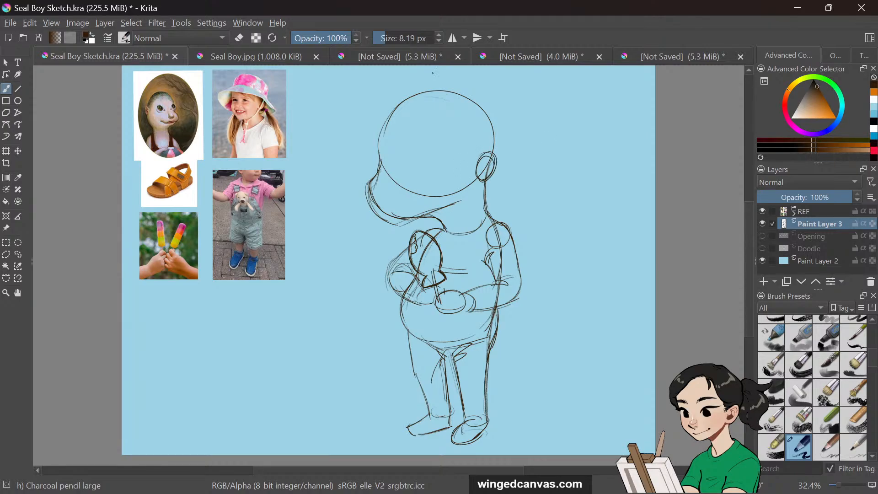
pyautogui.moveTo(382, 166)
pyautogui.mouseDown()
pyautogui.moveTo(385, 128)
pyautogui.moveTo(411, 97)
pyautogui.moveTo(433, 94)
pyautogui.moveTo(488, 121)
pyautogui.moveTo(496, 147)
pyautogui.mouseUp()
pyautogui.moveTo(490, 180); pyautogui.dragTo(486, 207)
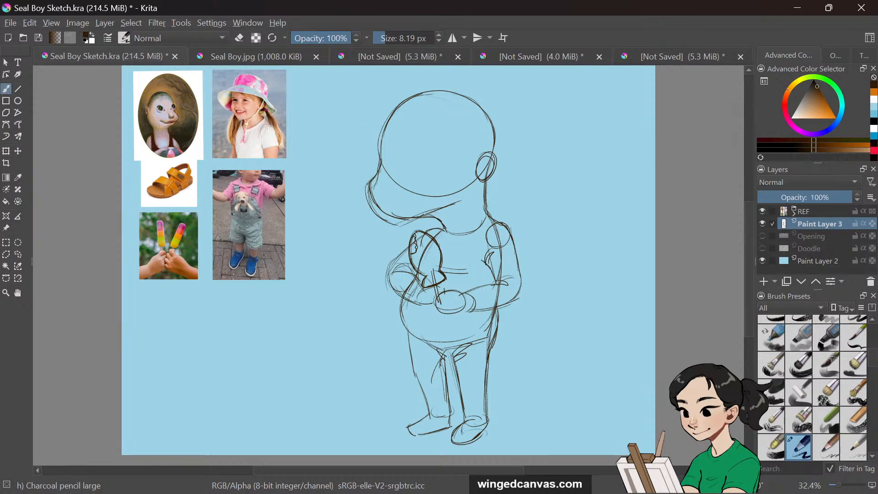
# Erase the lower part of the head circle where it crosses the snout, then return to the pencil
pyautogui.press('/')
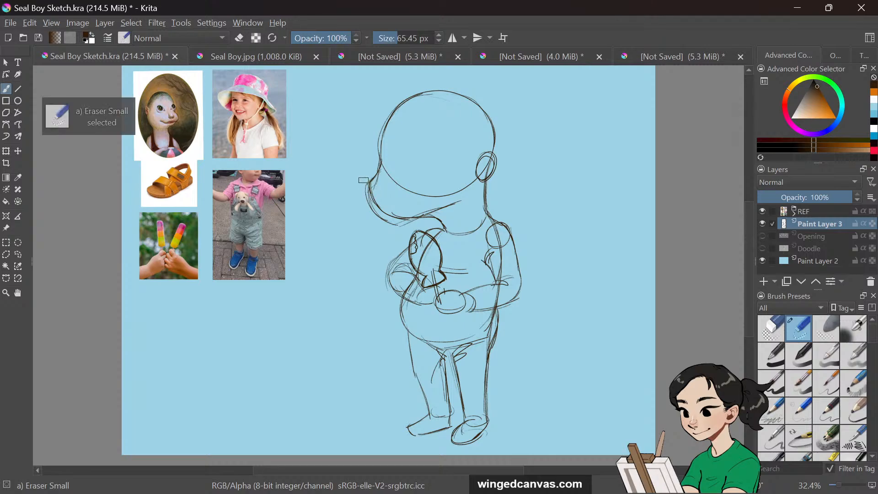
pyautogui.hotkey('ctrl', 'z')
pyautogui.press('e')
pyautogui.moveTo(414, 221)
pyautogui.mouseDown()
pyautogui.moveTo(398, 223)
pyautogui.moveTo(412, 222)
pyautogui.mouseUp()
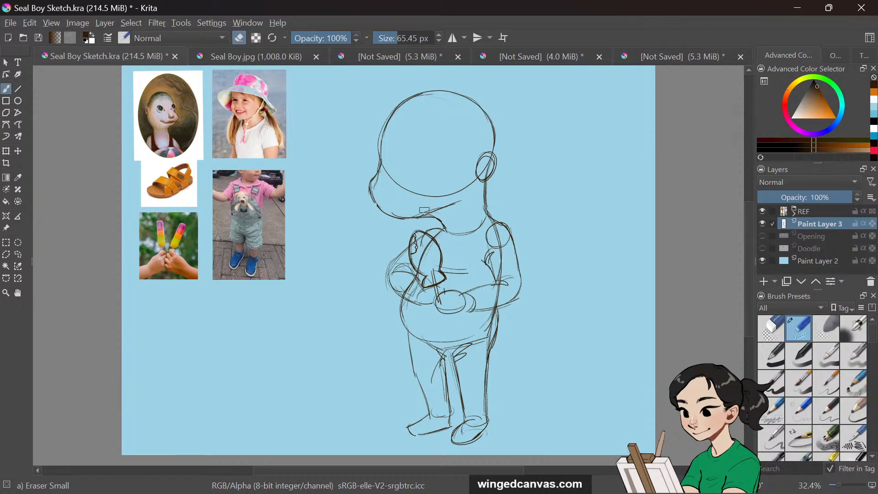
pyautogui.moveTo(383, 186)
pyautogui.mouseDown()
pyautogui.moveTo(401, 135)
pyautogui.moveTo(372, 181)
pyautogui.mouseUp()
pyautogui.press('e')
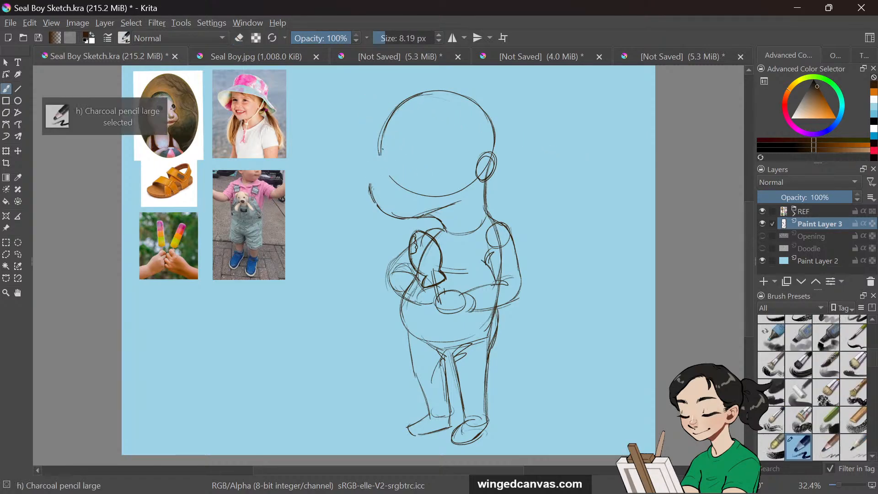
# Draw the snout outline, nostrils, mouth line and a round eye on the face
pyautogui.moveTo(380, 148); pyautogui.dragTo(369, 187)
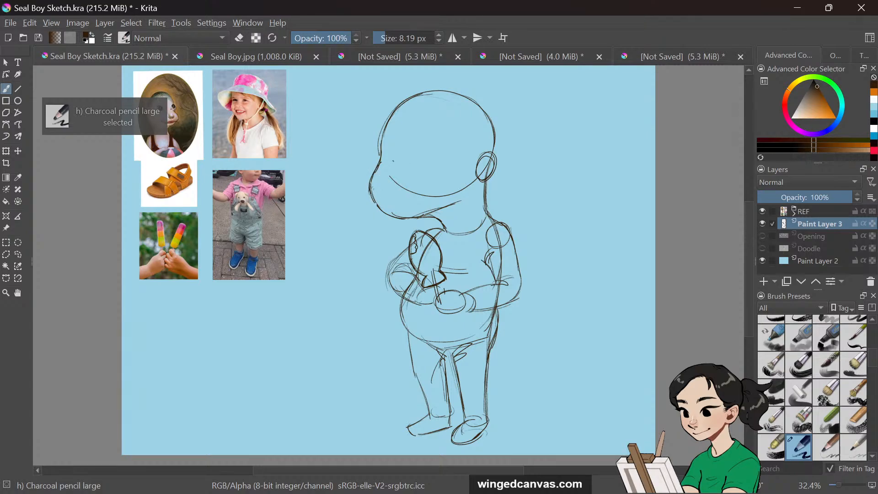
pyautogui.moveTo(391, 163)
pyautogui.mouseDown()
pyautogui.moveTo(389, 182)
pyautogui.moveTo(413, 170)
pyautogui.moveTo(396, 180)
pyautogui.mouseUp()
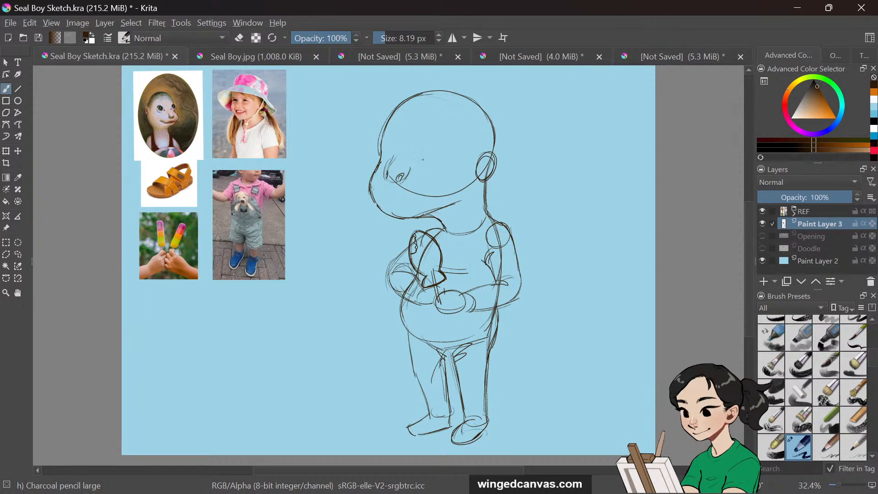
pyautogui.moveTo(422, 166)
pyautogui.mouseDown()
pyautogui.moveTo(456, 157)
pyautogui.moveTo(440, 174)
pyautogui.moveTo(422, 173)
pyautogui.moveTo(447, 171)
pyautogui.moveTo(421, 164)
pyautogui.moveTo(455, 151)
pyautogui.moveTo(442, 174)
pyautogui.mouseUp()
pyautogui.moveTo(392, 138)
pyautogui.mouseDown()
pyautogui.moveTo(394, 157)
pyautogui.moveTo(385, 153)
pyautogui.moveTo(391, 146)
pyautogui.moveTo(383, 154)
pyautogui.moveTo(437, 146)
pyautogui.moveTo(428, 176)
pyautogui.mouseUp()
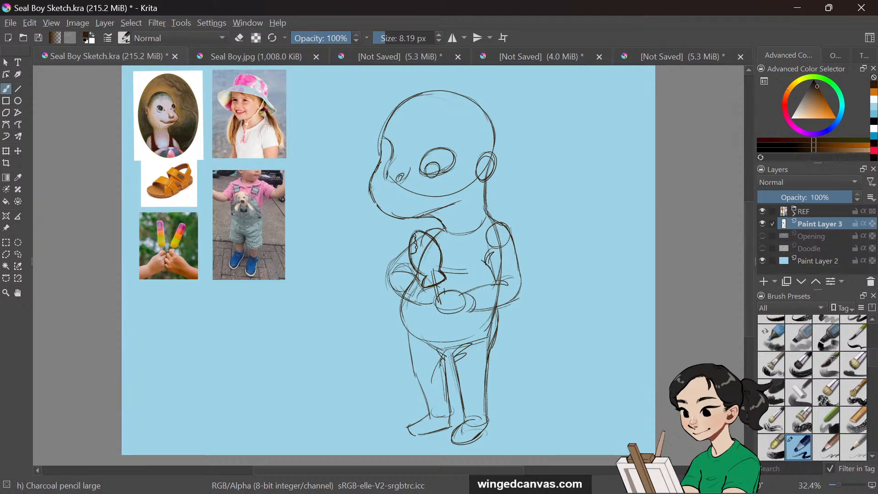
pyautogui.moveTo(391, 152); pyautogui.dragTo(384, 158)
# Erase the nostrils and redraw them on the snout with the pencil
pyautogui.press('/')
pyautogui.moveTo(393, 160)
pyautogui.mouseDown()
pyautogui.moveTo(391, 183)
pyautogui.moveTo(411, 166)
pyautogui.mouseUp()
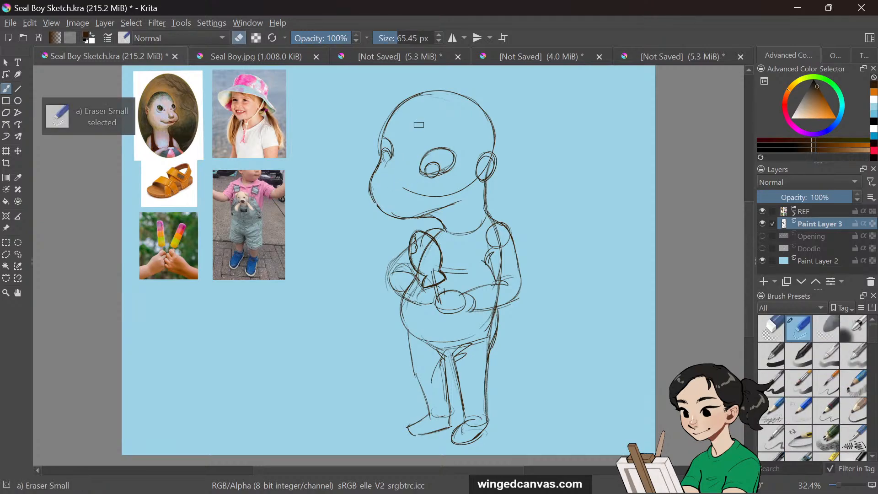
pyautogui.press('m')
pyautogui.press('m')
pyautogui.press('/')
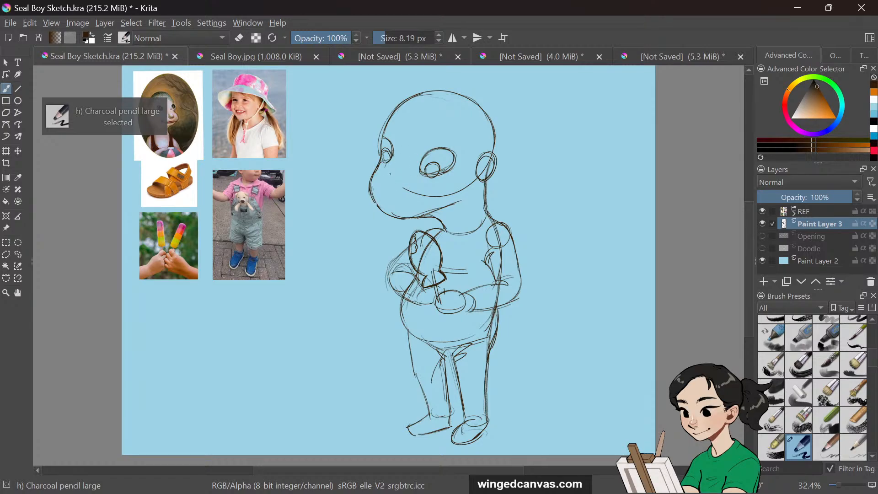
pyautogui.moveTo(392, 171)
pyautogui.mouseDown()
pyautogui.moveTo(388, 178)
pyautogui.moveTo(400, 185)
pyautogui.mouseUp()
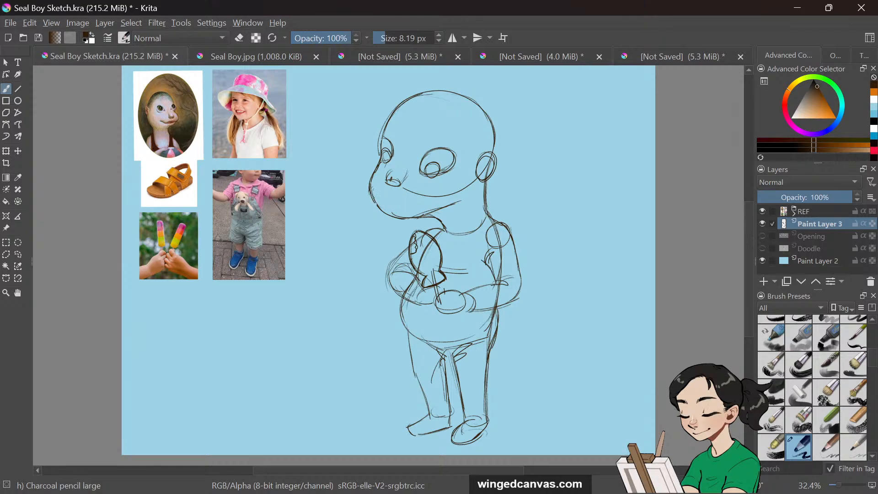
# Refine the jaw and snout lines and draw hair strands across the top of the head
pyautogui.moveTo(370, 184)
pyautogui.mouseDown()
pyautogui.moveTo(385, 204)
pyautogui.moveTo(431, 208)
pyautogui.moveTo(446, 193)
pyautogui.mouseUp()
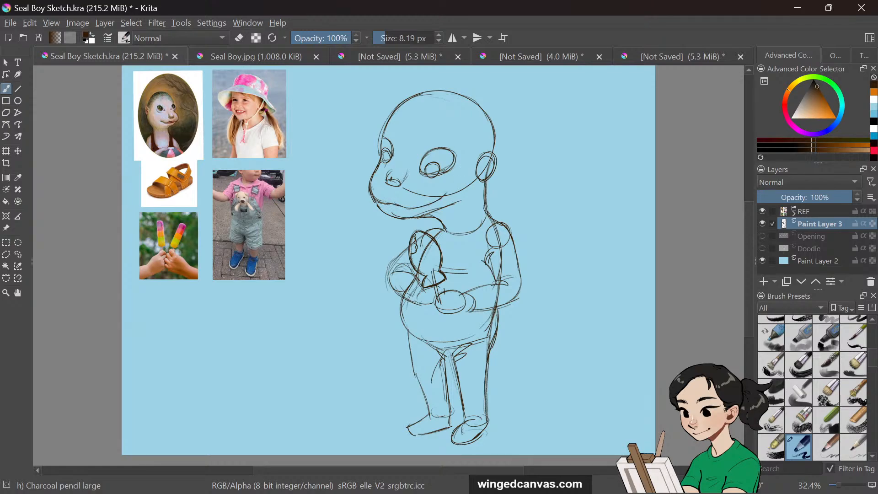
pyautogui.moveTo(380, 202); pyautogui.dragTo(410, 215)
pyautogui.moveTo(456, 169); pyautogui.dragTo(440, 183)
pyautogui.moveTo(421, 163); pyautogui.dragTo(438, 149)
pyautogui.moveTo(408, 103); pyautogui.dragTo(398, 115)
pyautogui.moveTo(430, 93)
pyautogui.mouseDown()
pyautogui.moveTo(405, 112)
pyautogui.moveTo(413, 108)
pyautogui.moveTo(413, 125)
pyautogui.moveTo(432, 120)
pyautogui.mouseUp()
pyautogui.moveTo(451, 94)
pyautogui.mouseDown()
pyautogui.moveTo(435, 124)
pyautogui.moveTo(470, 136)
pyautogui.mouseUp()
pyautogui.moveTo(460, 95); pyautogui.dragTo(475, 141)
pyautogui.moveTo(466, 98); pyautogui.dragTo(480, 136)
pyautogui.moveTo(468, 99)
pyautogui.mouseDown()
pyautogui.moveTo(490, 150)
pyautogui.moveTo(470, 179)
pyautogui.mouseUp()
pyautogui.moveTo(484, 117); pyautogui.dragTo(487, 152)
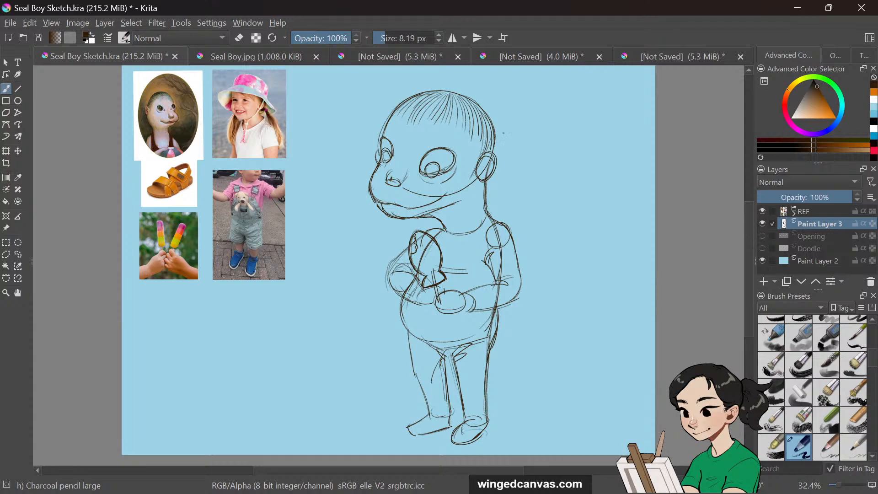
# Erase the ear and part of the back-of-head outline, then redraw a smaller ear with the pencil
pyautogui.press('e')
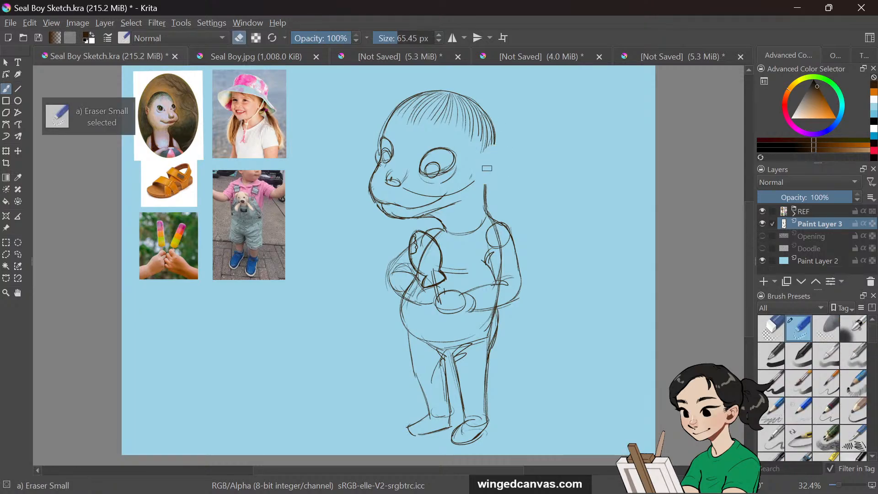
pyautogui.press('e')
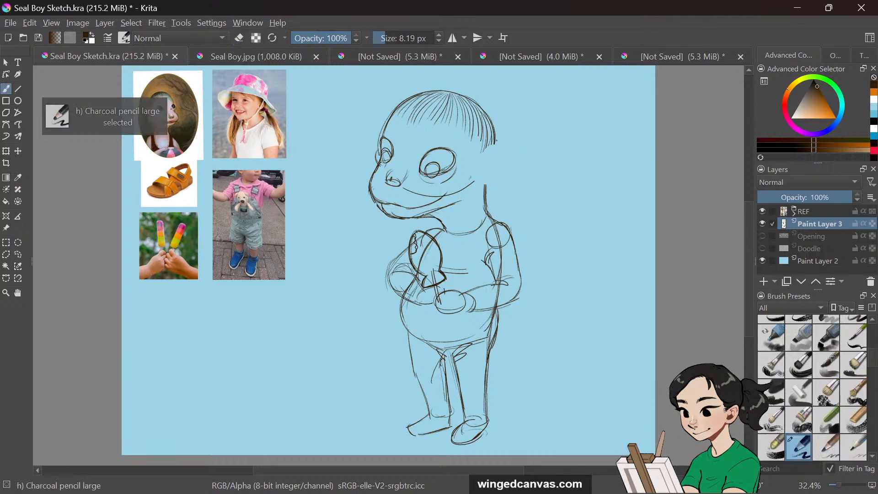
pyautogui.moveTo(495, 146)
pyautogui.mouseDown()
pyautogui.moveTo(485, 193)
pyautogui.moveTo(484, 166)
pyautogui.moveTo(493, 184)
pyautogui.mouseUp()
pyautogui.moveTo(492, 140)
pyautogui.mouseDown()
pyautogui.moveTo(476, 180)
pyautogui.moveTo(486, 185)
pyautogui.mouseUp()
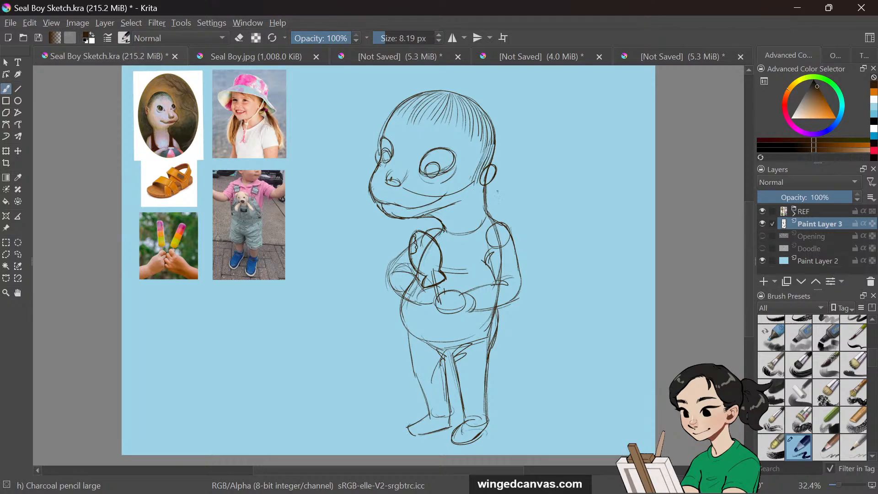
# Redraw the neck, back and leg contour lines of the body
pyautogui.moveTo(483, 199); pyautogui.dragTo(484, 214)
pyautogui.moveTo(426, 216); pyautogui.dragTo(442, 208)
pyautogui.moveTo(384, 152)
pyautogui.mouseDown()
pyautogui.moveTo(386, 163)
pyautogui.moveTo(437, 182)
pyautogui.mouseUp()
pyautogui.moveTo(485, 192)
pyautogui.mouseDown()
pyautogui.moveTo(484, 211)
pyautogui.moveTo(520, 274)
pyautogui.moveTo(502, 281)
pyautogui.moveTo(501, 305)
pyautogui.mouseUp()
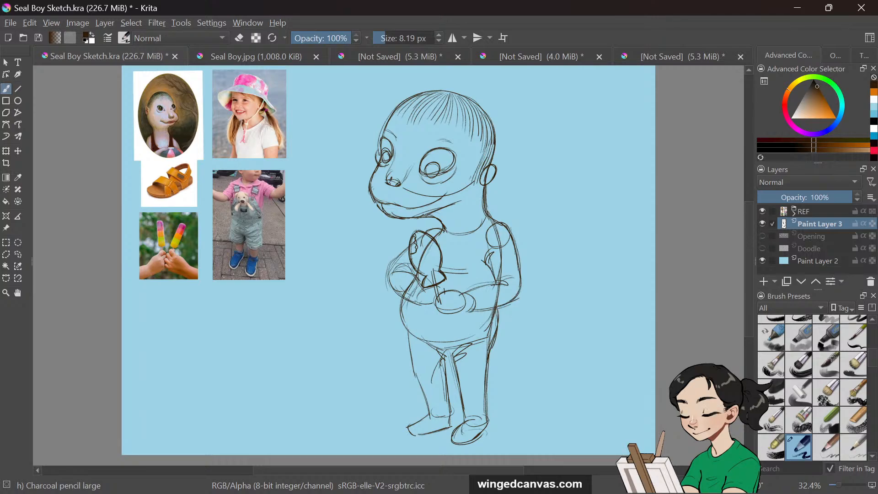
pyautogui.moveTo(409, 339); pyautogui.dragTo(430, 407)
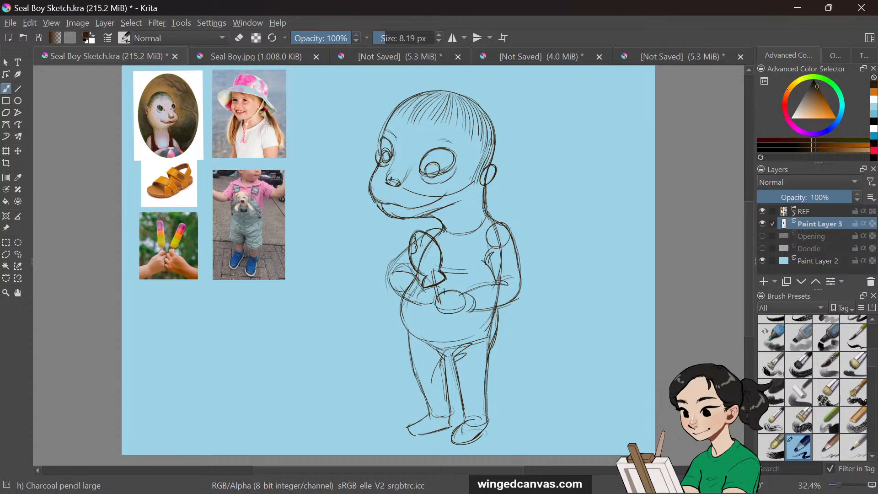
pyautogui.moveTo(440, 352)
pyautogui.mouseDown()
pyautogui.moveTo(454, 360)
pyautogui.moveTo(449, 403)
pyautogui.mouseUp()
pyautogui.moveTo(409, 250)
pyautogui.mouseDown()
pyautogui.moveTo(390, 268)
pyautogui.moveTo(396, 293)
pyautogui.mouseUp()
pyautogui.moveTo(748, 274); pyautogui.dragTo(747, 272)
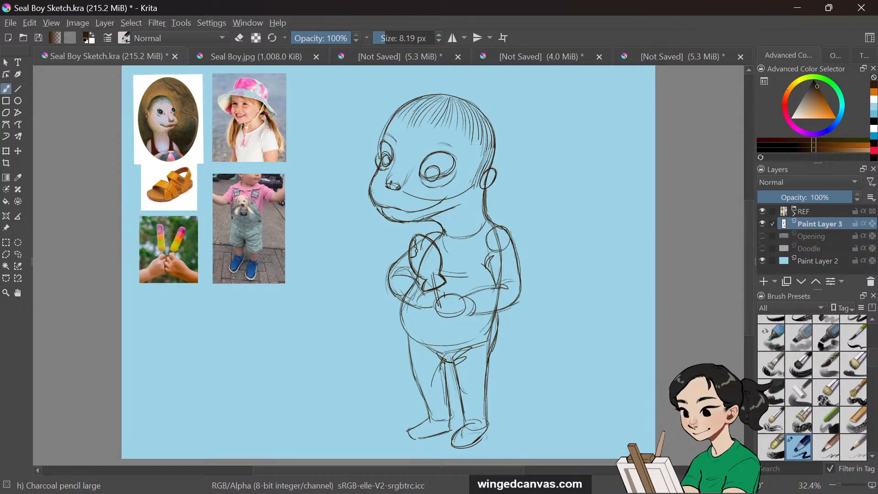
# Draw the shirt collar on the chest and the sleeve cuff on the far arm
pyautogui.moveTo(443, 235); pyautogui.dragTo(447, 250)
pyautogui.moveTo(486, 222)
pyautogui.mouseDown()
pyautogui.moveTo(477, 238)
pyautogui.moveTo(441, 253)
pyautogui.moveTo(451, 252)
pyautogui.mouseUp()
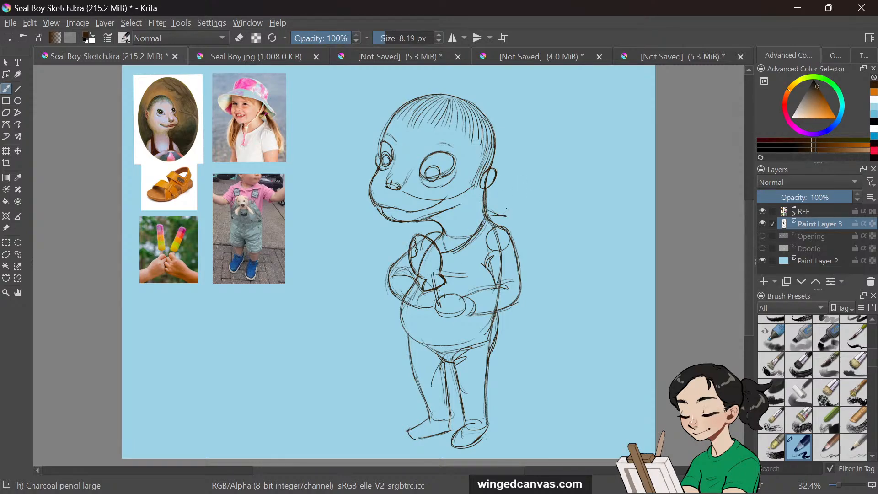
pyautogui.moveTo(487, 213)
pyautogui.mouseDown()
pyautogui.moveTo(504, 223)
pyautogui.moveTo(453, 253)
pyautogui.mouseUp()
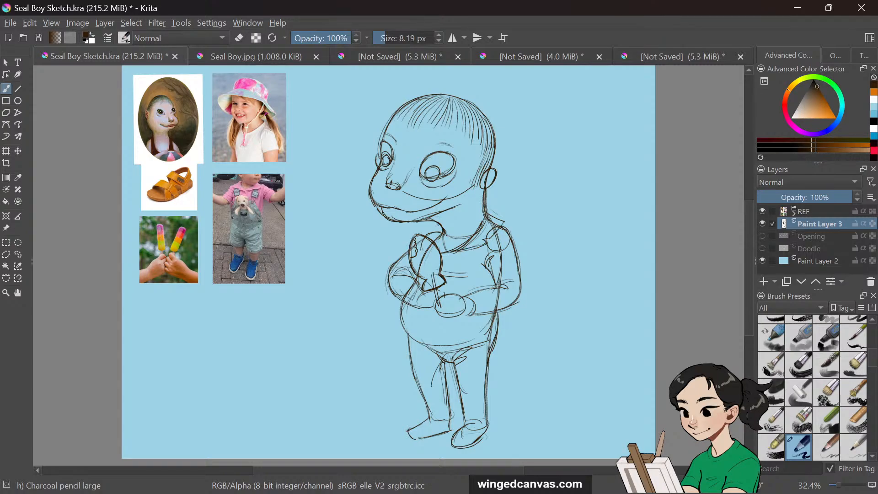
pyautogui.moveTo(438, 220); pyautogui.dragTo(423, 242)
pyautogui.moveTo(489, 216)
pyautogui.mouseDown()
pyautogui.moveTo(505, 224)
pyautogui.moveTo(483, 246)
pyautogui.moveTo(460, 250)
pyautogui.mouseUp()
pyautogui.moveTo(496, 278); pyautogui.dragTo(519, 275)
pyautogui.moveTo(513, 236); pyautogui.dragTo(525, 263)
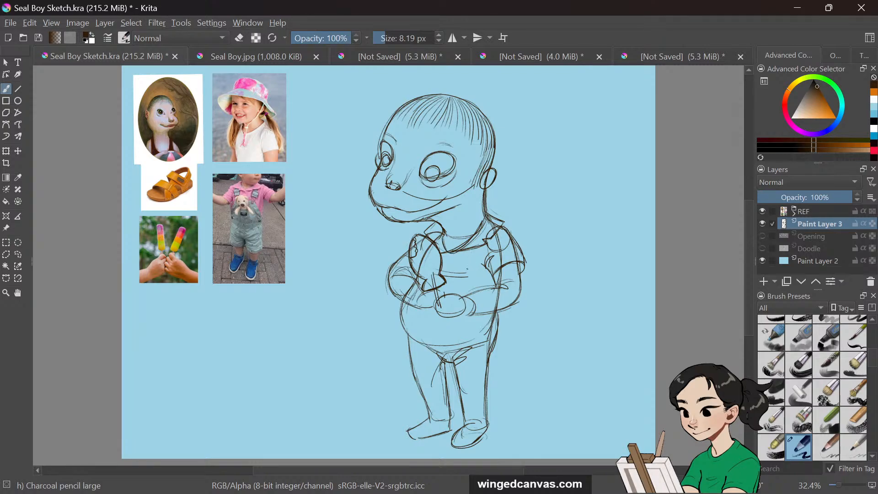
# Sketch the overall bib and its straps on the chest
pyautogui.moveTo(474, 248); pyautogui.dragTo(469, 275)
pyautogui.moveTo(484, 244); pyautogui.dragTo(479, 270)
pyautogui.moveTo(467, 276)
pyautogui.mouseDown()
pyautogui.moveTo(474, 249)
pyautogui.moveTo(461, 274)
pyautogui.mouseUp()
# Draw the overall shorts around the upper legs, undoing and redrawing one leg line
pyautogui.moveTo(407, 301)
pyautogui.mouseDown()
pyautogui.moveTo(399, 340)
pyautogui.moveTo(401, 322)
pyautogui.mouseUp()
pyautogui.moveTo(399, 319); pyautogui.dragTo(402, 353)
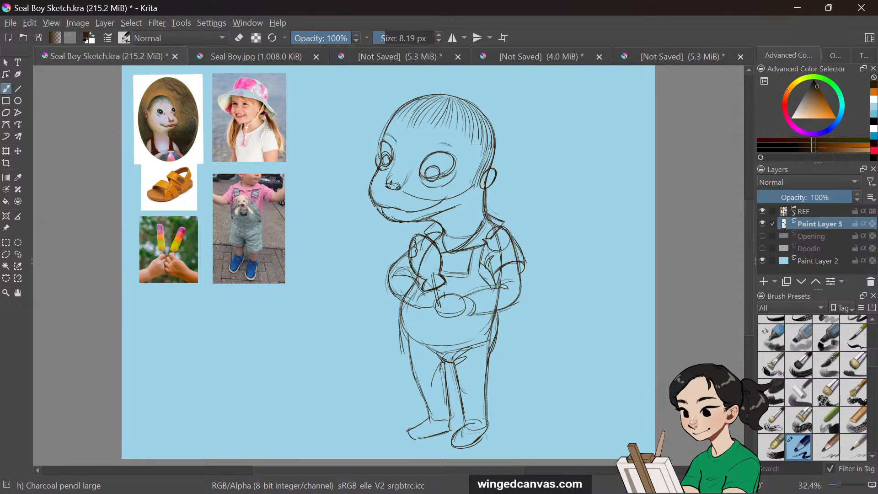
pyautogui.hotkey('ctrl', 'z')
pyautogui.moveTo(399, 317); pyautogui.dragTo(408, 379)
pyautogui.moveTo(405, 343)
pyautogui.mouseDown()
pyautogui.moveTo(408, 375)
pyautogui.moveTo(423, 392)
pyautogui.moveTo(444, 390)
pyautogui.mouseUp()
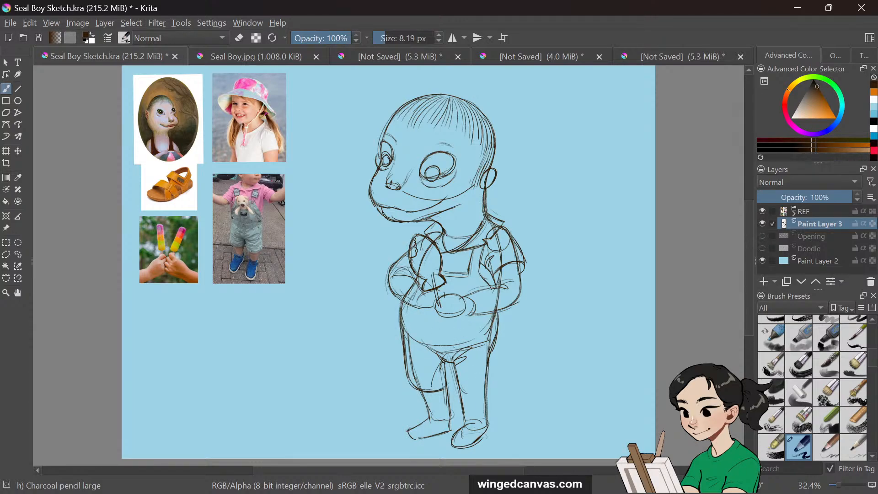
pyautogui.moveTo(435, 359)
pyautogui.mouseDown()
pyautogui.moveTo(428, 349)
pyautogui.moveTo(447, 367)
pyautogui.moveTo(453, 395)
pyautogui.moveTo(496, 390)
pyautogui.mouseUp()
pyautogui.moveTo(496, 340); pyautogui.dragTo(495, 393)
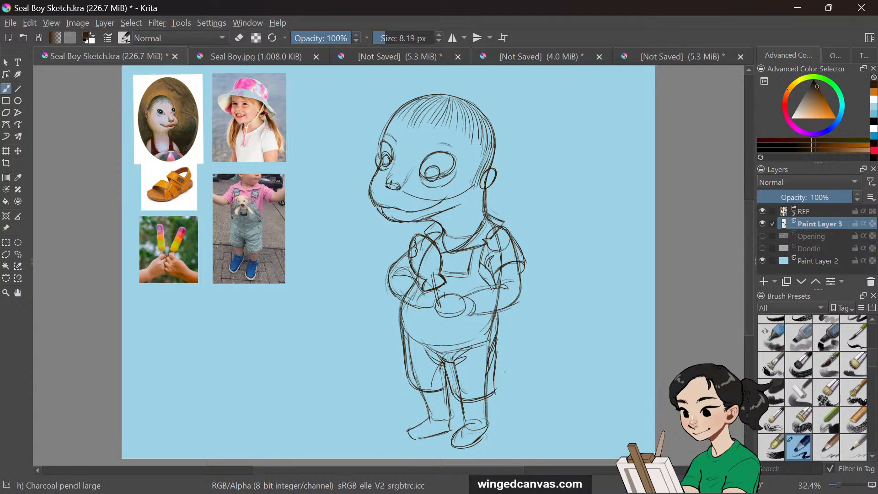
# Draw a small downward arrow in the empty space beside the head
pyautogui.moveTo(574, 118); pyautogui.dragTo(568, 163)
pyautogui.moveTo(564, 143)
pyautogui.mouseDown()
pyautogui.moveTo(567, 163)
pyautogui.moveTo(582, 146)
pyautogui.mouseUp()
# Erase the inner part of the eye and redraw a small pupil with the pencil
pyautogui.press('/')
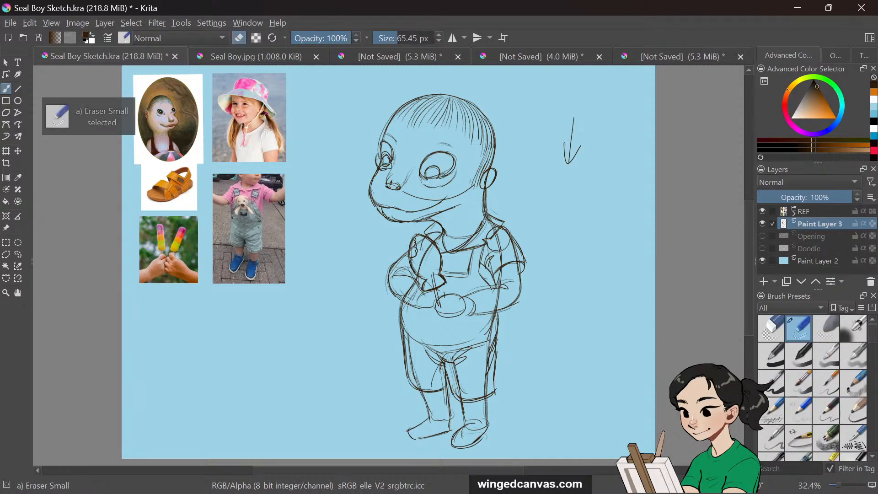
pyautogui.moveTo(451, 183)
pyautogui.mouseDown()
pyautogui.moveTo(420, 180)
pyautogui.moveTo(444, 179)
pyautogui.moveTo(427, 186)
pyautogui.moveTo(459, 172)
pyautogui.mouseUp()
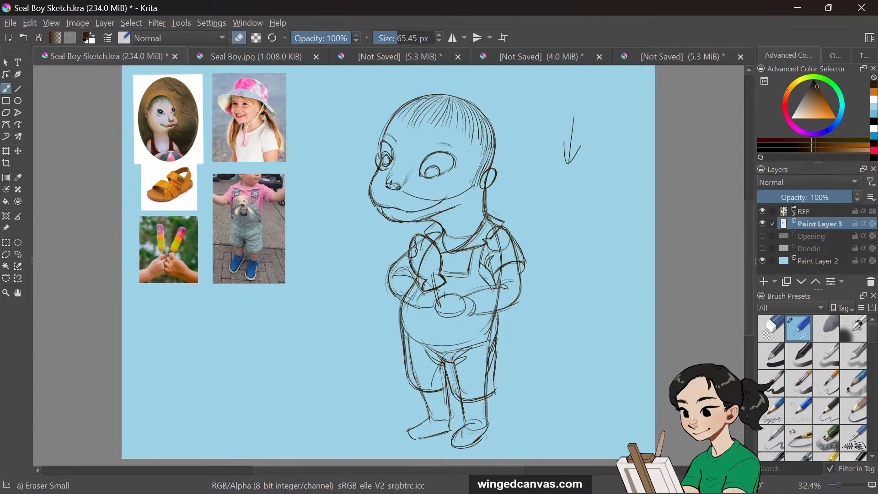
pyautogui.press('/')
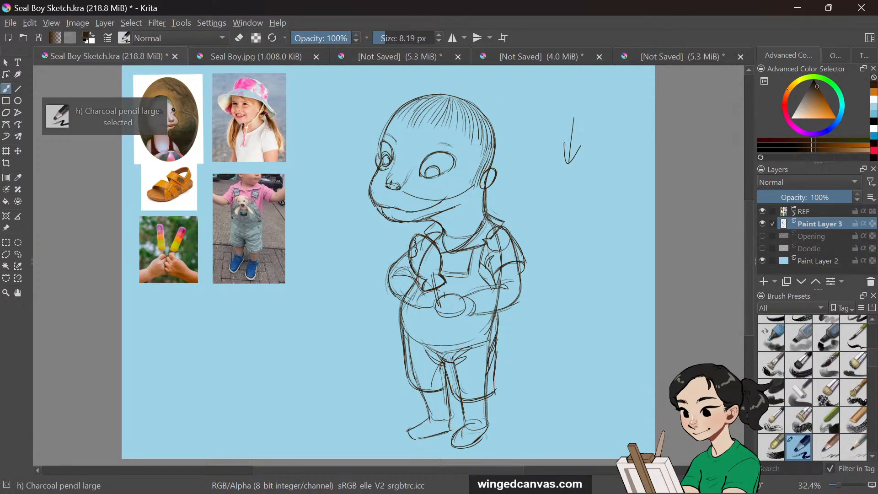
pyautogui.moveTo(443, 178)
pyautogui.mouseDown()
pyautogui.moveTo(456, 159)
pyautogui.moveTo(438, 179)
pyautogui.mouseUp()
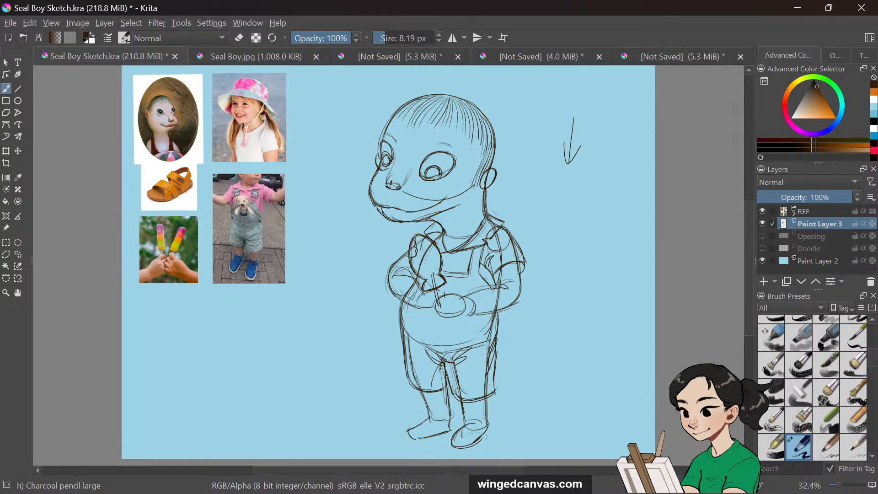
# Redraw the mouth line under the snout and erase the stray lines around it
pyautogui.moveTo(383, 205)
pyautogui.mouseDown()
pyautogui.moveTo(428, 206)
pyautogui.moveTo(404, 215)
pyautogui.mouseUp()
pyautogui.press('e')
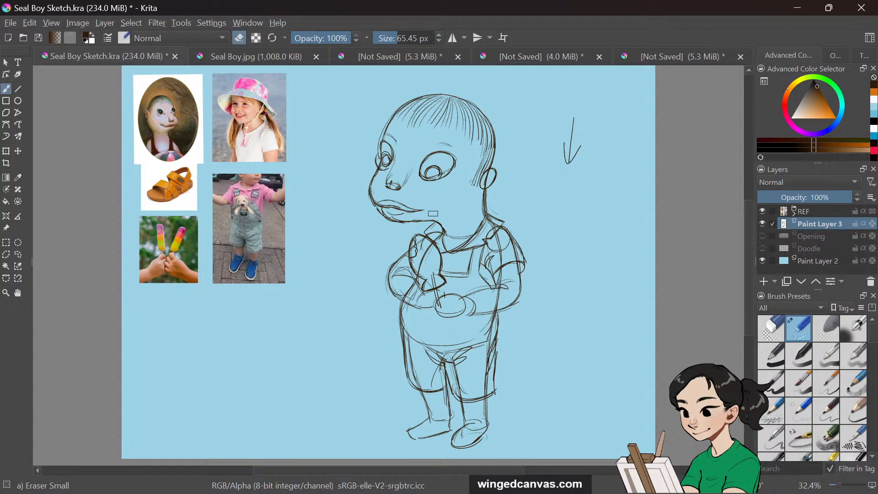
pyautogui.press('/')
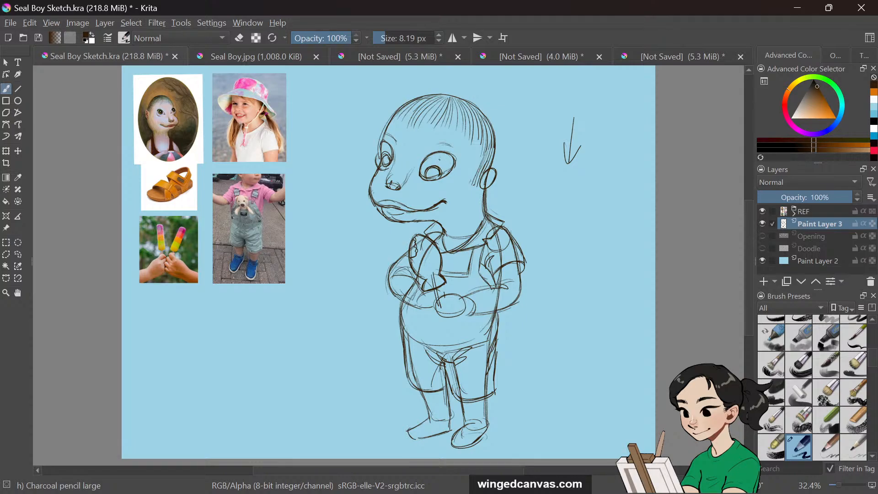
# Redraw the eye's outer outline, the back of the head and more hair strands
pyautogui.moveTo(436, 160)
pyautogui.mouseDown()
pyautogui.moveTo(425, 169)
pyautogui.moveTo(446, 170)
pyautogui.moveTo(424, 178)
pyautogui.moveTo(445, 177)
pyautogui.mouseUp()
pyautogui.moveTo(427, 165); pyautogui.dragTo(440, 161)
pyautogui.moveTo(483, 114)
pyautogui.mouseDown()
pyautogui.moveTo(496, 157)
pyautogui.moveTo(490, 171)
pyautogui.mouseUp()
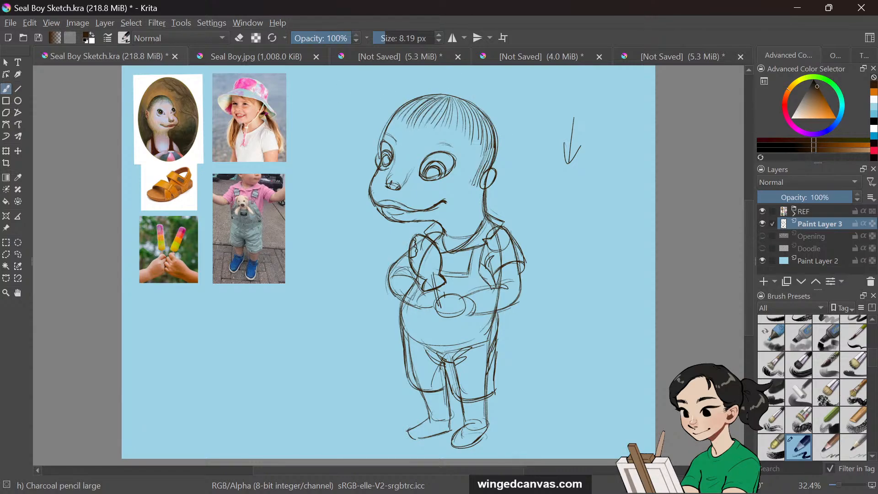
pyautogui.moveTo(447, 102); pyautogui.dragTo(433, 127)
pyautogui.moveTo(451, 103); pyautogui.dragTo(446, 116)
# Add detail lines under the chin, down the shirt placket and at the shoulder
pyautogui.moveTo(398, 222); pyautogui.dragTo(420, 222)
pyautogui.moveTo(449, 253); pyautogui.dragTo(451, 267)
pyautogui.moveTo(394, 256); pyautogui.dragTo(406, 261)
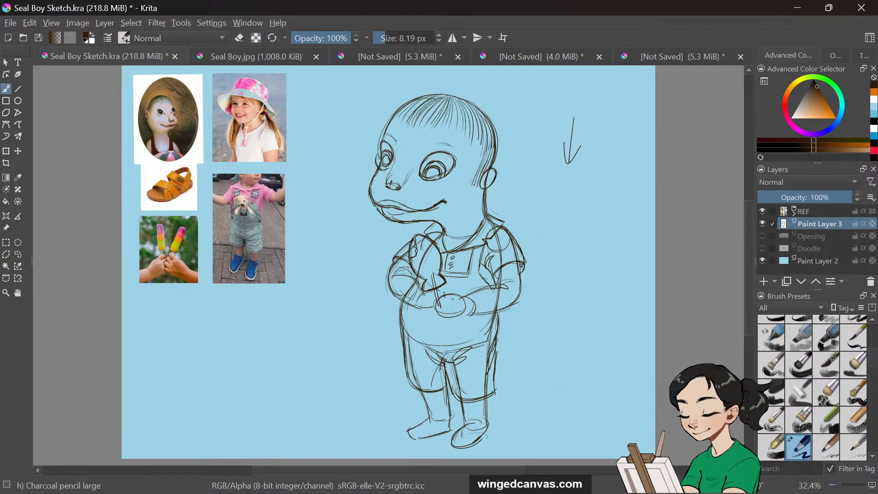
# Refine the folded arms, the shorts' legs and hem, and the collar with more contour lines
pyautogui.moveTo(449, 293)
pyautogui.mouseDown()
pyautogui.moveTo(433, 315)
pyautogui.moveTo(469, 316)
pyautogui.mouseUp()
pyautogui.moveTo(473, 315); pyautogui.dragTo(519, 294)
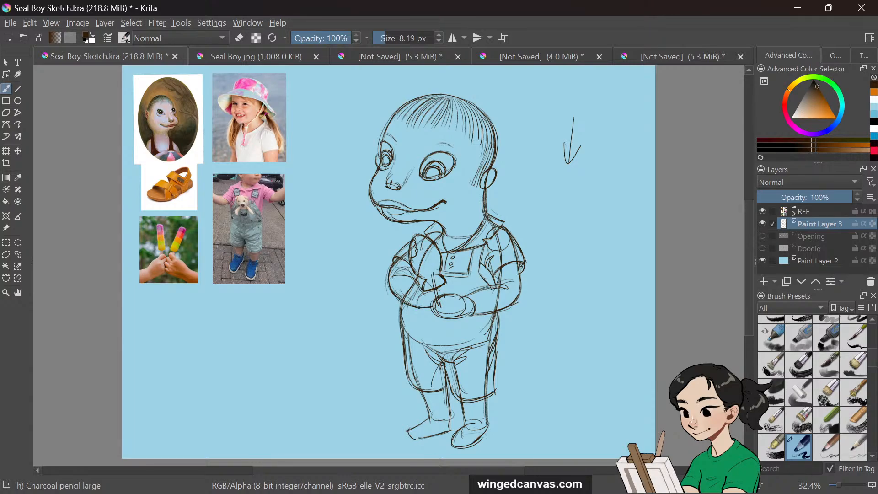
pyautogui.moveTo(499, 327)
pyautogui.mouseDown()
pyautogui.moveTo(495, 350)
pyautogui.moveTo(434, 370)
pyautogui.moveTo(447, 391)
pyautogui.mouseUp()
pyautogui.moveTo(493, 367); pyautogui.dragTo(484, 380)
pyautogui.moveTo(414, 349); pyautogui.dragTo(428, 357)
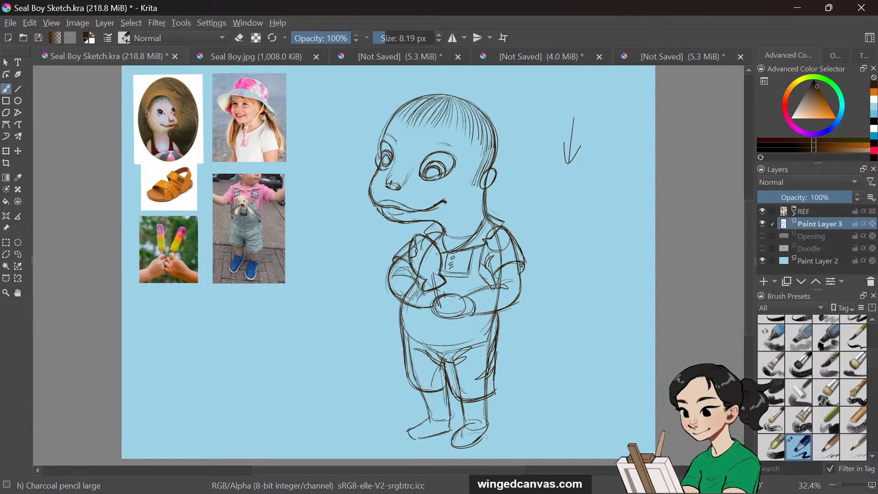
pyautogui.moveTo(438, 252); pyautogui.dragTo(431, 269)
pyautogui.moveTo(526, 261); pyautogui.dragTo(523, 272)
# Draw sandal straps on both feet and touch up the back of the head
pyautogui.moveTo(549, 492)
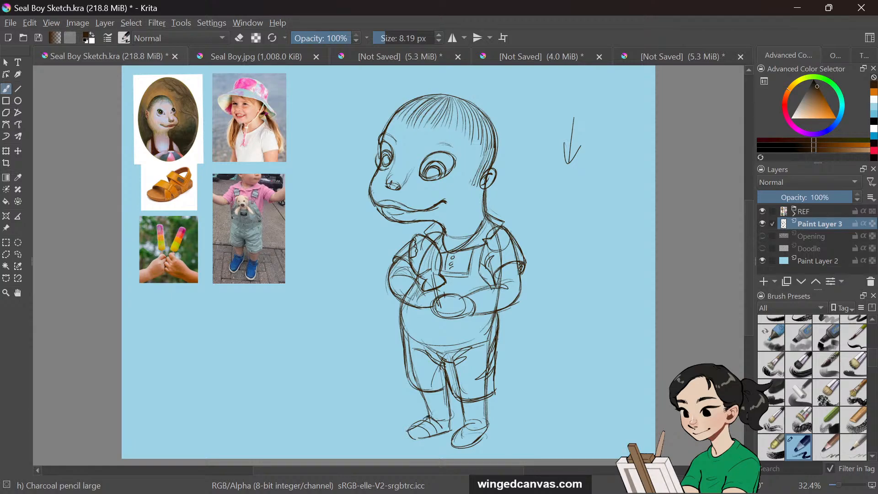
pyautogui.moveTo(450, 416); pyautogui.dragTo(444, 430)
pyautogui.moveTo(428, 428)
pyautogui.mouseDown()
pyautogui.moveTo(409, 433)
pyautogui.moveTo(476, 430)
pyautogui.mouseUp()
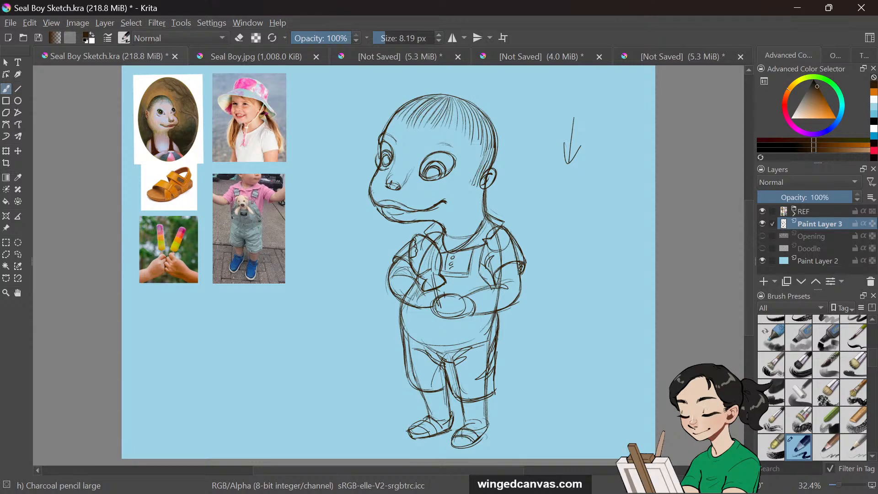
pyautogui.moveTo(483, 398); pyautogui.dragTo(485, 434)
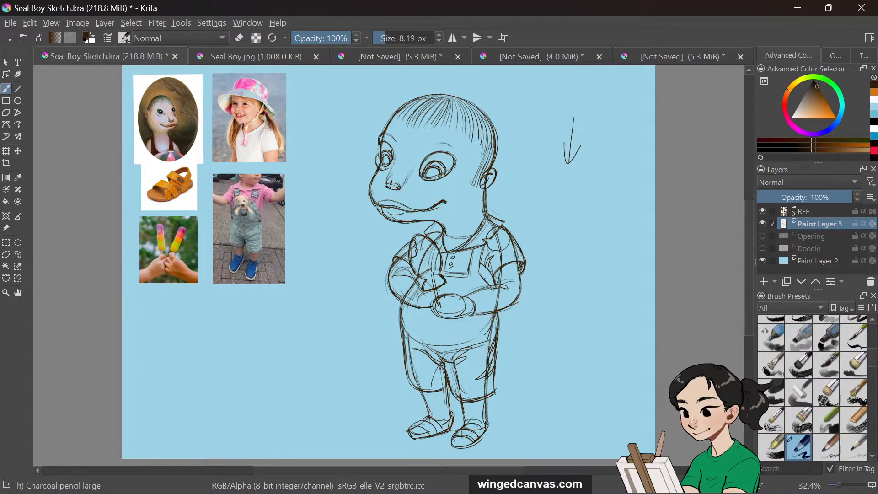
pyautogui.moveTo(468, 420)
pyautogui.mouseDown()
pyautogui.moveTo(485, 426)
pyautogui.moveTo(475, 448)
pyautogui.moveTo(488, 433)
pyautogui.mouseUp()
pyautogui.moveTo(498, 141); pyautogui.dragTo(496, 156)
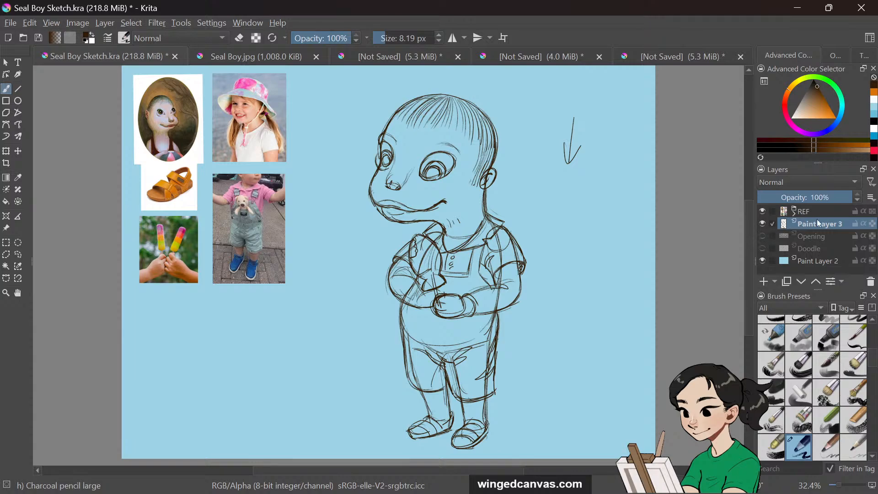
# Lower the sketch layer's opacity to 33% and add a new paint layer above it
pyautogui.moveTo(821, 198); pyautogui.dragTo(795, 198)
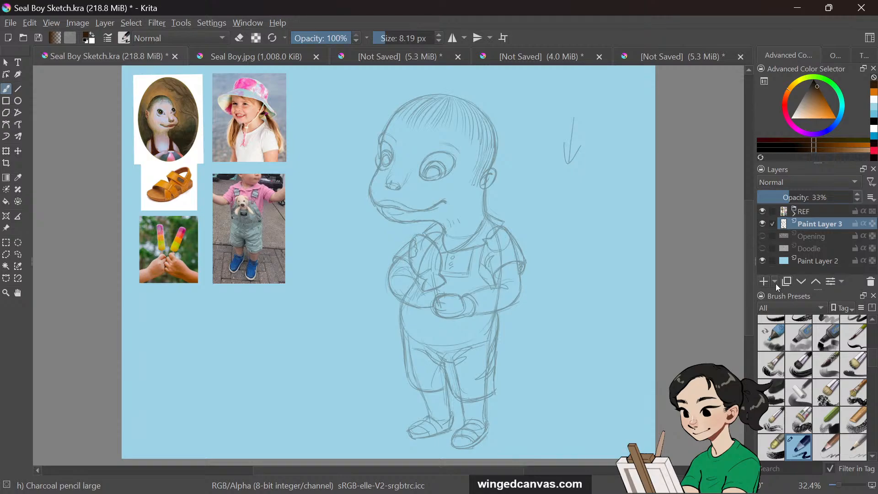
pyautogui.click(787, 282)
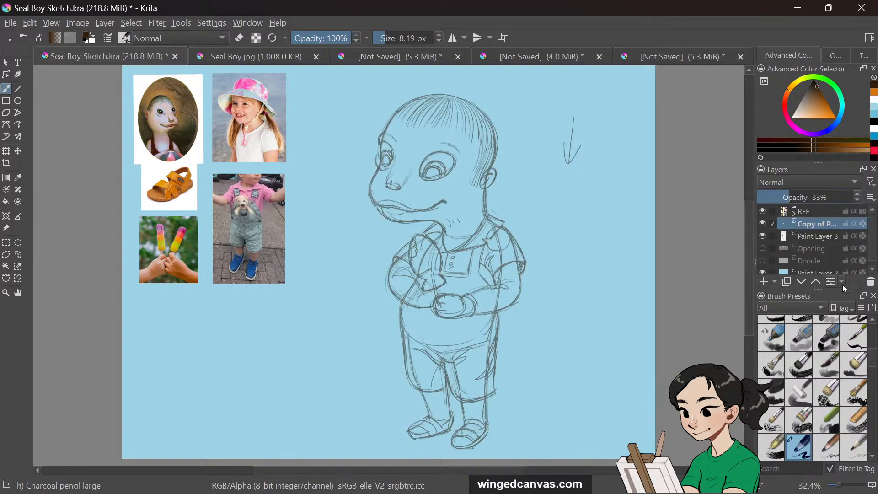
pyautogui.click(870, 284)
pyautogui.click(764, 281)
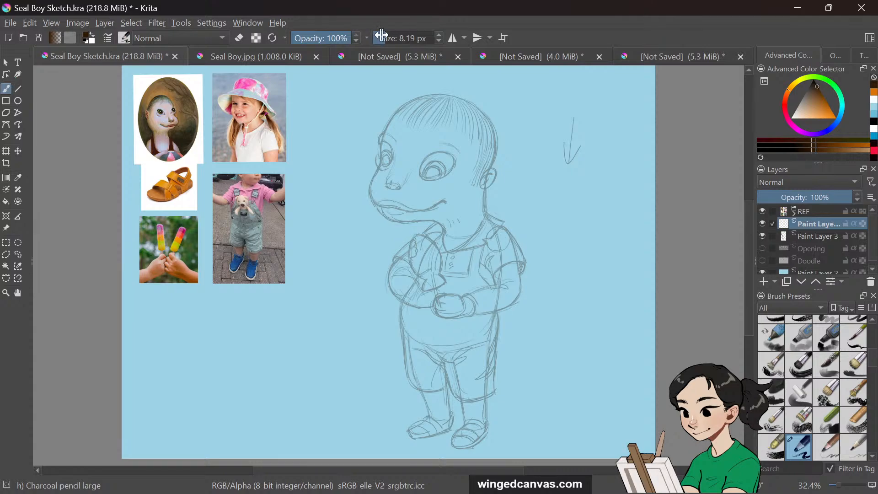
# Set the brush size to 17.83 px and try a test stroke on the new layer, undoing it
pyautogui.moveTo(386, 39); pyautogui.dragTo(387, 39)
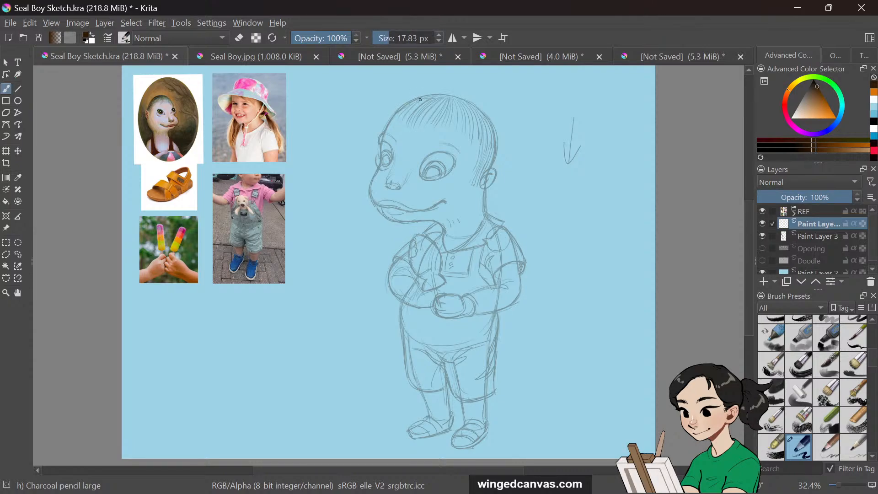
pyautogui.hotkey('ctrl', 'z')
pyautogui.moveTo(386, 129); pyautogui.dragTo(443, 96)
pyautogui.hotkey('ctrl', 'z')
# Pick a light skin-tone colour and switch to the Chalk Soft brush at 135 px
pyautogui.moveTo(829, 111)
pyautogui.mouseDown()
pyautogui.moveTo(820, 118)
pyautogui.moveTo(830, 118)
pyautogui.mouseUp()
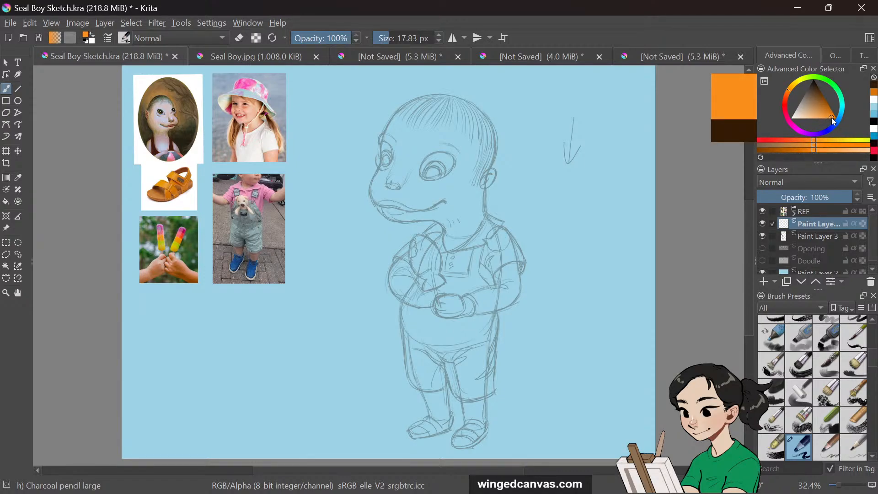
pyautogui.moveTo(789, 92)
pyautogui.mouseDown()
pyautogui.moveTo(796, 86)
pyautogui.moveTo(786, 97)
pyautogui.moveTo(827, 104)
pyautogui.moveTo(819, 115)
pyautogui.moveTo(813, 110)
pyautogui.mouseUp()
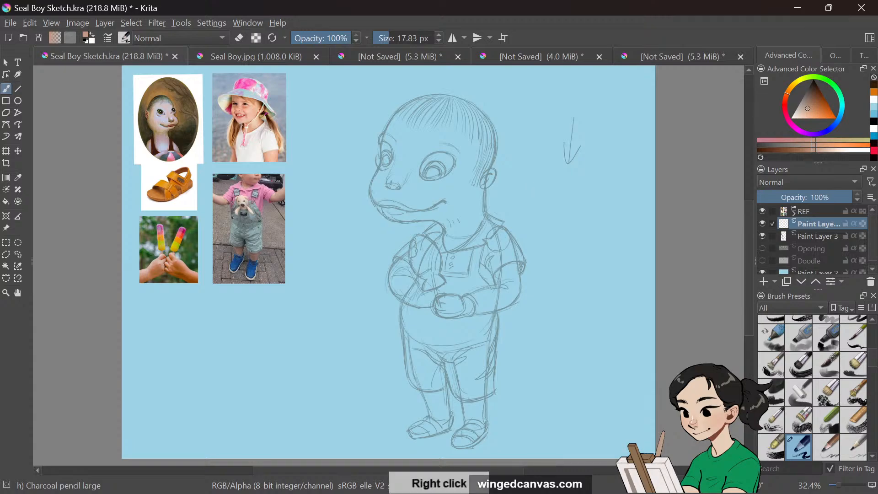
pyautogui.rightClick(529, 206)
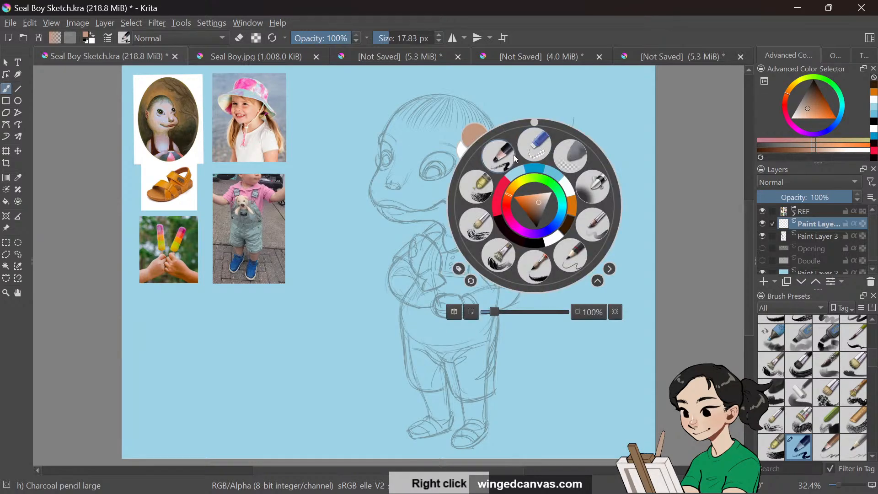
pyautogui.click(487, 169)
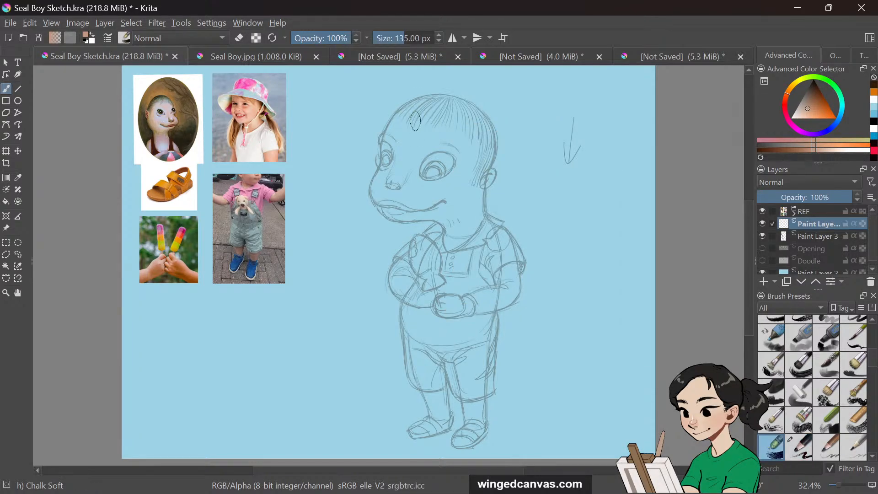
# Block in skin tone along the head's outline, cheek, chin and crown with broad Chalk Soft strokes
pyautogui.moveTo(420, 113)
pyautogui.mouseDown()
pyautogui.moveTo(406, 138)
pyautogui.moveTo(407, 112)
pyautogui.moveTo(372, 210)
pyautogui.mouseUp()
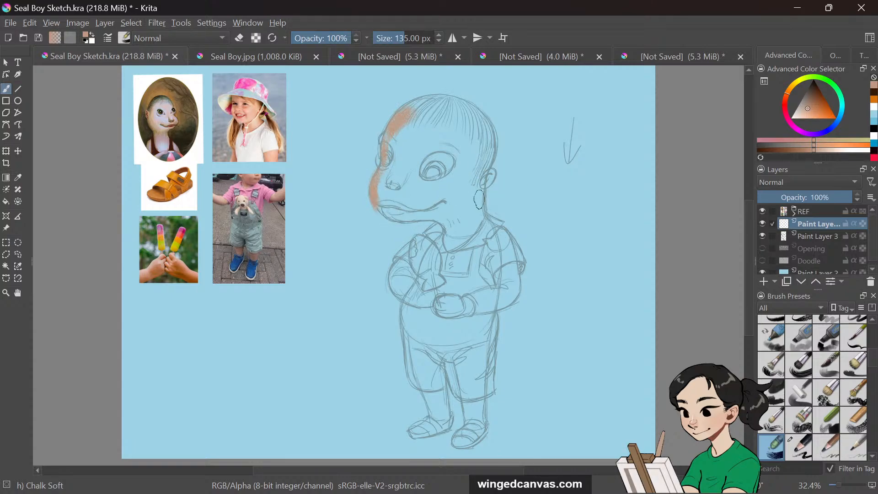
pyautogui.moveTo(493, 139)
pyautogui.mouseDown()
pyautogui.moveTo(478, 197)
pyautogui.moveTo(482, 226)
pyautogui.moveTo(463, 243)
pyautogui.mouseUp()
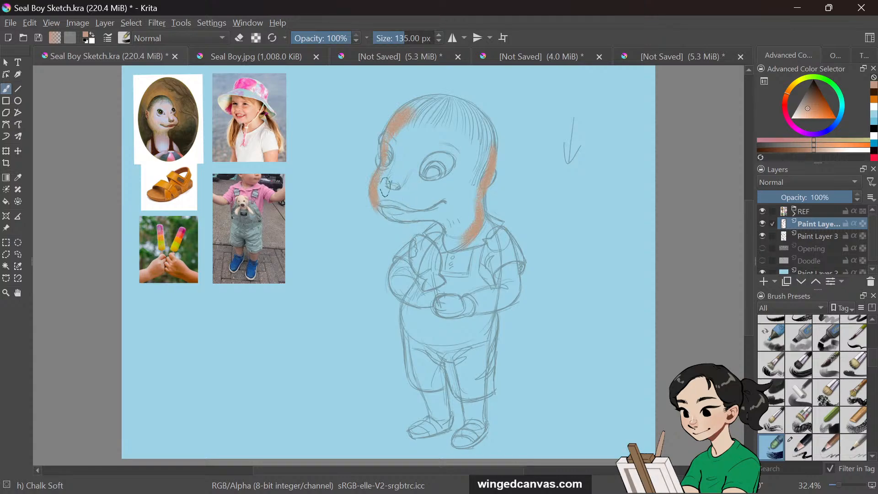
pyautogui.moveTo(388, 215); pyautogui.dragTo(414, 223)
pyautogui.moveTo(375, 187); pyautogui.dragTo(411, 221)
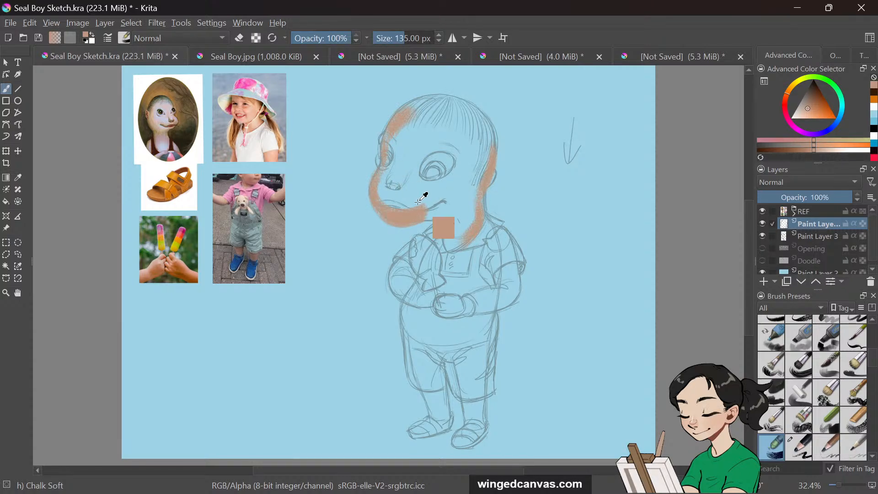
pyautogui.moveTo(380, 193)
pyautogui.mouseDown()
pyautogui.moveTo(469, 243)
pyautogui.moveTo(445, 215)
pyautogui.moveTo(469, 213)
pyautogui.moveTo(419, 217)
pyautogui.moveTo(462, 237)
pyautogui.mouseUp()
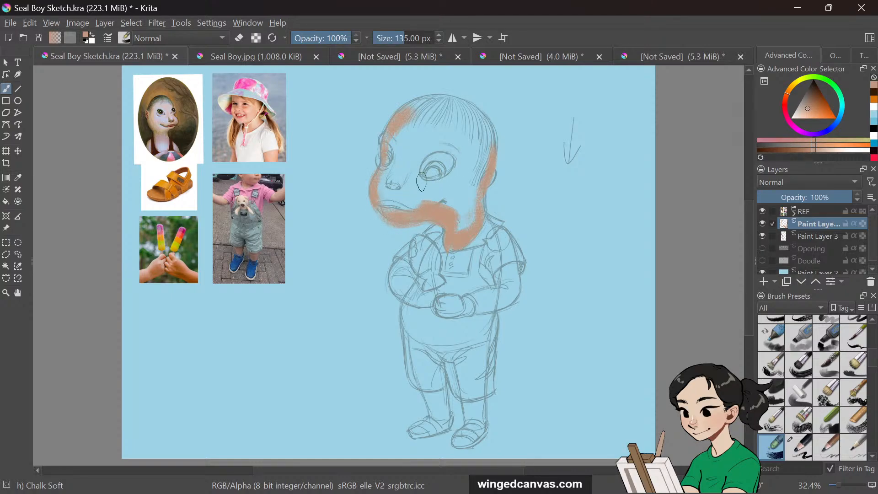
pyautogui.moveTo(379, 180)
pyautogui.mouseDown()
pyautogui.moveTo(391, 209)
pyautogui.moveTo(416, 210)
pyautogui.mouseUp()
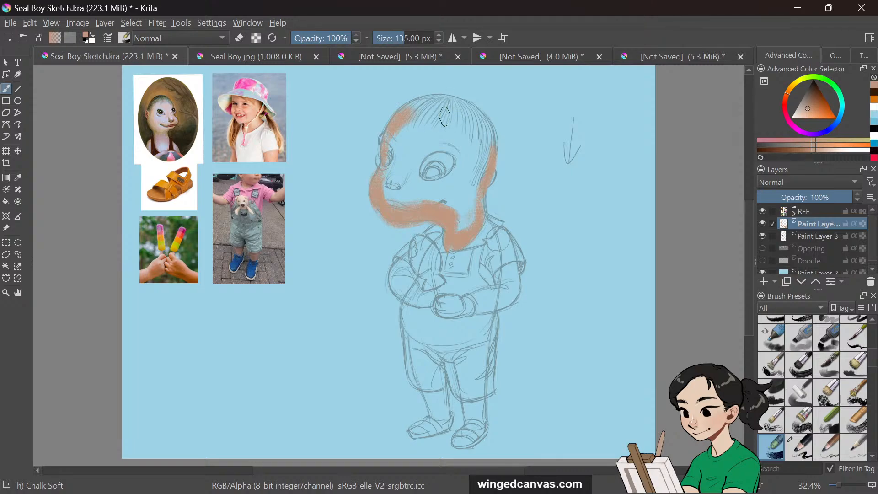
pyautogui.moveTo(400, 119)
pyautogui.mouseDown()
pyautogui.moveTo(447, 121)
pyautogui.moveTo(410, 111)
pyautogui.moveTo(489, 146)
pyautogui.moveTo(438, 108)
pyautogui.moveTo(481, 125)
pyautogui.moveTo(449, 113)
pyautogui.moveTo(478, 117)
pyautogui.moveTo(475, 198)
pyautogui.mouseUp()
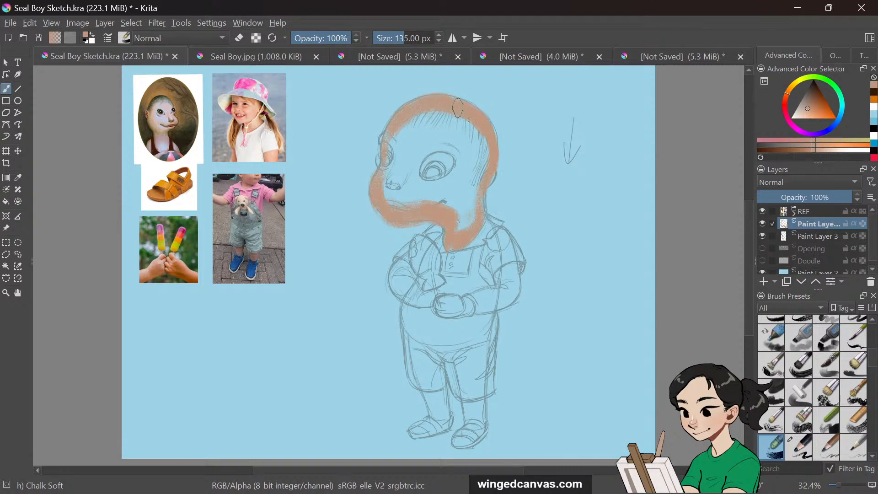
pyautogui.moveTo(422, 123)
pyautogui.mouseDown()
pyautogui.moveTo(387, 161)
pyautogui.moveTo(449, 111)
pyautogui.moveTo(397, 172)
pyautogui.moveTo(430, 126)
pyautogui.moveTo(453, 122)
pyautogui.moveTo(386, 198)
pyautogui.mouseUp()
pyautogui.moveTo(462, 122)
pyautogui.mouseDown()
pyautogui.moveTo(395, 198)
pyautogui.moveTo(402, 199)
pyautogui.mouseUp()
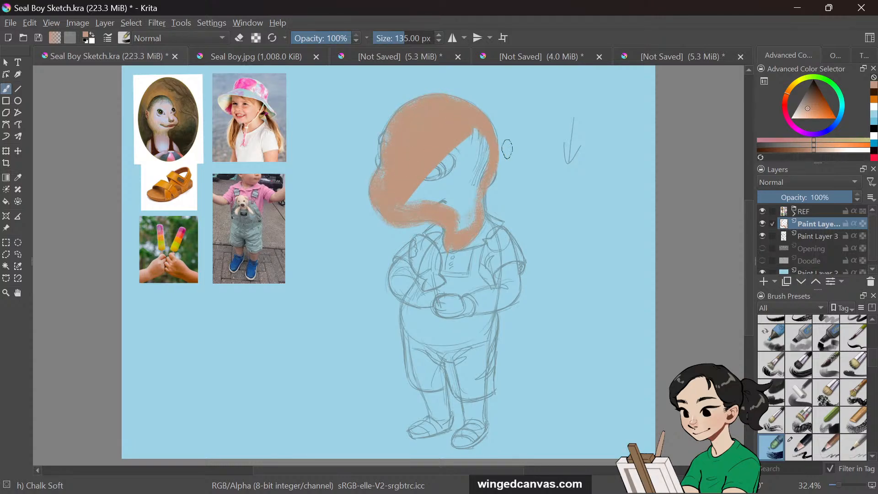
pyautogui.hotkey('ctrl', 'z')
pyautogui.hotkey('ctrl', 'z')
pyautogui.hotkey('ctrl', 'z')
pyautogui.hotkey('ctrl', 'z')
pyautogui.hotkey('ctrl', 'z')
pyautogui.hotkey('ctrl', 'z')
pyautogui.hotkey('ctrl', 'z')
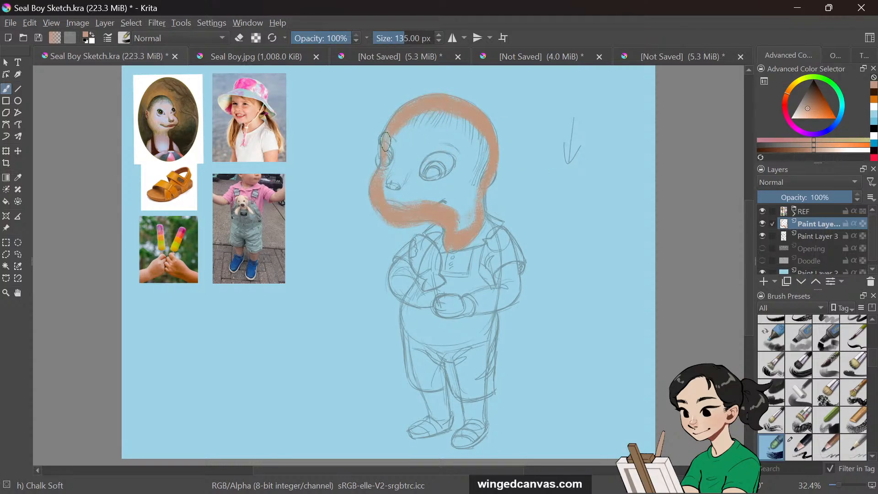
# Fill the rest of the head and face with skin tone, leaving the eye area open
pyautogui.moveTo(390, 139)
pyautogui.mouseDown()
pyautogui.moveTo(395, 165)
pyautogui.moveTo(388, 130)
pyautogui.moveTo(400, 165)
pyautogui.moveTo(392, 180)
pyautogui.moveTo(405, 163)
pyautogui.moveTo(387, 178)
pyautogui.moveTo(421, 205)
pyautogui.moveTo(404, 188)
pyautogui.moveTo(413, 199)
pyautogui.moveTo(380, 187)
pyautogui.moveTo(441, 189)
pyautogui.moveTo(388, 192)
pyautogui.mouseUp()
pyautogui.moveTo(471, 176)
pyautogui.mouseDown()
pyautogui.moveTo(419, 189)
pyautogui.moveTo(468, 186)
pyautogui.moveTo(439, 208)
pyautogui.moveTo(458, 208)
pyautogui.moveTo(462, 235)
pyautogui.mouseUp()
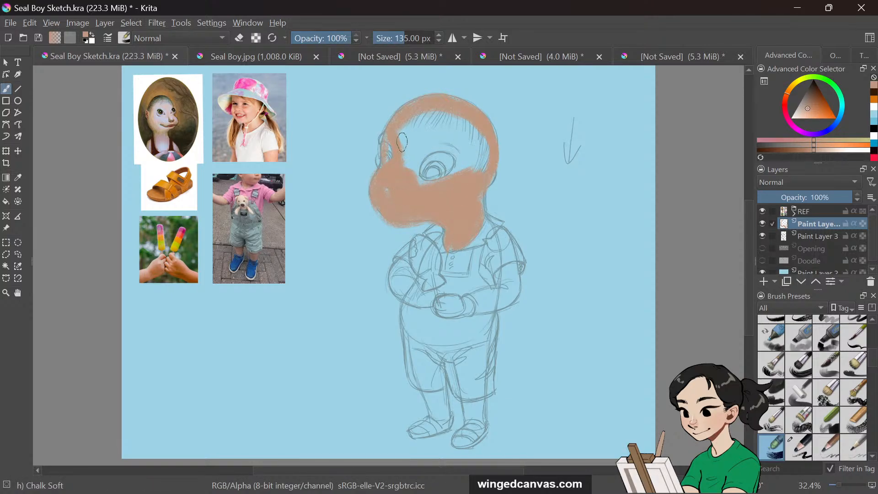
pyautogui.moveTo(402, 142)
pyautogui.mouseDown()
pyautogui.moveTo(458, 123)
pyautogui.moveTo(402, 149)
pyautogui.moveTo(419, 167)
pyautogui.moveTo(456, 132)
pyautogui.moveTo(408, 164)
pyautogui.moveTo(433, 169)
pyautogui.moveTo(441, 139)
pyautogui.moveTo(413, 177)
pyautogui.moveTo(470, 149)
pyautogui.moveTo(435, 141)
pyautogui.moveTo(460, 155)
pyautogui.moveTo(446, 184)
pyautogui.moveTo(452, 181)
pyautogui.moveTo(436, 121)
pyautogui.moveTo(469, 186)
pyautogui.moveTo(443, 117)
pyautogui.moveTo(470, 155)
pyautogui.moveTo(483, 132)
pyautogui.moveTo(436, 199)
pyautogui.moveTo(413, 166)
pyautogui.moveTo(441, 187)
pyautogui.mouseUp()
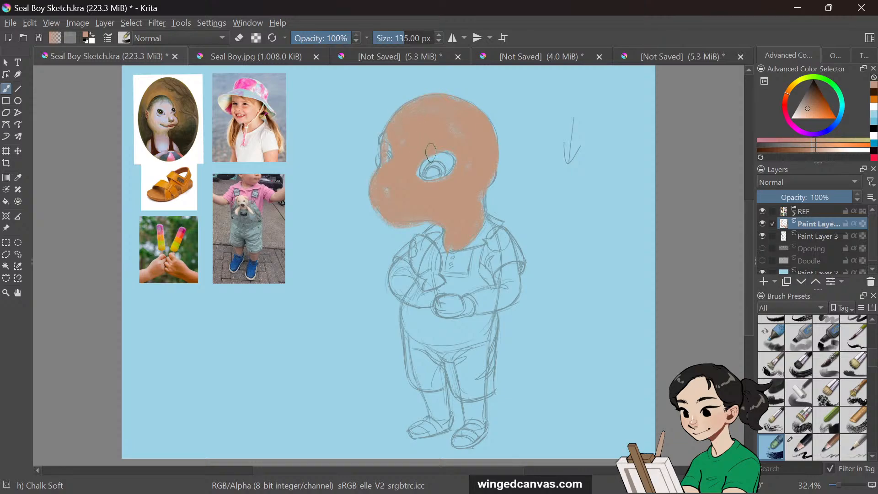
# Set the charcoal pencil eraser to 51.96 px, trim the head's edge, and return to the Chalk Soft brush
pyautogui.press('/')
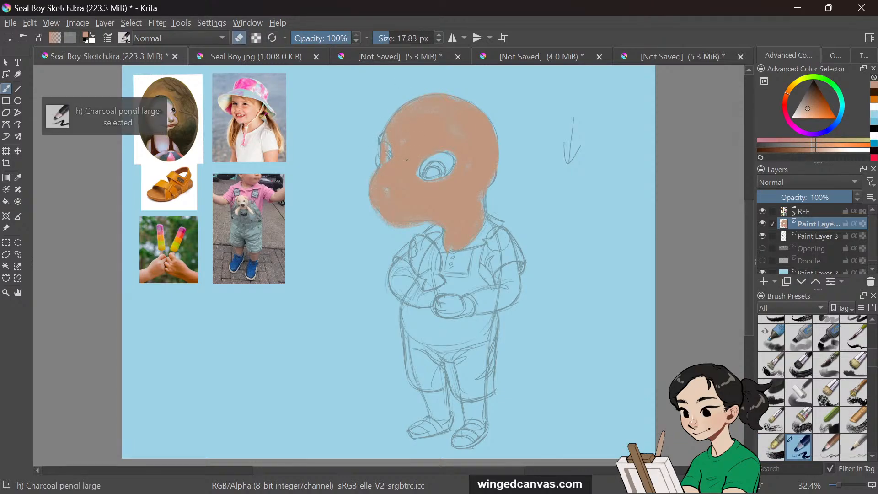
pyautogui.click(394, 38)
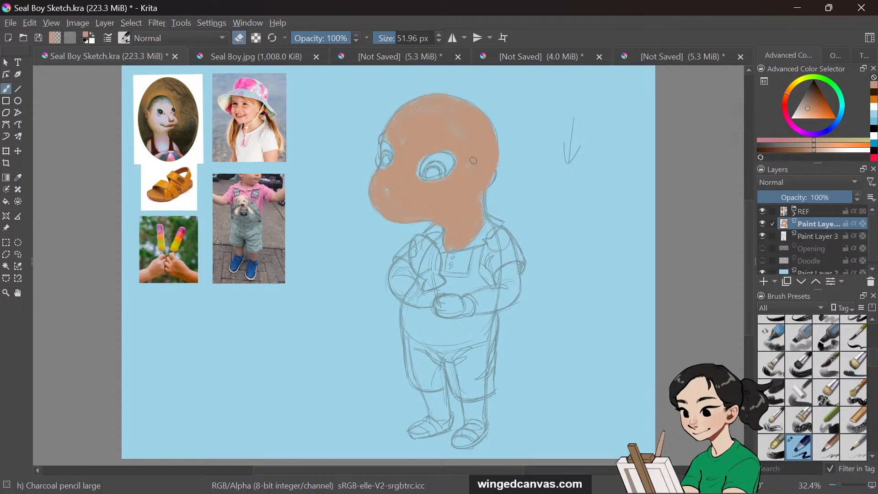
pyautogui.press('/')
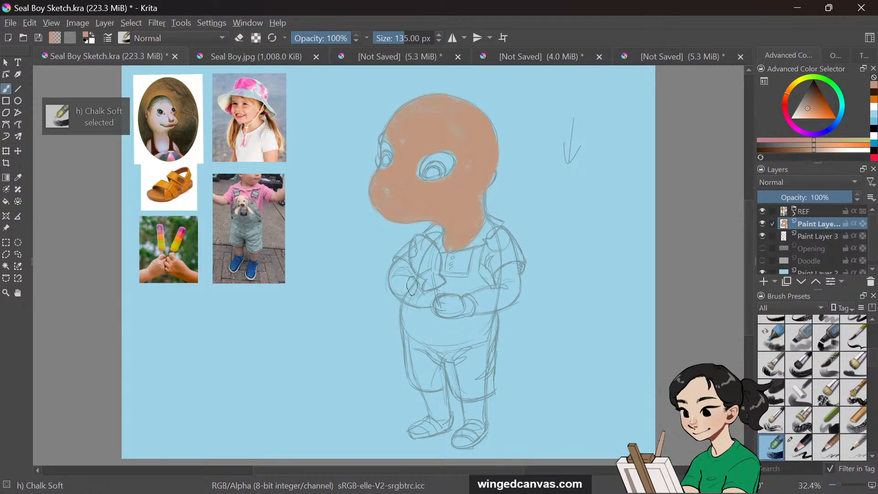
# Paint skin tone over the folded arms and hands, undoing the last few strokes
pyautogui.moveTo(394, 272)
pyautogui.mouseDown()
pyautogui.moveTo(413, 266)
pyautogui.moveTo(414, 296)
pyautogui.moveTo(401, 269)
pyautogui.moveTo(454, 293)
pyautogui.moveTo(407, 289)
pyautogui.moveTo(439, 293)
pyautogui.moveTo(415, 297)
pyautogui.moveTo(414, 277)
pyautogui.moveTo(420, 296)
pyautogui.moveTo(471, 309)
pyautogui.moveTo(436, 306)
pyautogui.moveTo(459, 315)
pyautogui.moveTo(439, 304)
pyautogui.moveTo(449, 311)
pyautogui.moveTo(460, 301)
pyautogui.moveTo(440, 314)
pyautogui.moveTo(520, 291)
pyautogui.moveTo(478, 301)
pyautogui.moveTo(512, 296)
pyautogui.moveTo(471, 305)
pyautogui.moveTo(511, 287)
pyautogui.moveTo(484, 304)
pyautogui.moveTo(505, 274)
pyautogui.moveTo(496, 281)
pyautogui.moveTo(515, 277)
pyautogui.moveTo(499, 289)
pyautogui.moveTo(508, 275)
pyautogui.moveTo(506, 291)
pyautogui.moveTo(513, 272)
pyautogui.moveTo(511, 297)
pyautogui.mouseUp()
pyautogui.hotkey('ctrl', 'z')
pyautogui.hotkey('ctrl', 'z')
pyautogui.hotkey('ctrl', 'z')
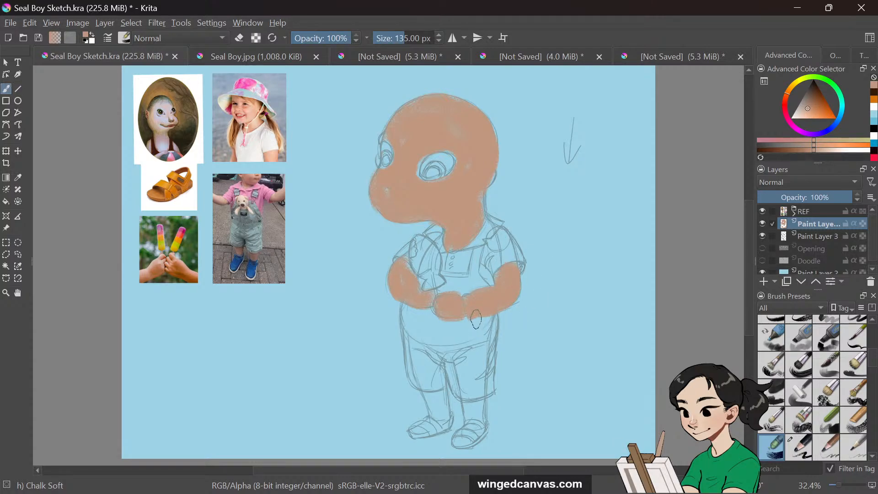
# Erase a bit of skin tone at the arm, then paint skin tone over both lower legs and the ear
pyautogui.press('/')
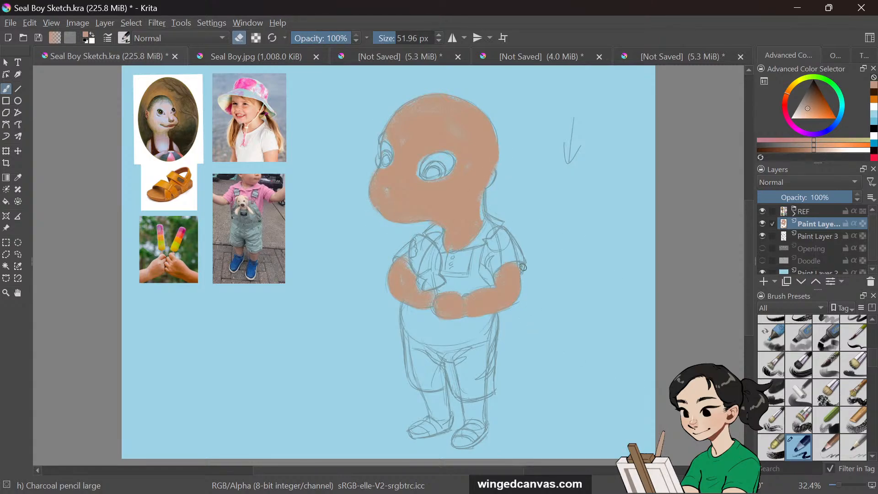
pyautogui.moveTo(428, 279); pyautogui.dragTo(418, 271)
pyautogui.press('/')
pyautogui.moveTo(475, 421)
pyautogui.mouseDown()
pyautogui.moveTo(480, 395)
pyautogui.moveTo(463, 400)
pyautogui.moveTo(485, 397)
pyautogui.moveTo(429, 394)
pyautogui.moveTo(444, 394)
pyautogui.moveTo(435, 420)
pyautogui.moveTo(442, 398)
pyautogui.moveTo(445, 412)
pyautogui.moveTo(437, 426)
pyautogui.moveTo(416, 431)
pyautogui.moveTo(444, 421)
pyautogui.moveTo(413, 431)
pyautogui.moveTo(468, 412)
pyautogui.moveTo(468, 441)
pyautogui.moveTo(460, 441)
pyautogui.moveTo(476, 426)
pyautogui.moveTo(459, 444)
pyautogui.mouseUp()
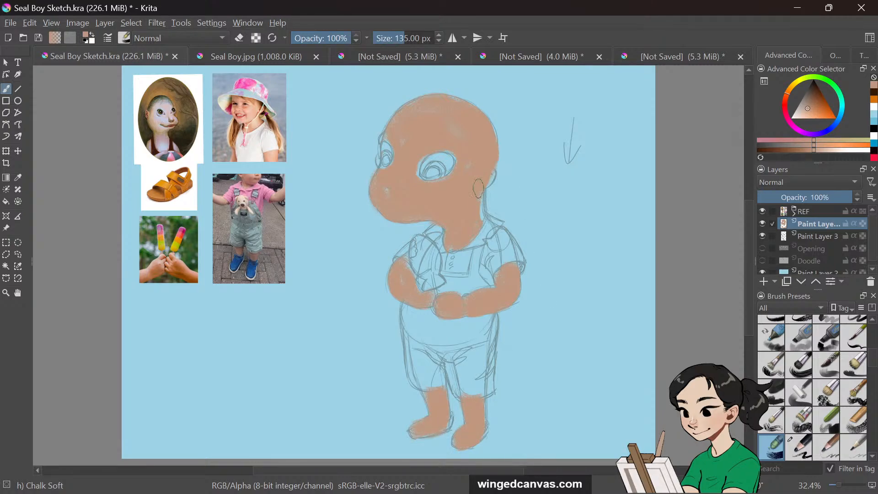
pyautogui.moveTo(478, 188); pyautogui.dragTo(480, 215)
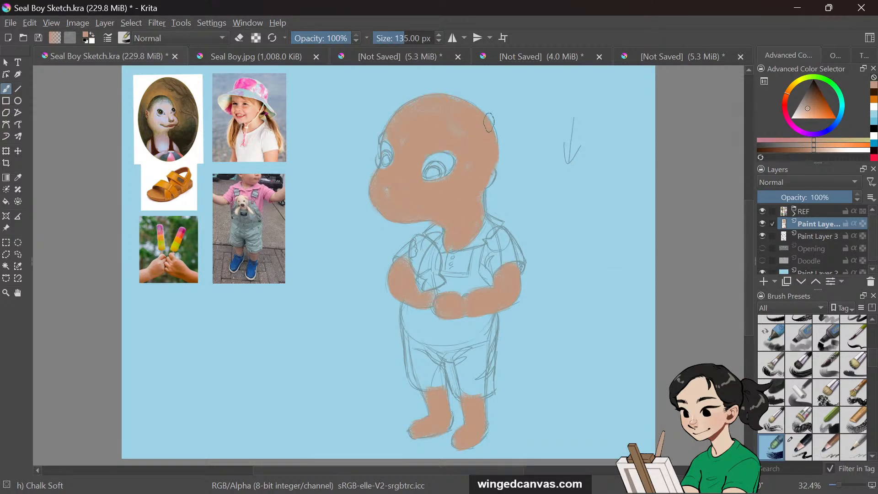
# Erase a little skin tone inside the right eye opening and switch to the Charcoal pencil large brush in paint mode
pyautogui.click(240, 40)
pyautogui.moveTo(425, 170)
pyautogui.mouseDown()
pyautogui.moveTo(447, 158)
pyautogui.moveTo(449, 172)
pyautogui.moveTo(426, 162)
pyautogui.mouseUp()
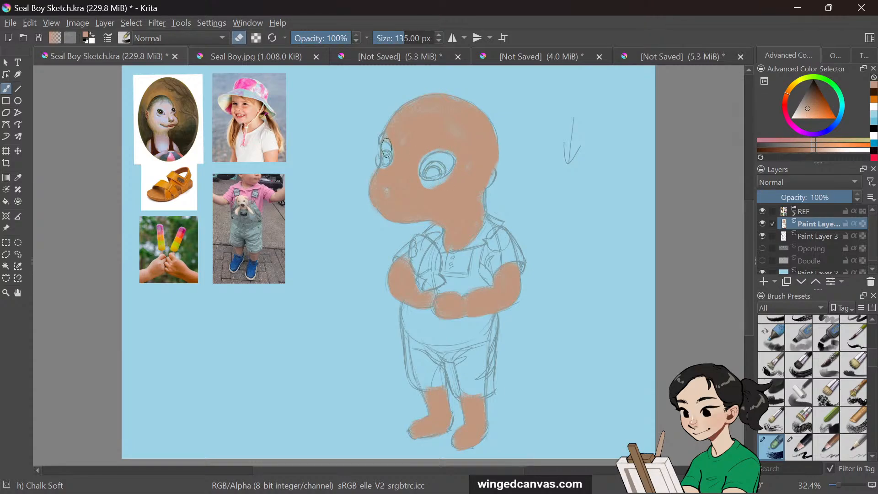
pyautogui.press('/')
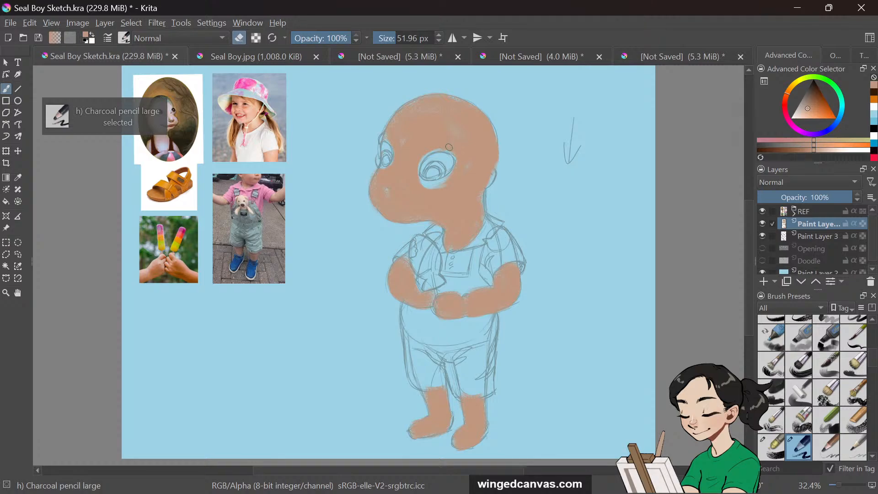
pyautogui.click(242, 39)
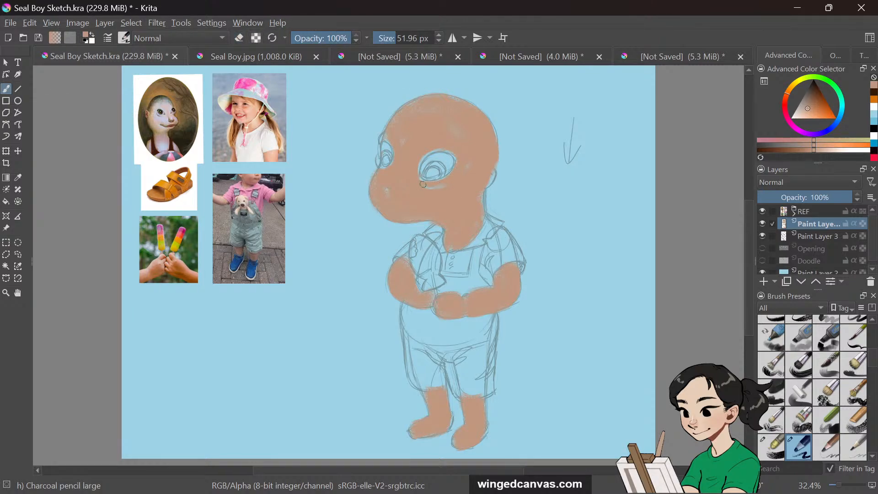
# Enlarge the brush, pick orange, and paint a small fish held against the chest, shaping its tail at 37.88 px
pyautogui.press(']')
pyautogui.press(']')
pyautogui.press(']')
pyautogui.press(']')
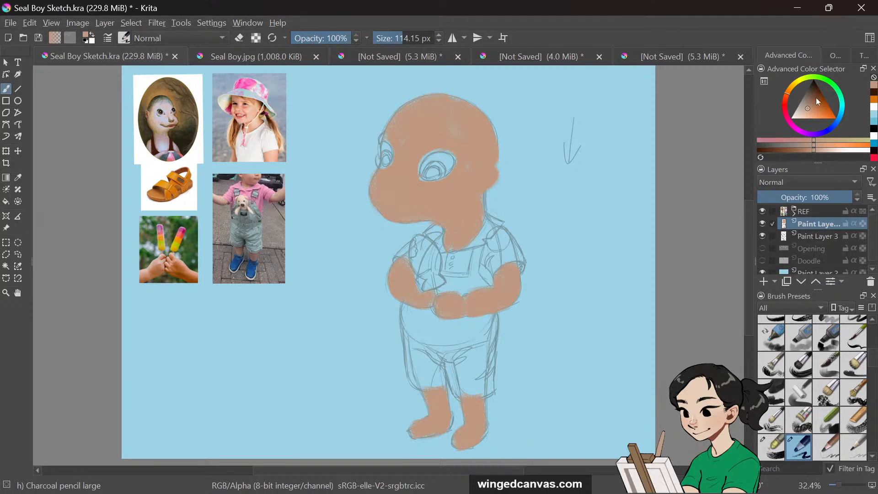
pyautogui.moveTo(818, 105); pyautogui.dragTo(833, 113)
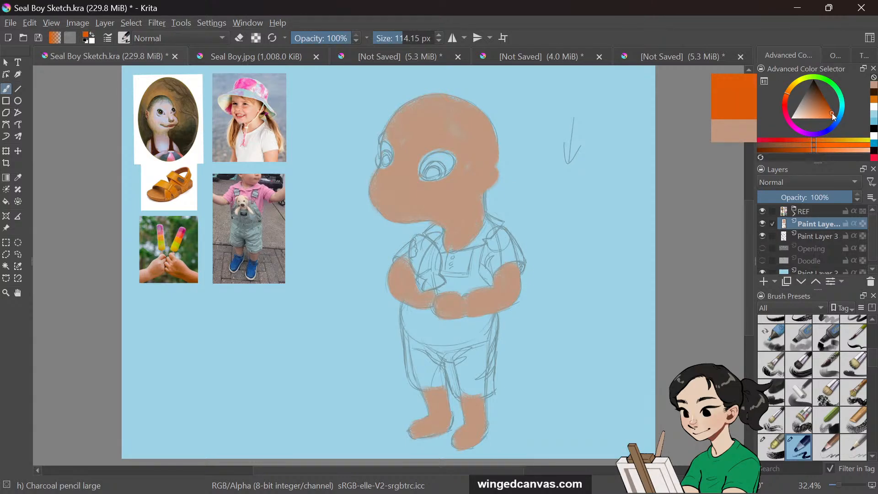
pyautogui.moveTo(422, 256)
pyautogui.mouseDown()
pyautogui.moveTo(421, 239)
pyautogui.moveTo(422, 273)
pyautogui.moveTo(424, 242)
pyautogui.moveTo(434, 274)
pyautogui.moveTo(421, 239)
pyautogui.mouseUp()
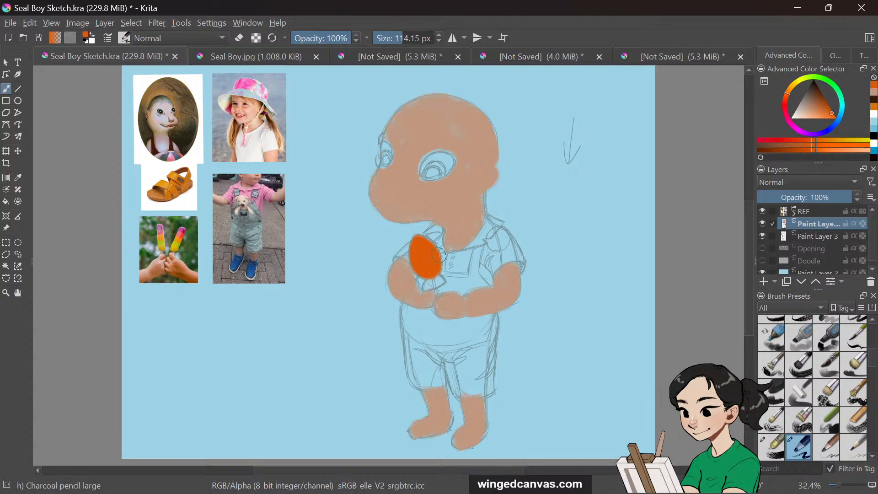
pyautogui.click(387, 38)
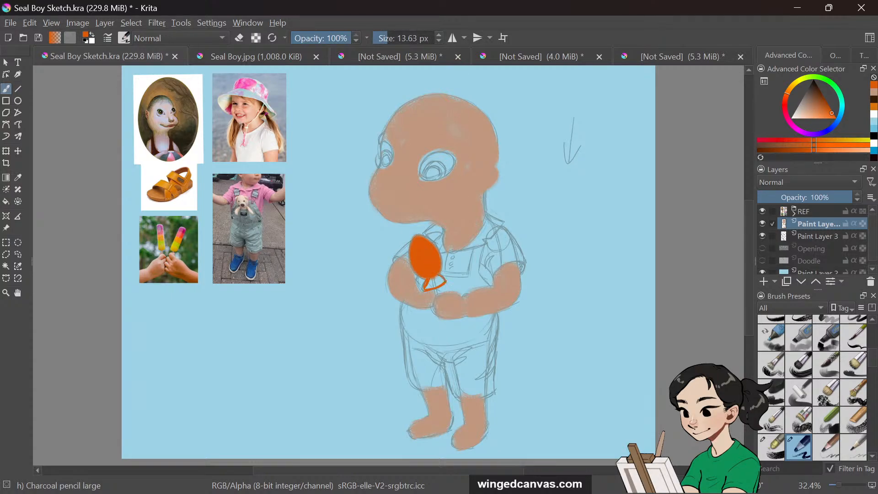
pyautogui.click(393, 39)
pyautogui.moveTo(429, 280); pyautogui.dragTo(431, 281)
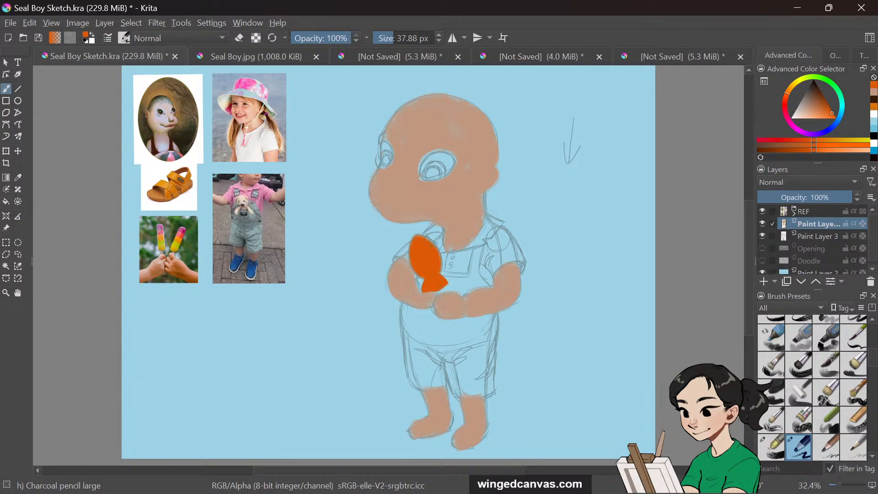
pyautogui.moveTo(422, 237); pyautogui.dragTo(438, 263)
# Pick a light cream color and paint the fish's eye
pyautogui.click(804, 111)
pyautogui.moveTo(805, 111); pyautogui.dragTo(795, 117)
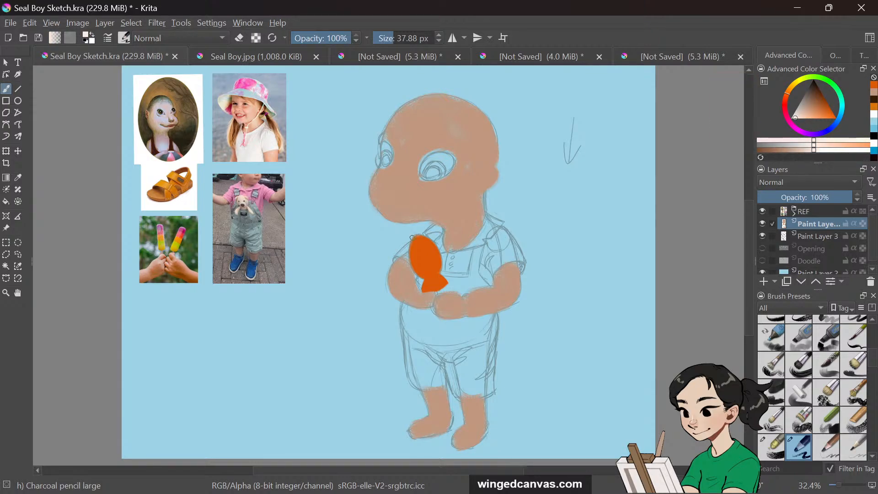
pyautogui.click(416, 245)
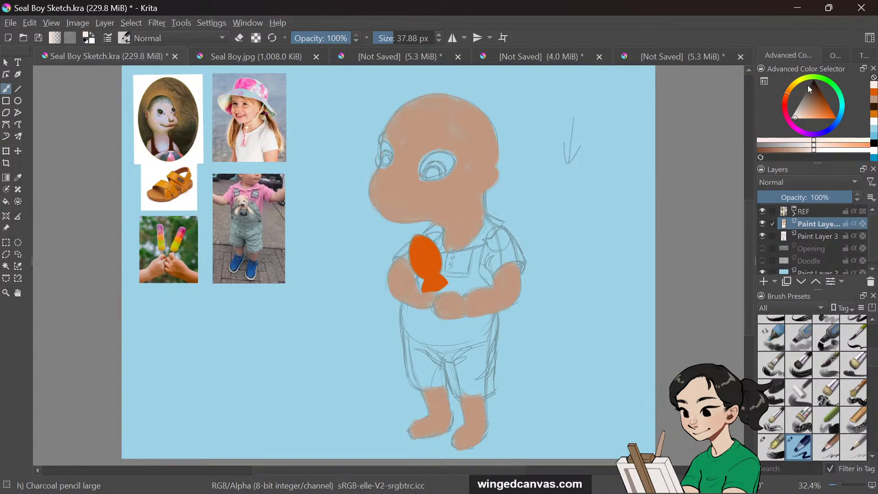
pyautogui.moveTo(809, 100)
pyautogui.mouseDown()
pyautogui.moveTo(797, 110)
pyautogui.moveTo(802, 117)
pyautogui.mouseUp()
pyautogui.click(416, 244)
pyautogui.moveTo(416, 247)
pyautogui.mouseDown()
pyautogui.moveTo(414, 254)
pyautogui.moveTo(416, 239)
pyautogui.mouseUp()
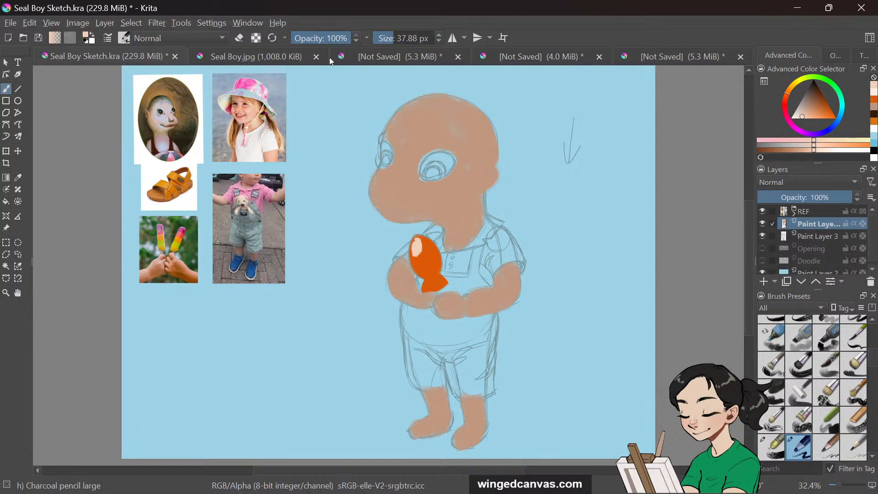
# Pick a dark brown and paint the pupils in both of the character's eyes
pyautogui.moveTo(816, 94); pyautogui.dragTo(794, 90)
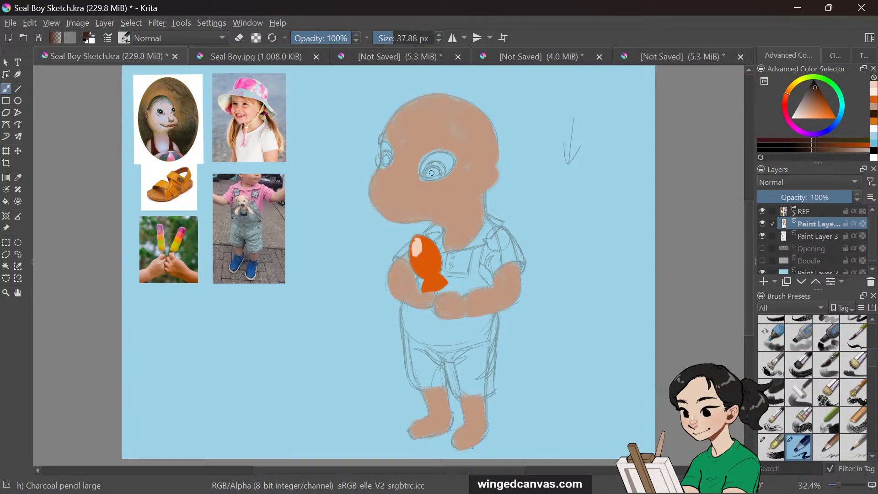
pyautogui.moveTo(431, 168)
pyautogui.mouseDown()
pyautogui.moveTo(438, 176)
pyautogui.moveTo(442, 165)
pyautogui.moveTo(434, 171)
pyautogui.moveTo(433, 164)
pyautogui.mouseUp()
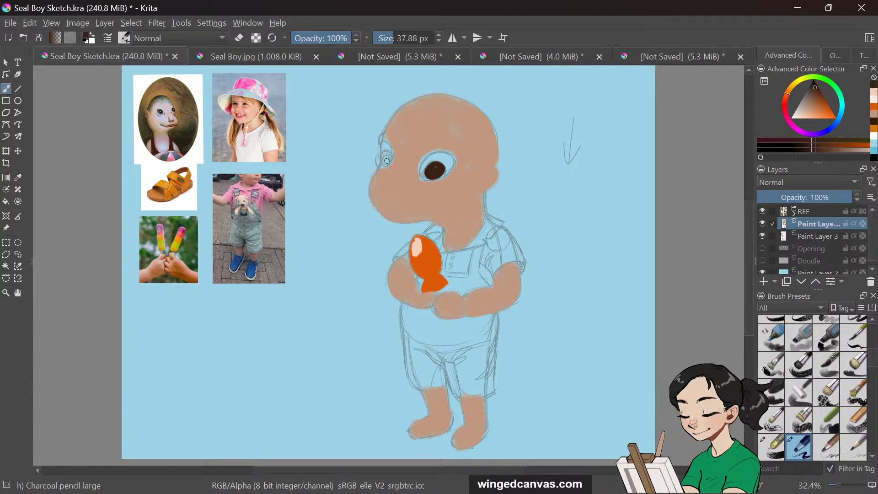
pyautogui.moveTo(381, 159); pyautogui.dragTo(385, 159)
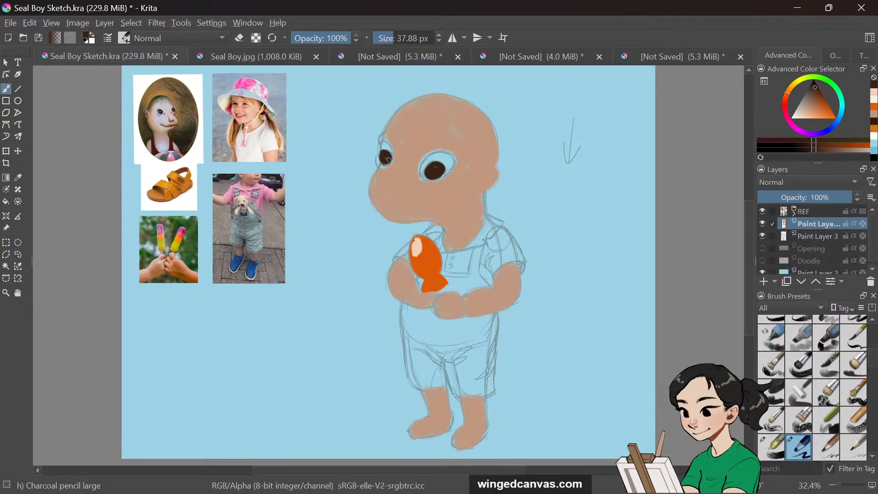
pyautogui.moveTo(380, 158); pyautogui.dragTo(391, 161)
# Set the brush size to 24.66 px and paint a light eye white around the right pupil
pyautogui.moveTo(405, 31); pyautogui.dragTo(376, 37)
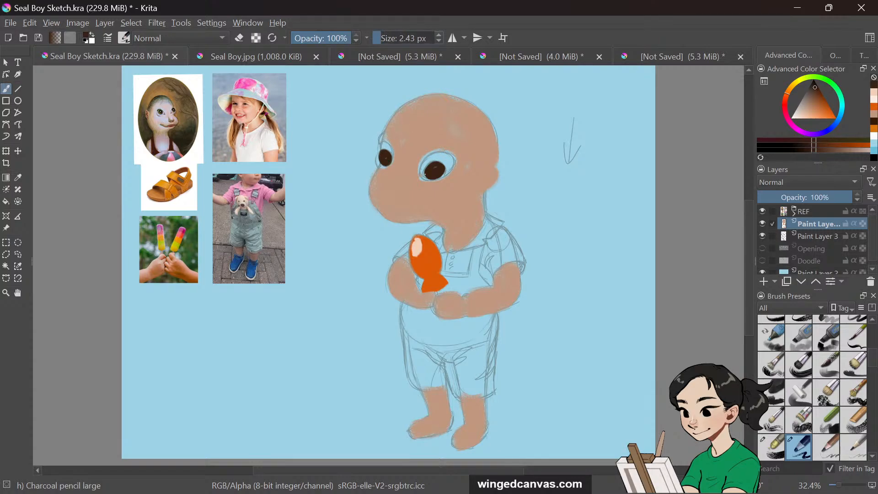
pyautogui.moveTo(384, 38); pyautogui.dragTo(391, 38)
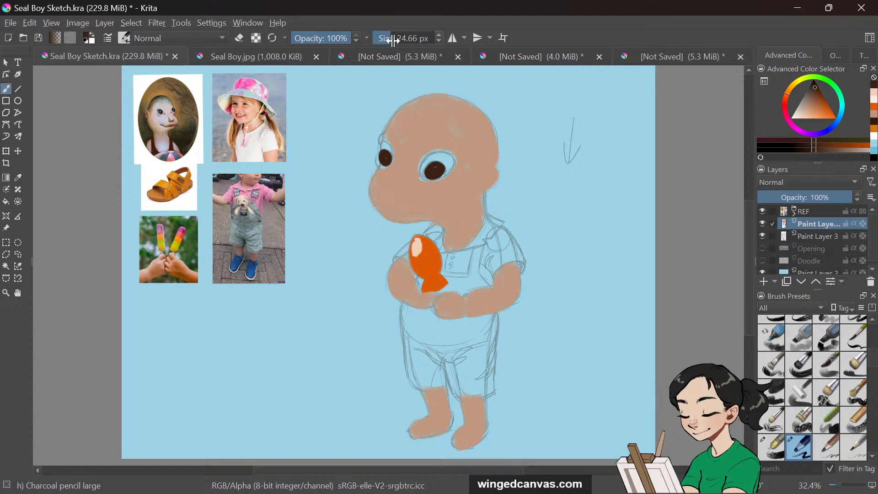
pyautogui.moveTo(422, 172)
pyautogui.mouseDown()
pyautogui.moveTo(428, 154)
pyautogui.moveTo(432, 163)
pyautogui.moveTo(455, 161)
pyautogui.moveTo(449, 154)
pyautogui.mouseUp()
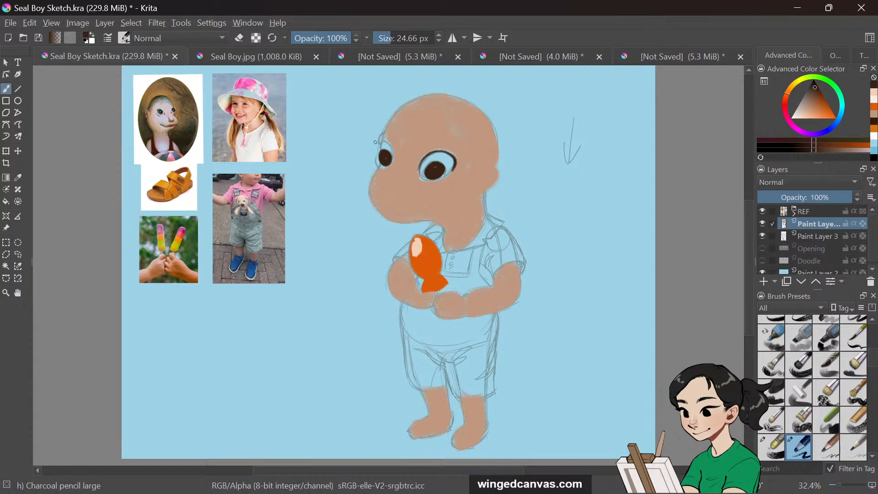
pyautogui.moveTo(379, 150)
pyautogui.mouseDown()
pyautogui.moveTo(389, 144)
pyautogui.moveTo(389, 160)
pyautogui.mouseUp()
pyautogui.hotkey('ctrl', 'z')
pyautogui.moveTo(377, 145); pyautogui.dragTo(389, 143)
pyautogui.hotkey('ctrl', 'z')
# Touch up the edges of both eyes with small strokes
pyautogui.moveTo(750, 219); pyautogui.dragTo(746, 207)
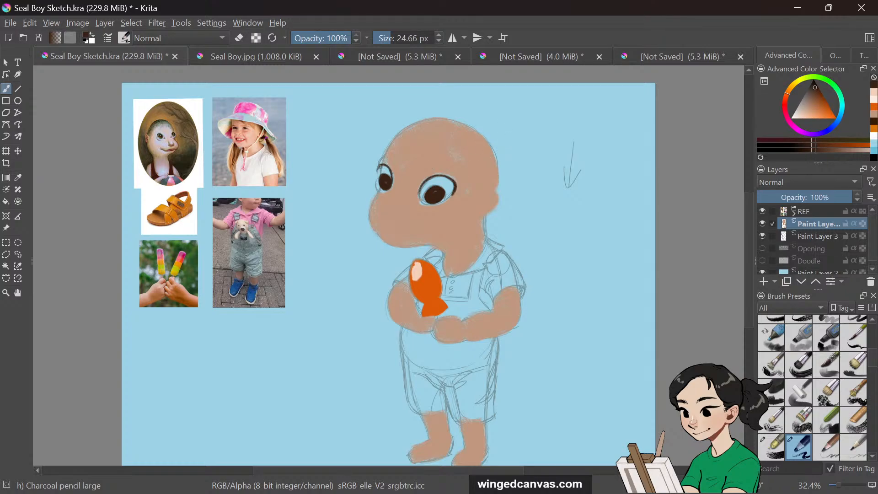
pyautogui.moveTo(379, 166); pyautogui.dragTo(378, 173)
pyautogui.moveTo(450, 180); pyautogui.dragTo(448, 200)
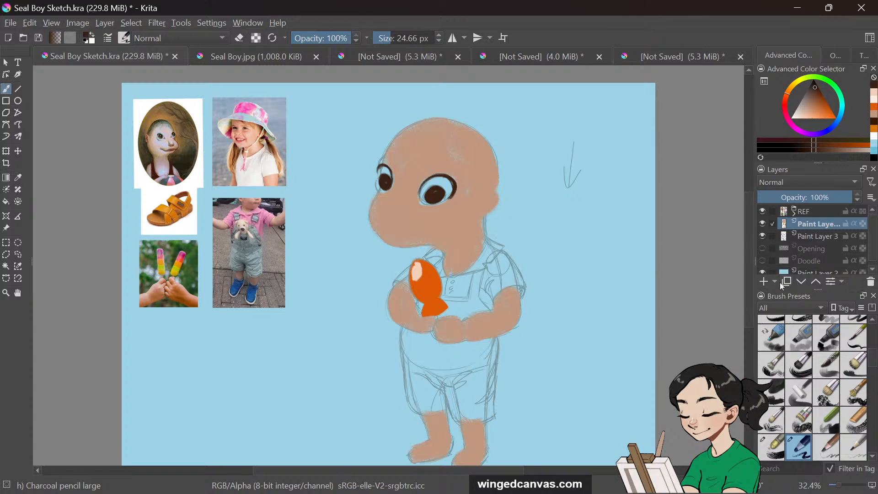
# Add a new paint layer above the skin layer
pyautogui.click(763, 281)
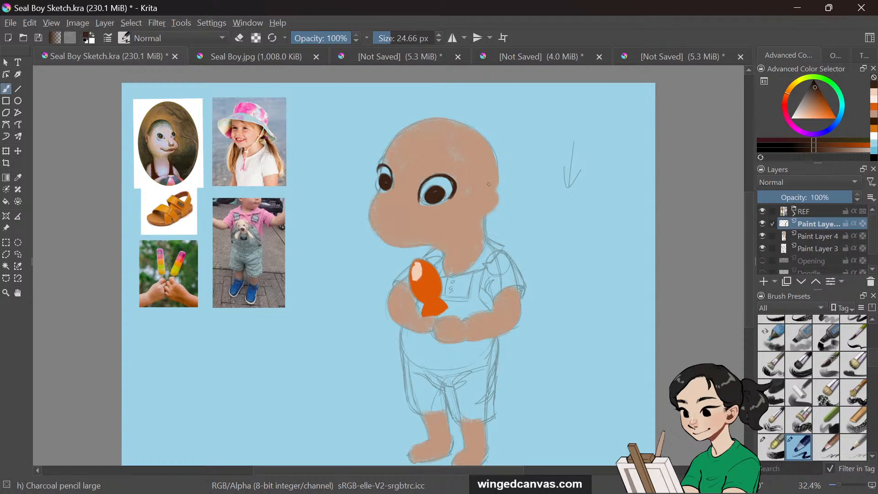
pyautogui.moveTo(487, 192); pyautogui.dragTo(498, 198)
# Sample the skin tone, pick a pinker blush shade at 90% opacity, and set the brush size to 69.16 px
pyautogui.click(827, 107)
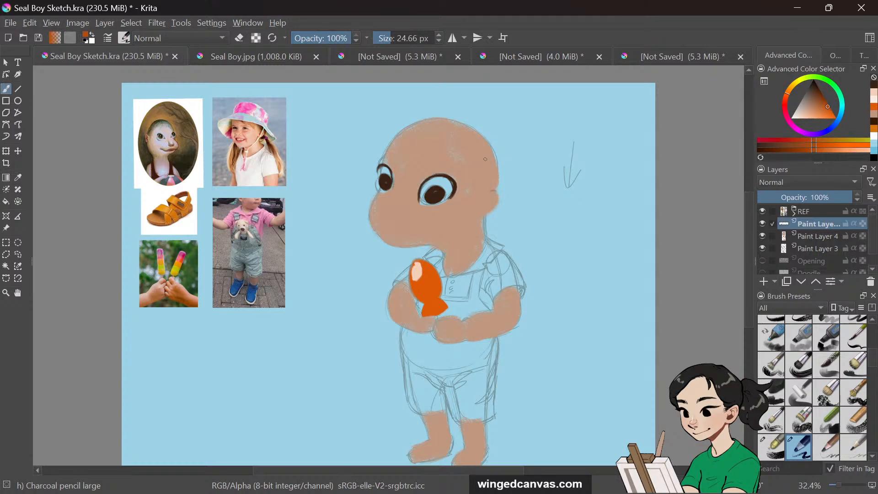
pyautogui.press('i')
pyautogui.press('p')
pyautogui.press('o')
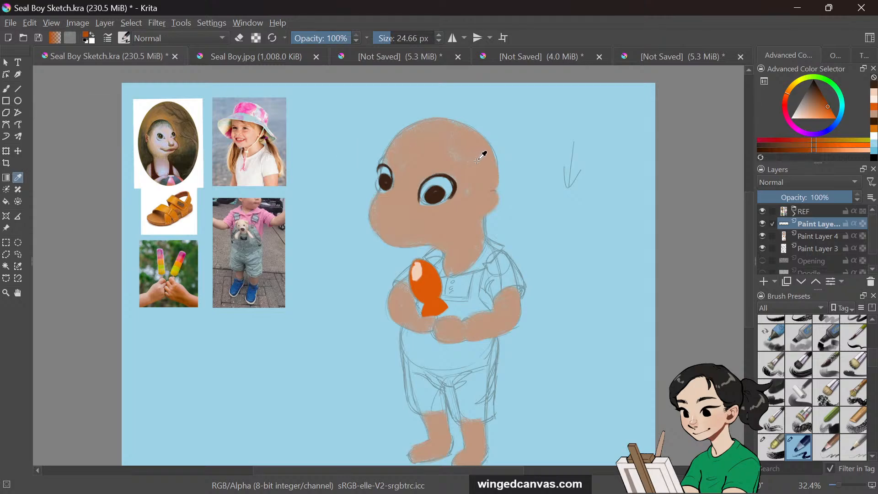
pyautogui.click(482, 146)
pyautogui.click(7, 88)
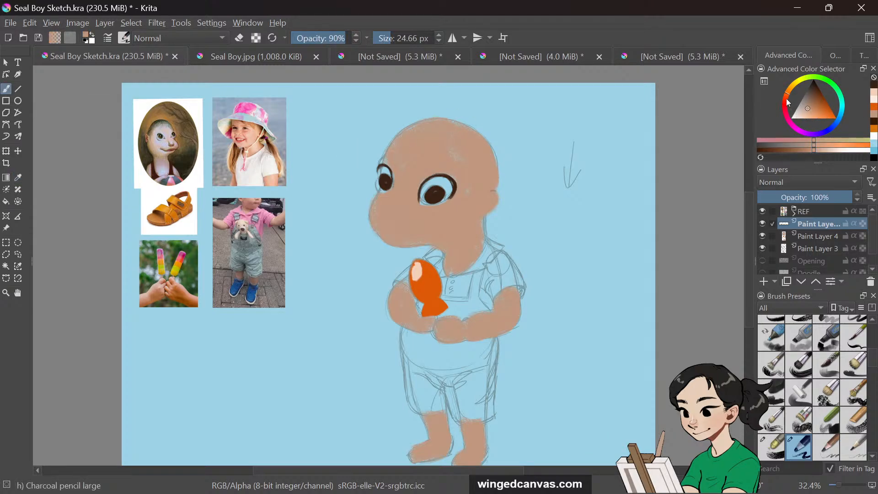
pyautogui.moveTo(787, 102); pyautogui.dragTo(785, 106)
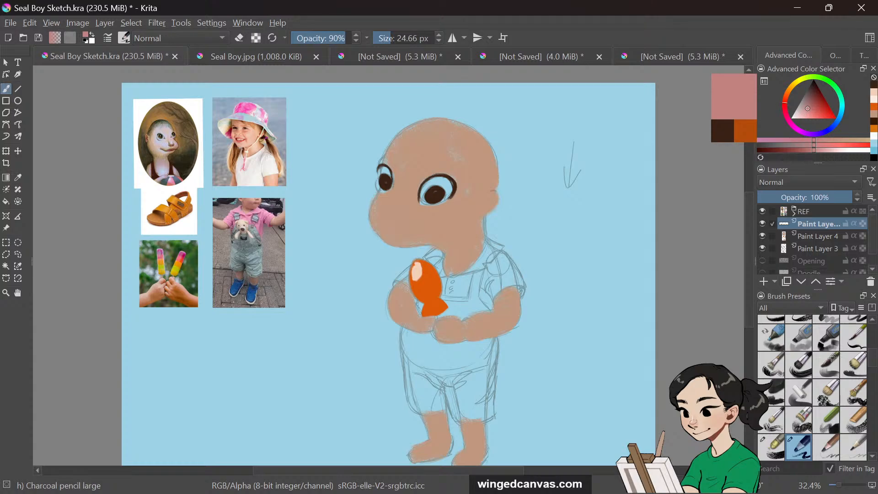
pyautogui.moveTo(391, 37); pyautogui.dragTo(398, 38)
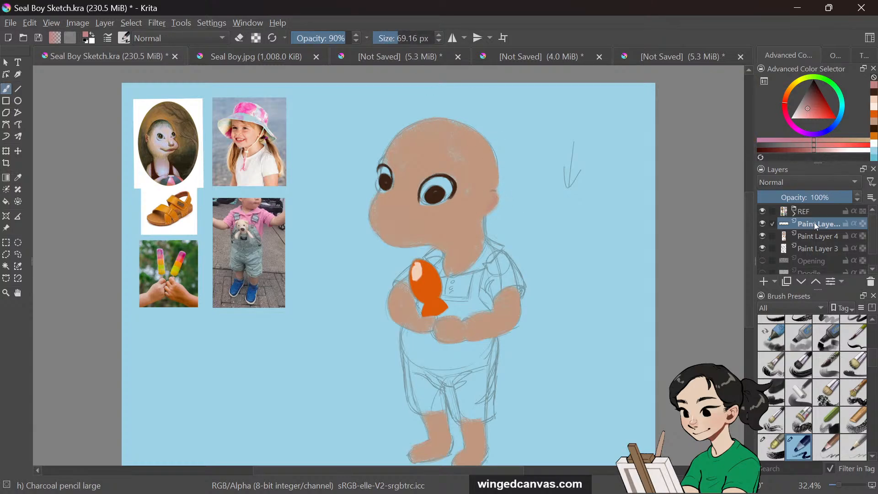
# Select the skin layer and paint pink blush on the cheeks, undoing the last stroke
pyautogui.click(830, 235)
pyautogui.moveTo(501, 192)
pyautogui.mouseDown()
pyautogui.moveTo(479, 211)
pyautogui.moveTo(491, 194)
pyautogui.moveTo(495, 205)
pyautogui.moveTo(488, 211)
pyautogui.moveTo(491, 198)
pyautogui.moveTo(479, 202)
pyautogui.moveTo(476, 216)
pyautogui.moveTo(493, 198)
pyautogui.mouseUp()
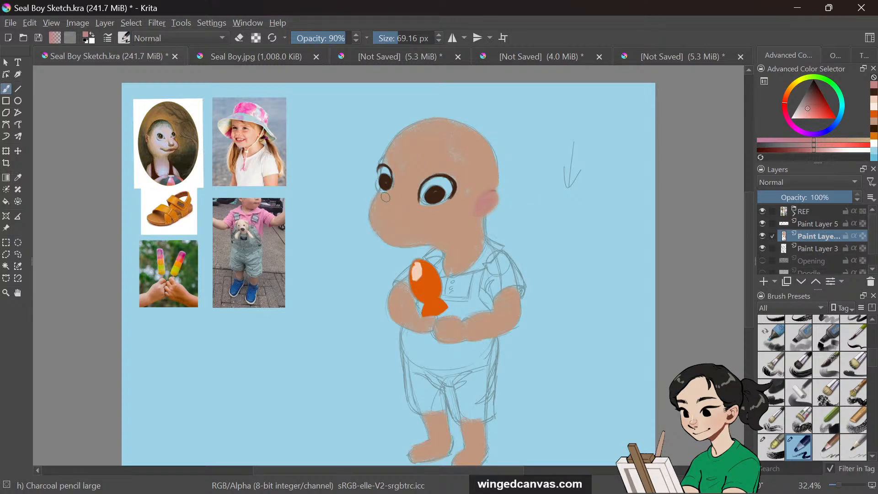
pyautogui.hotkey('ctrl', 'z')
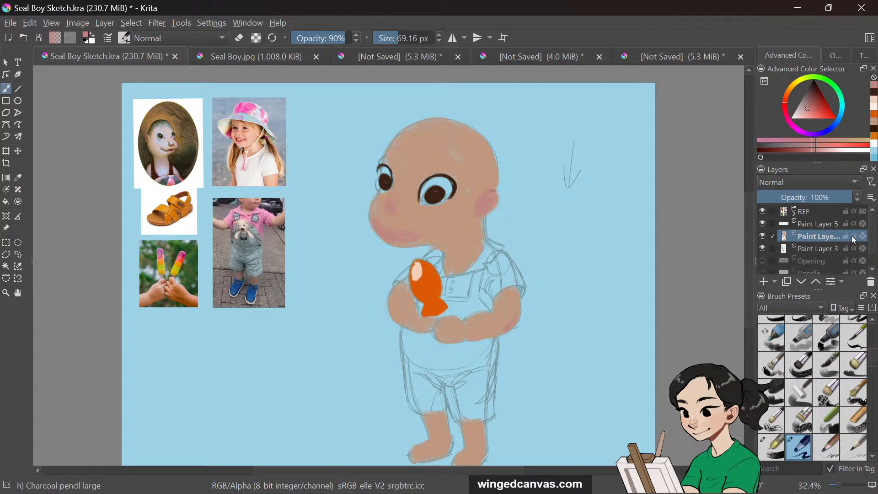
# Lock the skin layer's alpha and paint blush on the hands and knees
pyautogui.click(853, 236)
pyautogui.moveTo(520, 313)
pyautogui.mouseDown()
pyautogui.moveTo(504, 326)
pyautogui.moveTo(517, 307)
pyautogui.moveTo(534, 307)
pyautogui.moveTo(479, 339)
pyautogui.moveTo(496, 339)
pyautogui.moveTo(522, 326)
pyautogui.mouseUp()
pyautogui.hotkey('ctrl', 'z')
pyautogui.moveTo(516, 320)
pyautogui.mouseDown()
pyautogui.moveTo(517, 311)
pyautogui.moveTo(501, 328)
pyautogui.moveTo(518, 313)
pyautogui.mouseUp()
pyautogui.moveTo(470, 428); pyautogui.dragTo(476, 427)
# Set brush opacity to 20%, sample the background blue, and glaze it softly around the right eye
pyautogui.press('1')
pyautogui.press('2')
pyautogui.press('p')
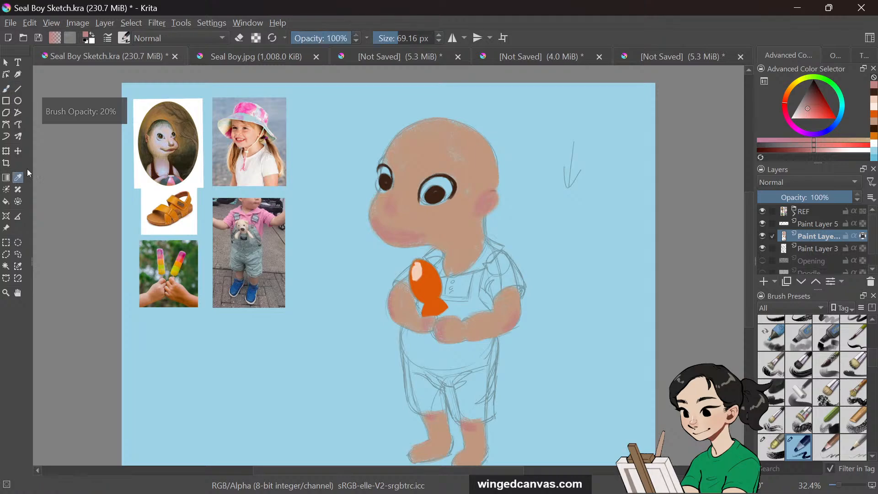
pyautogui.click(599, 227)
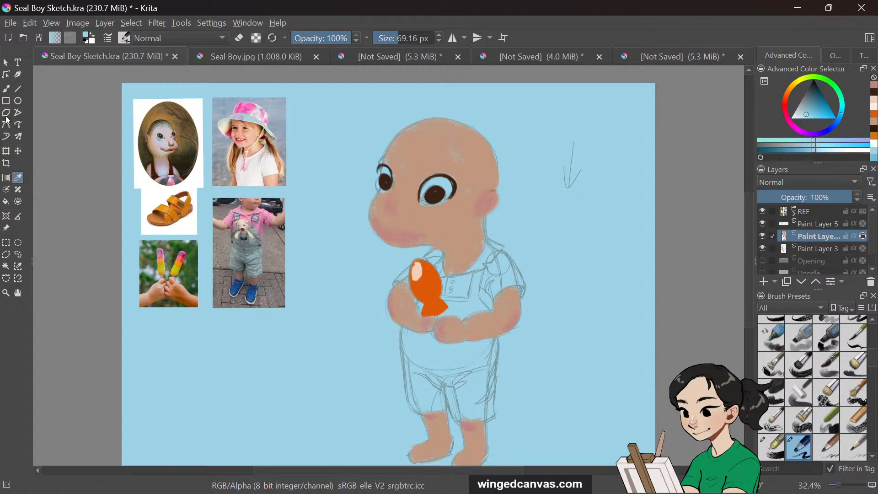
pyautogui.click(7, 90)
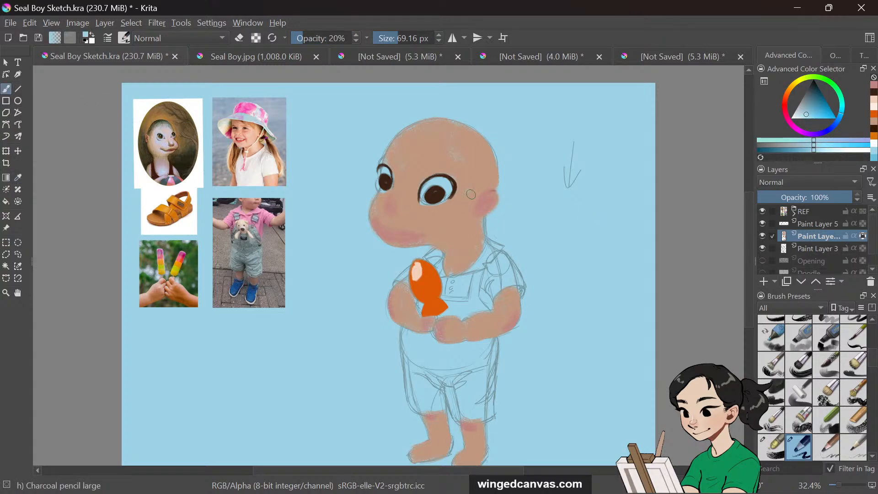
pyautogui.moveTo(452, 162); pyautogui.dragTo(426, 175)
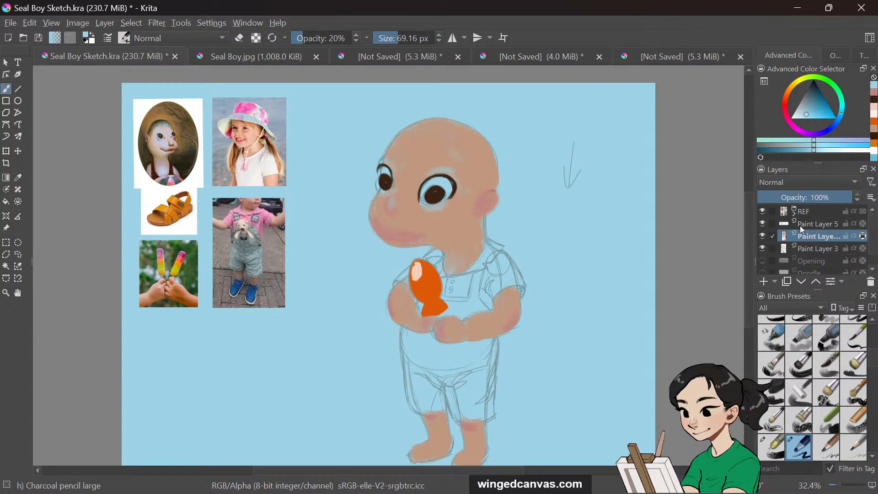
# Toggle the sketch layer's visibility to compare the painting with and without the lines
pyautogui.click(762, 250)
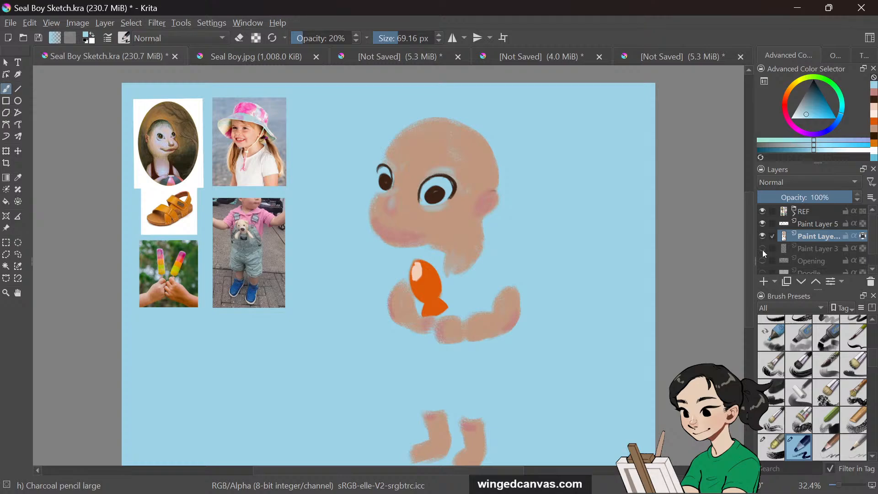
pyautogui.click(763, 250)
pyautogui.click(762, 249)
pyautogui.click(763, 249)
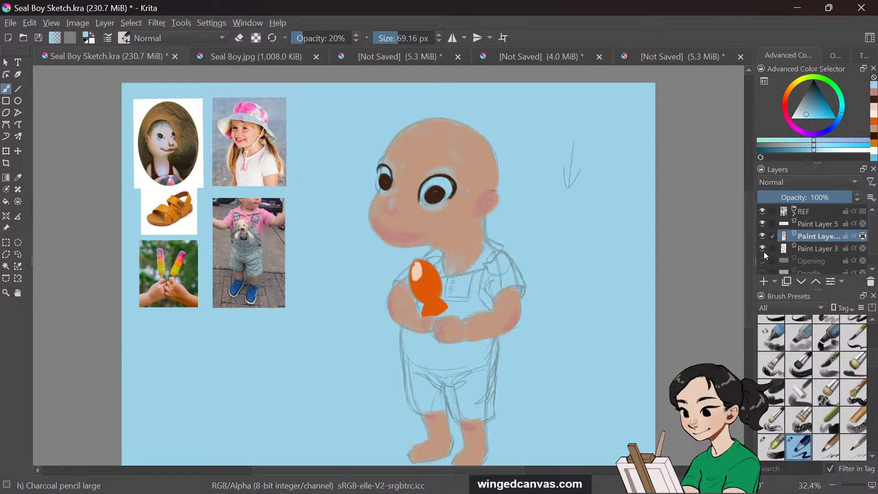
pyautogui.click(763, 250)
pyautogui.click(762, 250)
# Pick a dark grey color and set the brush opacity to 100%
pyautogui.moveTo(824, 97); pyautogui.dragTo(814, 84)
pyautogui.click(340, 37)
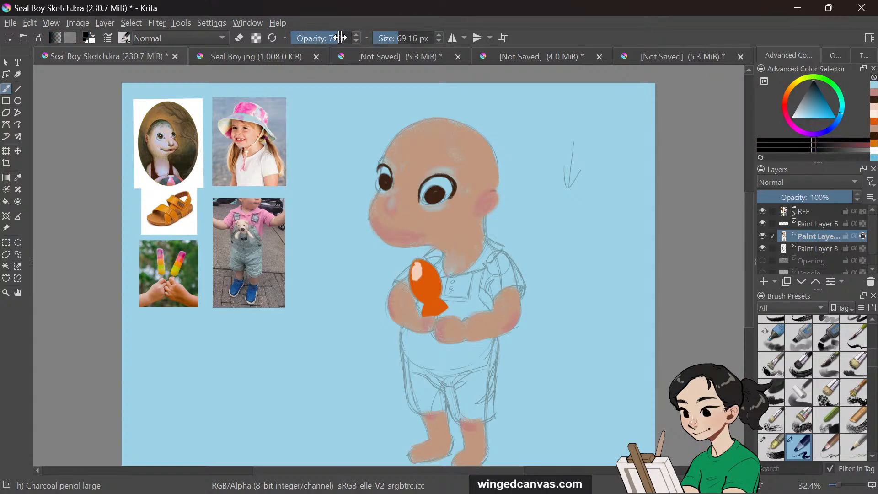
pyautogui.moveTo(340, 38); pyautogui.dragTo(374, 40)
# Select the sketch layer and hide the color and blush layers above it
pyautogui.click(825, 248)
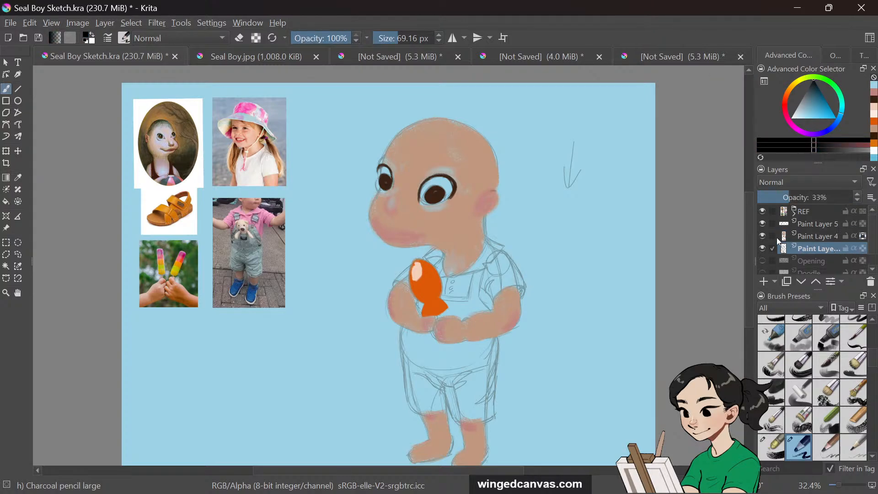
pyautogui.click(762, 236)
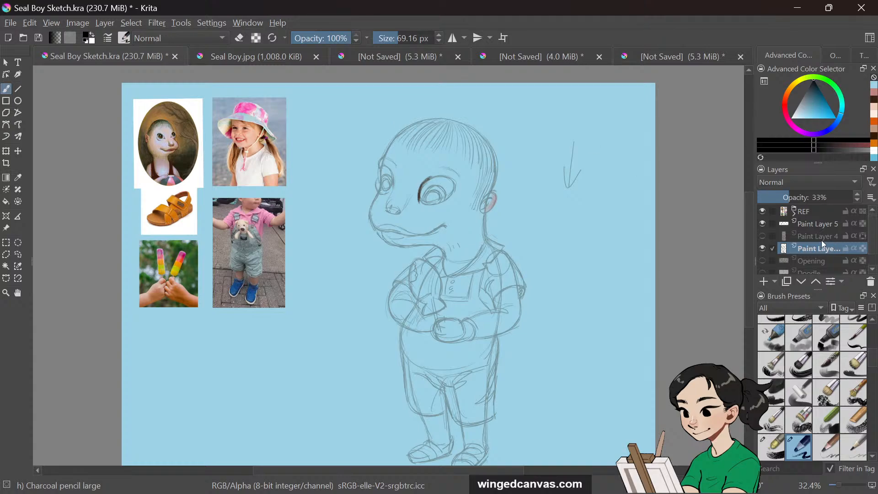
pyautogui.click(763, 248)
pyautogui.click(762, 248)
pyautogui.click(763, 224)
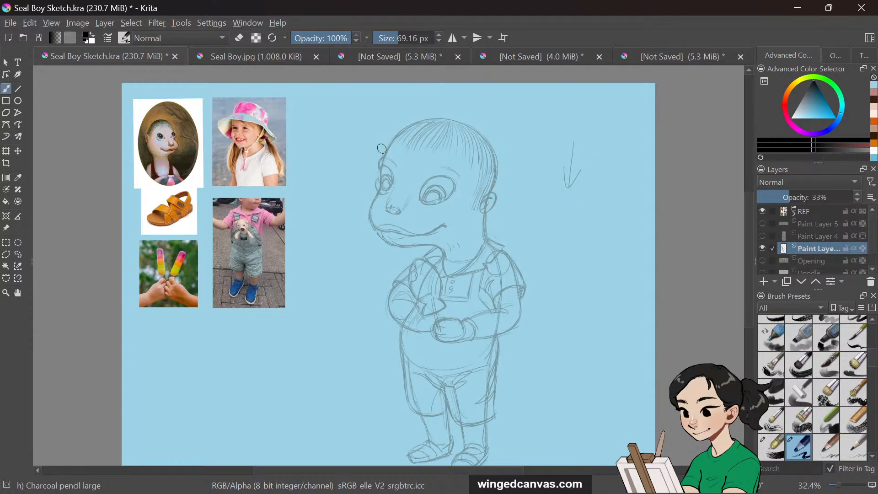
# Draw a wide hat brim across the head with the pencil at 14.95 px, undoing several attempts
pyautogui.moveTo(389, 32)
pyautogui.mouseDown()
pyautogui.moveTo(374, 35)
pyautogui.moveTo(385, 35)
pyautogui.mouseUp()
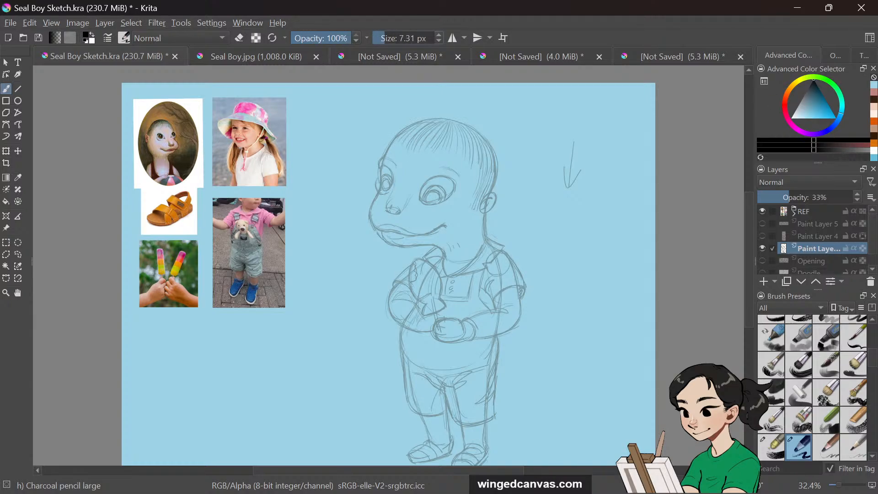
pyautogui.moveTo(393, 145); pyautogui.dragTo(438, 158)
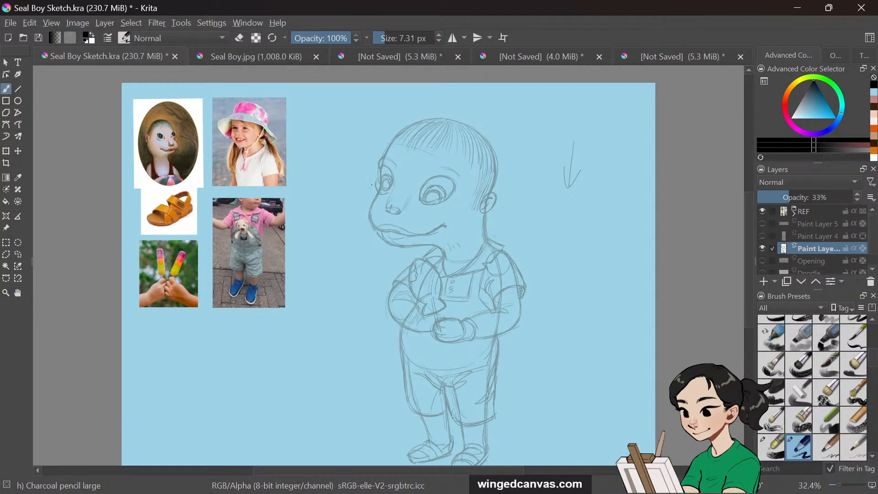
pyautogui.hotkey('ctrl', 'z')
pyautogui.moveTo(386, 39); pyautogui.dragTo(388, 40)
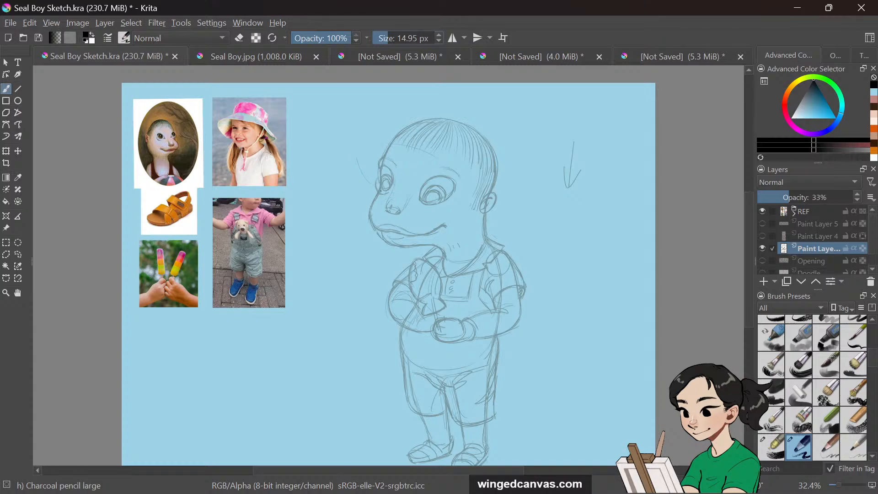
pyautogui.moveTo(362, 152)
pyautogui.mouseDown()
pyautogui.moveTo(377, 165)
pyautogui.moveTo(374, 197)
pyautogui.mouseUp()
pyautogui.moveTo(379, 137)
pyautogui.mouseDown()
pyautogui.moveTo(350, 160)
pyautogui.moveTo(484, 191)
pyautogui.mouseUp()
pyautogui.hotkey('ctrl', 'z')
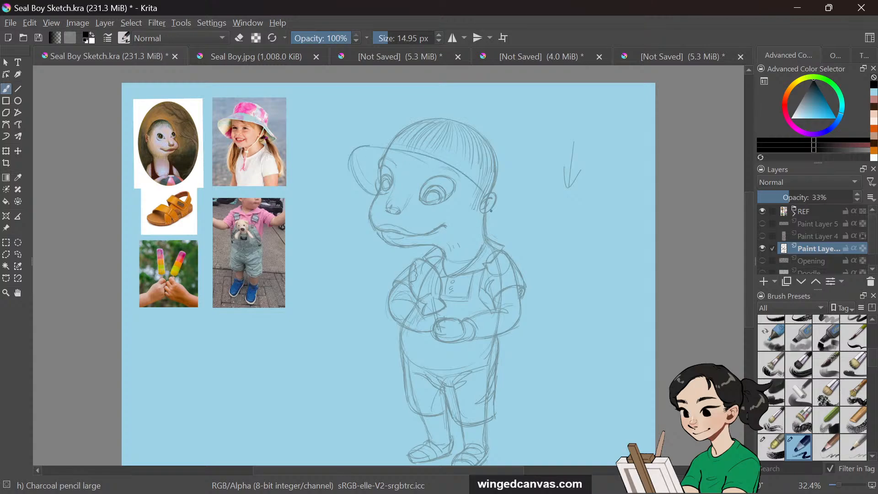
pyautogui.hotkey('ctrl', 'z')
pyautogui.moveTo(355, 148)
pyautogui.mouseDown()
pyautogui.moveTo(448, 159)
pyautogui.moveTo(491, 190)
pyautogui.mouseUp()
pyautogui.hotkey('ctrl', 'z')
pyautogui.moveTo(354, 153)
pyautogui.mouseDown()
pyautogui.moveTo(459, 174)
pyautogui.moveTo(501, 238)
pyautogui.mouseUp()
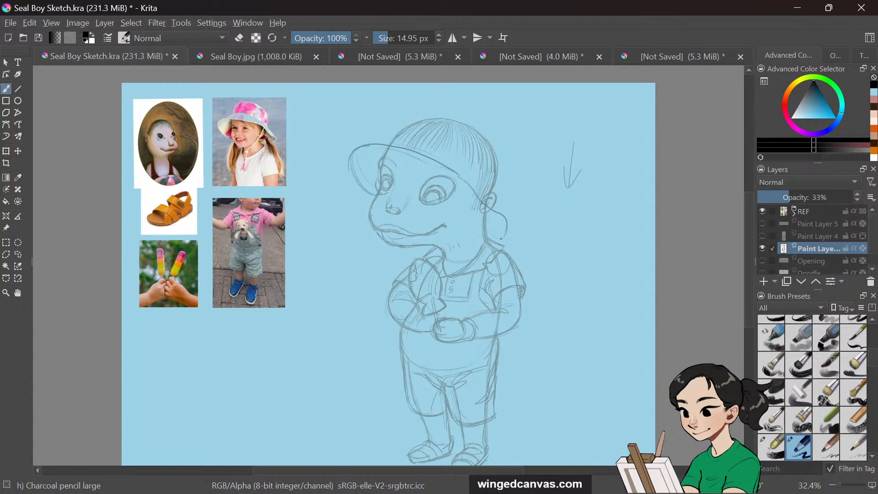
pyautogui.hotkey('ctrl', 'z')
pyautogui.hotkey('ctrl', 'z')
pyautogui.moveTo(379, 144); pyautogui.dragTo(483, 182)
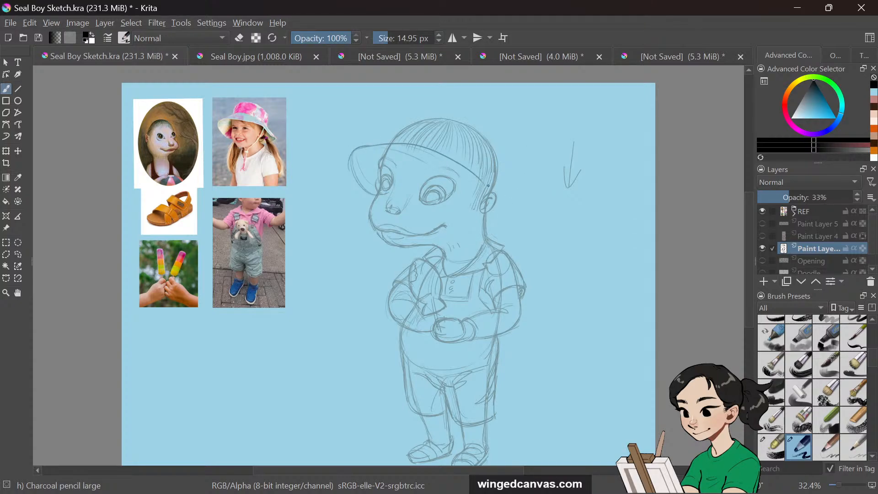
# Sketch the hat's rounded crown and the flap hanging behind the head
pyautogui.moveTo(495, 192)
pyautogui.mouseDown()
pyautogui.moveTo(511, 212)
pyautogui.moveTo(495, 241)
pyautogui.moveTo(512, 203)
pyautogui.moveTo(495, 192)
pyautogui.moveTo(513, 237)
pyautogui.mouseUp()
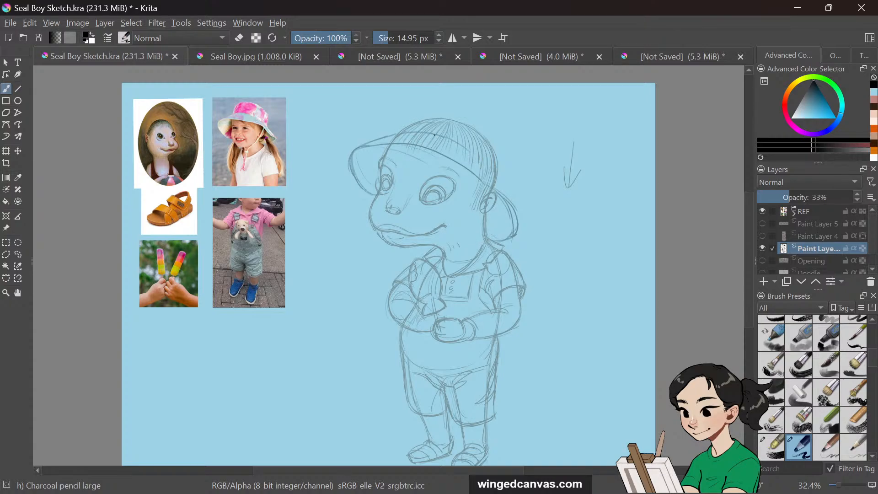
pyautogui.moveTo(434, 135)
pyautogui.mouseDown()
pyautogui.moveTo(481, 160)
pyautogui.moveTo(519, 211)
pyautogui.moveTo(515, 238)
pyautogui.mouseUp()
pyautogui.moveTo(517, 204)
pyautogui.mouseDown()
pyautogui.moveTo(494, 242)
pyautogui.moveTo(516, 231)
pyautogui.moveTo(501, 246)
pyautogui.mouseUp()
pyautogui.moveTo(475, 183); pyautogui.dragTo(437, 245)
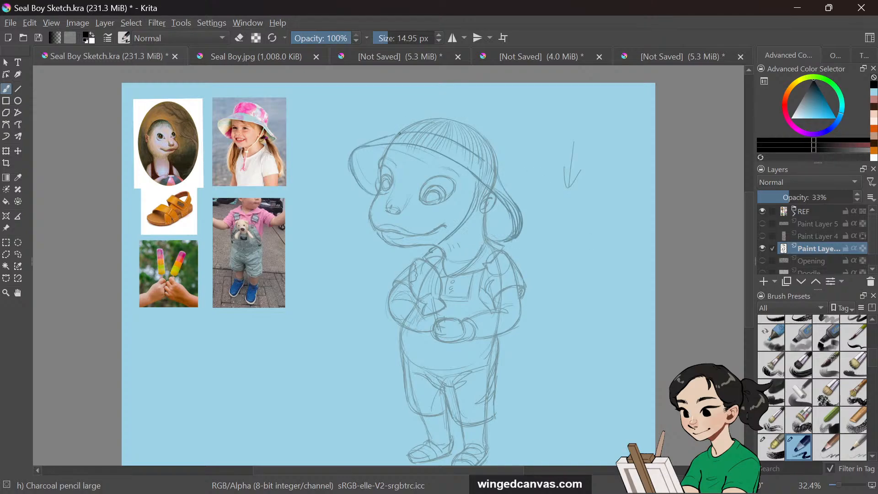
pyautogui.moveTo(400, 133)
pyautogui.mouseDown()
pyautogui.moveTo(431, 110)
pyautogui.moveTo(469, 117)
pyautogui.moveTo(490, 131)
pyautogui.mouseUp()
pyautogui.moveTo(430, 111)
pyautogui.mouseDown()
pyautogui.moveTo(499, 136)
pyautogui.moveTo(494, 173)
pyautogui.mouseUp()
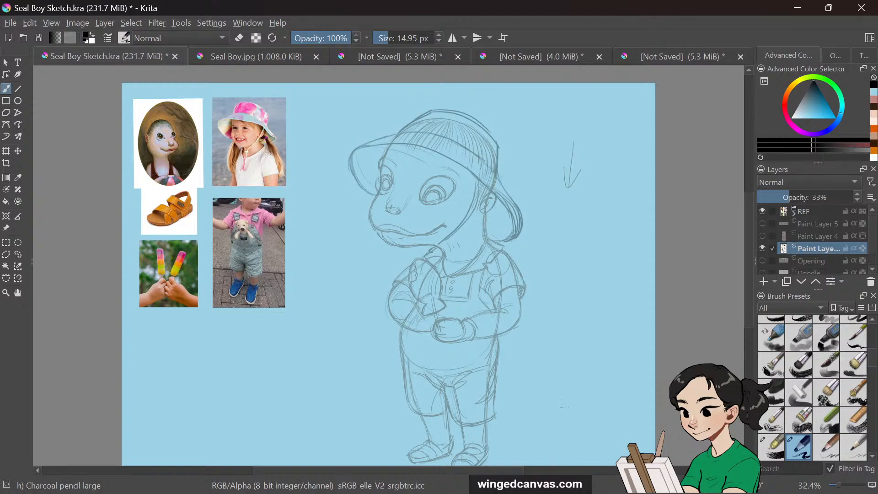
pyautogui.moveTo(399, 131)
pyautogui.mouseDown()
pyautogui.moveTo(419, 112)
pyautogui.moveTo(400, 128)
pyautogui.moveTo(462, 118)
pyautogui.moveTo(500, 138)
pyautogui.moveTo(477, 122)
pyautogui.moveTo(504, 162)
pyautogui.moveTo(499, 139)
pyautogui.moveTo(499, 168)
pyautogui.moveTo(499, 140)
pyautogui.mouseUp()
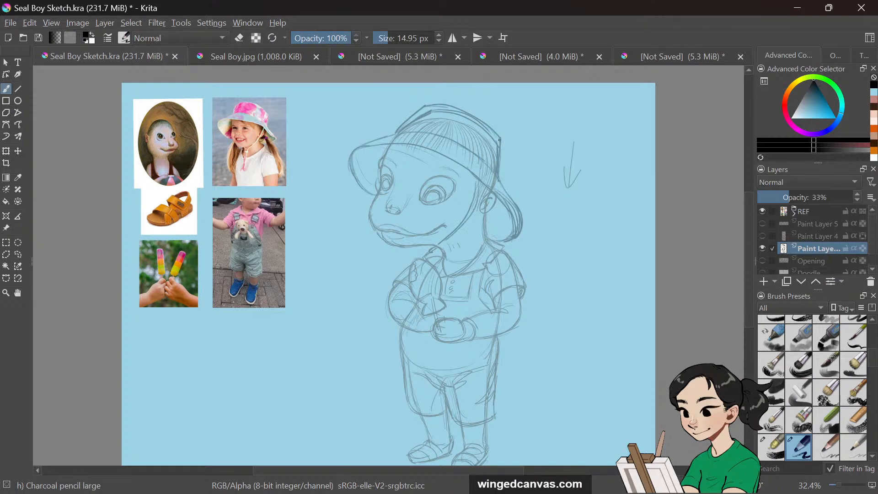
# Add lines along the hat's sides and brim, undoing one stroke
pyautogui.moveTo(466, 167); pyautogui.dragTo(473, 277)
pyautogui.moveTo(507, 247); pyautogui.dragTo(518, 235)
pyautogui.moveTo(465, 167); pyautogui.dragTo(472, 274)
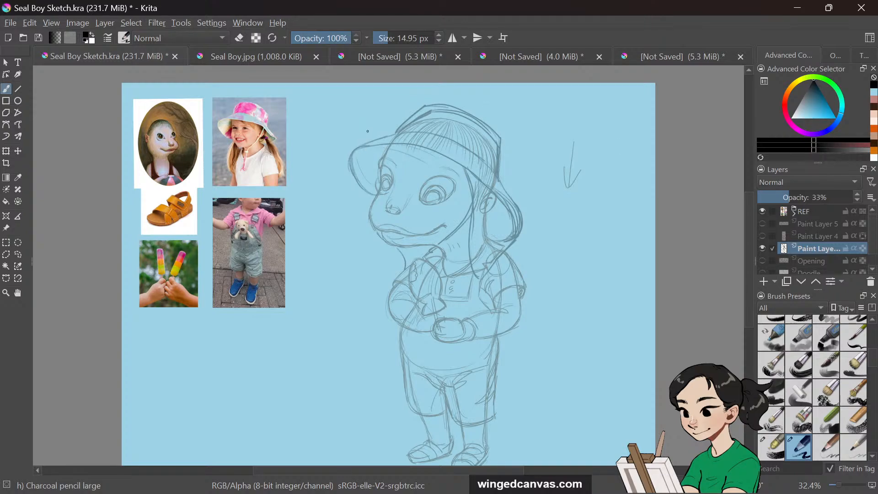
pyautogui.moveTo(358, 149)
pyautogui.mouseDown()
pyautogui.moveTo(433, 157)
pyautogui.moveTo(498, 204)
pyautogui.moveTo(507, 257)
pyautogui.mouseUp()
pyautogui.hotkey('ctrl', 'z')
pyautogui.moveTo(353, 150)
pyautogui.mouseDown()
pyautogui.moveTo(407, 155)
pyautogui.moveTo(461, 179)
pyautogui.moveTo(498, 215)
pyautogui.moveTo(510, 309)
pyautogui.mouseUp()
# Switch to the Chalk Soft eraser at about 65 px and erase head lines under the hat
pyautogui.press('/')
pyautogui.moveTo(400, 145)
pyautogui.mouseDown()
pyautogui.moveTo(435, 151)
pyautogui.moveTo(484, 175)
pyautogui.mouseUp()
pyautogui.moveTo(437, 150); pyautogui.dragTo(501, 185)
pyautogui.moveTo(459, 161)
pyautogui.mouseDown()
pyautogui.moveTo(501, 180)
pyautogui.moveTo(519, 211)
pyautogui.mouseUp()
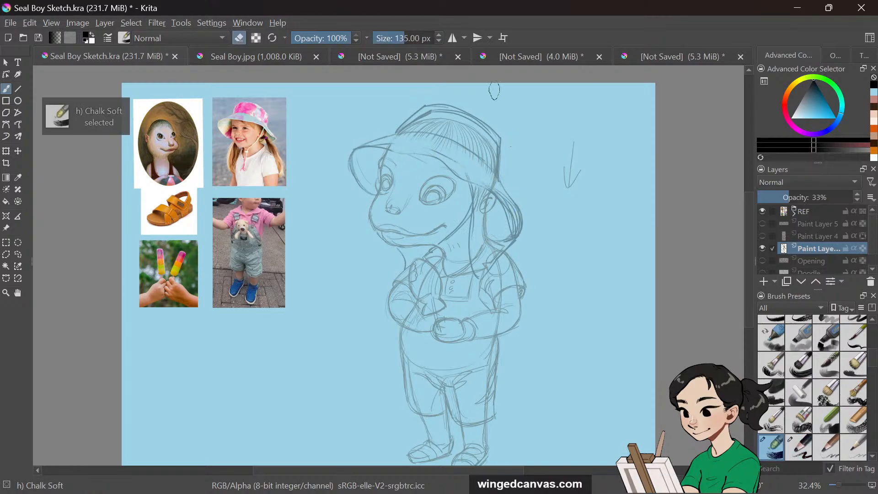
pyautogui.click(399, 32)
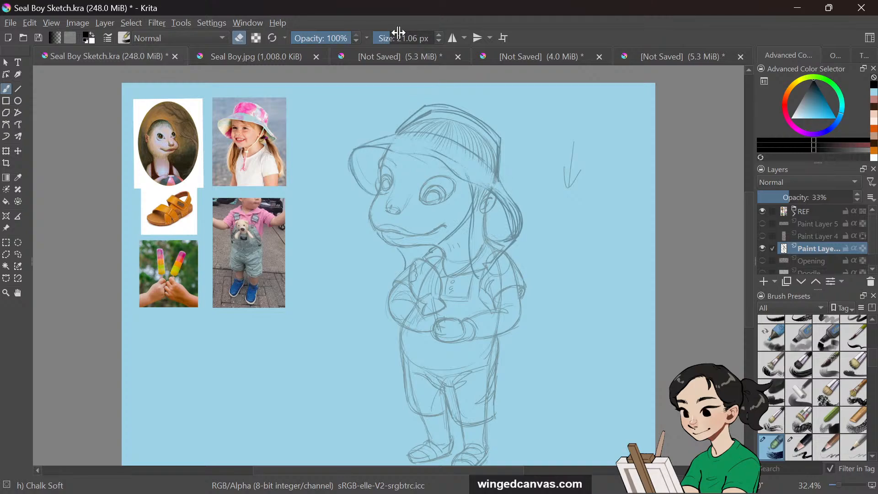
pyautogui.click(398, 33)
pyautogui.moveTo(492, 184); pyautogui.dragTo(517, 227)
pyautogui.moveTo(517, 225); pyautogui.dragTo(495, 194)
pyautogui.moveTo(437, 146); pyautogui.dragTo(485, 177)
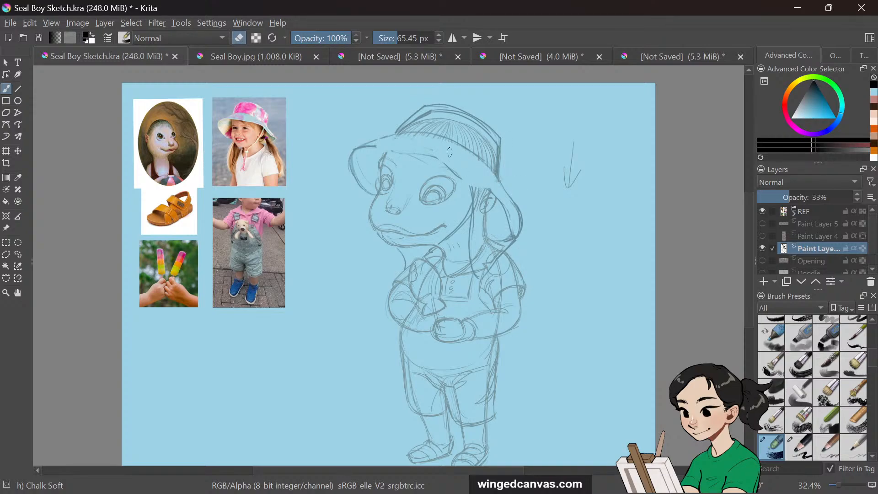
# Return to the charcoal pencil and refine the hat, face and chest lines
pyautogui.press('/')
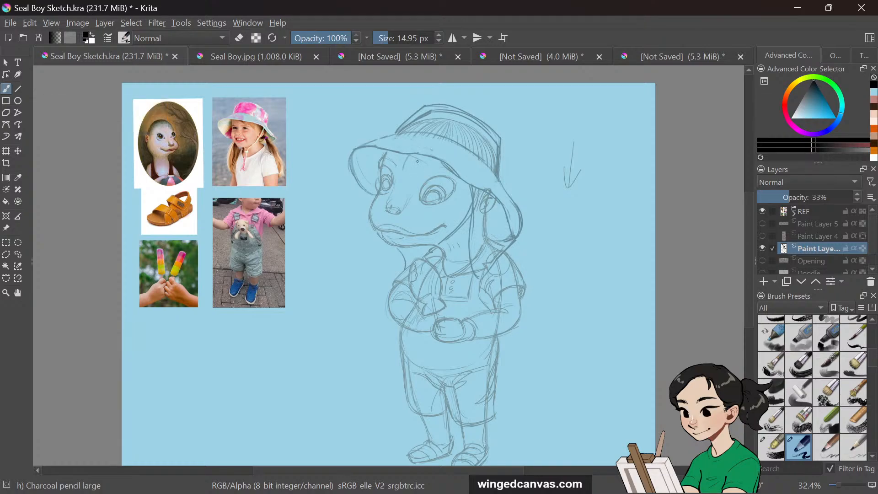
pyautogui.moveTo(414, 155); pyautogui.dragTo(413, 164)
pyautogui.moveTo(507, 213); pyautogui.dragTo(511, 230)
pyautogui.moveTo(502, 140); pyautogui.dragTo(500, 177)
pyautogui.moveTo(359, 147)
pyautogui.mouseDown()
pyautogui.moveTo(417, 133)
pyautogui.moveTo(480, 162)
pyautogui.mouseUp()
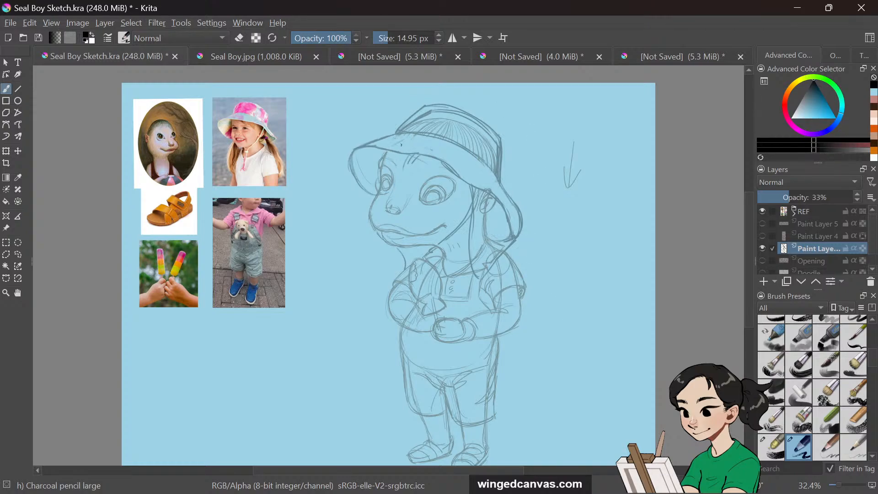
pyautogui.moveTo(456, 154); pyautogui.dragTo(459, 170)
pyautogui.moveTo(484, 217)
pyautogui.mouseDown()
pyautogui.moveTo(486, 239)
pyautogui.moveTo(522, 283)
pyautogui.mouseUp()
pyautogui.moveTo(390, 232)
pyautogui.mouseDown()
pyautogui.moveTo(425, 236)
pyautogui.moveTo(443, 223)
pyautogui.mouseUp()
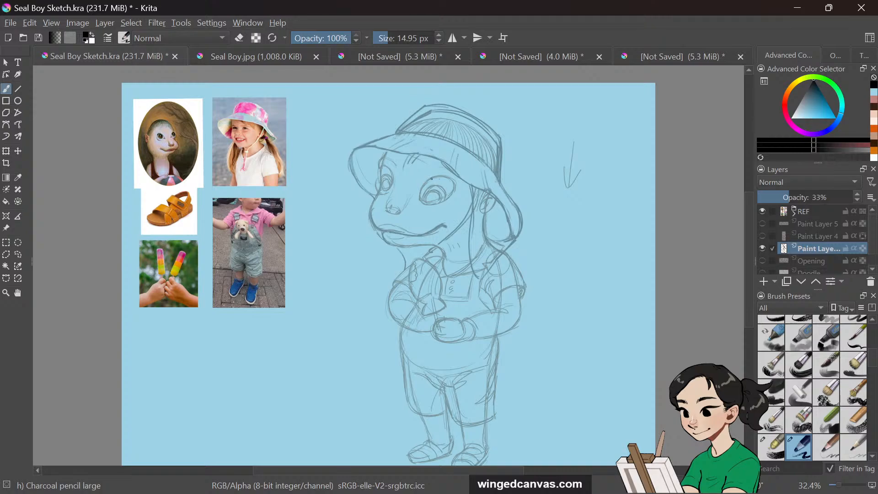
pyautogui.moveTo(426, 182)
pyautogui.mouseDown()
pyautogui.moveTo(418, 199)
pyautogui.moveTo(450, 205)
pyautogui.mouseUp()
# Show the color layer again and move the sketch layer above it
pyautogui.click(762, 237)
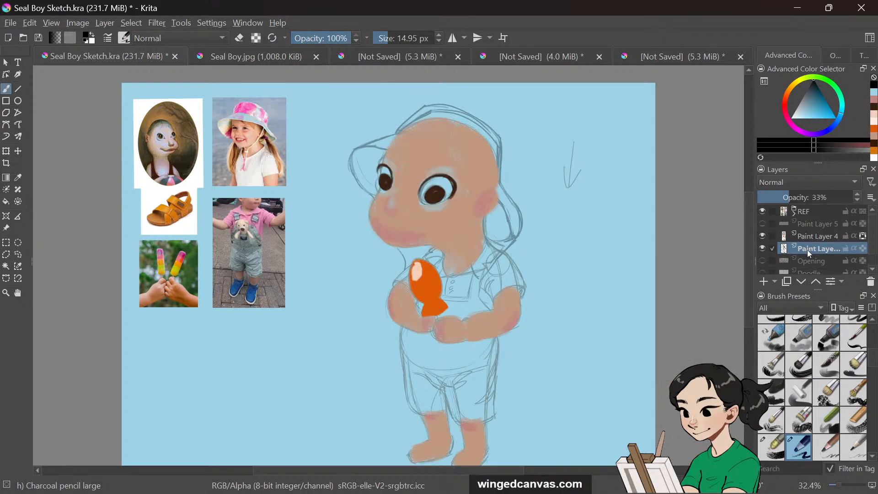
pyautogui.moveTo(807, 249); pyautogui.dragTo(808, 229)
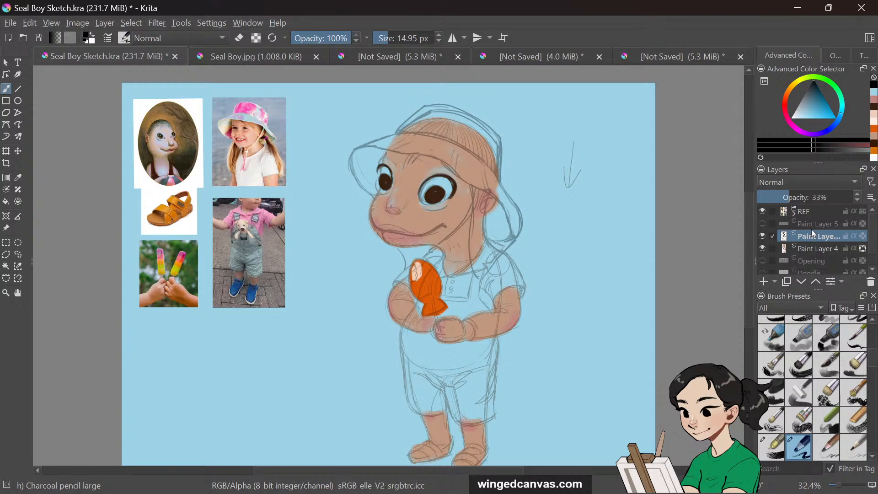
pyautogui.moveTo(813, 240)
pyautogui.press('i')
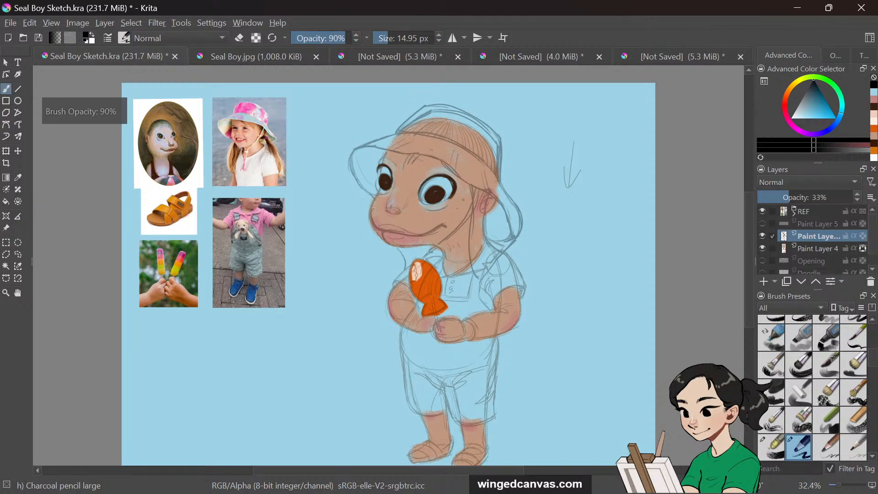
pyautogui.click(762, 236)
pyautogui.click(762, 236)
# Rename the color layer to "colour"
pyautogui.click(806, 249)
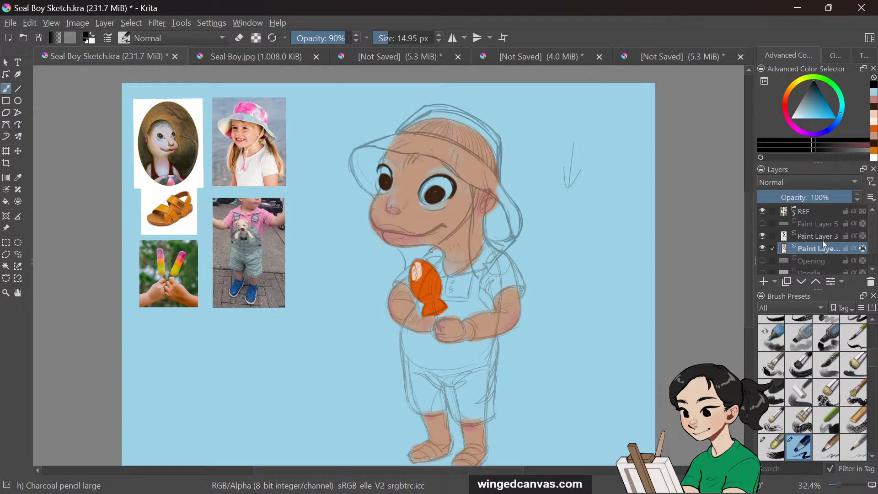
pyautogui.doubleClick(807, 249)
pyautogui.write('colo')
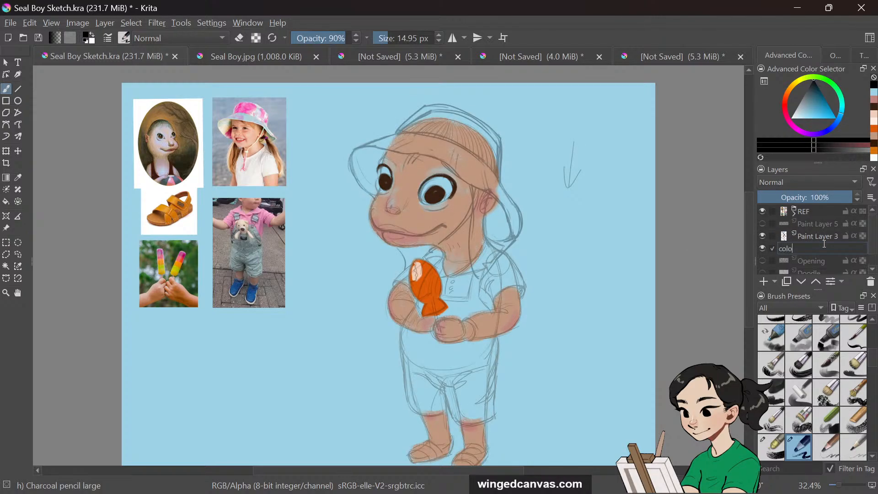
pyautogui.write('ur')
pyautogui.press('Return')
# Sample the skin tone, set the brush to 90% opacity and 114.15 px, and paint skin on the chest
pyautogui.press('p')
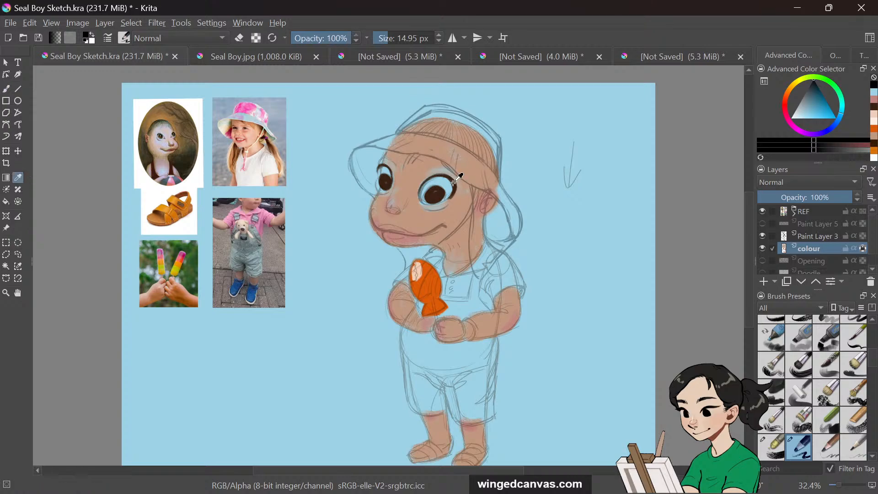
pyautogui.click(465, 197)
pyautogui.press('b')
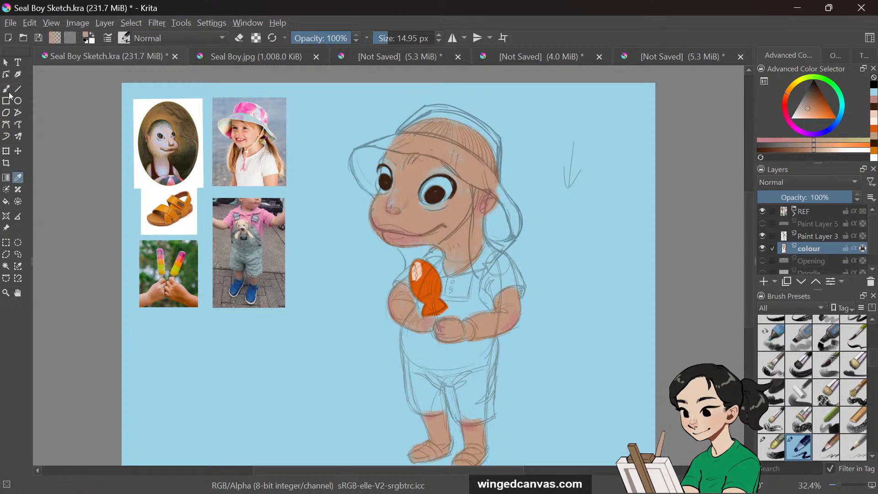
pyautogui.press('i')
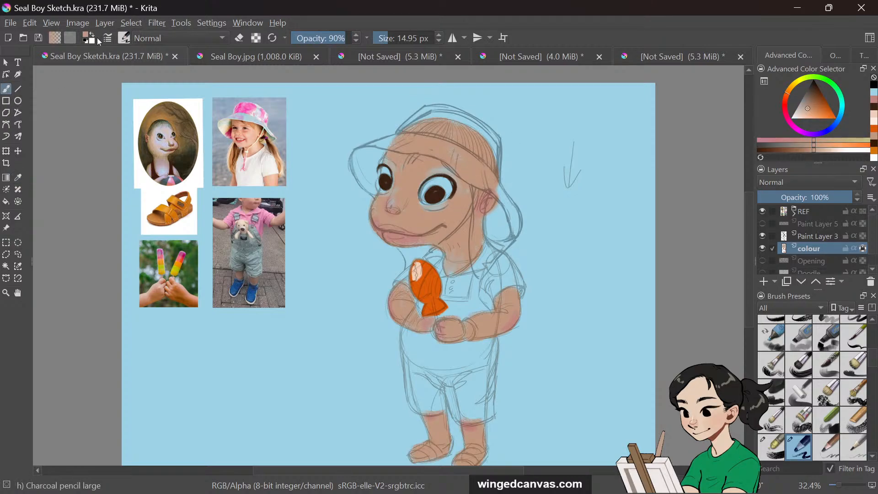
pyautogui.click(402, 37)
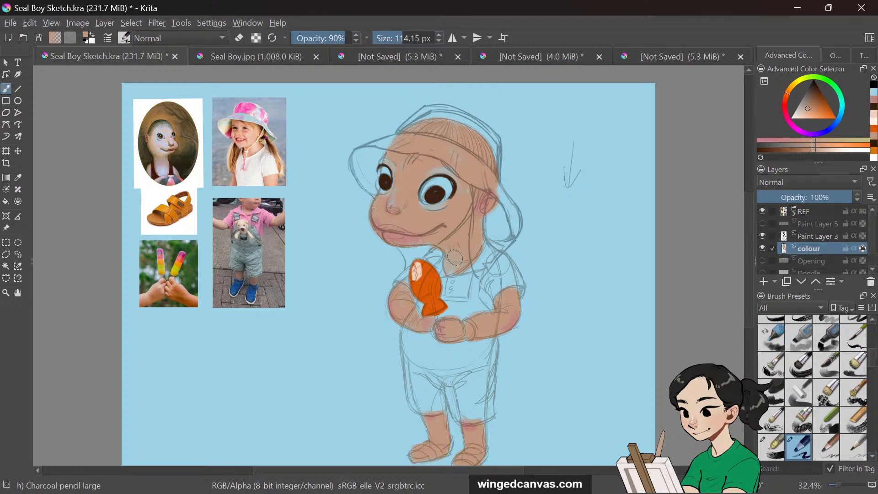
pyautogui.moveTo(455, 257); pyautogui.dragTo(452, 275)
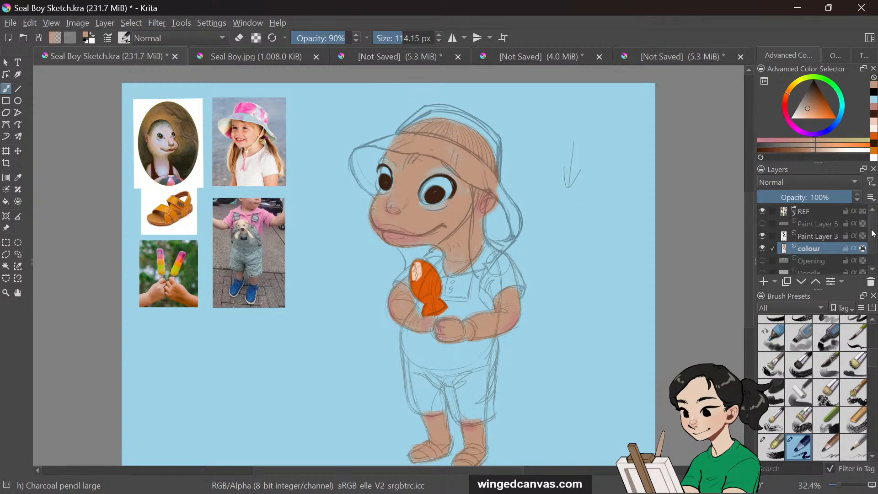
# Hide and show the colour layer again to compare it with the sketch
pyautogui.scroll(-1, 871, 238)
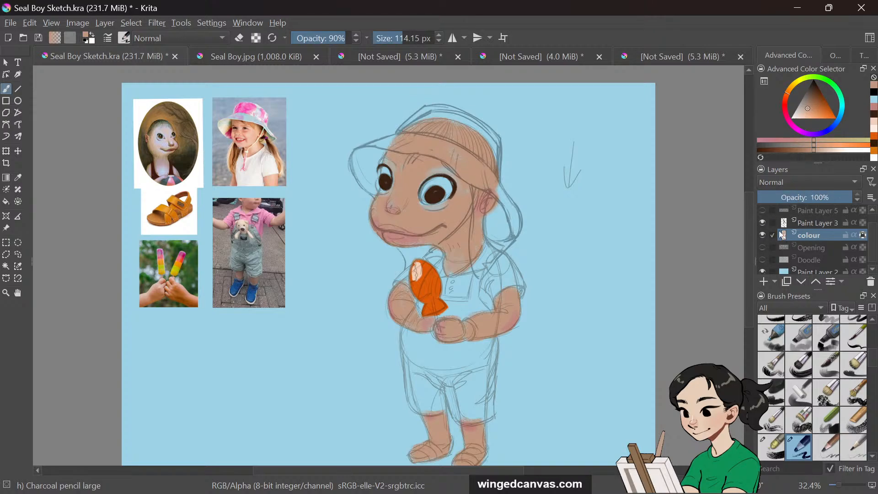
pyautogui.moveTo(747, 238); pyautogui.dragTo(748, 246)
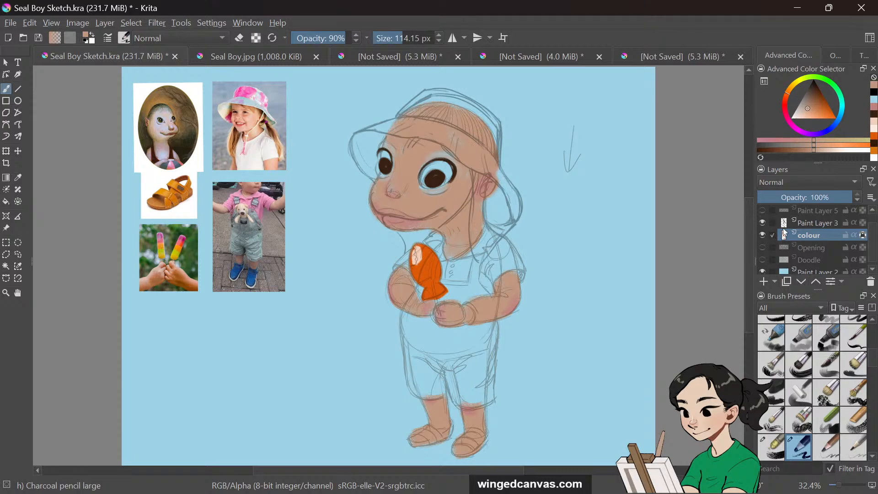
pyautogui.click(762, 235)
pyautogui.click(762, 235)
# Pick a near-white colour, switch to the Chalk Soft brush, and paint the shirt white across the chest and sleeves
pyautogui.moveTo(803, 121); pyautogui.dragTo(787, 110)
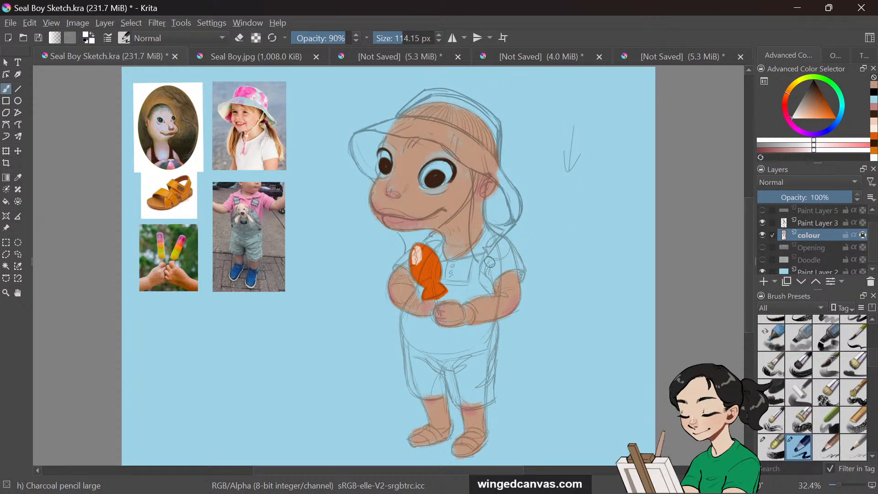
pyautogui.moveTo(496, 253); pyautogui.dragTo(491, 279)
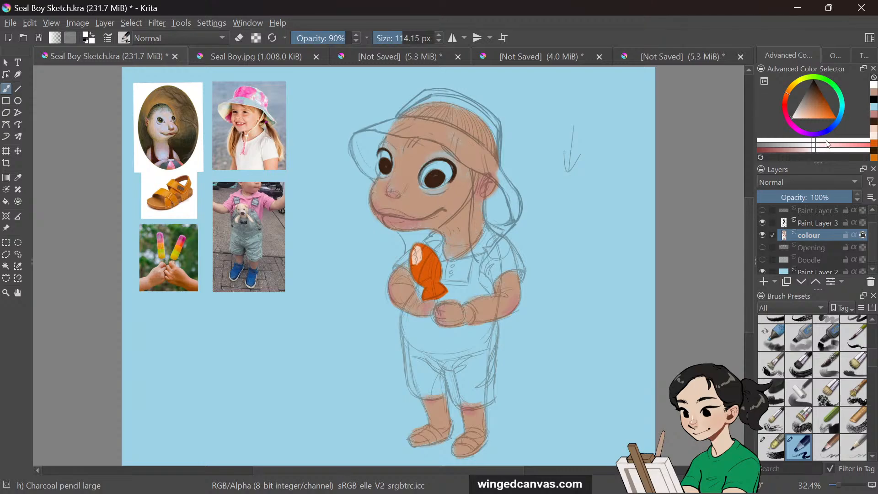
pyautogui.moveTo(830, 144); pyautogui.dragTo(842, 144)
pyautogui.click(796, 118)
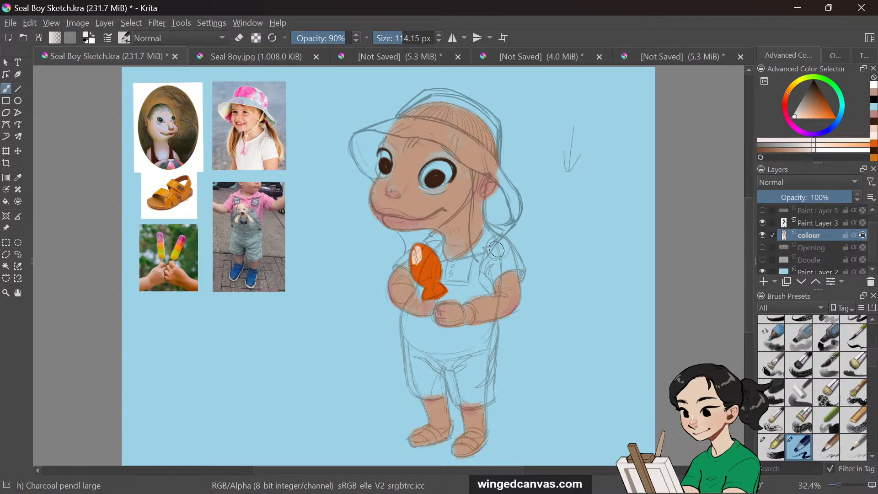
pyautogui.moveTo(489, 270); pyautogui.dragTo(491, 265)
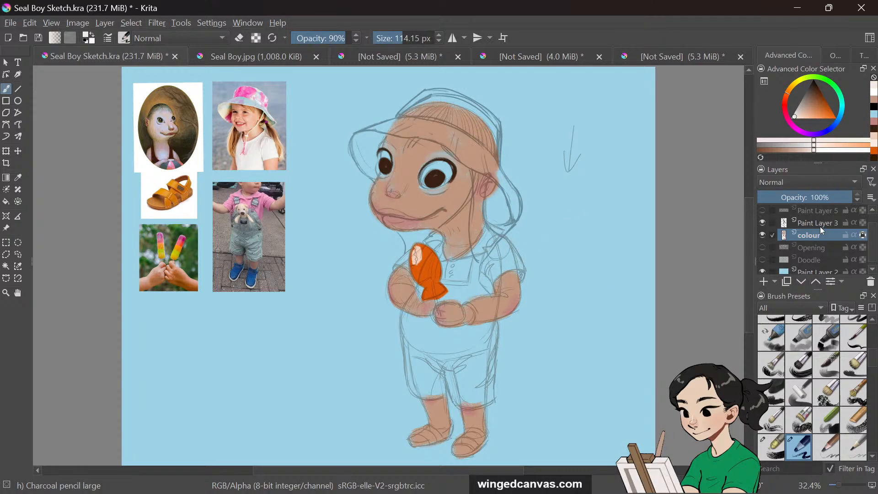
pyautogui.moveTo(833, 237)
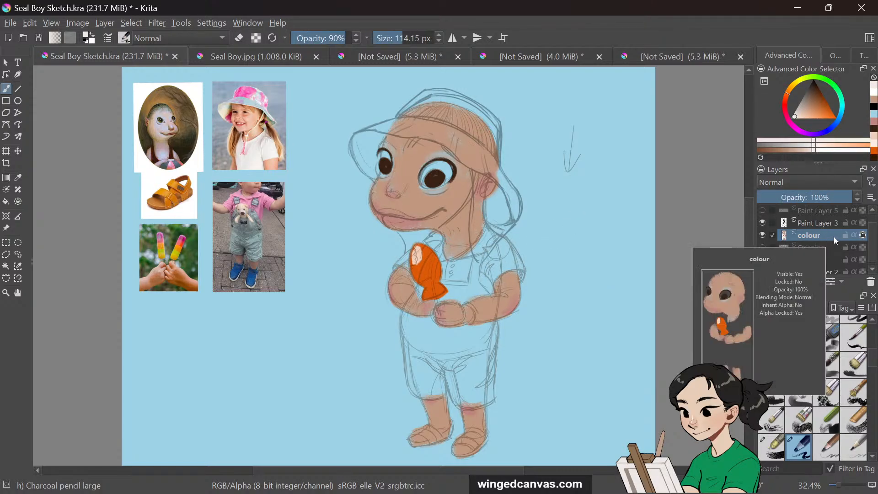
pyautogui.click(791, 118)
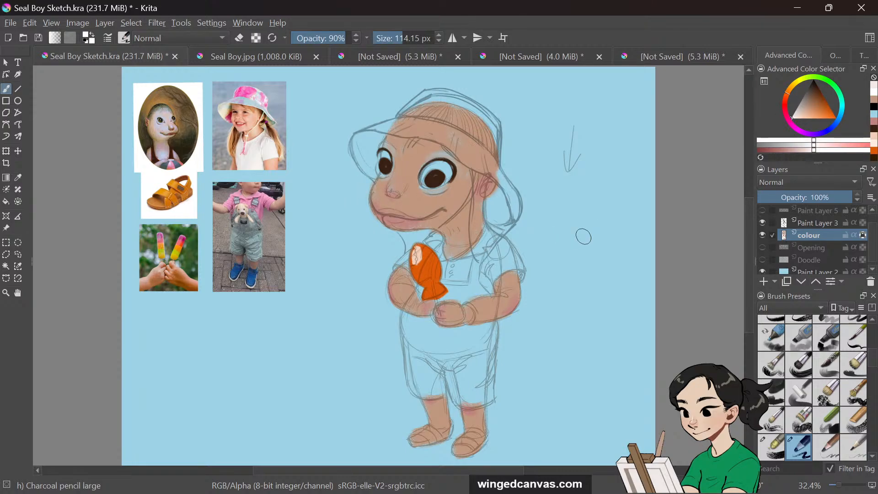
pyautogui.rightClick(592, 235)
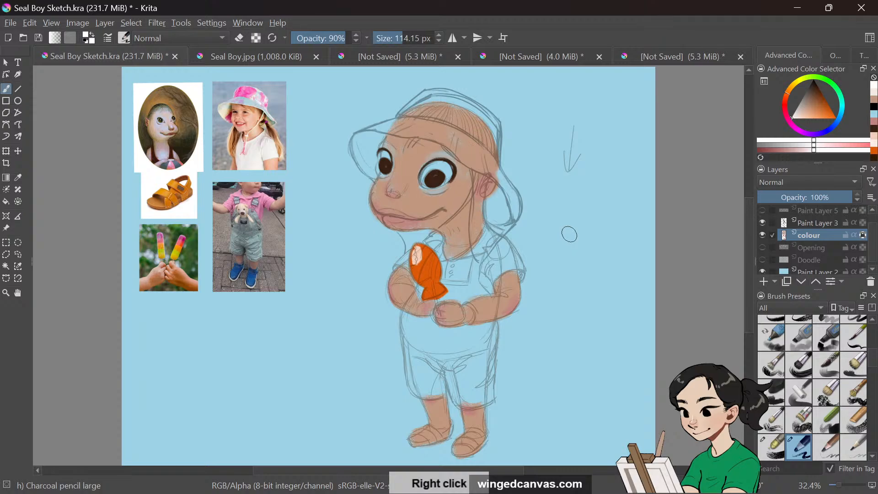
pyautogui.doubleClick(569, 234)
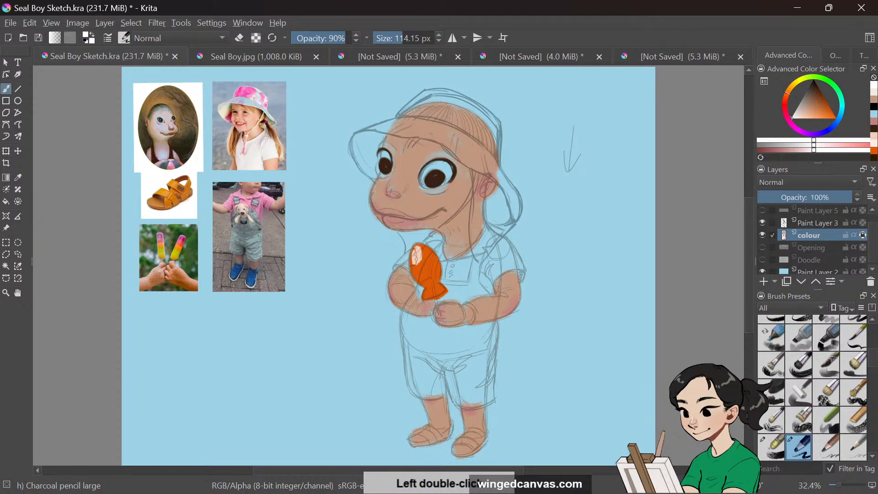
pyautogui.rightClick(573, 233)
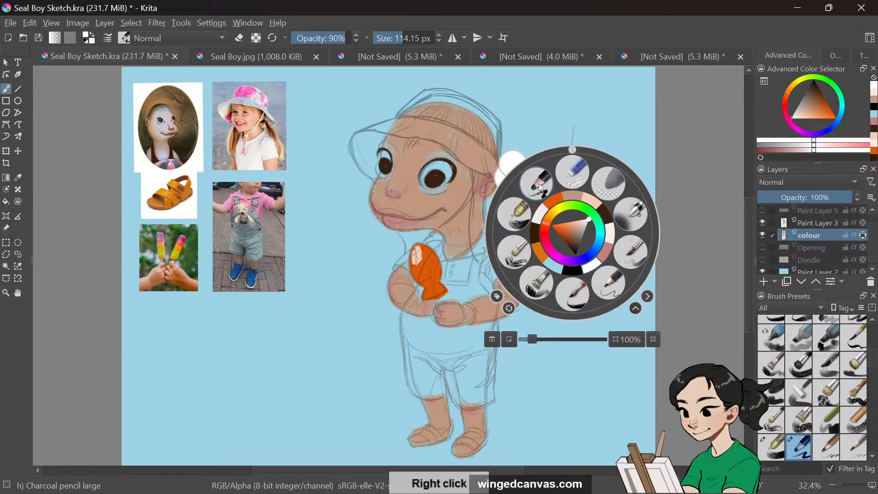
pyautogui.click(521, 219)
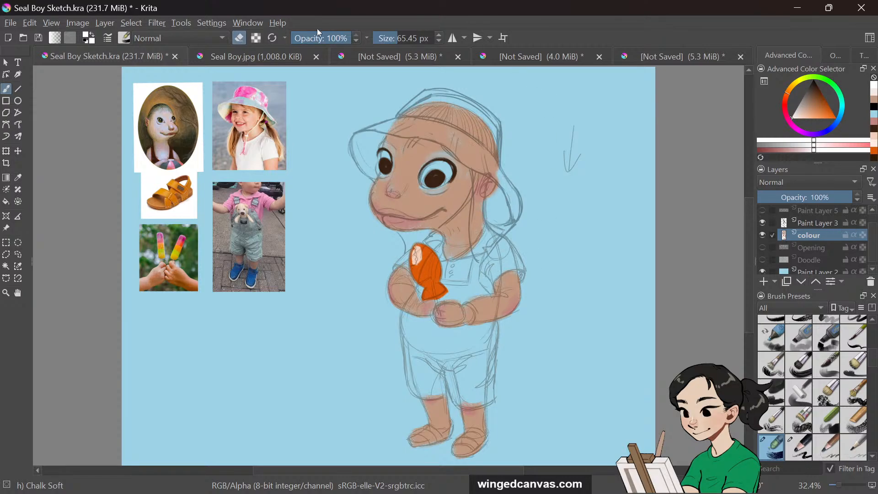
pyautogui.moveTo(490, 256)
pyautogui.mouseDown()
pyautogui.moveTo(484, 278)
pyautogui.moveTo(502, 266)
pyautogui.moveTo(490, 283)
pyautogui.moveTo(506, 264)
pyautogui.moveTo(494, 278)
pyautogui.moveTo(520, 266)
pyautogui.moveTo(491, 281)
pyautogui.moveTo(514, 276)
pyautogui.moveTo(504, 269)
pyautogui.moveTo(493, 278)
pyautogui.moveTo(512, 260)
pyautogui.moveTo(491, 268)
pyautogui.moveTo(510, 251)
pyautogui.moveTo(504, 242)
pyautogui.moveTo(519, 263)
pyautogui.mouseUp()
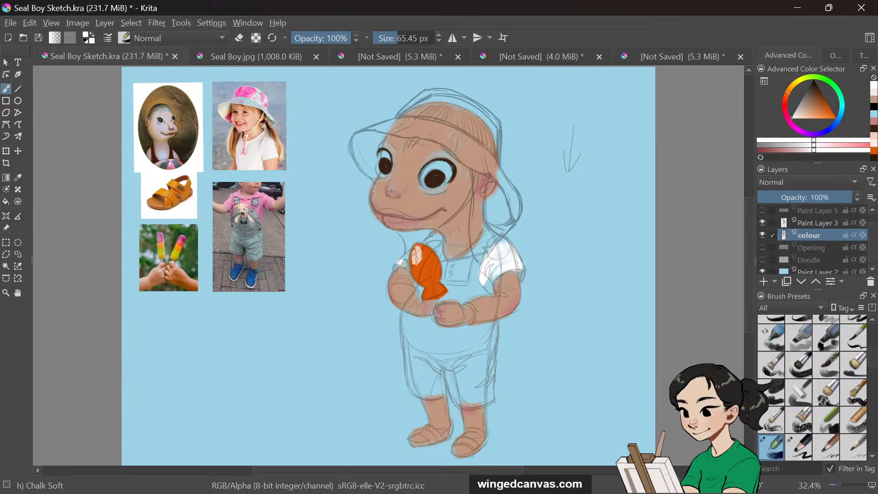
pyautogui.moveTo(402, 265); pyautogui.dragTo(411, 251)
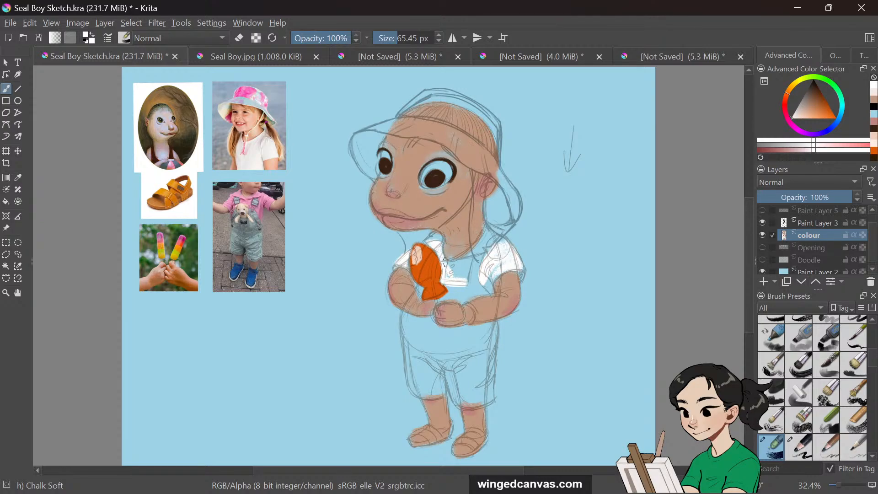
pyautogui.moveTo(456, 277)
pyautogui.mouseDown()
pyautogui.moveTo(479, 251)
pyautogui.moveTo(449, 264)
pyautogui.moveTo(470, 254)
pyautogui.moveTo(457, 275)
pyautogui.moveTo(478, 241)
pyautogui.moveTo(469, 284)
pyautogui.moveTo(508, 249)
pyautogui.moveTo(484, 231)
pyautogui.moveTo(490, 239)
pyautogui.moveTo(475, 250)
pyautogui.moveTo(491, 230)
pyautogui.moveTo(471, 253)
pyautogui.moveTo(486, 239)
pyautogui.moveTo(502, 247)
pyautogui.moveTo(487, 232)
pyautogui.mouseUp()
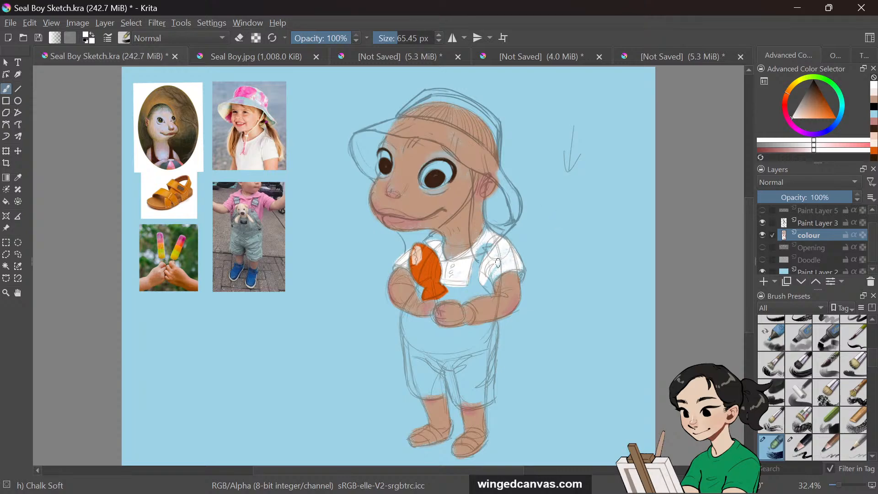
pyautogui.moveTo(498, 274)
pyautogui.mouseDown()
pyautogui.moveTo(492, 289)
pyautogui.moveTo(485, 283)
pyautogui.mouseUp()
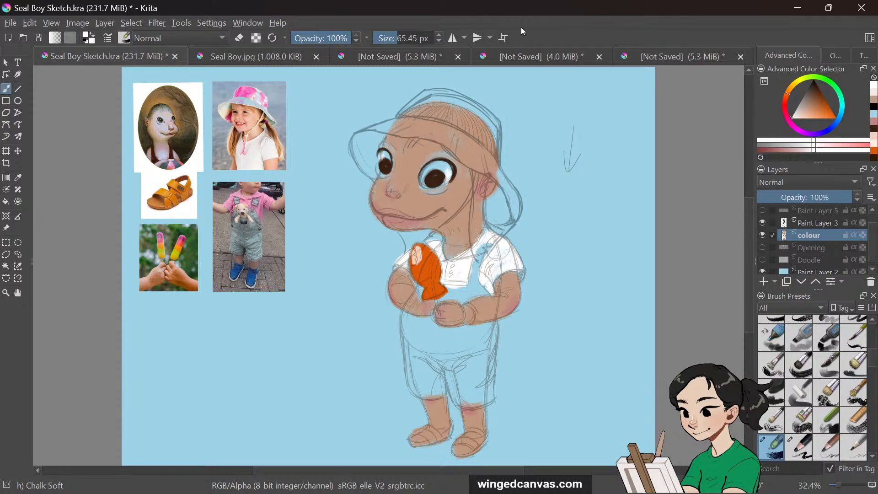
# Switch to the Ink-7 Brush Rough preset, pick a light blue, and dab it into the right eye
pyautogui.rightClick(577, 249)
pyautogui.rightClick(579, 266)
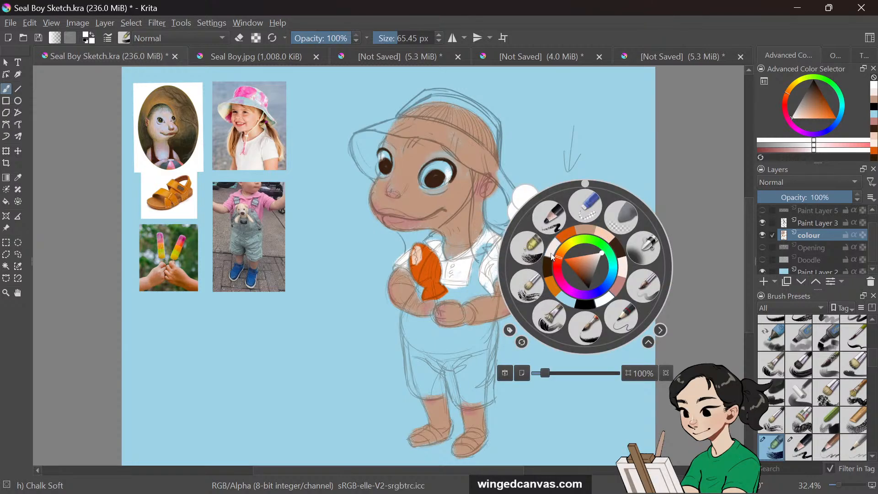
pyautogui.click(594, 319)
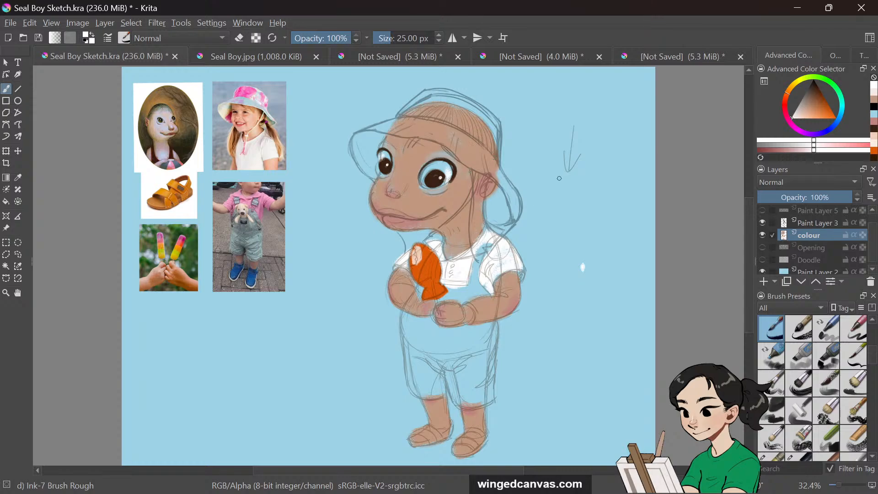
pyautogui.press('i')
pyautogui.click(19, 178)
pyautogui.click(574, 208)
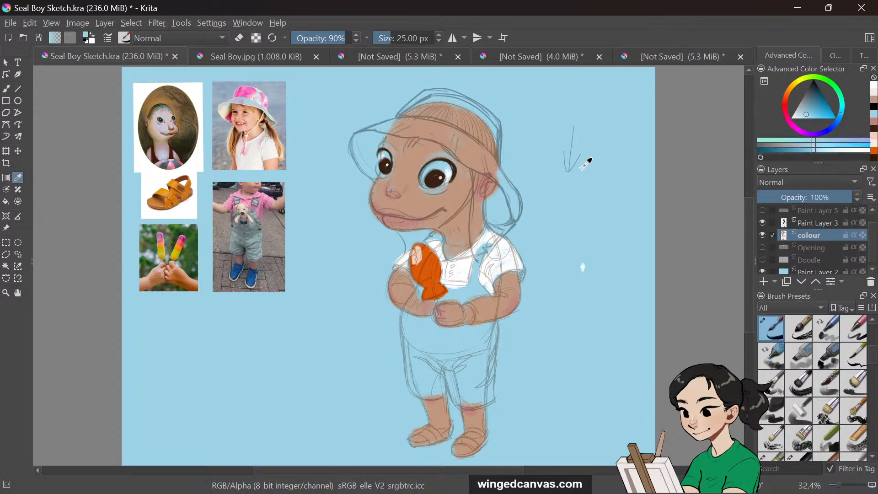
pyautogui.press('b')
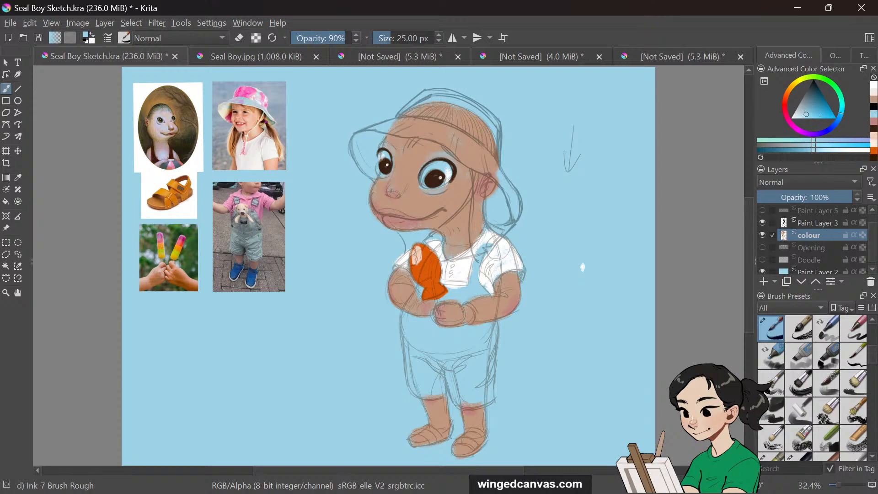
pyautogui.click(813, 105)
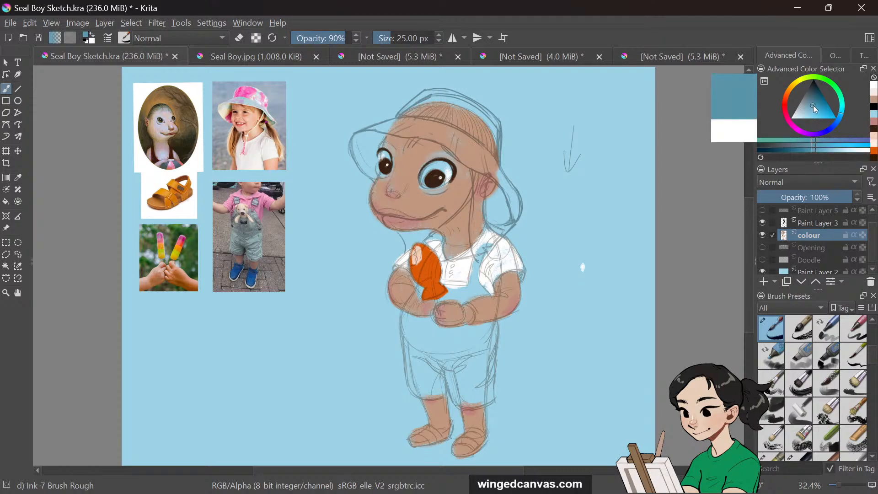
pyautogui.click(434, 181)
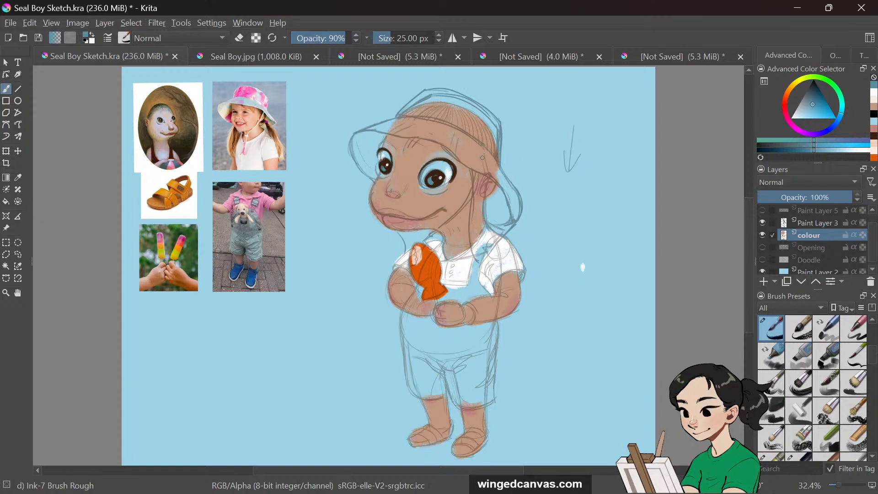
# Sample a brown from the right eye and dab it into the eyes
pyautogui.click(18, 178)
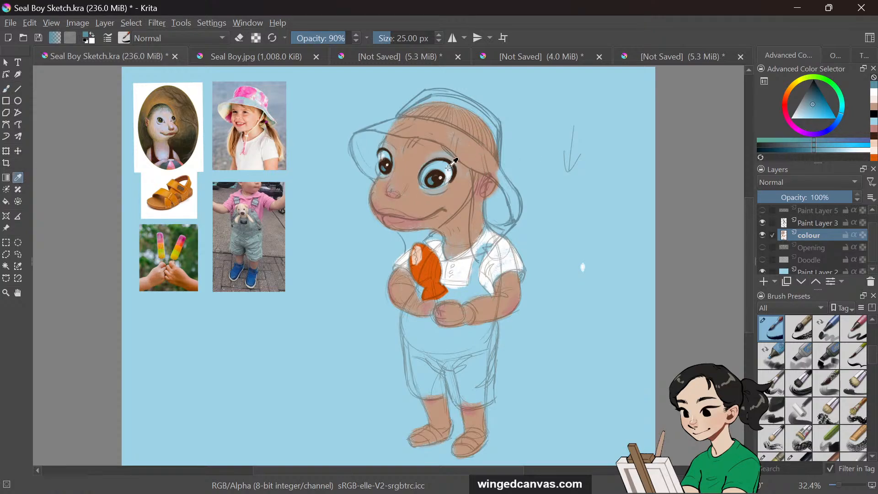
pyautogui.click(436, 173)
pyautogui.press('b')
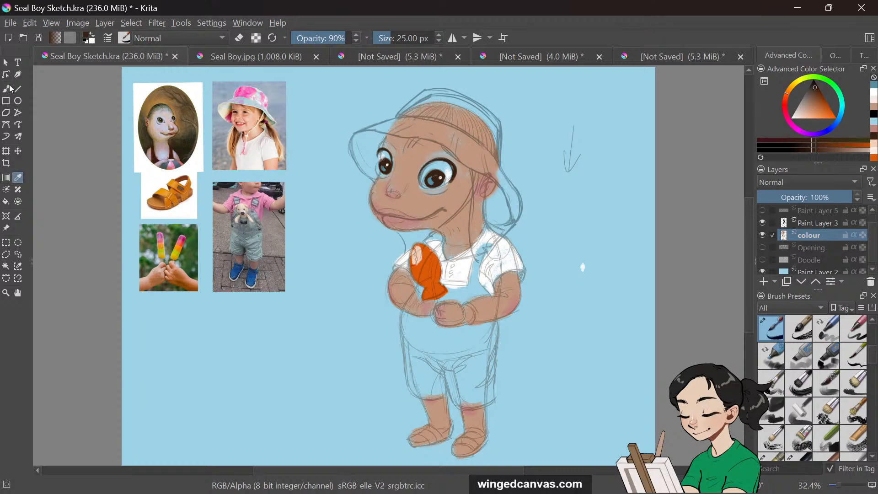
pyautogui.click(437, 176)
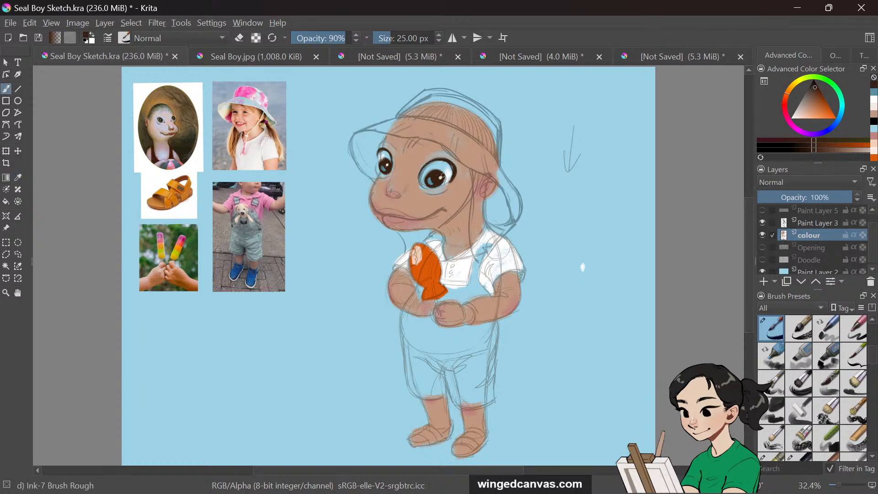
pyautogui.moveTo(381, 164); pyautogui.dragTo(384, 160)
# Set the brush opacity to 80%, sample an orange, and paint warm orange accents into both irises
pyautogui.hotkey('ctrl', '+')
pyautogui.hotkey('ctrl', '+')
pyautogui.hotkey('ctrl', '+')
pyautogui.moveTo(748, 250); pyautogui.dragTo(751, 212)
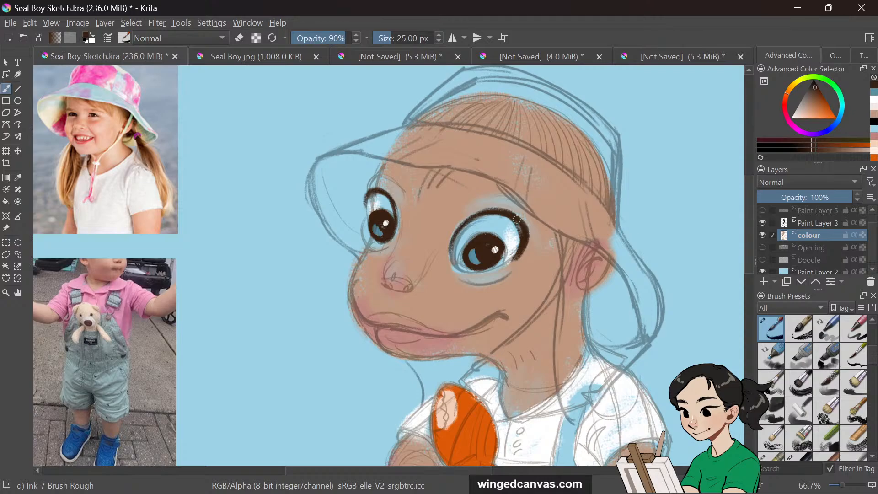
pyautogui.press('-')
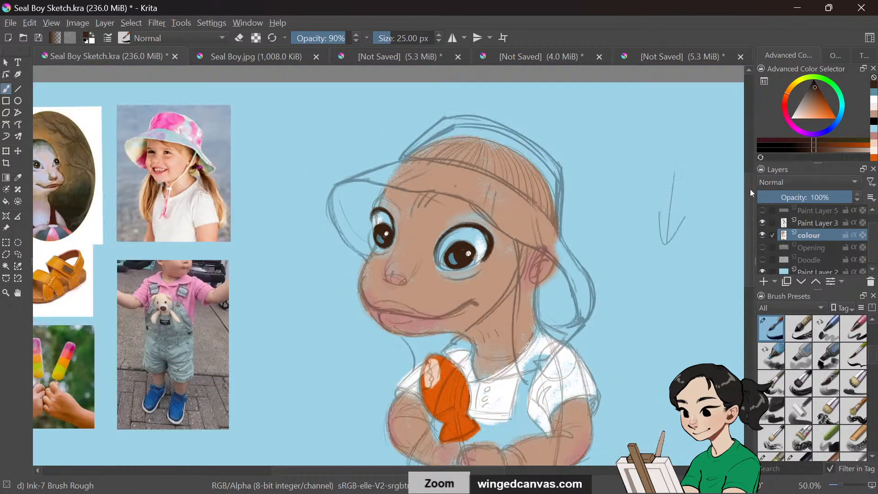
pyautogui.press('i')
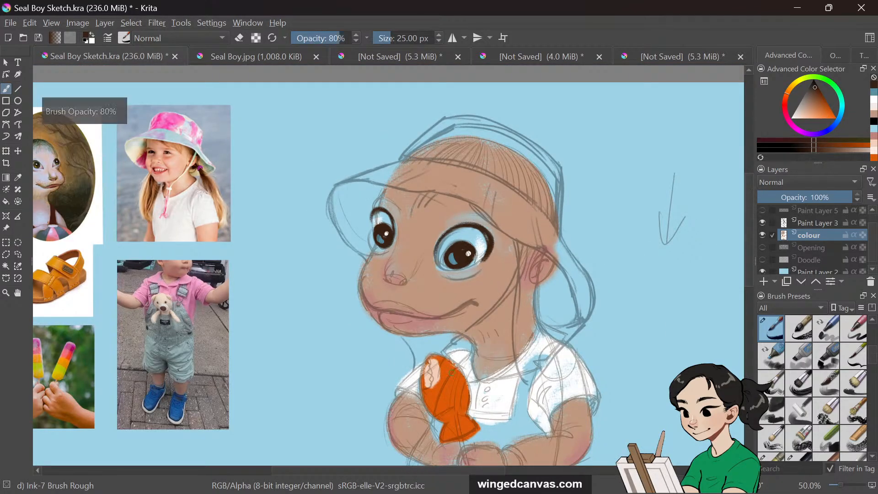
pyautogui.press('o')
pyautogui.press('p')
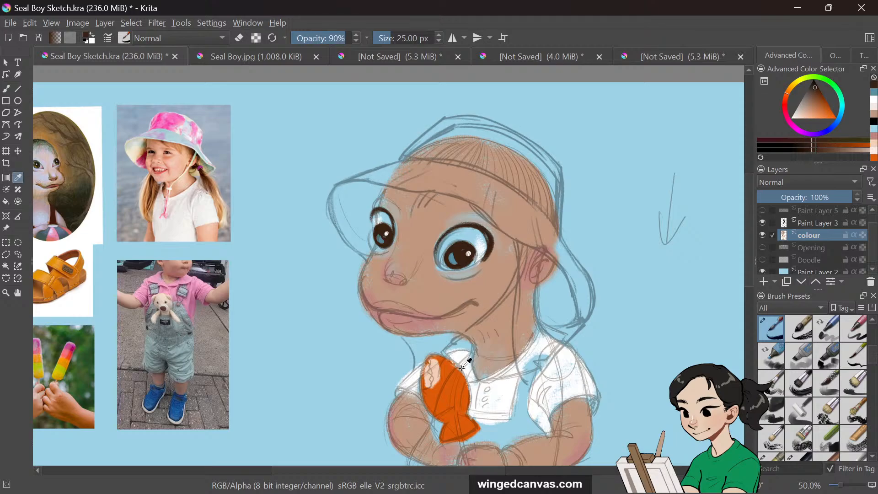
pyautogui.click(450, 365)
pyautogui.click(13, 88)
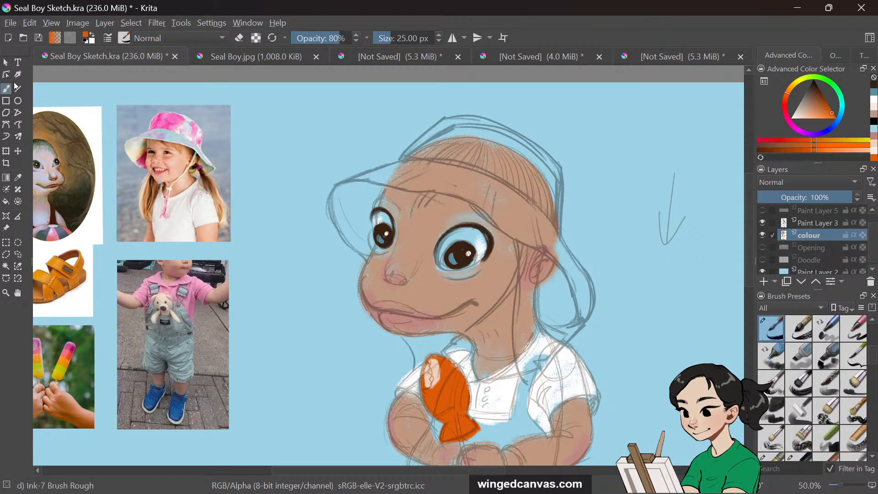
pyautogui.click(459, 259)
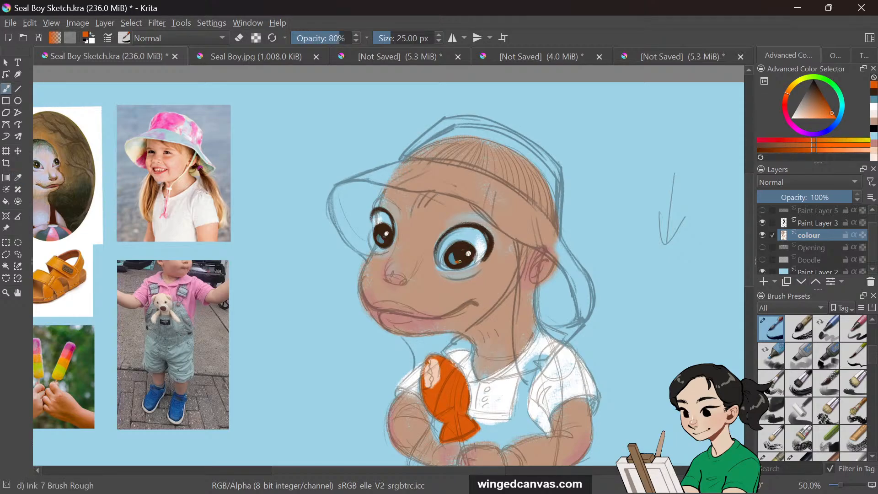
pyautogui.click(384, 241)
pyautogui.moveTo(750, 217); pyautogui.dragTo(749, 214)
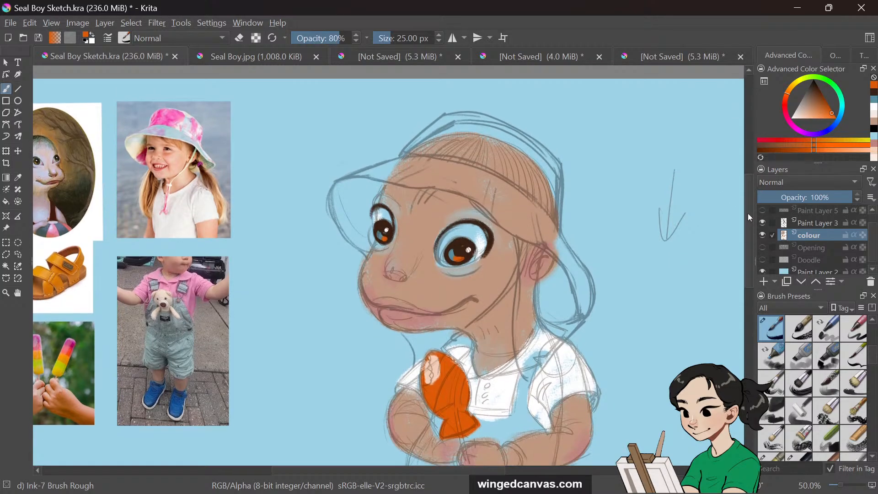
# Select the sketch layer Paint Layer 3 and lower its opacity to 24%
pyautogui.click(825, 211)
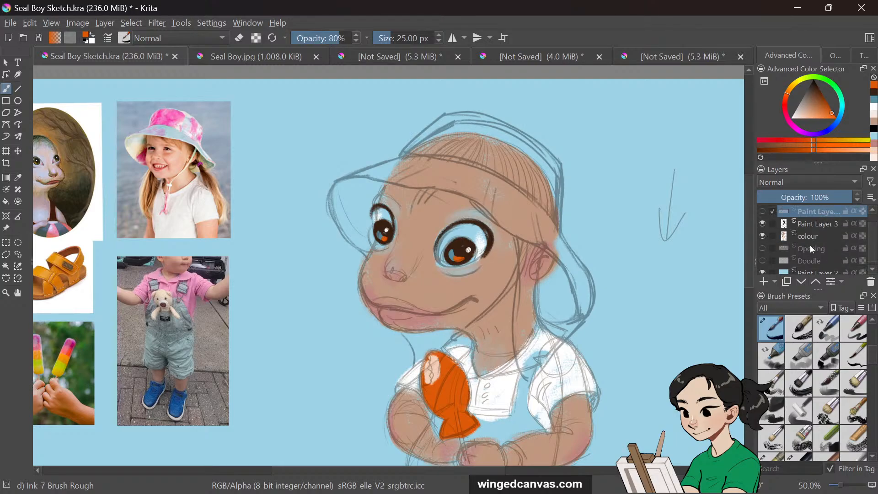
pyautogui.click(818, 224)
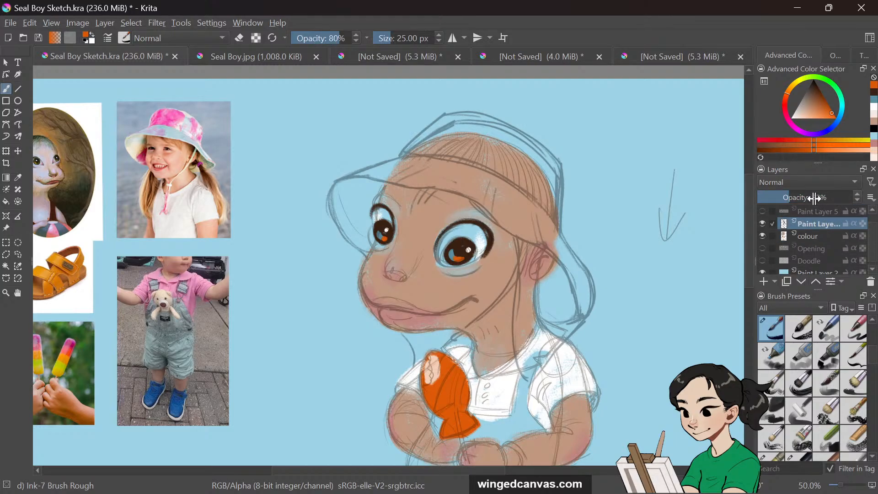
pyautogui.moveTo(784, 197); pyautogui.dragTo(775, 198)
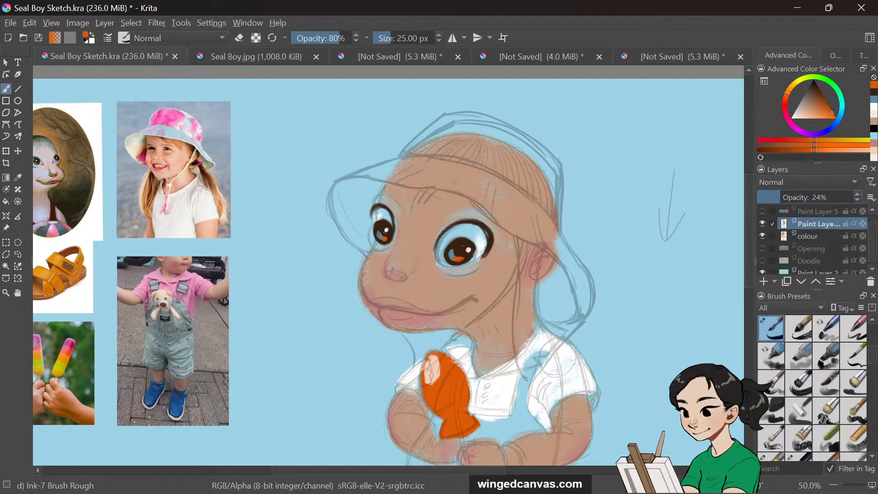
# Sample the skin tone beside the right eye and paint a short stroke near the snout
pyautogui.moveTo(450, 470)
pyautogui.mouseDown()
pyautogui.moveTo(432, 470)
pyautogui.moveTo(443, 466)
pyautogui.mouseUp()
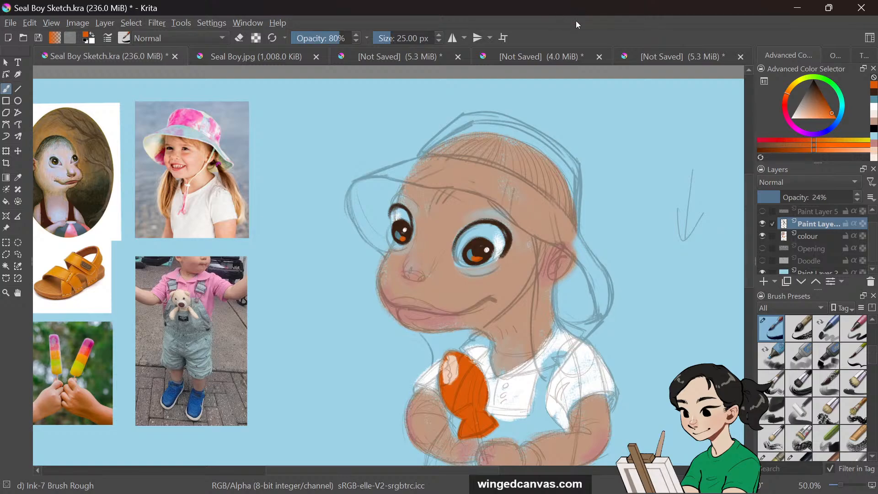
pyautogui.moveTo(751, 232); pyautogui.dragTo(745, 242)
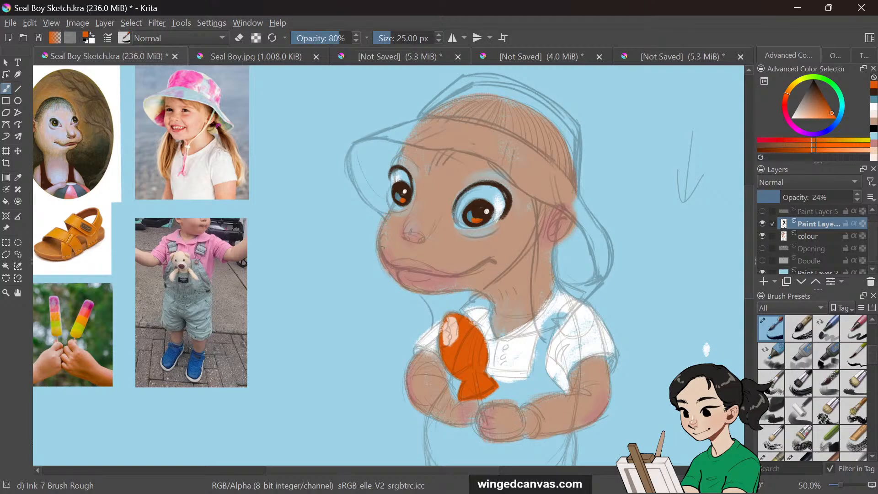
pyautogui.moveTo(818, 98)
pyautogui.mouseDown()
pyautogui.moveTo(819, 90)
pyautogui.moveTo(832, 111)
pyautogui.mouseUp()
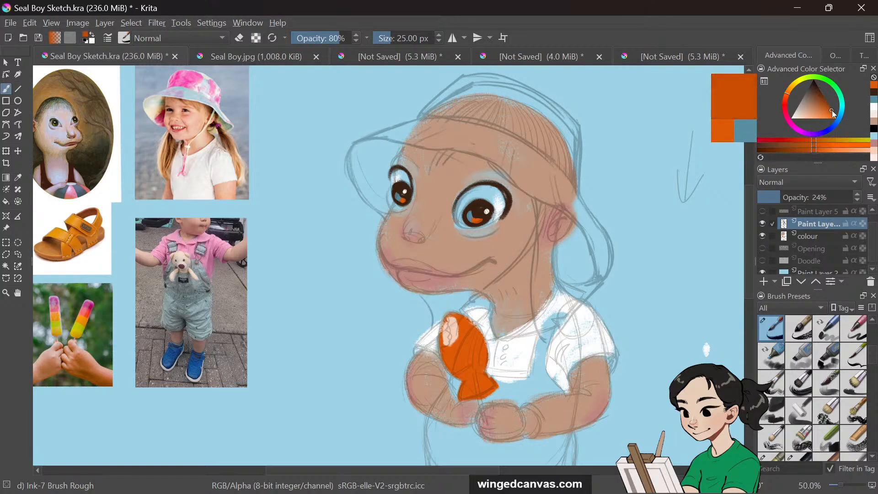
pyautogui.click(19, 178)
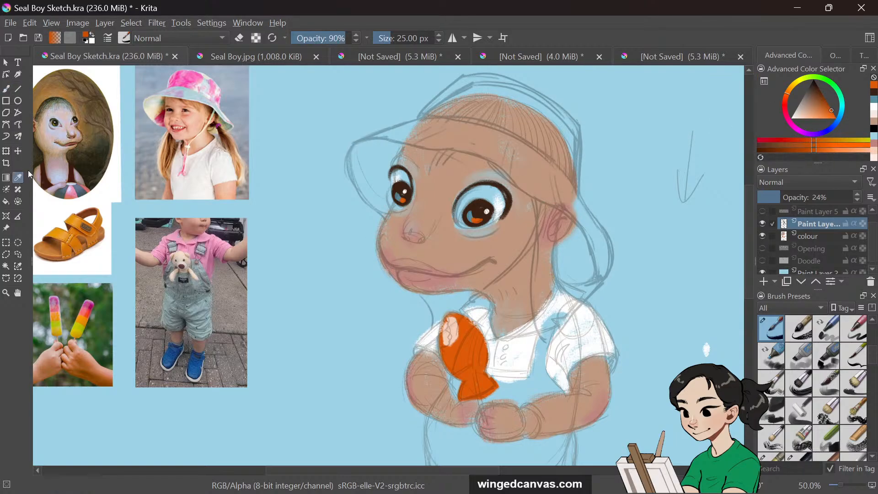
pyautogui.click(515, 232)
pyautogui.click(6, 89)
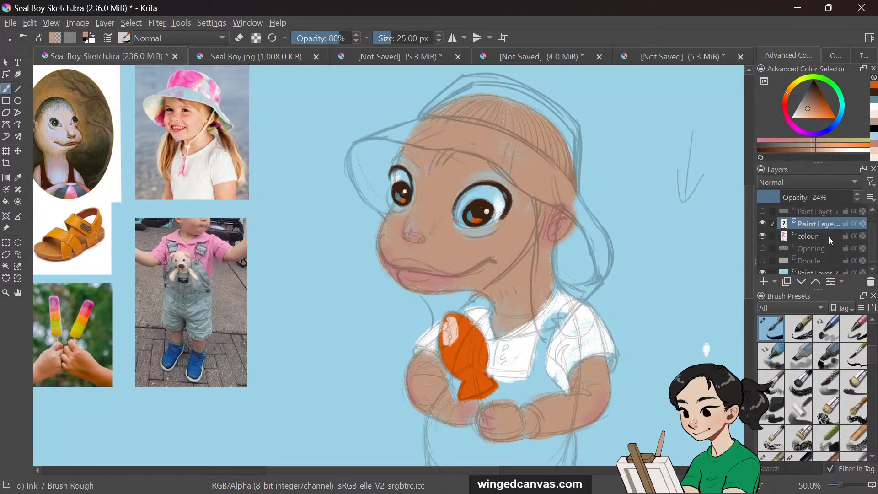
pyautogui.moveTo(398, 261); pyautogui.dragTo(390, 247)
# Select the colour layer, pick a lighter skin tone and paint a stroke across the mouth area
pyautogui.click(818, 234)
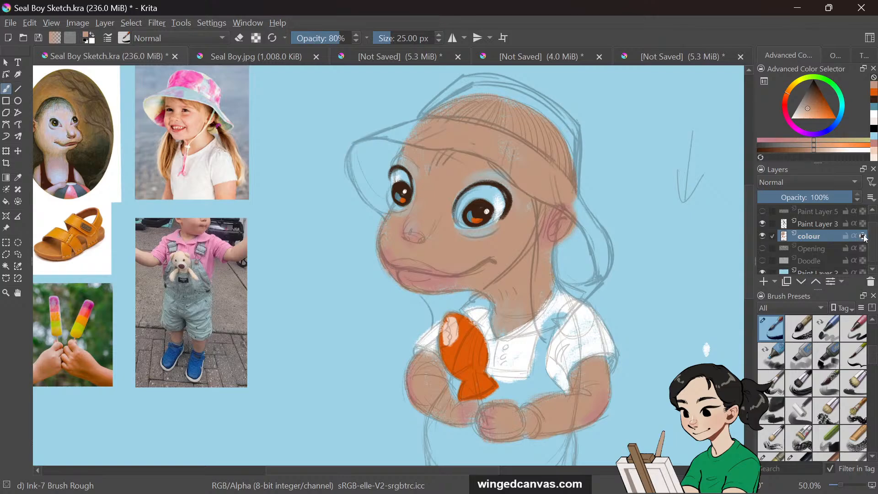
pyautogui.click(812, 102)
pyautogui.moveTo(381, 255)
pyautogui.mouseDown()
pyautogui.moveTo(407, 271)
pyautogui.moveTo(448, 273)
pyautogui.moveTo(497, 254)
pyautogui.mouseUp()
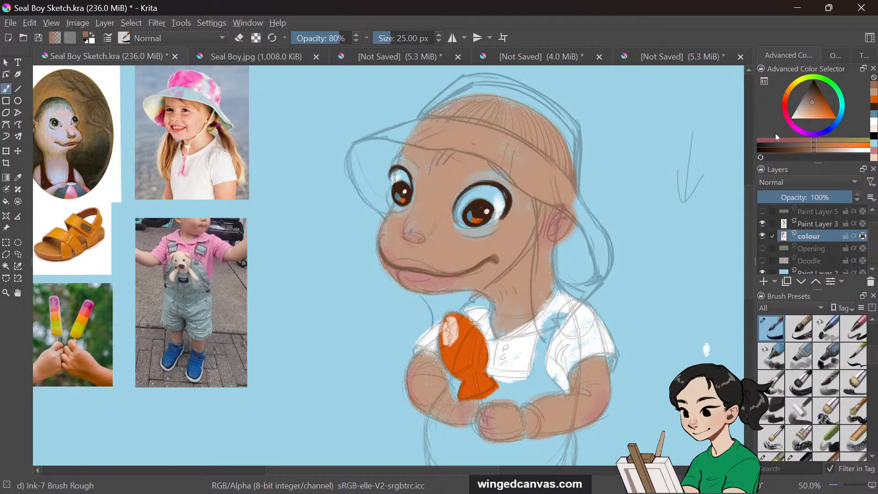
# Sample colours from the cheek and lip, pick a soft pink and paint it onto the lower lip
pyautogui.moveTo(816, 114)
pyautogui.mouseDown()
pyautogui.moveTo(821, 103)
pyautogui.moveTo(808, 103)
pyautogui.mouseUp()
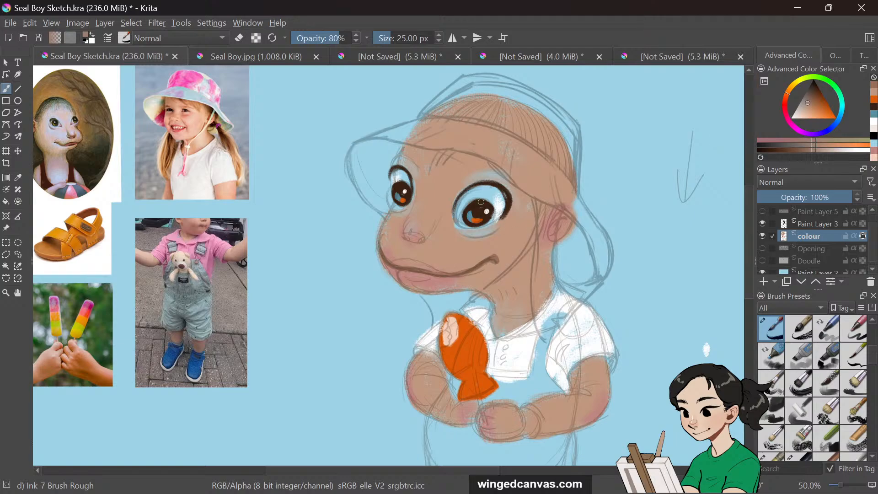
pyautogui.click(19, 179)
pyautogui.click(463, 229)
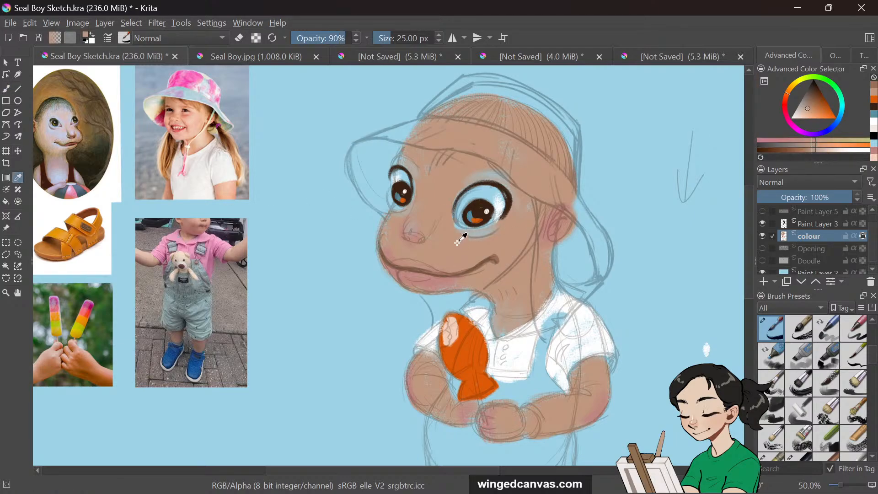
pyautogui.click(7, 89)
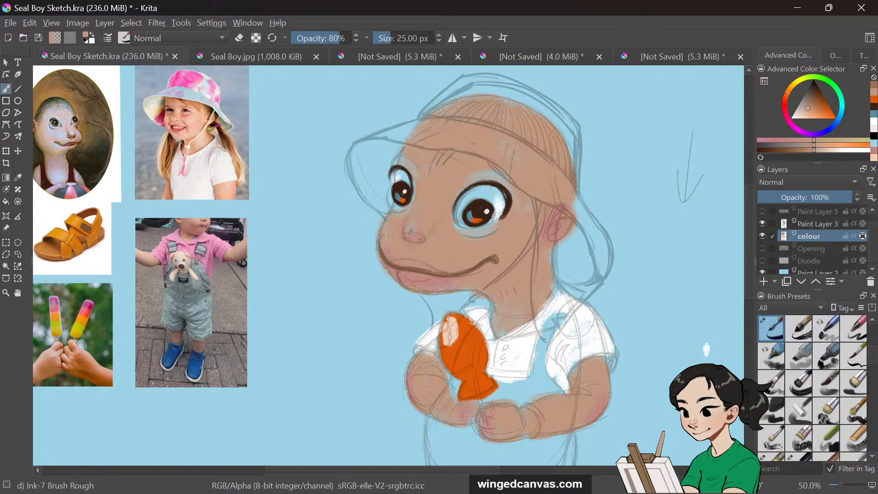
pyautogui.click(19, 177)
pyautogui.click(421, 273)
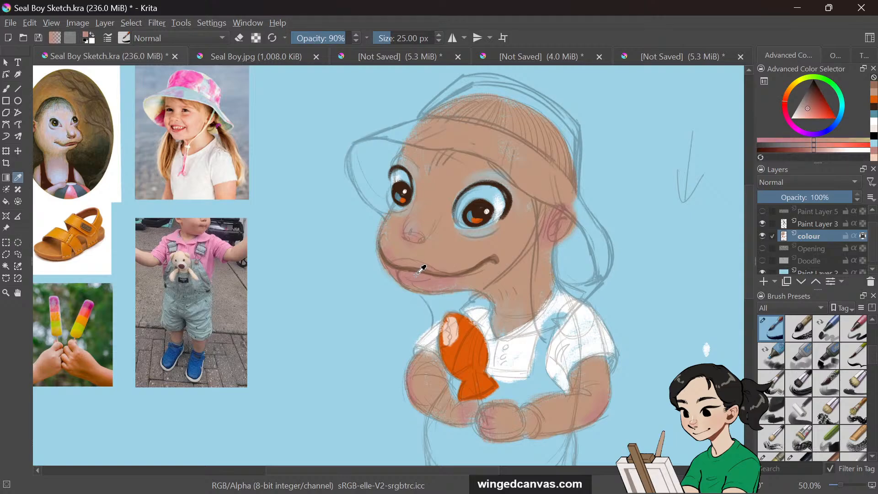
pyautogui.click(7, 88)
pyautogui.press('i')
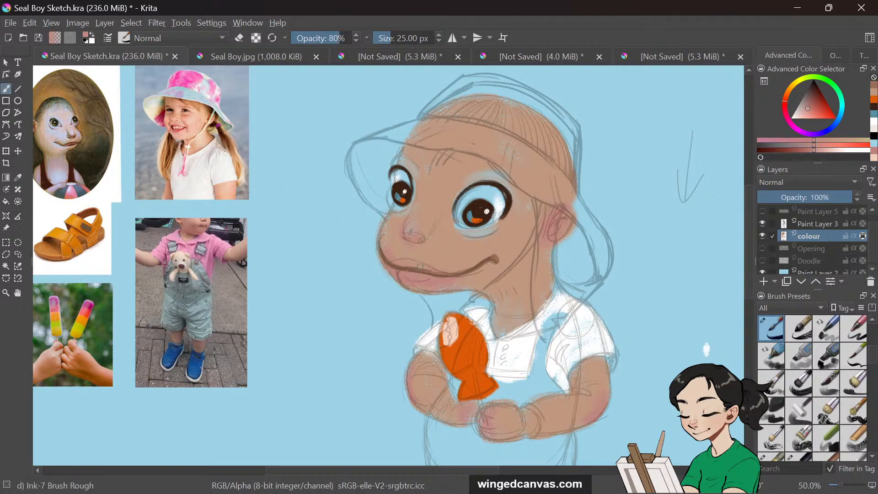
pyautogui.click(811, 106)
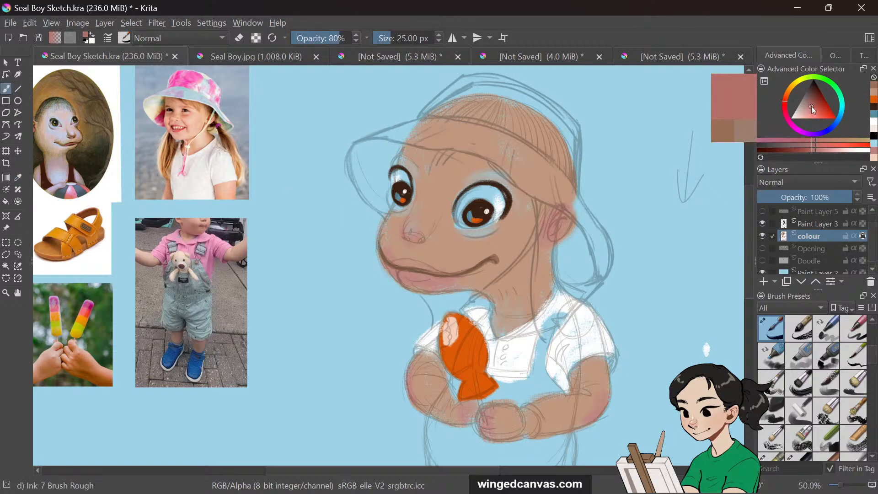
pyautogui.moveTo(410, 265)
pyautogui.mouseDown()
pyautogui.moveTo(423, 265)
pyautogui.moveTo(396, 265)
pyautogui.mouseUp()
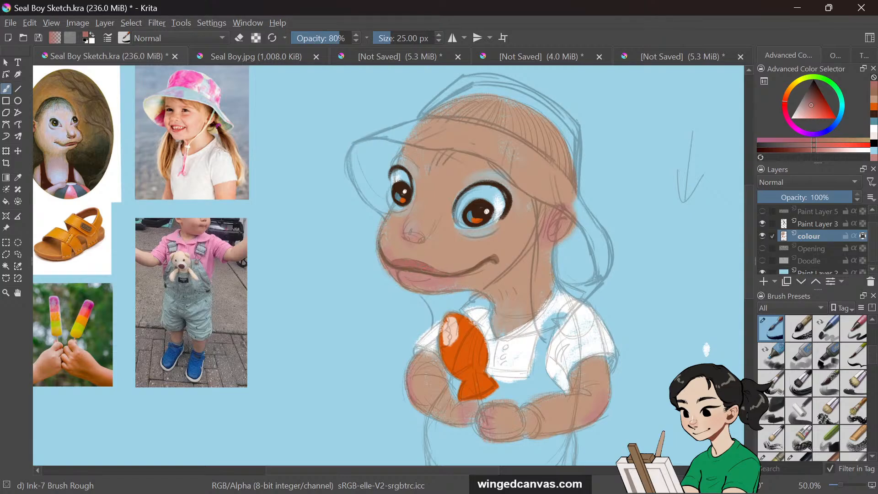
# Paint a pink stroke into the ear on the right side of the head
pyautogui.moveTo(400, 274)
pyautogui.mouseDown()
pyautogui.moveTo(428, 278)
pyautogui.moveTo(407, 277)
pyautogui.mouseUp()
pyautogui.hotkey('ctrl', 'z')
pyautogui.moveTo(562, 219)
pyautogui.mouseDown()
pyautogui.moveTo(548, 233)
pyautogui.moveTo(554, 245)
pyautogui.moveTo(539, 237)
pyautogui.mouseUp()
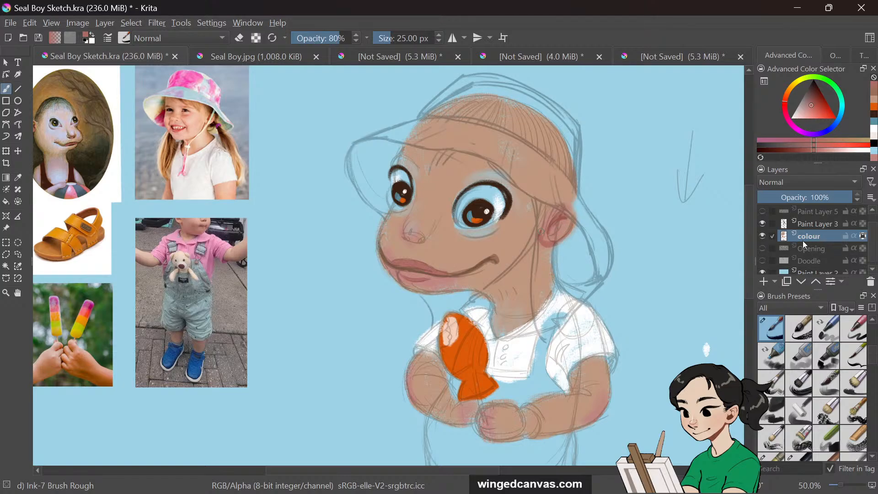
# Hide the sketch layer Paint Layer 3, sample the lip colour at 70% opacity and touch up the mouth
pyautogui.click(762, 223)
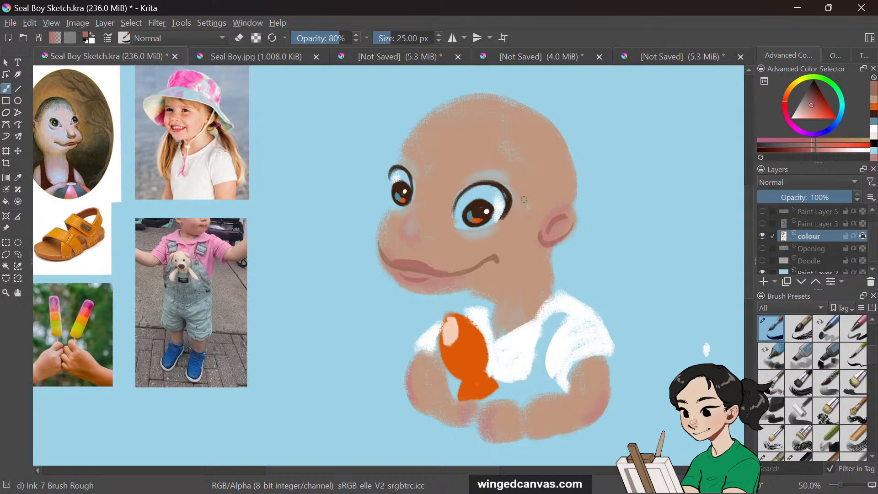
pyautogui.press('e')
pyautogui.click(18, 178)
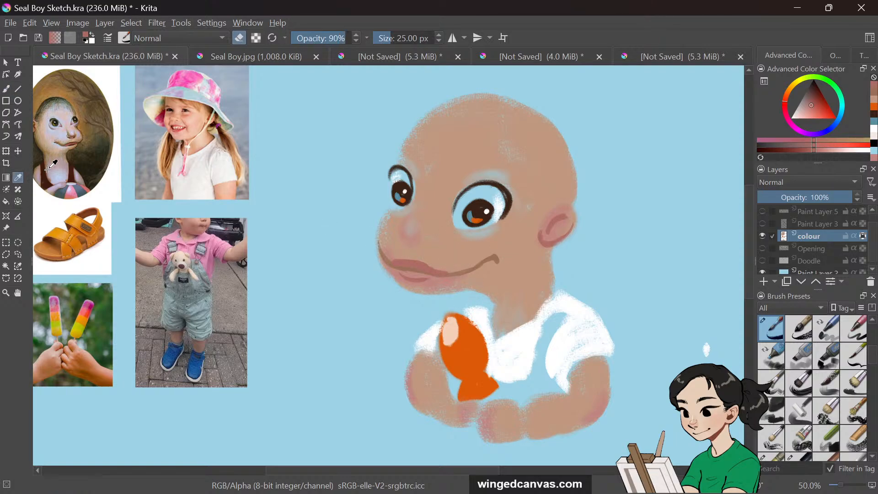
pyautogui.press('o')
pyautogui.click(443, 256)
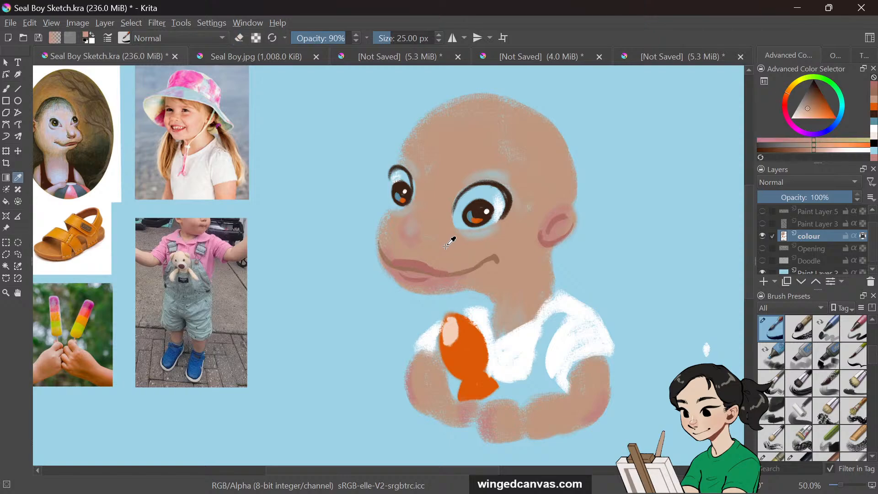
pyautogui.press('b')
pyautogui.press('e')
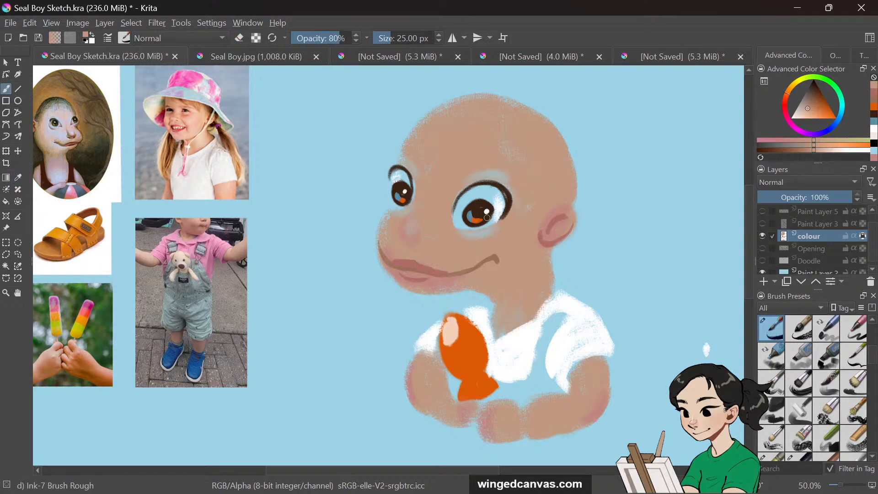
pyautogui.press('i')
pyautogui.click(18, 177)
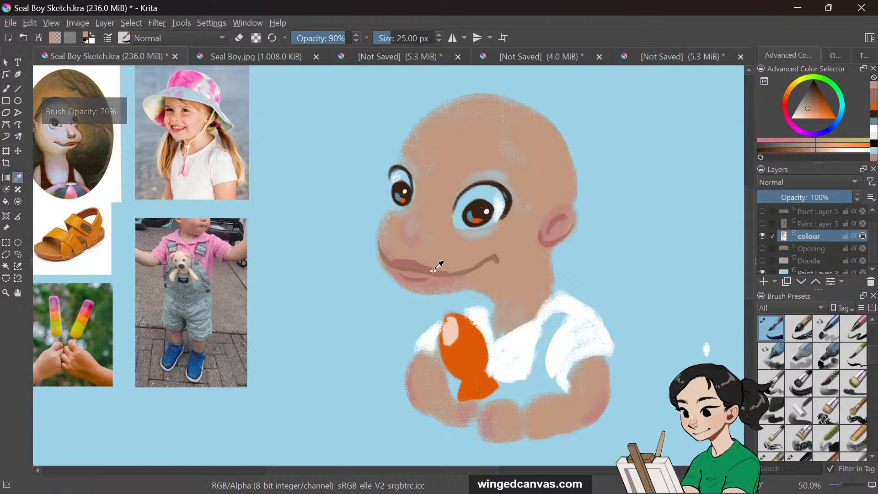
pyautogui.click(418, 256)
pyautogui.click(9, 90)
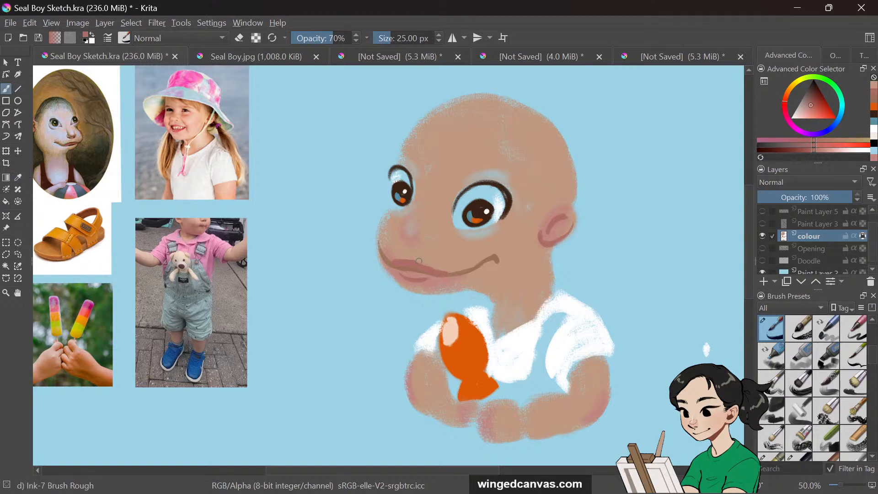
pyautogui.moveTo(418, 262); pyautogui.dragTo(414, 265)
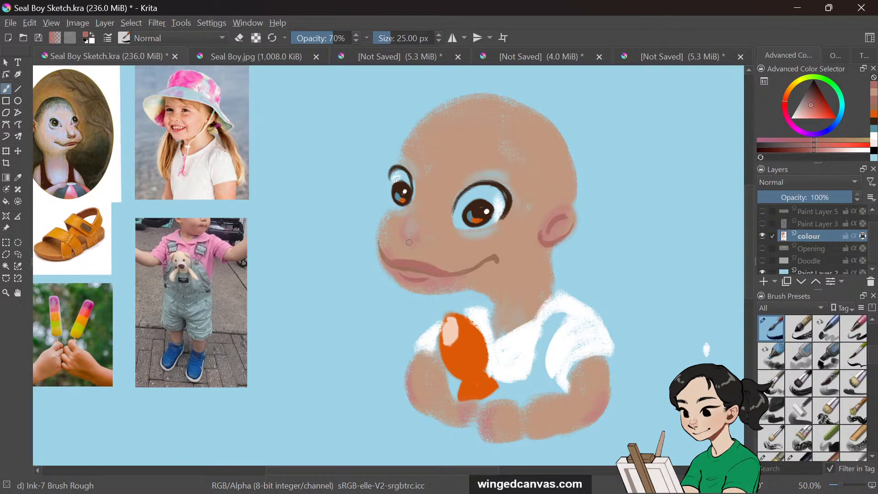
# Paint the two nostrils on the snout, lowering opacity to 52% and switching to a dark reddish brown
pyautogui.moveTo(404, 233)
pyautogui.mouseDown()
pyautogui.moveTo(421, 244)
pyautogui.moveTo(414, 241)
pyautogui.mouseUp()
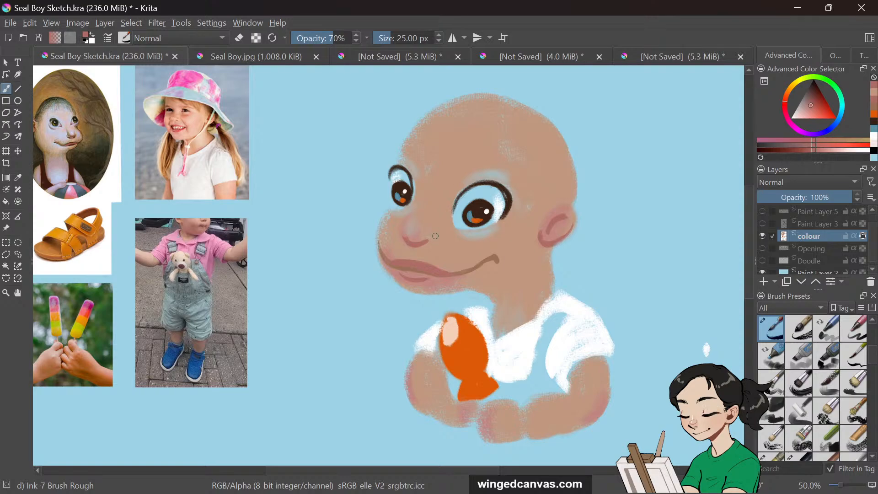
pyautogui.moveTo(433, 231); pyautogui.dragTo(429, 243)
pyautogui.press('i')
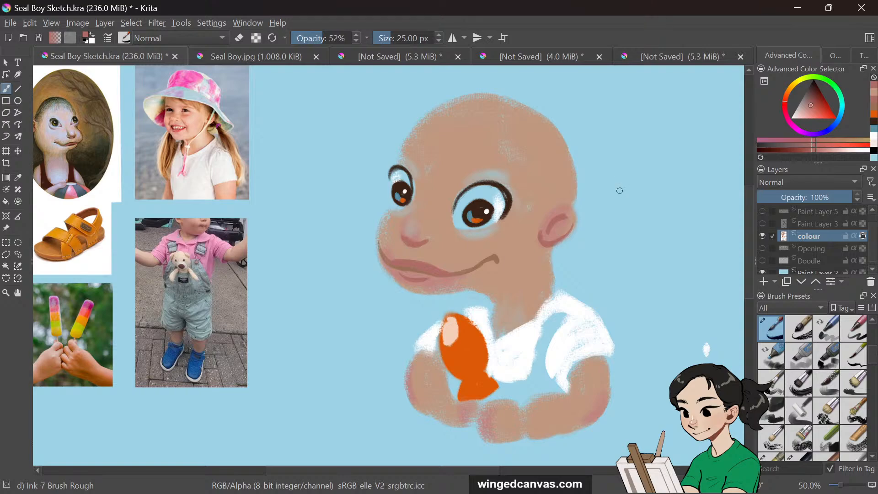
pyautogui.click(819, 93)
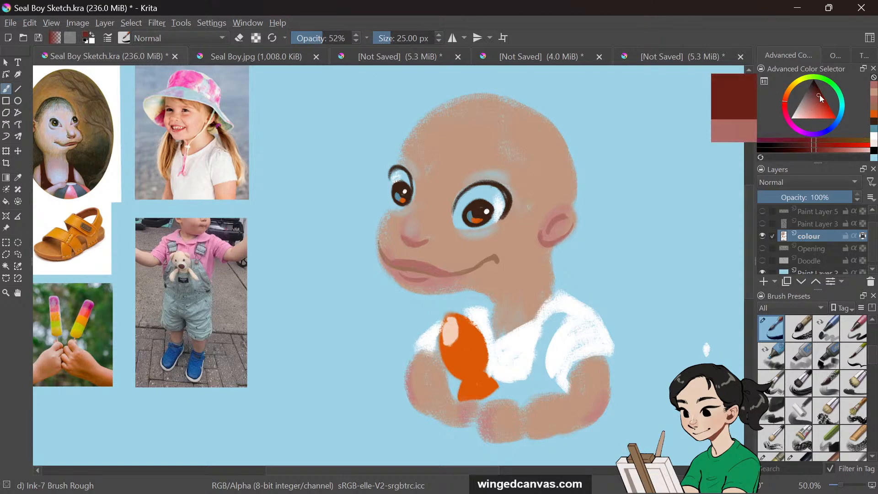
pyautogui.click(421, 244)
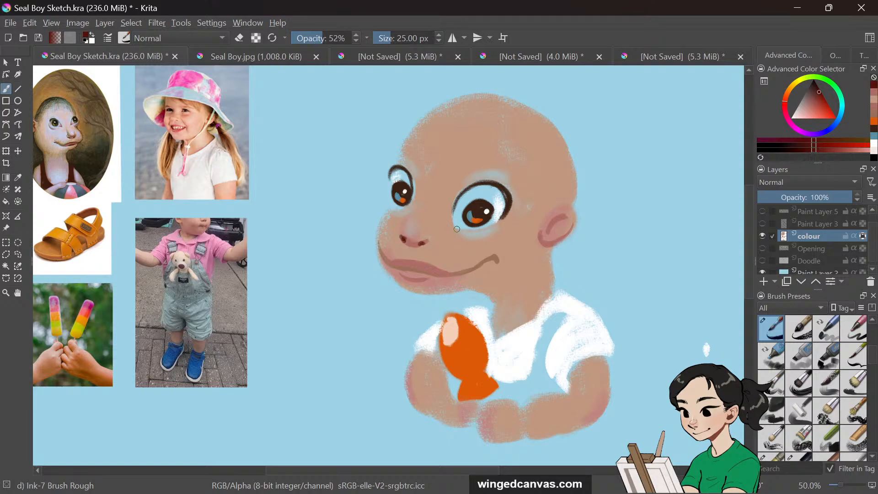
pyautogui.moveTo(400, 236); pyautogui.dragTo(425, 243)
# Try drawing the mouth line at 67% opacity with several brush sizes
pyautogui.moveTo(324, 38); pyautogui.dragTo(339, 38)
pyautogui.moveTo(398, 38)
pyautogui.mouseDown()
pyautogui.moveTo(375, 39)
pyautogui.moveTo(403, 38)
pyautogui.mouseUp()
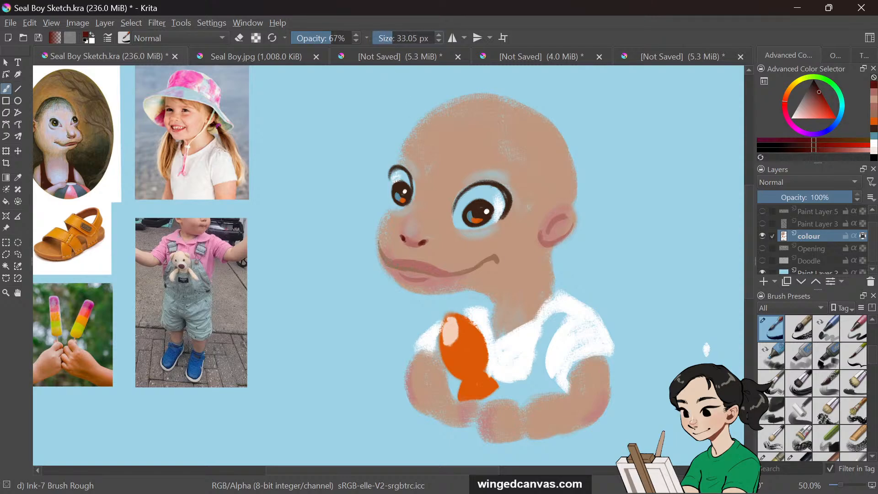
pyautogui.moveTo(390, 262); pyautogui.dragTo(411, 268)
pyautogui.hotkey('ctrl', 'z')
pyautogui.click(385, 40)
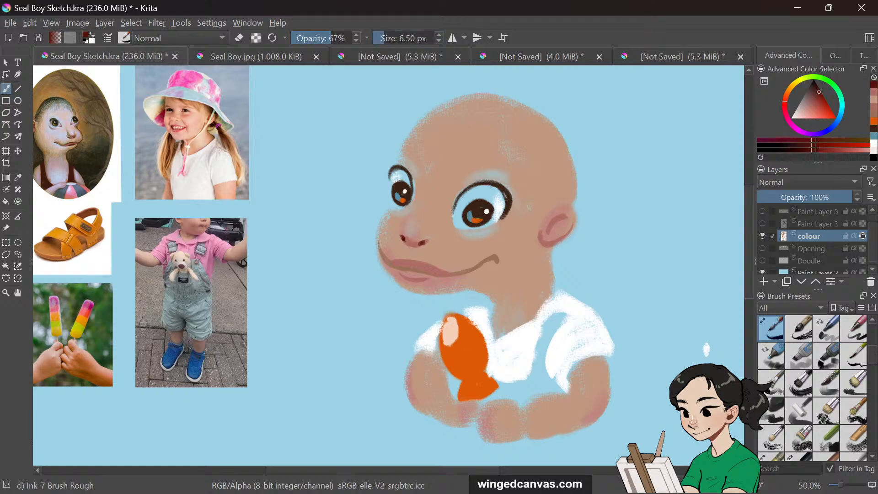
pyautogui.click(390, 39)
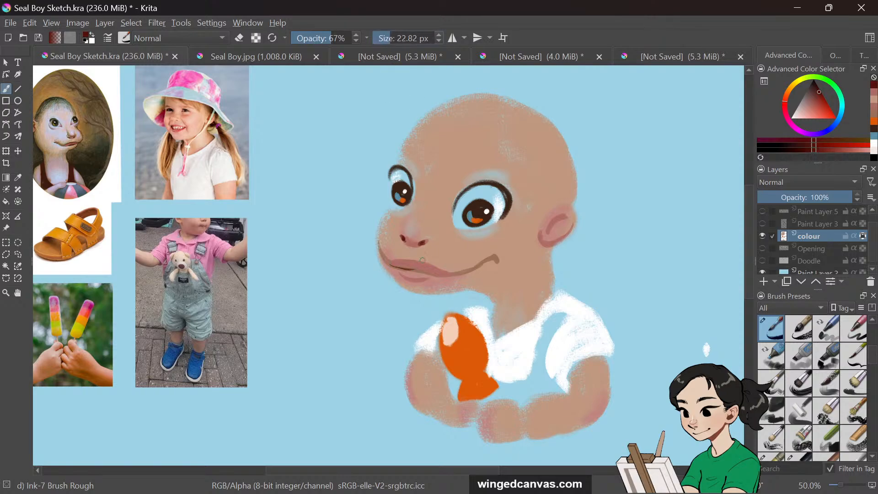
pyautogui.moveTo(389, 264); pyautogui.dragTo(413, 269)
pyautogui.hotkey('ctrl', 'z')
# Switch to the Charcoal pencil large preset at about 21 px and redraw the mouth line
pyautogui.rightClick(644, 308)
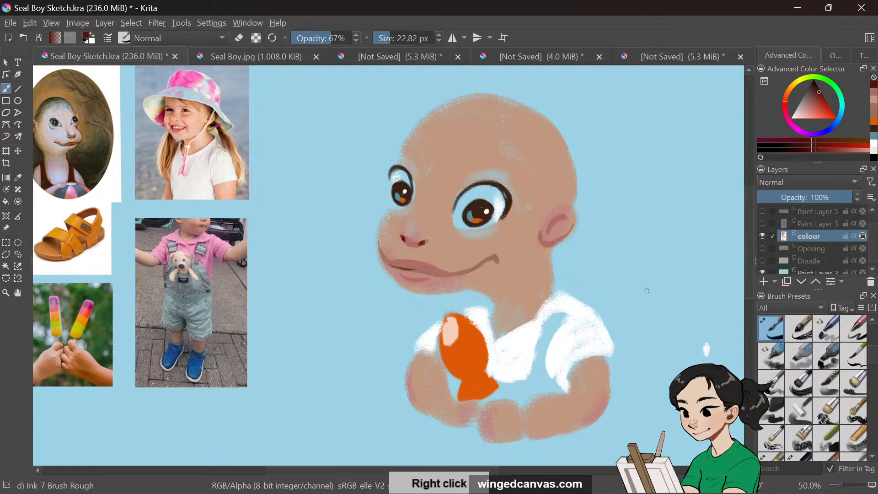
pyautogui.rightClick(640, 287)
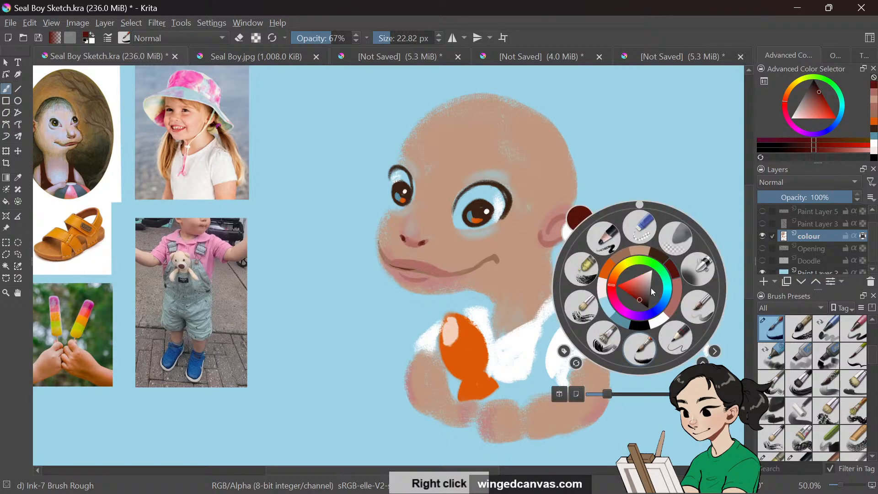
pyautogui.click(608, 240)
pyautogui.moveTo(411, 39)
pyautogui.mouseDown()
pyautogui.moveTo(380, 36)
pyautogui.moveTo(389, 37)
pyautogui.mouseUp()
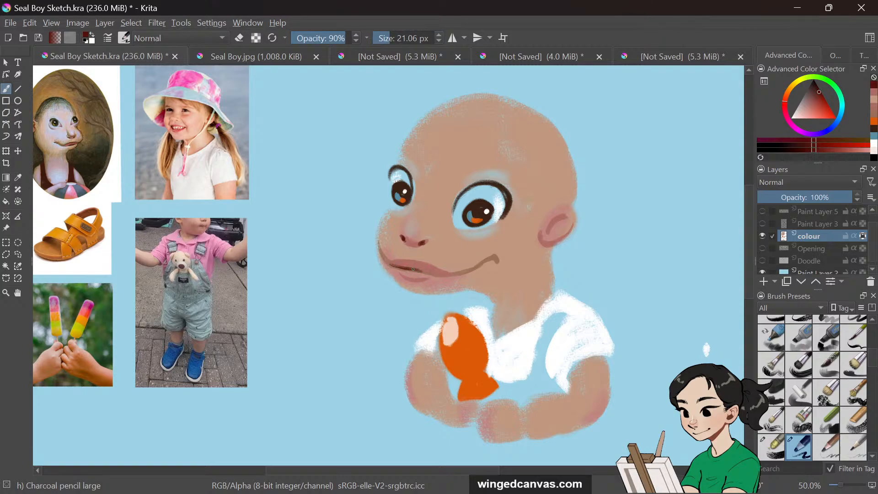
pyautogui.moveTo(491, 259); pyautogui.dragTo(479, 265)
pyautogui.moveTo(382, 249)
pyautogui.mouseDown()
pyautogui.moveTo(392, 265)
pyautogui.moveTo(451, 272)
pyautogui.mouseUp()
# Sample the skin tones and blend strokes over the left mouth corner and the right cheek
pyautogui.click(18, 177)
pyautogui.click(521, 227)
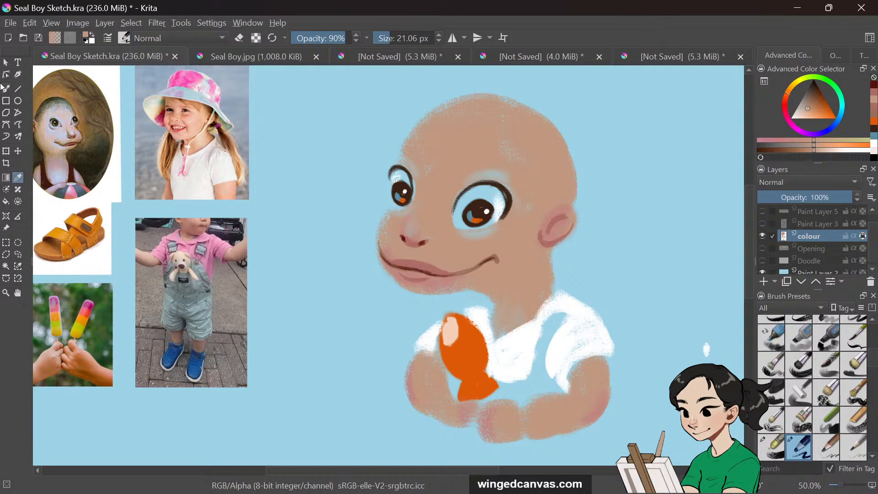
pyautogui.click(6, 88)
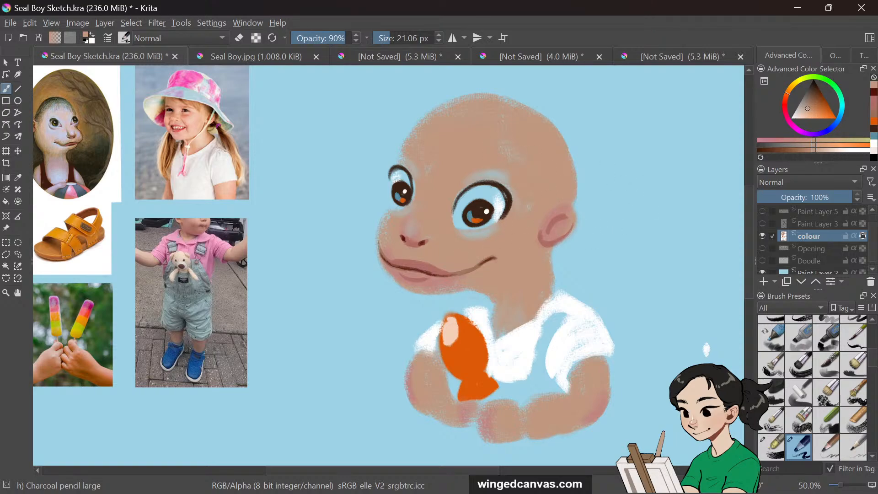
pyautogui.press('p')
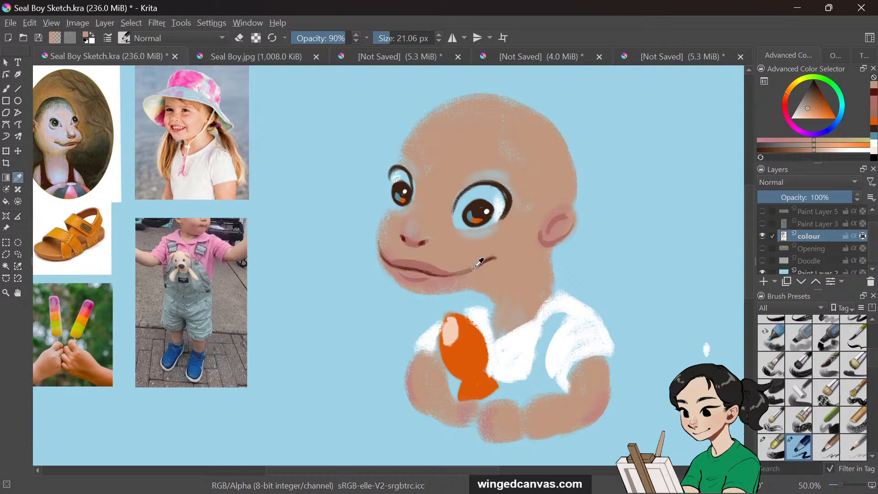
pyautogui.click(478, 263)
pyautogui.press('b')
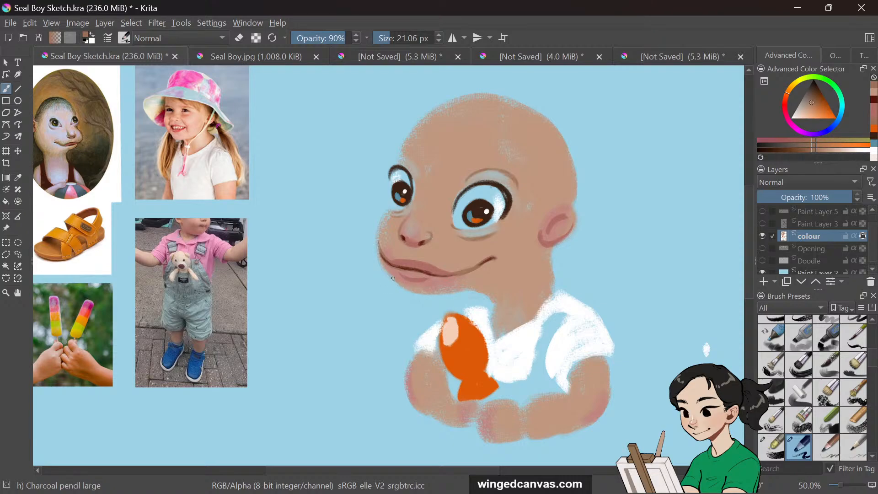
pyautogui.moveTo(396, 282); pyautogui.dragTo(407, 288)
pyautogui.moveTo(548, 255); pyautogui.dragTo(549, 271)
# Lower brush opacity to 80%, resample skin tones and blend strokes across the top of the head and beside the ear
pyautogui.press('i')
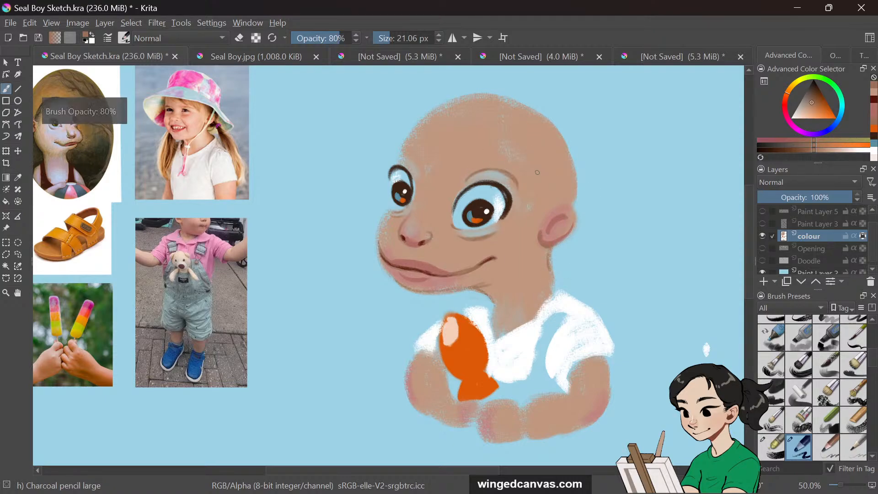
pyautogui.click(18, 178)
pyautogui.press('o')
pyautogui.click(556, 158)
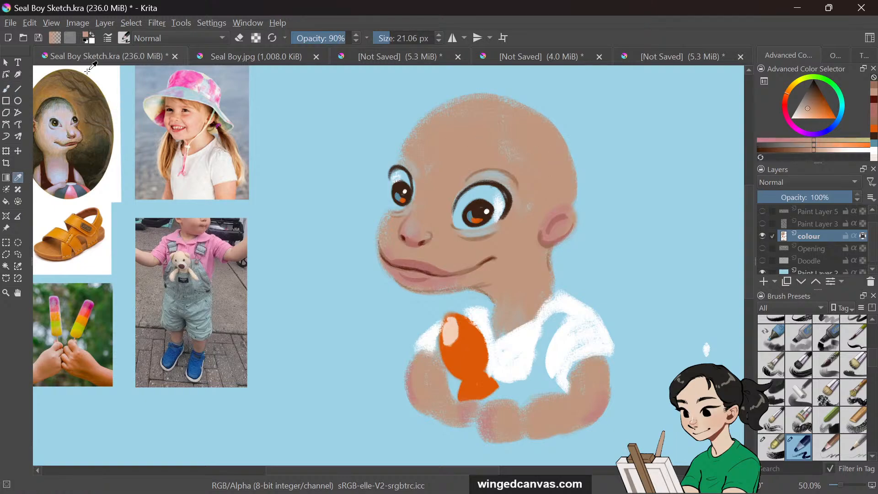
pyautogui.click(7, 92)
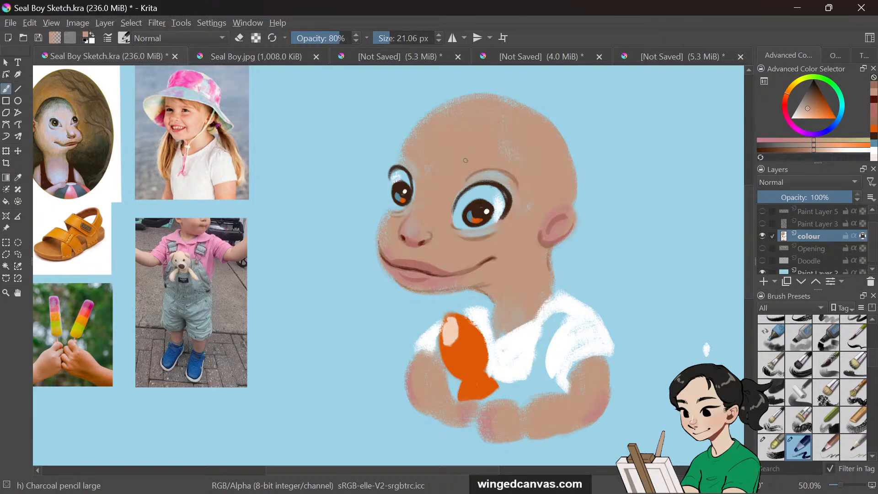
pyautogui.moveTo(464, 182); pyautogui.dragTo(500, 165)
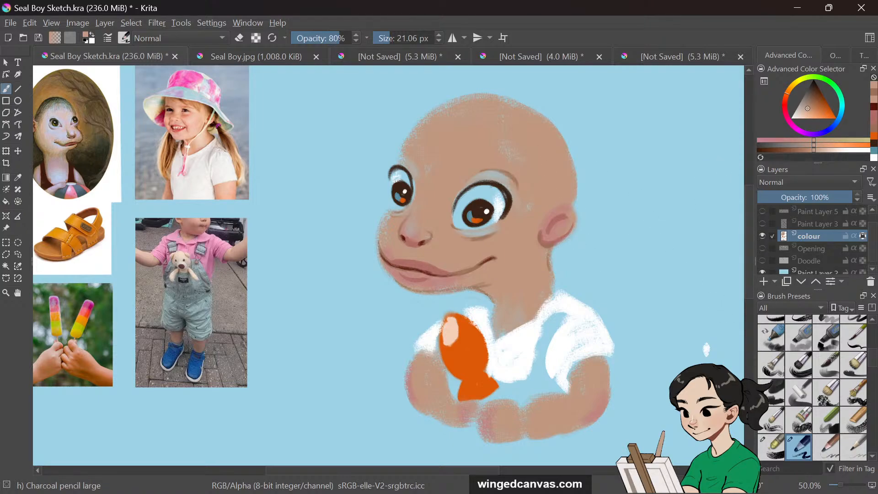
pyautogui.press('o')
pyautogui.keyDown('ctrl'); pyautogui.click(549, 241); pyautogui.keyUp('ctrl')
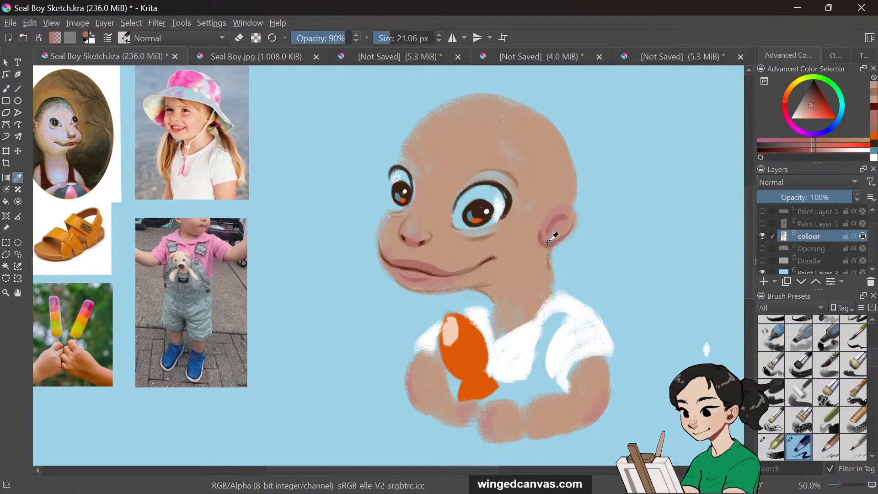
pyautogui.press('b')
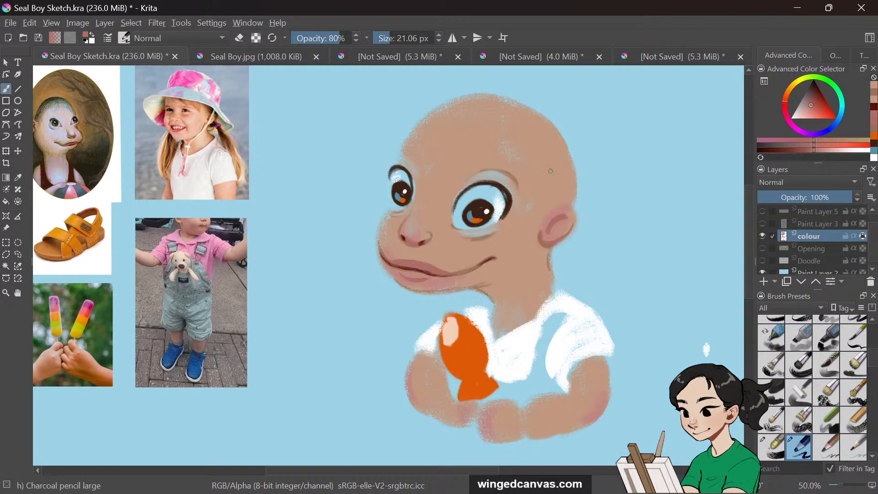
pyautogui.moveTo(557, 207); pyautogui.dragTo(560, 205)
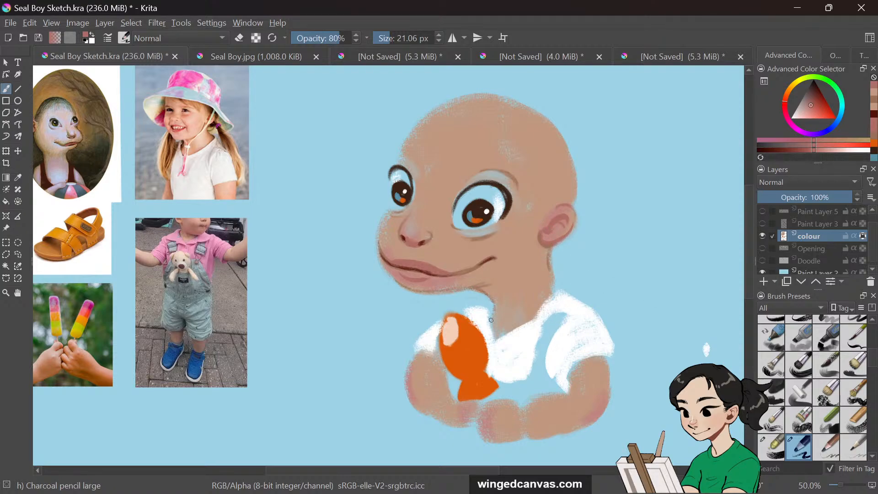
# Paint skin strokes shaping both arms and a fist below the fish
pyautogui.moveTo(750, 263); pyautogui.dragTo(747, 309)
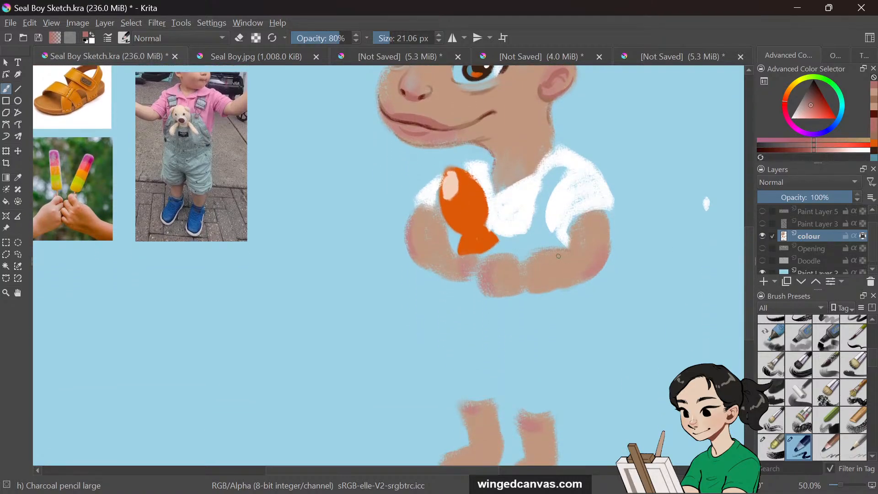
pyautogui.moveTo(581, 256); pyautogui.dragTo(566, 249)
pyautogui.moveTo(577, 219); pyautogui.dragTo(610, 221)
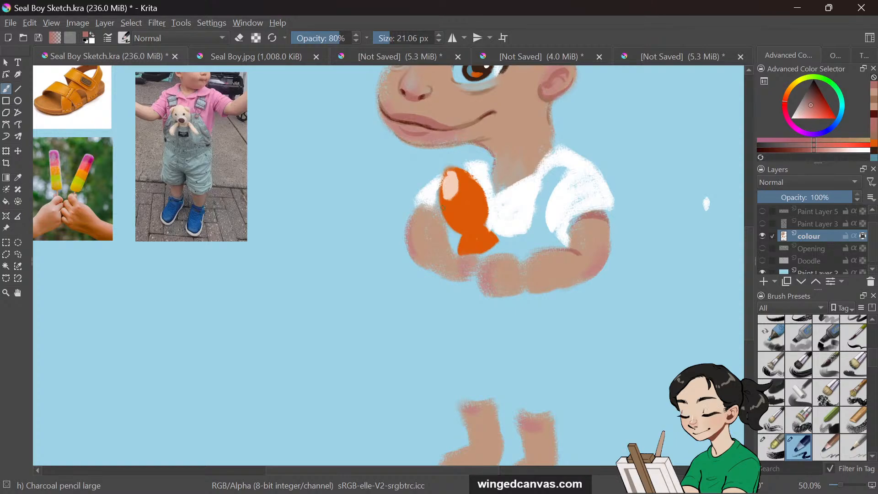
pyautogui.moveTo(415, 213); pyautogui.dragTo(439, 214)
pyautogui.moveTo(478, 271)
pyautogui.mouseDown()
pyautogui.moveTo(499, 266)
pyautogui.moveTo(481, 282)
pyautogui.moveTo(500, 281)
pyautogui.moveTo(492, 286)
pyautogui.moveTo(479, 278)
pyautogui.moveTo(486, 293)
pyautogui.moveTo(534, 281)
pyautogui.moveTo(520, 293)
pyautogui.mouseUp()
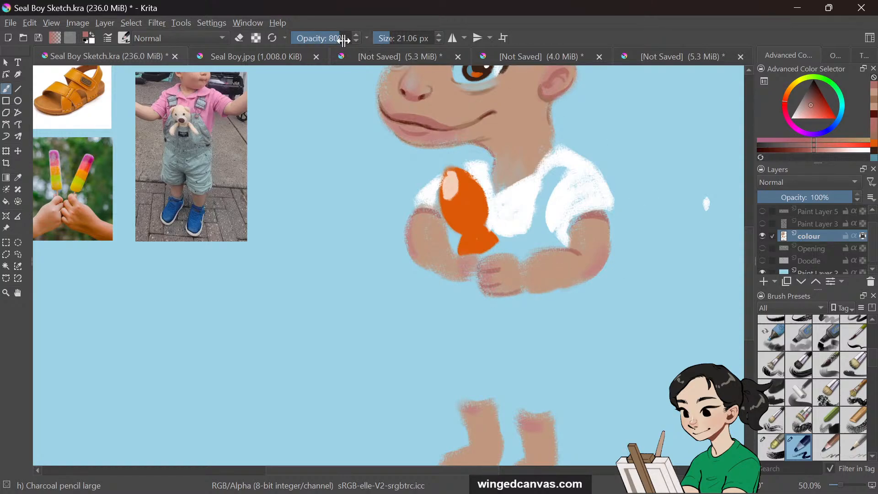
# Enlarge the brush to about 43 px, sample the arm colour and paint over the left arm
pyautogui.click(395, 38)
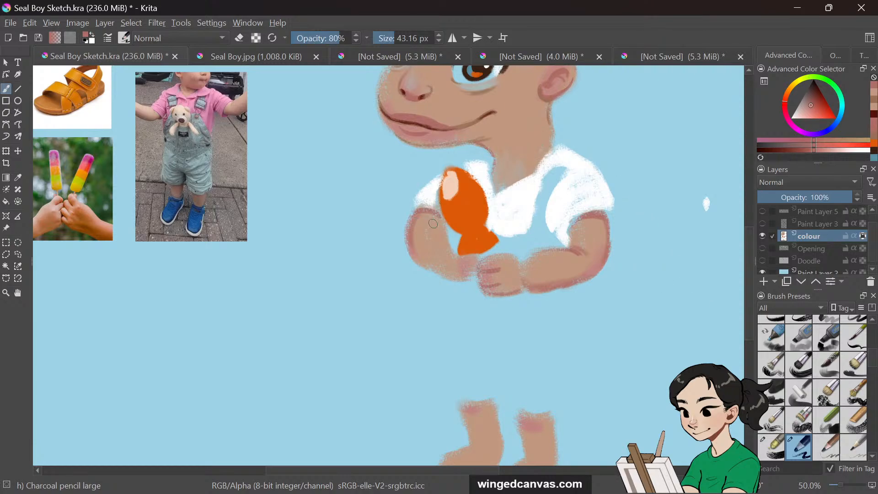
pyautogui.press('o')
pyautogui.press('p')
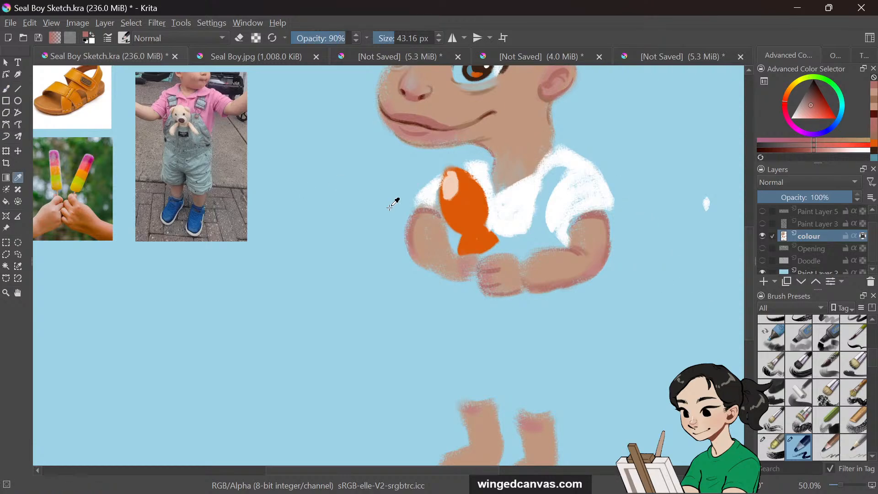
pyautogui.click(422, 234)
pyautogui.press('b')
pyautogui.press('i')
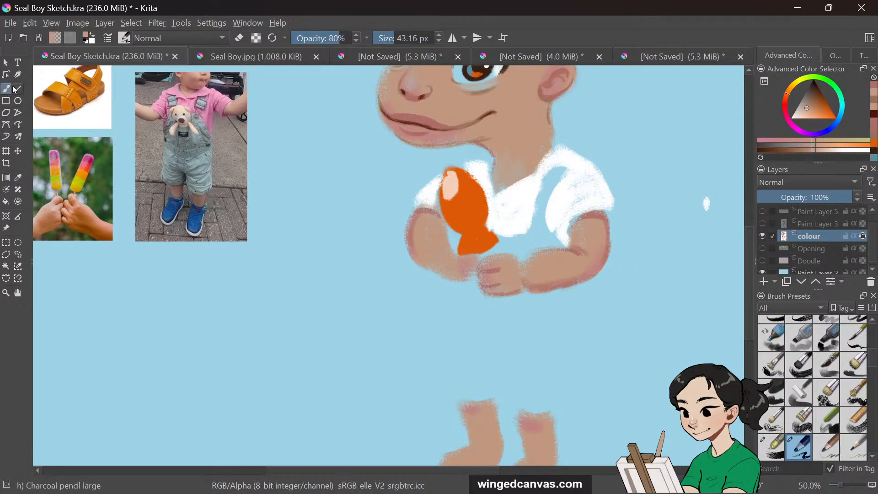
pyautogui.moveTo(420, 216)
pyautogui.mouseDown()
pyautogui.moveTo(411, 236)
pyautogui.moveTo(430, 254)
pyautogui.mouseUp()
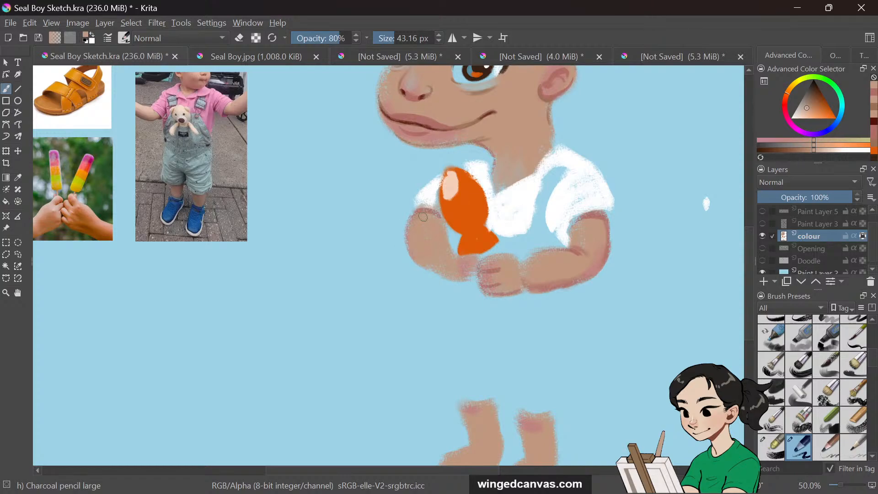
# Switch the brush to eraser mode and erase stray marks on the arms, the white dot, the feet and the snout
pyautogui.click(240, 39)
pyautogui.click(864, 236)
pyautogui.moveTo(525, 288)
pyautogui.mouseDown()
pyautogui.moveTo(585, 289)
pyautogui.moveTo(573, 292)
pyautogui.mouseUp()
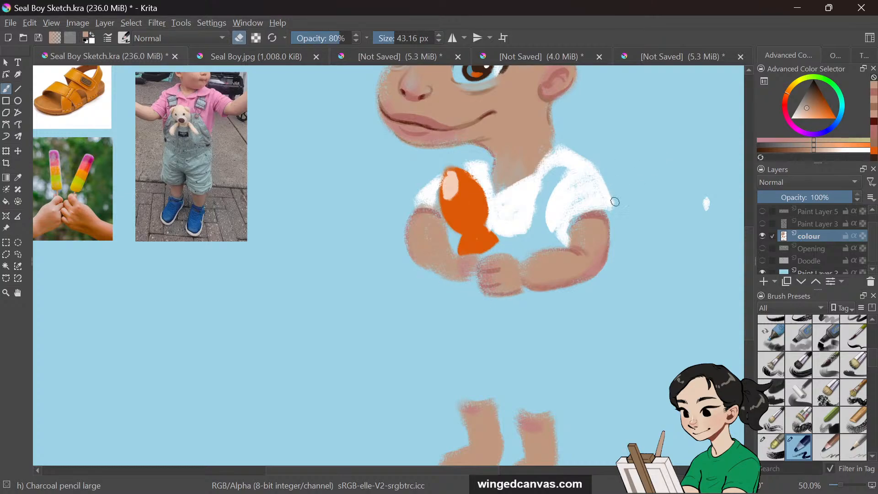
pyautogui.scroll(-3, 640, 333)
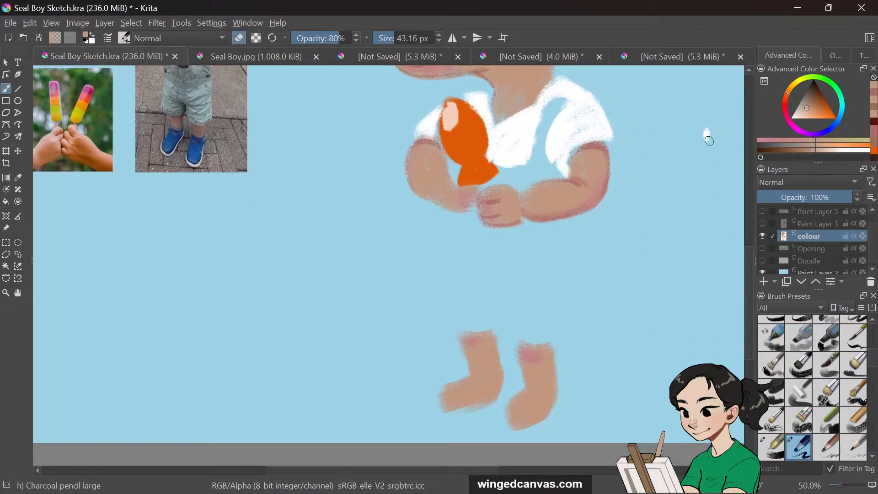
pyautogui.moveTo(709, 141); pyautogui.dragTo(711, 125)
pyautogui.moveTo(556, 343); pyautogui.dragTo(562, 400)
pyautogui.moveTo(749, 271); pyautogui.dragTo(750, 214)
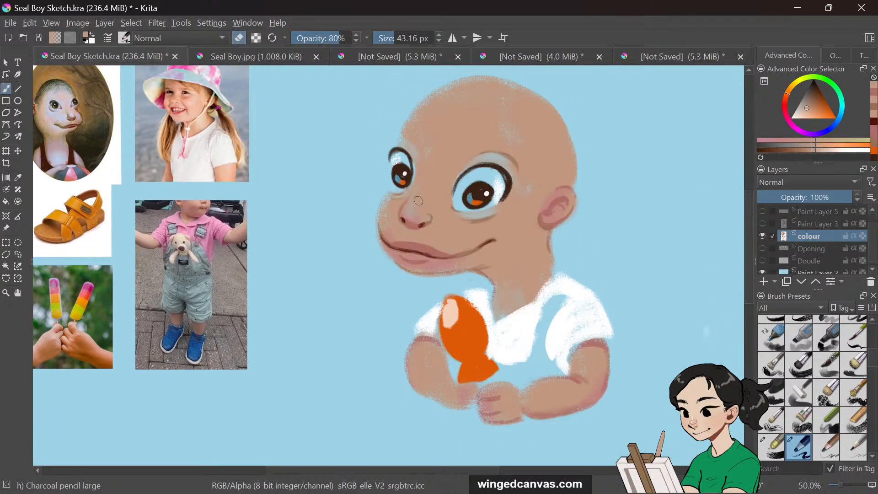
pyautogui.moveTo(412, 206); pyautogui.dragTo(410, 211)
pyautogui.moveTo(453, 250); pyautogui.dragTo(464, 244)
# Set brush opacity to 46% and turn eraser mode off
pyautogui.click(324, 38)
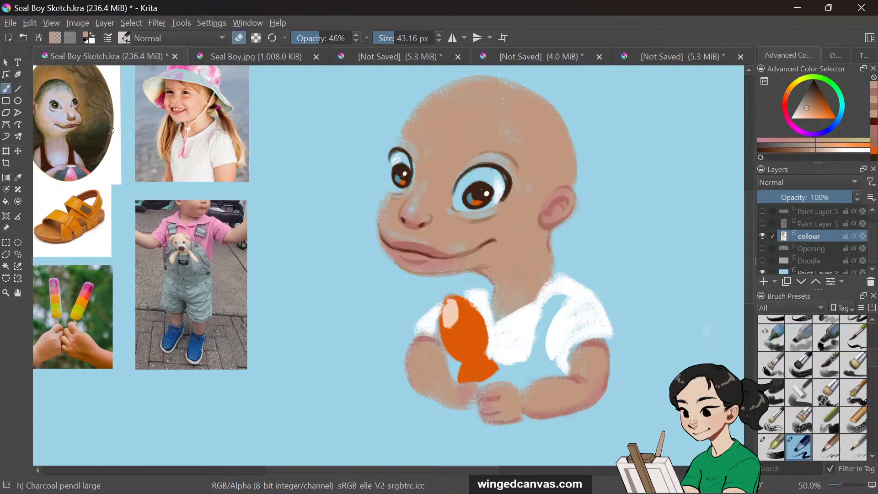
pyautogui.click(19, 177)
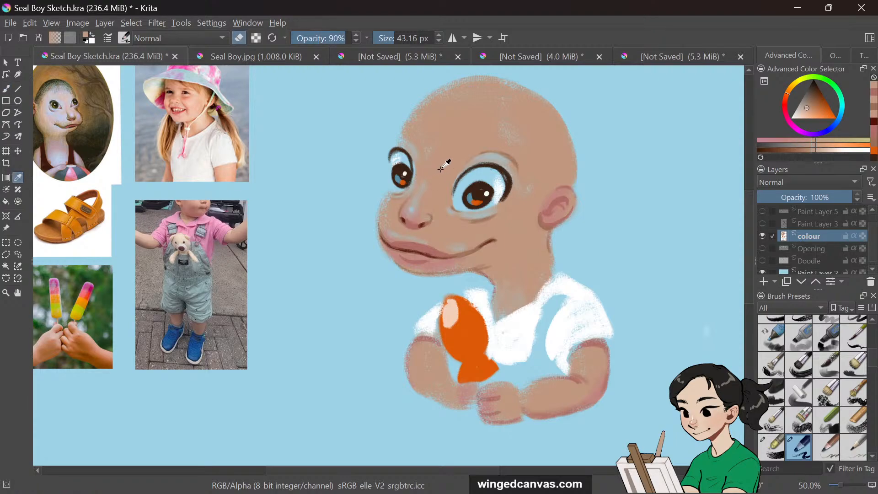
pyautogui.press('e')
pyautogui.click(9, 90)
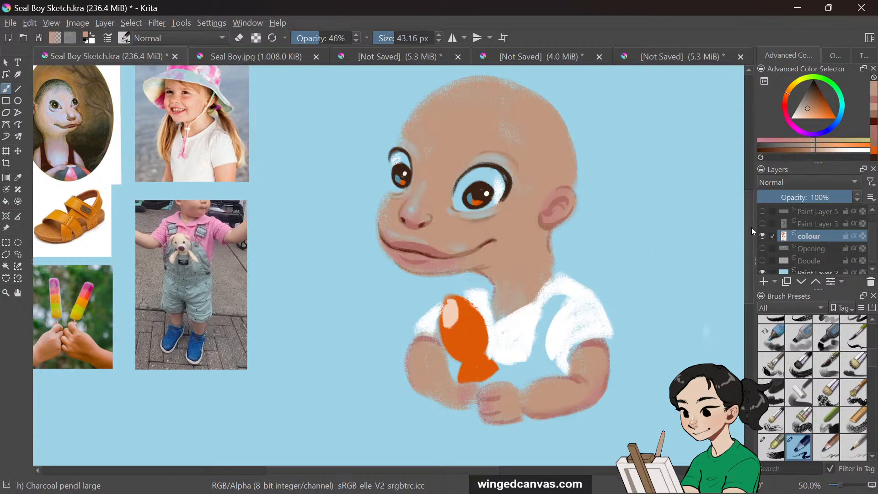
pyautogui.scroll(-4, 749, 247)
pyautogui.scroll(2, 734, 283)
pyautogui.scroll(-2, 734, 265)
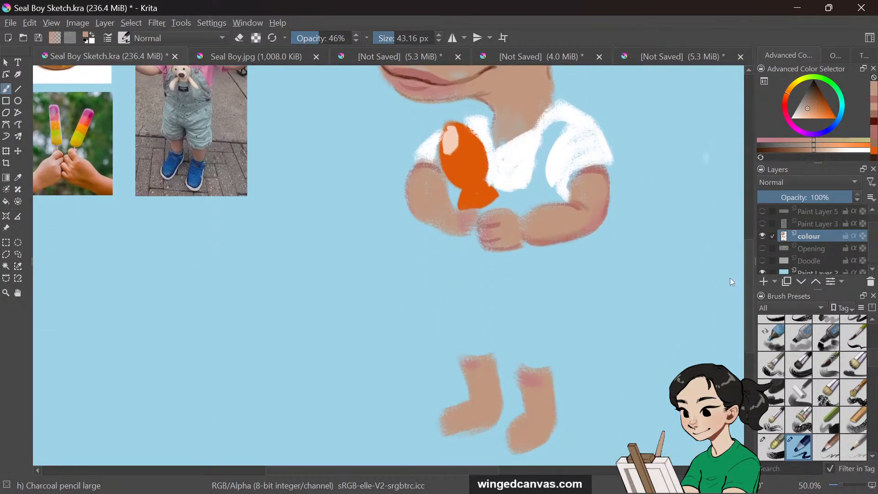
pyautogui.scroll(2, 731, 265)
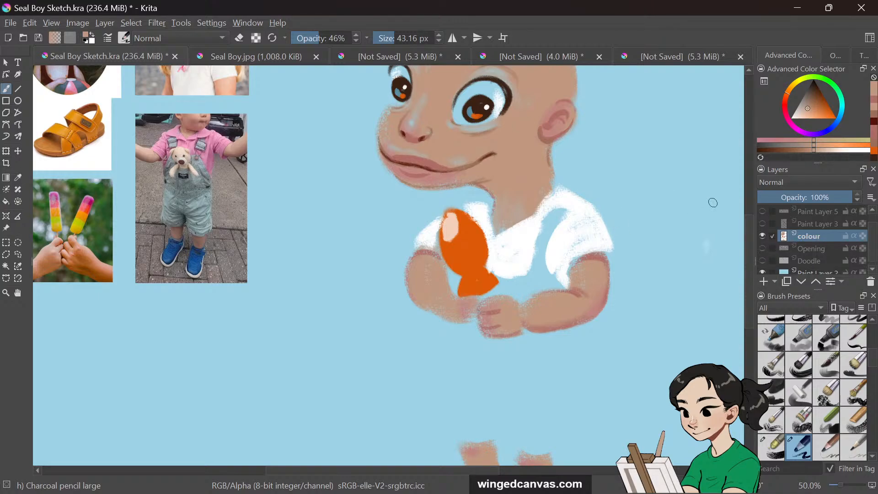
pyautogui.scroll(2, 747, 221)
pyautogui.scroll(1, 749, 220)
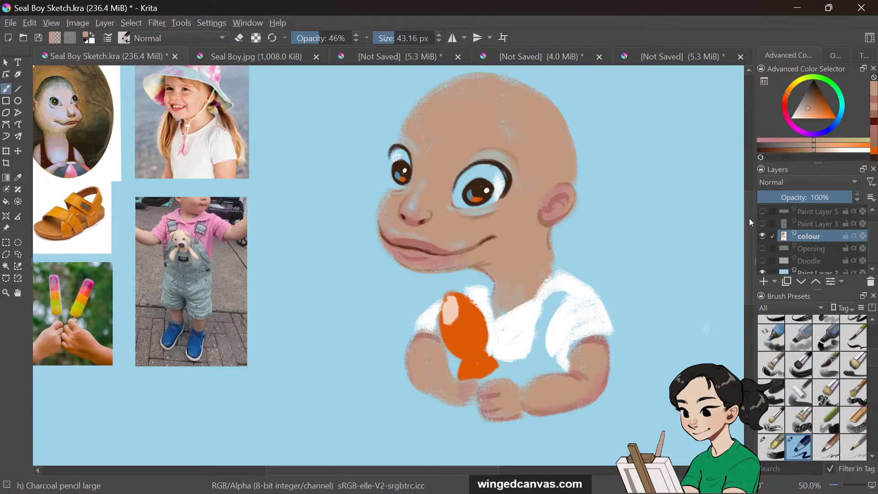
# Temporarily show Paint Layer 3 to compare the sketch against the colours, then hide it again
pyautogui.click(763, 224)
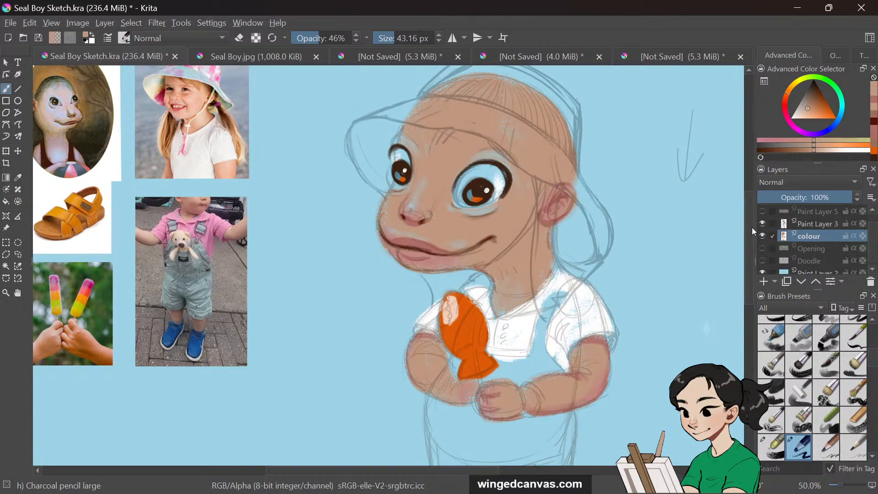
pyautogui.scroll(2, 750, 231)
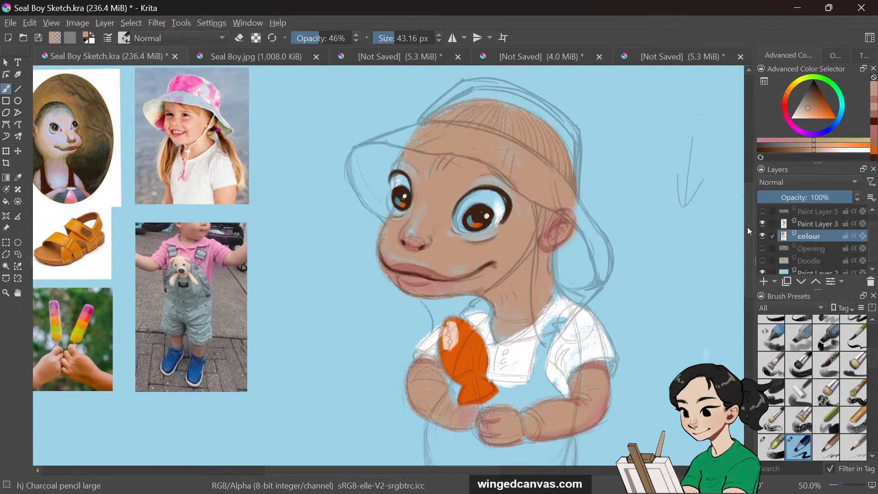
pyautogui.moveTo(747, 227)
pyautogui.mouseDown()
pyautogui.moveTo(745, 214)
pyautogui.moveTo(742, 223)
pyautogui.mouseUp()
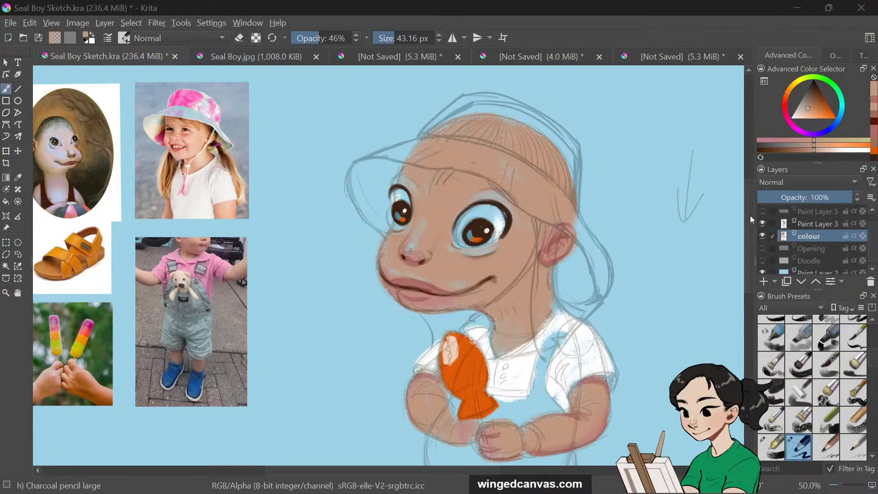
pyautogui.moveTo(750, 216); pyautogui.dragTo(747, 227)
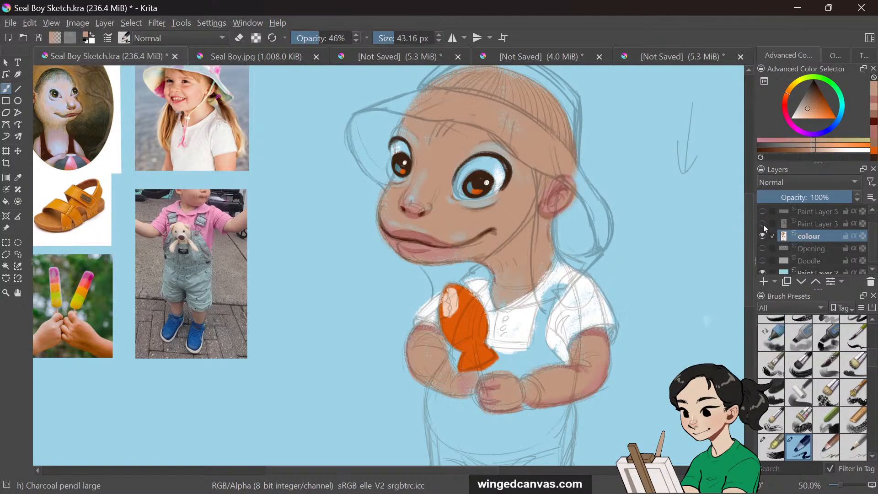
pyautogui.click(763, 224)
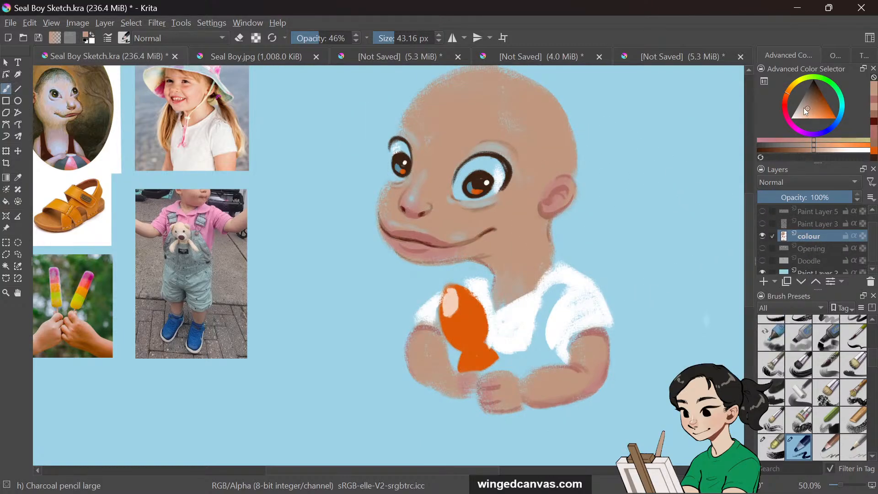
# Pick a light peach colour and dab a highlight on the fish
pyautogui.moveTo(806, 111); pyautogui.dragTo(797, 117)
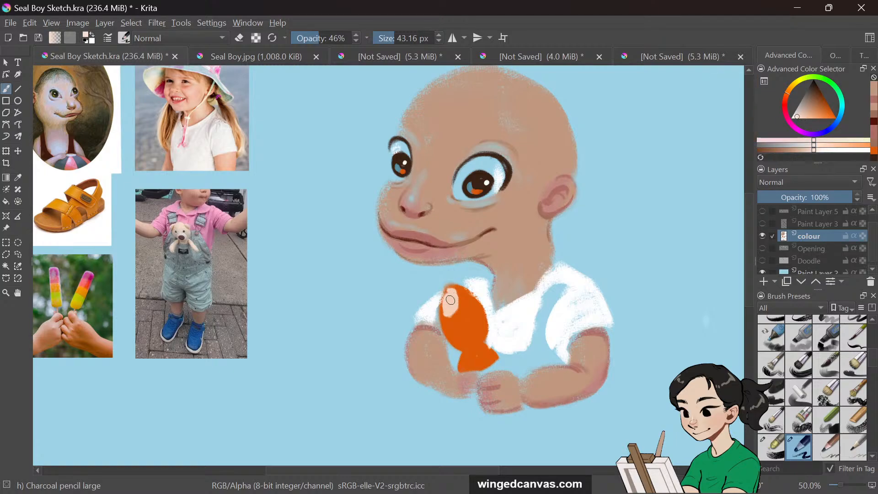
pyautogui.moveTo(451, 300)
pyautogui.mouseDown()
pyautogui.moveTo(449, 293)
pyautogui.moveTo(454, 305)
pyautogui.mouseUp()
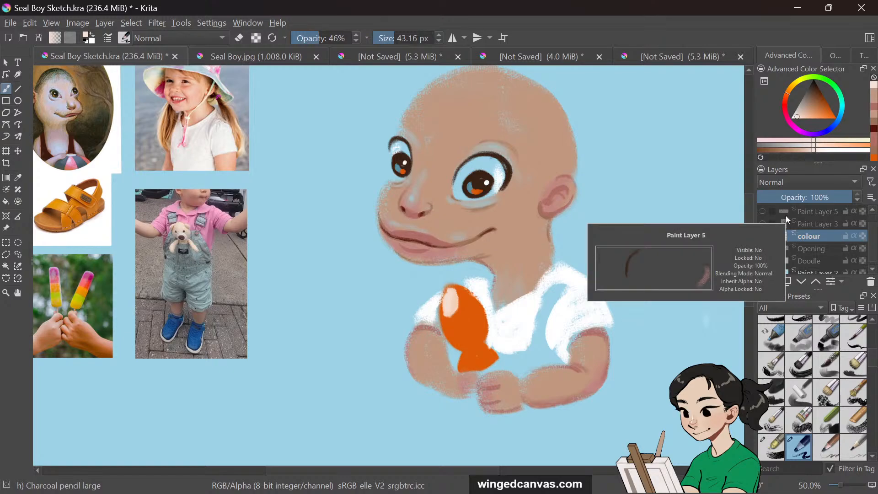
pyautogui.hotkey('ctrl', '-')
pyautogui.hotkey('ctrl', '-')
pyautogui.hotkey('ctrl', '+')
pyautogui.hotkey('ctrl', '-')
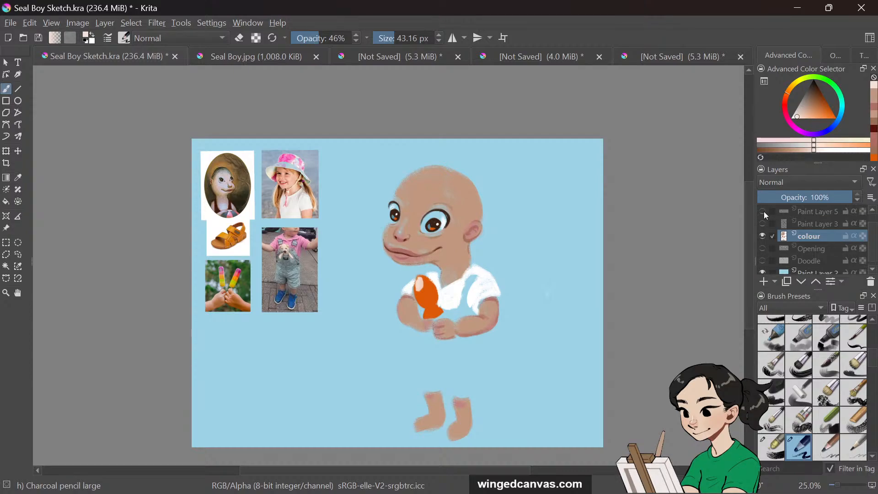
# Show the sketch layer and draw a freehand selection around the character's overalls
pyautogui.click(765, 227)
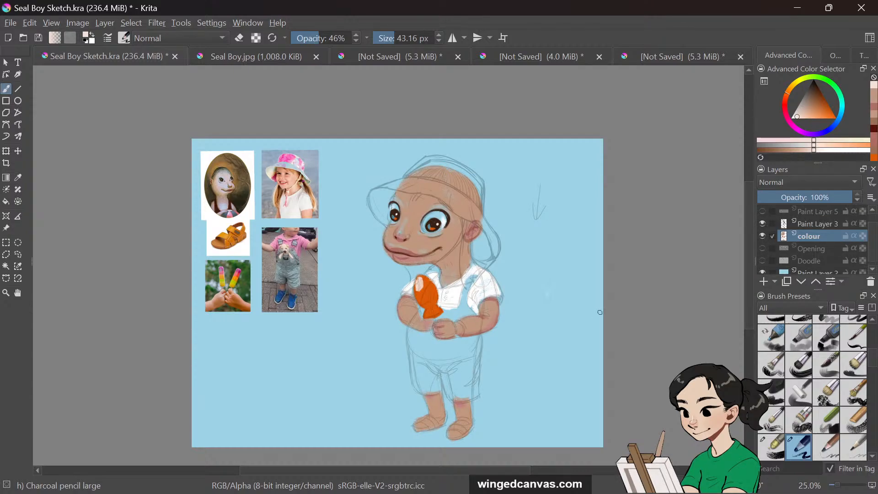
pyautogui.moveTo(750, 276); pyautogui.dragTo(750, 281)
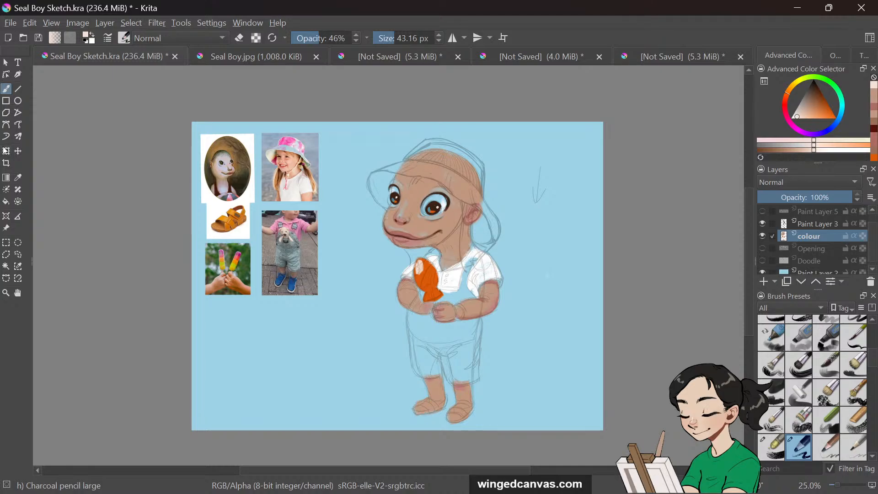
pyautogui.click(19, 255)
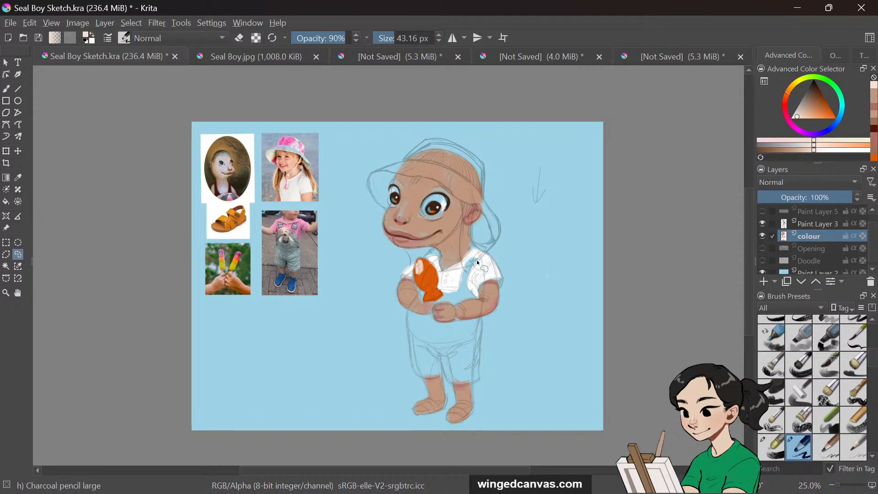
pyautogui.moveTo(466, 265)
pyautogui.mouseDown()
pyautogui.moveTo(456, 291)
pyautogui.moveTo(437, 289)
pyautogui.moveTo(441, 298)
pyautogui.moveTo(423, 302)
pyautogui.moveTo(420, 288)
pyautogui.moveTo(408, 311)
pyautogui.mouseUp()
pyautogui.moveTo(446, 374); pyautogui.dragTo(443, 367)
pyautogui.moveTo(475, 297)
pyautogui.mouseDown()
pyautogui.moveTo(477, 257)
pyautogui.moveTo(463, 266)
pyautogui.moveTo(456, 294)
pyautogui.moveTo(471, 264)
pyautogui.moveTo(461, 269)
pyautogui.moveTo(460, 298)
pyautogui.moveTo(472, 258)
pyautogui.mouseUp()
# Add a new paint layer and fill the overalls selection with green
pyautogui.click(767, 284)
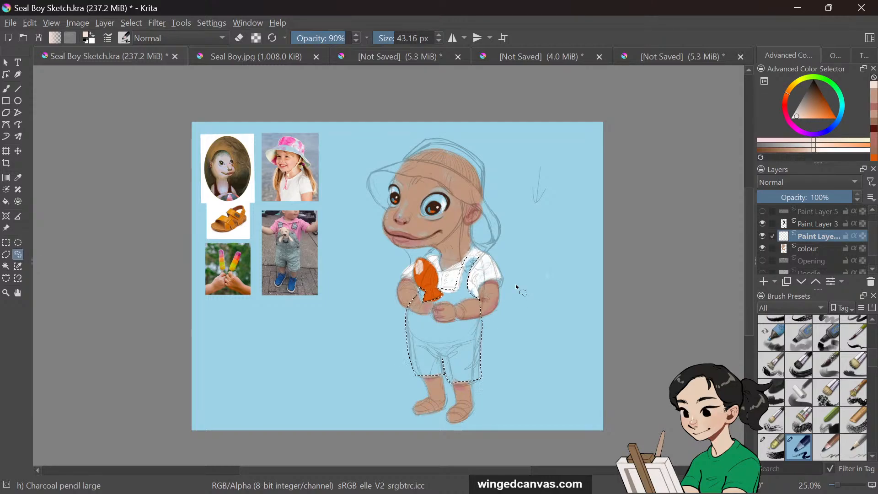
pyautogui.click(5, 201)
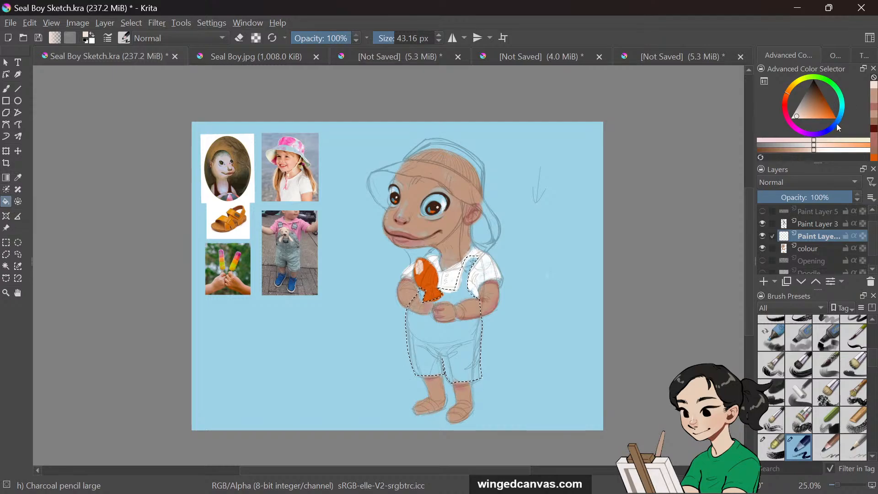
pyautogui.click(842, 99)
pyautogui.moveTo(840, 94); pyautogui.dragTo(832, 82)
pyautogui.moveTo(822, 114); pyautogui.dragTo(809, 108)
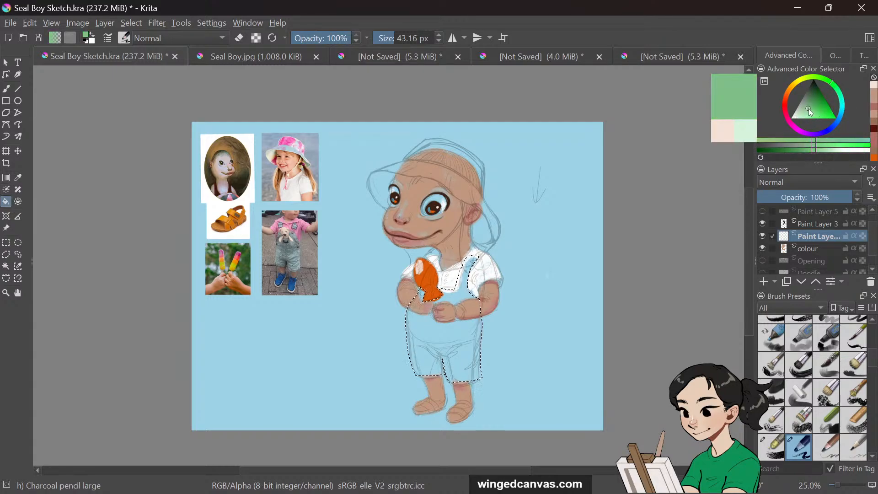
pyautogui.click(471, 292)
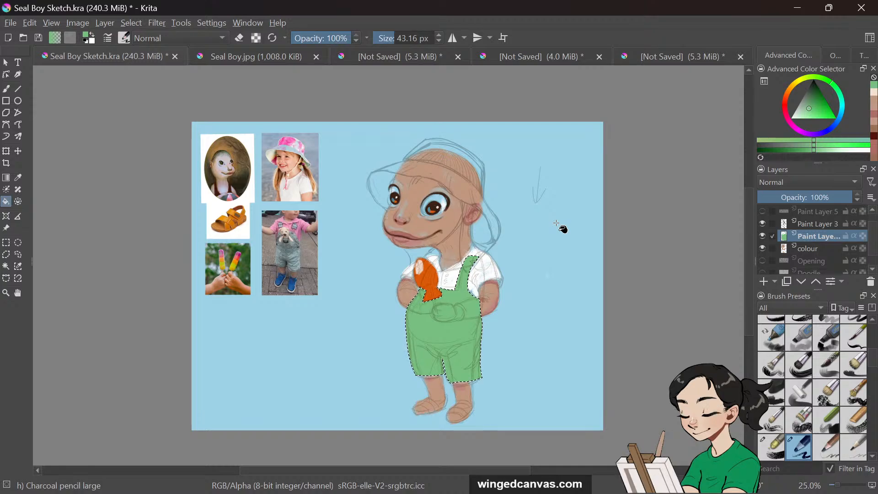
# Switch to editing the selection as a mask and undo the green fill
pyautogui.click(138, 23)
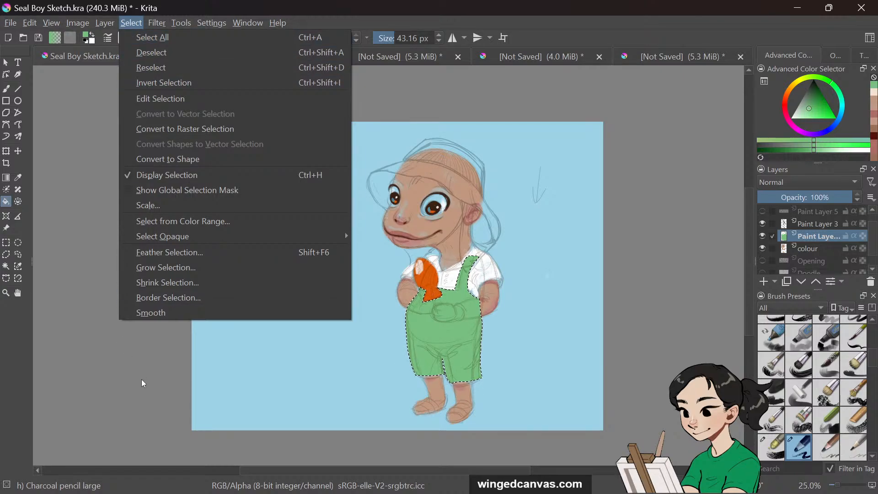
pyautogui.click(205, 99)
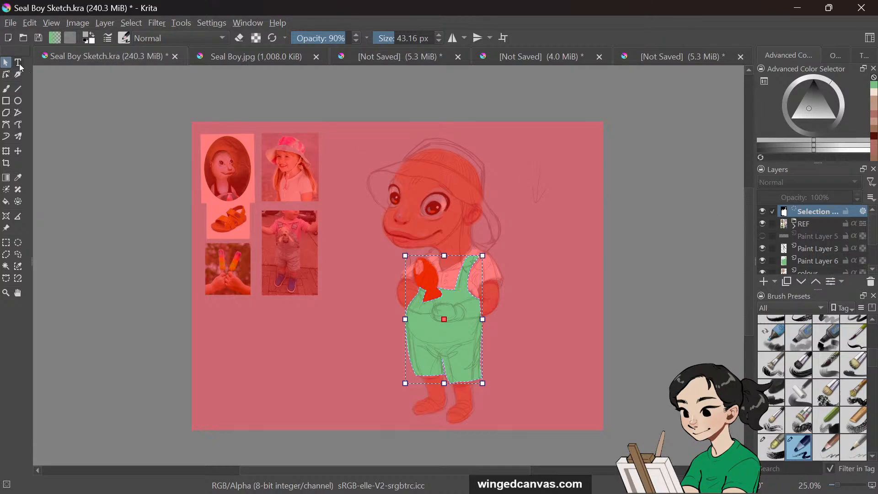
pyautogui.click(6, 88)
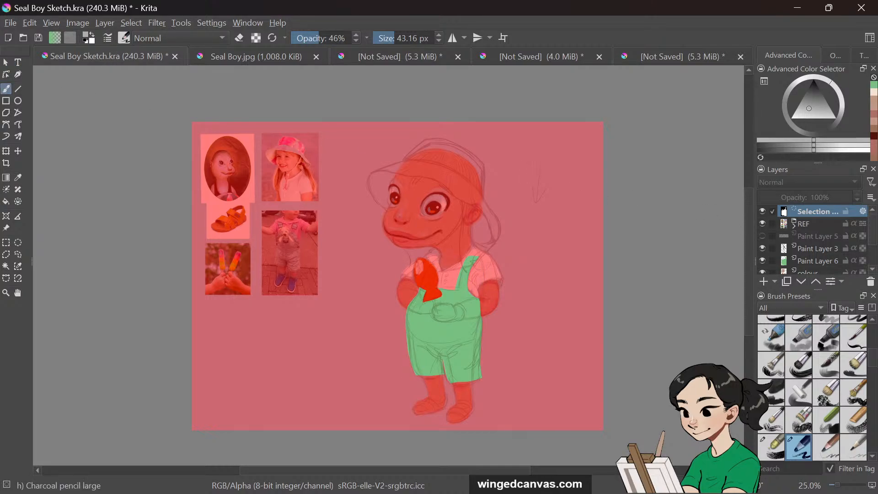
pyautogui.click(859, 59)
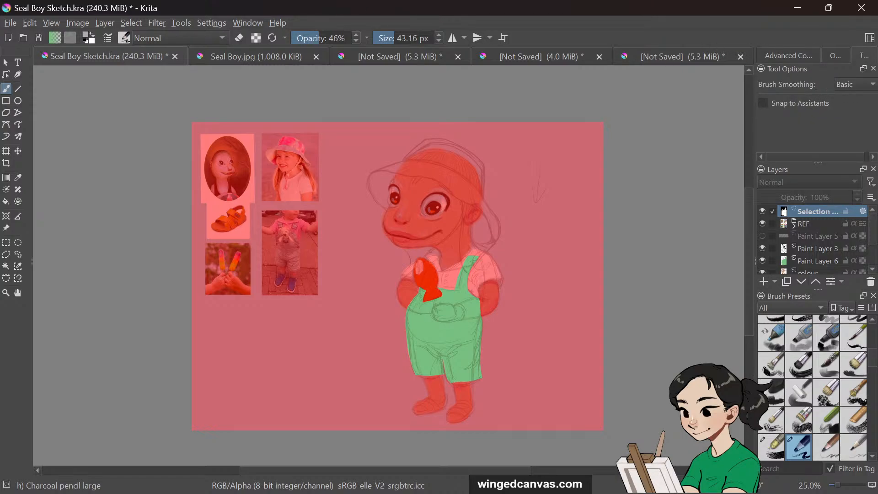
pyautogui.hotkey('ctrl', 'z')
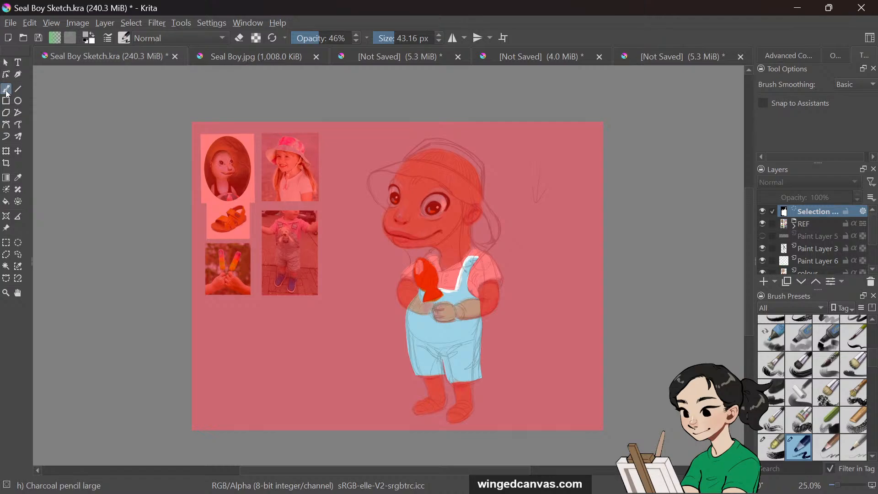
# Turn off selection editing and hide the selection mask layer
pyautogui.click(157, 23)
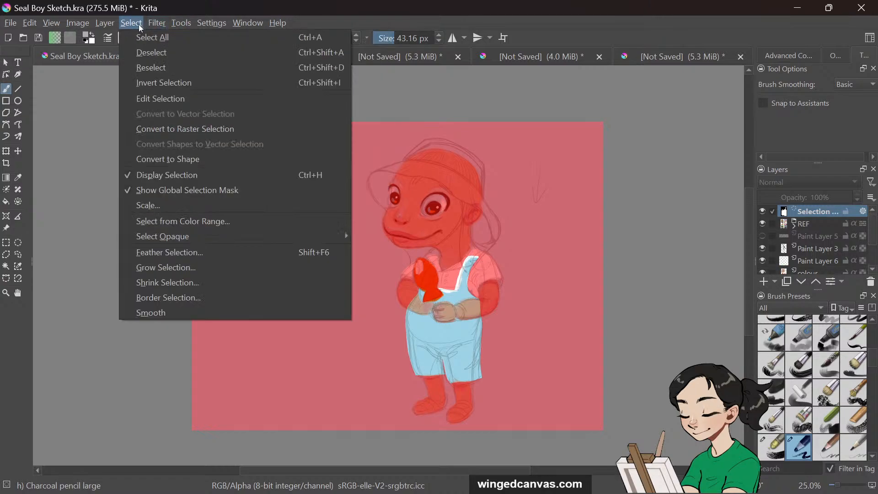
pyautogui.click(163, 99)
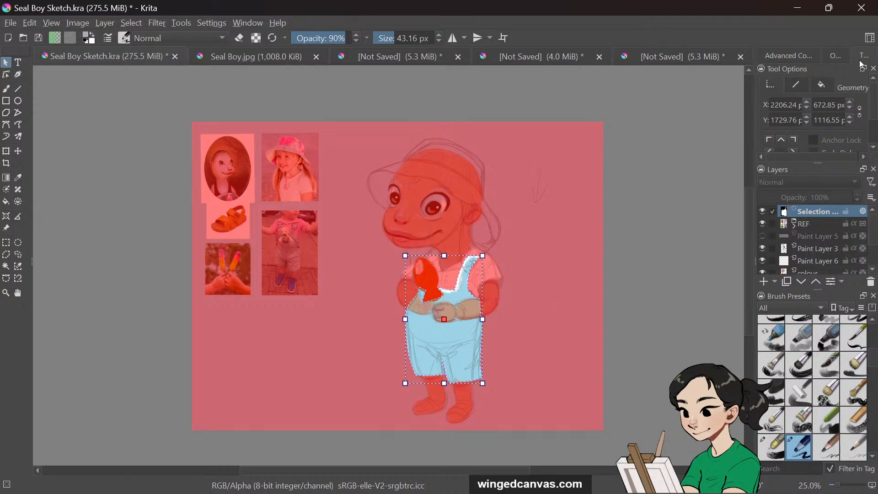
pyautogui.moveTo(876, 113)
pyautogui.mouseDown()
pyautogui.moveTo(875, 135)
pyautogui.moveTo(876, 99)
pyautogui.mouseUp()
pyautogui.click(6, 89)
pyautogui.click(18, 151)
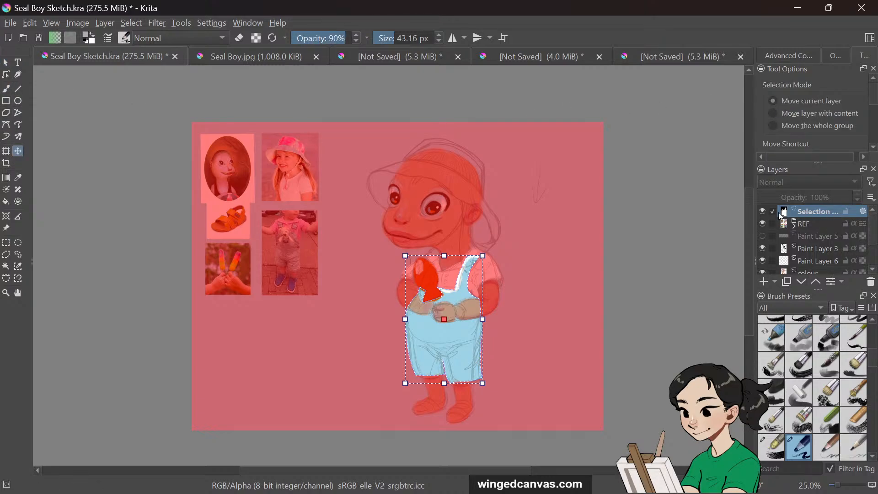
pyautogui.click(763, 212)
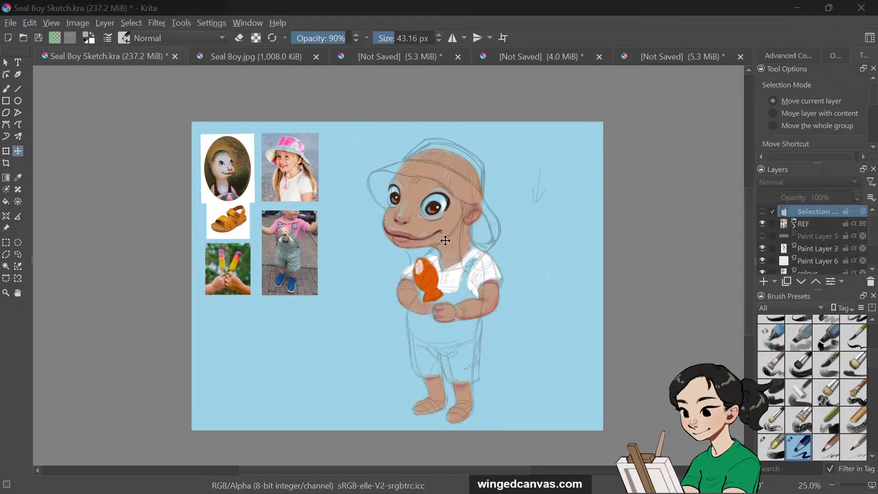
pyautogui.click(10, 22)
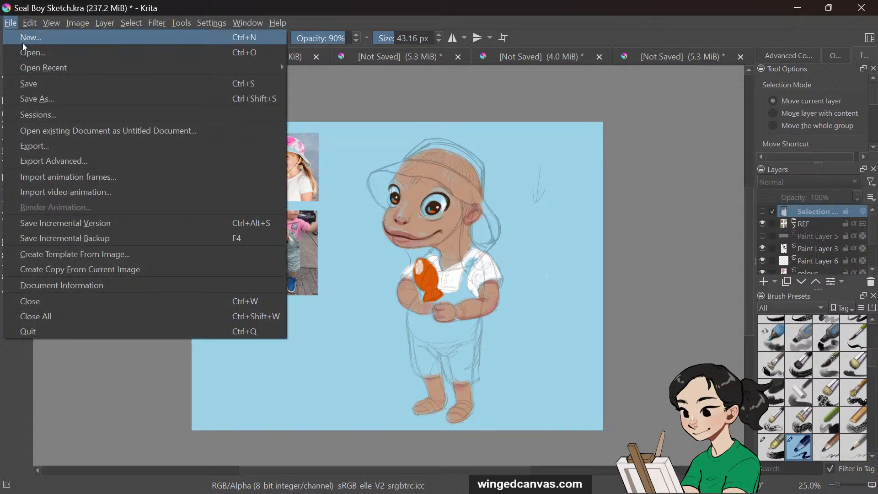
pyautogui.click(27, 53)
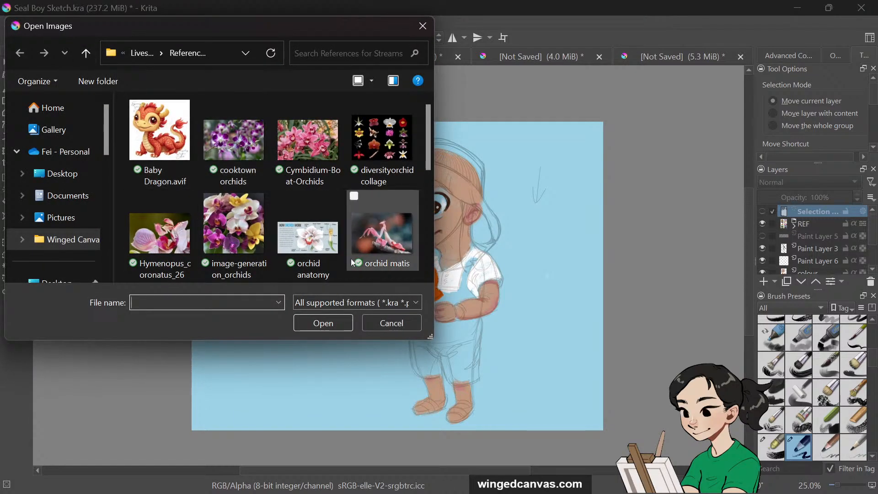
pyautogui.click(391, 323)
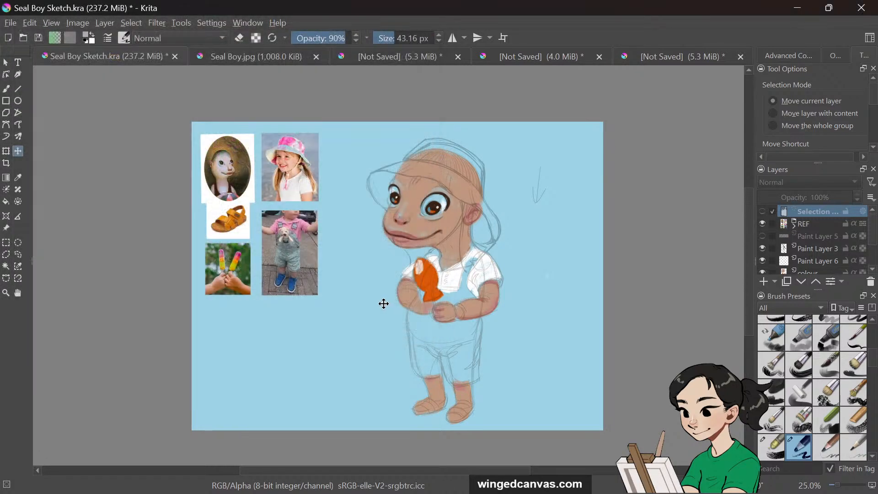
# Add a new layer and paste the copied watercolour image, interpreting it as Web (sRGB)
pyautogui.hotkey('ctrl', 'v')
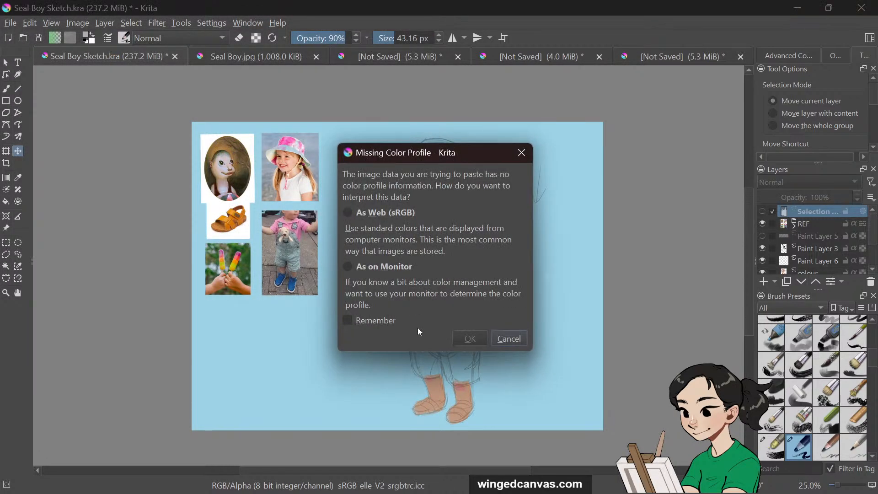
pyautogui.click(402, 213)
pyautogui.click(470, 338)
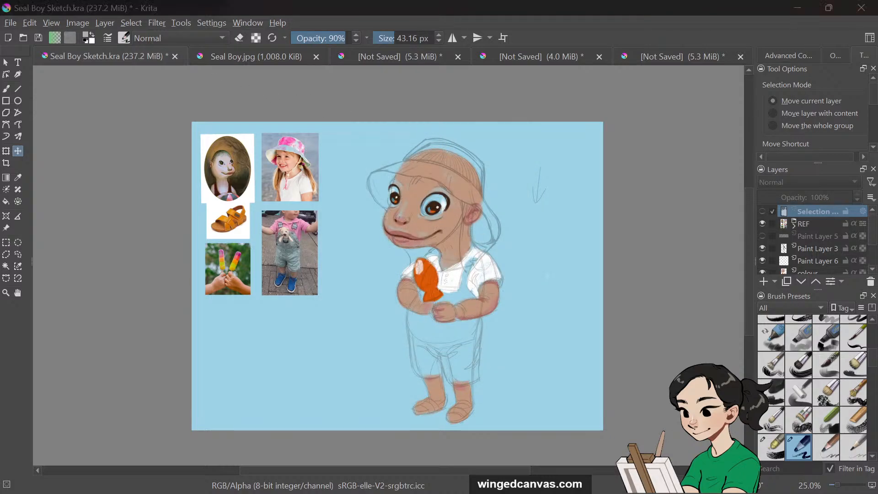
pyautogui.click(273, 206)
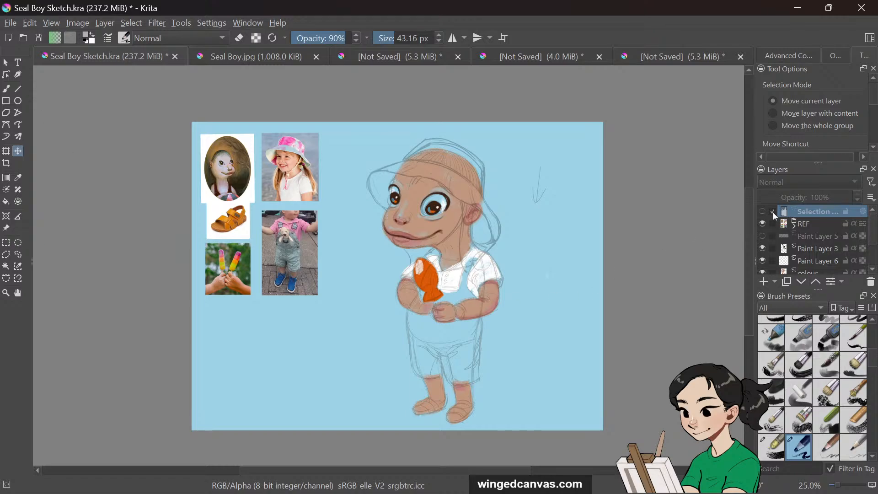
pyautogui.click(794, 228)
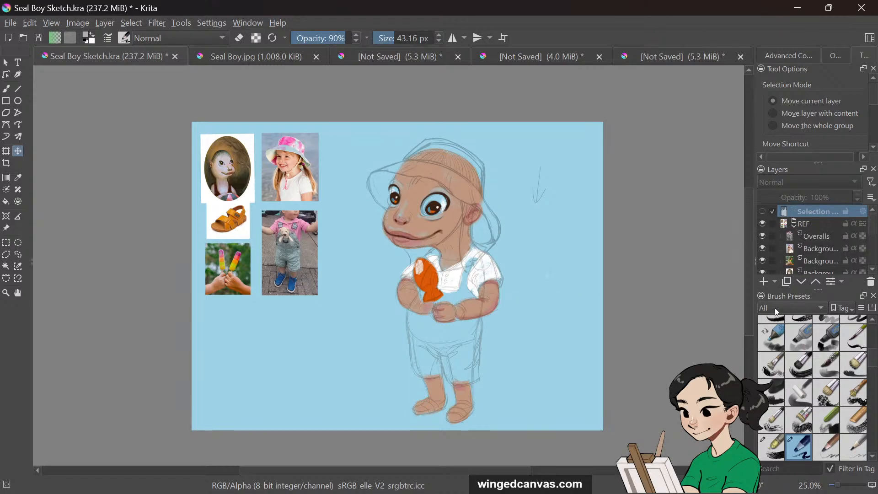
pyautogui.click(763, 282)
pyautogui.hotkey('ctrl', 'v')
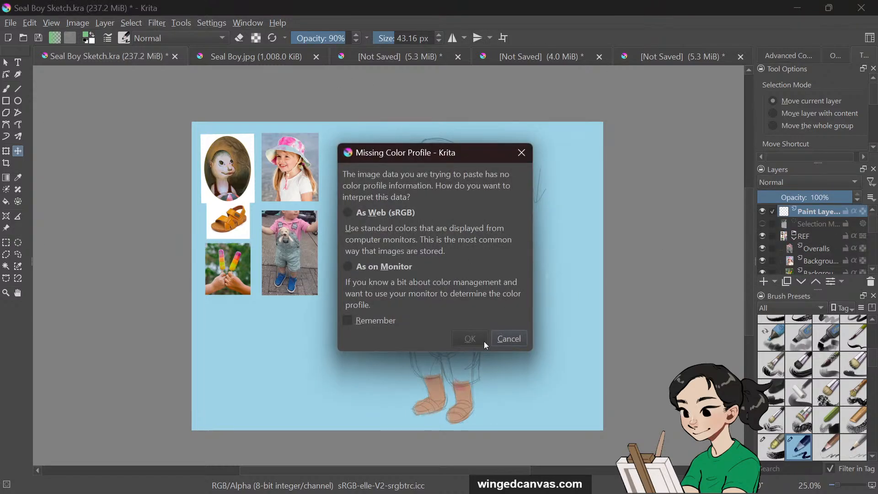
pyautogui.click(398, 220)
pyautogui.click(469, 339)
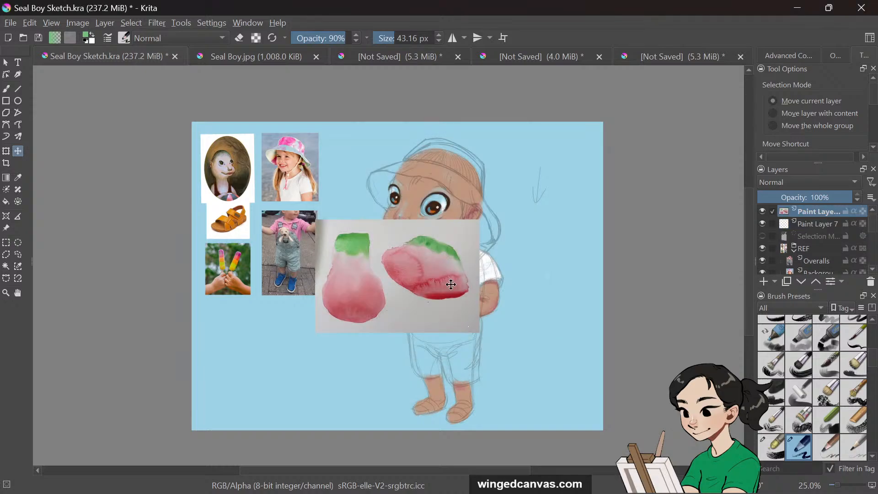
# Scale up the pasted watercolour image and position it over the character's head
pyautogui.hotkey('ctrl', 't')
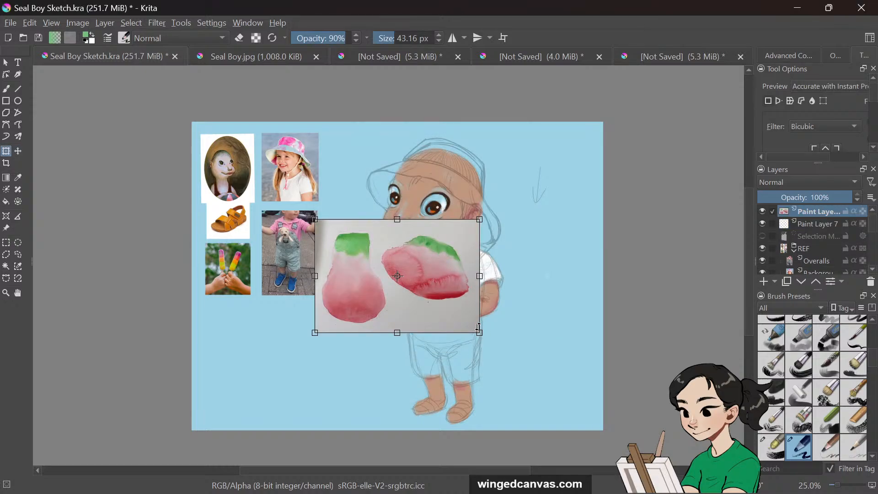
pyautogui.moveTo(480, 330); pyautogui.dragTo(631, 435)
pyautogui.moveTo(579, 354); pyautogui.dragTo(493, 258)
pyautogui.moveTo(546, 341); pyautogui.dragTo(504, 311)
pyautogui.moveTo(428, 255); pyautogui.dragTo(465, 258)
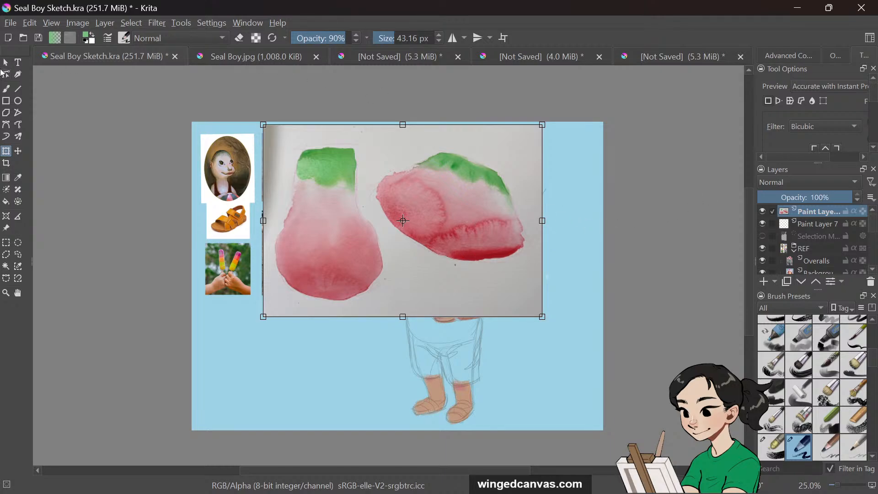
# Lower the watercolour layer's opacity to 67% and move it over the head
pyautogui.click(6, 64)
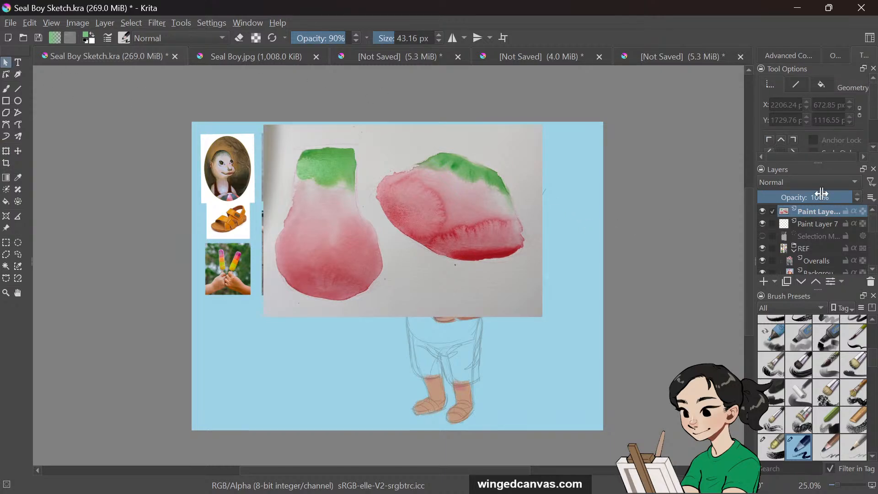
pyautogui.moveTo(819, 197); pyautogui.dragTo(824, 197)
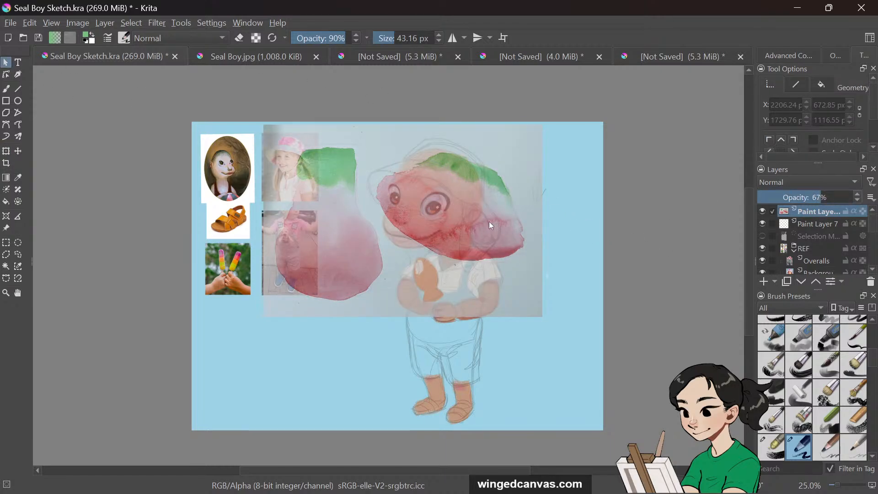
pyautogui.click(18, 151)
pyautogui.moveTo(430, 225); pyautogui.dragTo(416, 207)
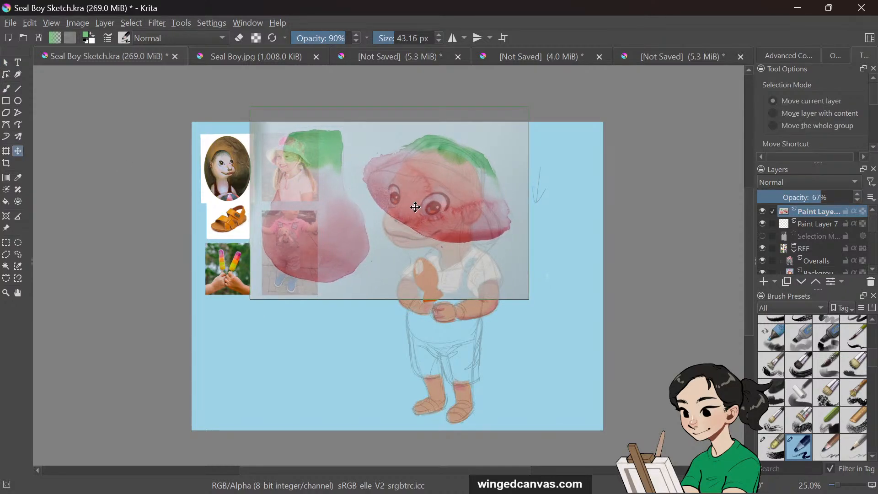
# Rotate the watercolour image slightly to fit the hat area and confirm the transform
pyautogui.hotkey('ctrl', 't')
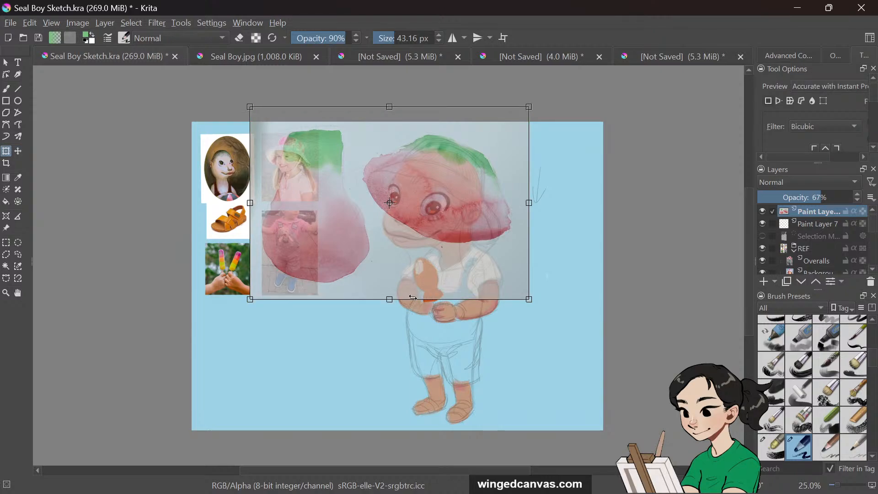
pyautogui.moveTo(397, 304); pyautogui.dragTo(392, 334)
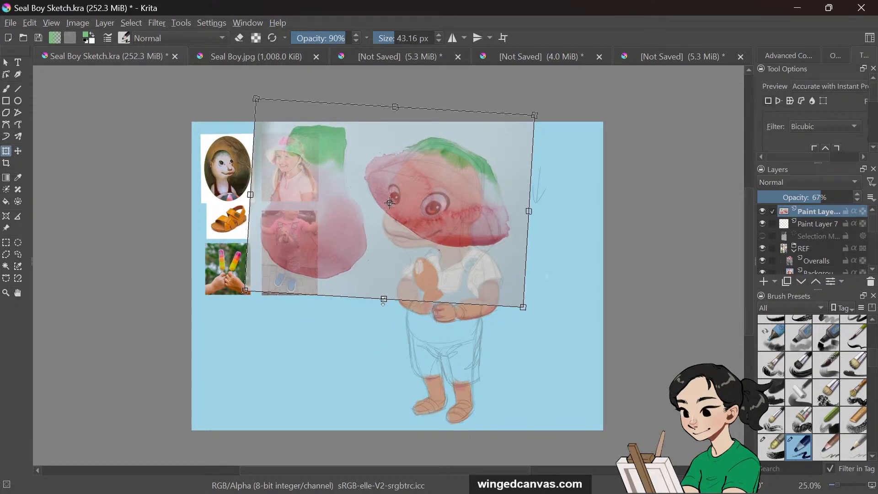
pyautogui.moveTo(383, 301); pyautogui.dragTo(383, 316)
pyautogui.moveTo(411, 261); pyautogui.dragTo(409, 259)
pyautogui.press('Return')
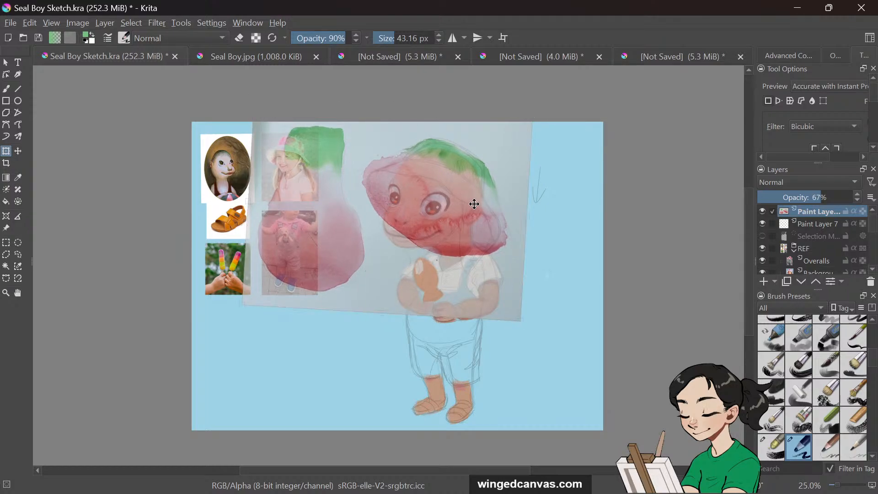
pyautogui.click(475, 200)
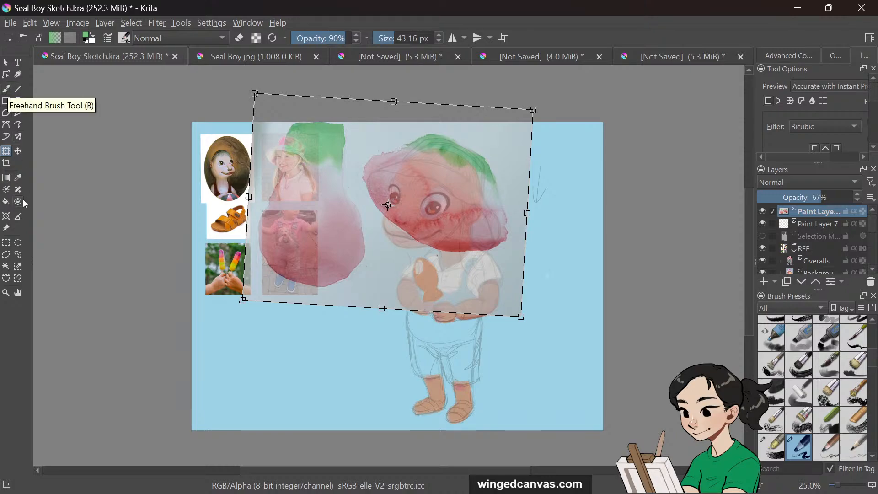
pyautogui.click(18, 254)
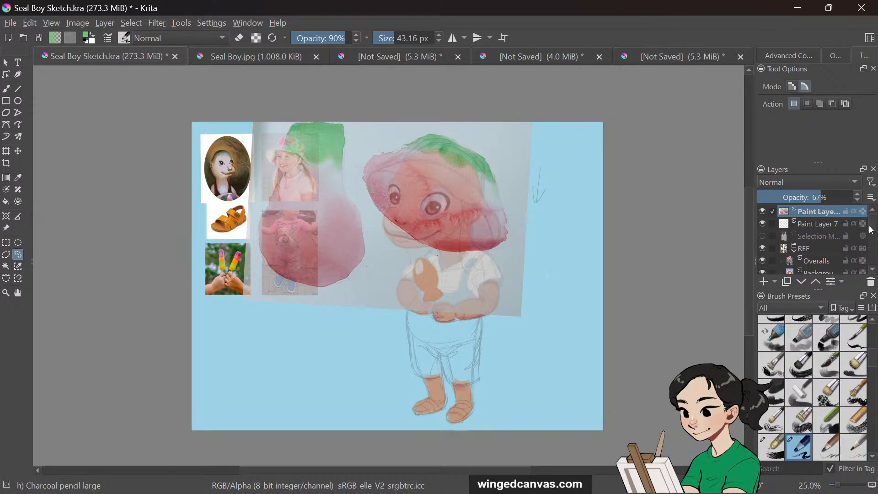
# Move the watercolour layer down in the stack, below the reference layers and the sketch layer
pyautogui.moveTo(871, 230)
pyautogui.mouseDown()
pyautogui.moveTo(874, 239)
pyautogui.moveTo(871, 212)
pyautogui.moveTo(824, 229)
pyautogui.moveTo(823, 260)
pyautogui.mouseUp()
pyautogui.click(795, 225)
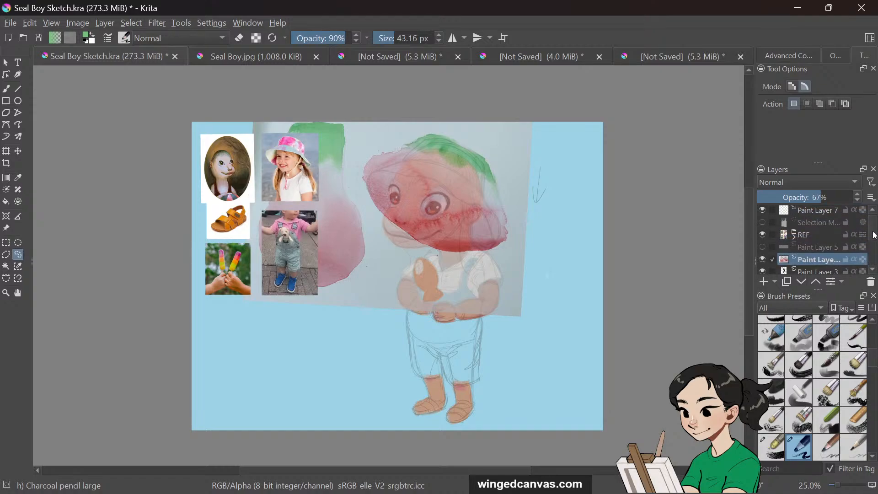
pyautogui.moveTo(874, 236); pyautogui.dragTo(874, 242)
pyautogui.moveTo(819, 240); pyautogui.dragTo(820, 254)
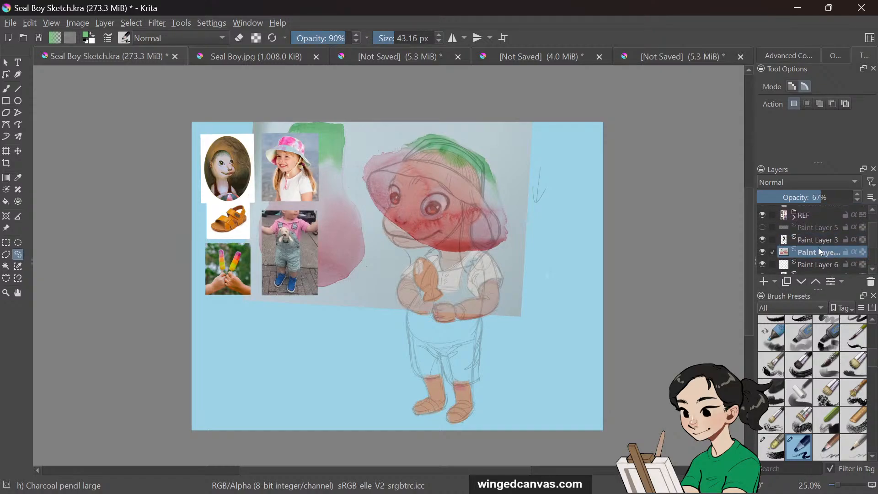
# Select the sketch layer and lower its opacity to 54%
pyautogui.click(818, 240)
pyautogui.moveTo(809, 197); pyautogui.dragTo(803, 203)
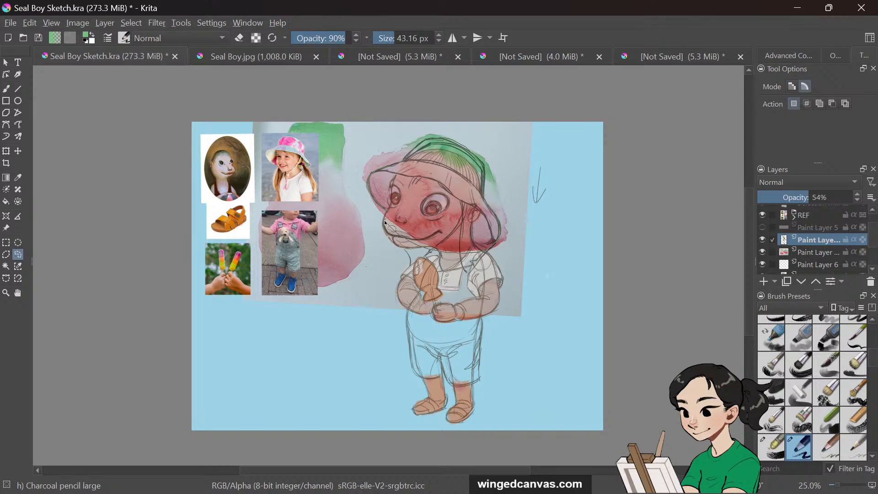
# Select the hat shape on the canvas and invert the selection
pyautogui.moveTo(387, 209); pyautogui.dragTo(387, 207)
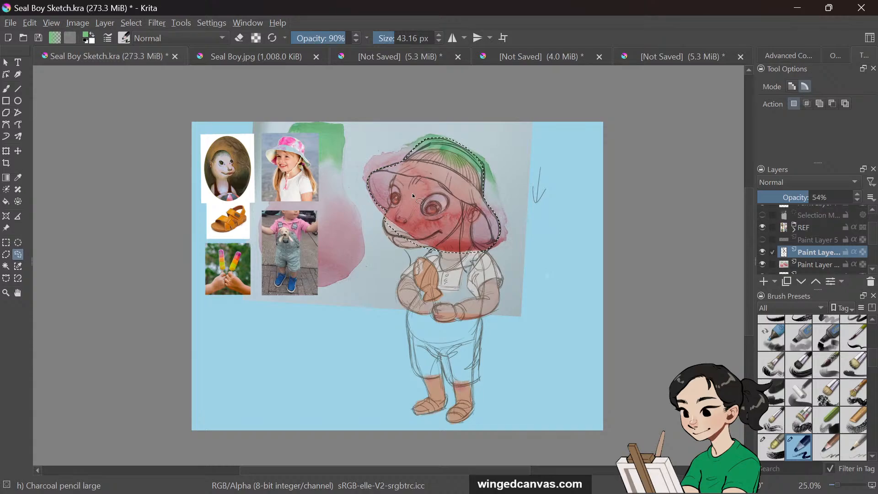
pyautogui.click(131, 23)
pyautogui.click(169, 77)
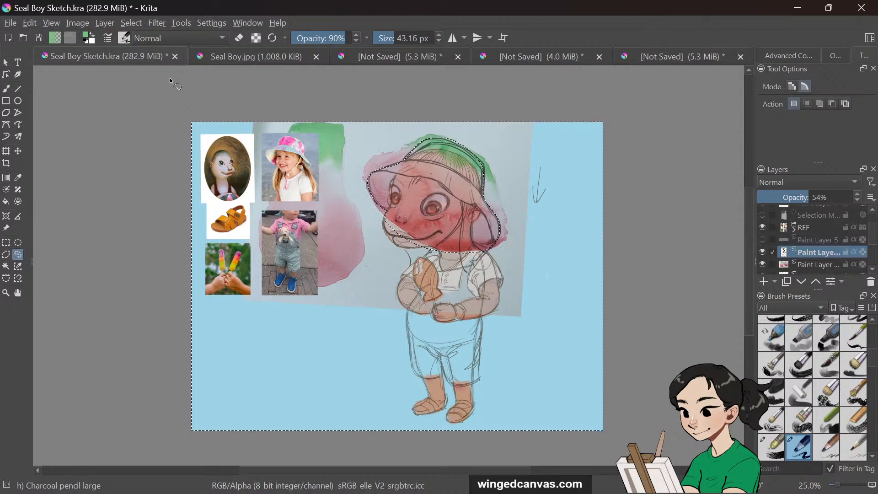
# Delete the selected area on the sketch layer, then undo the deletion
pyautogui.press('Delete')
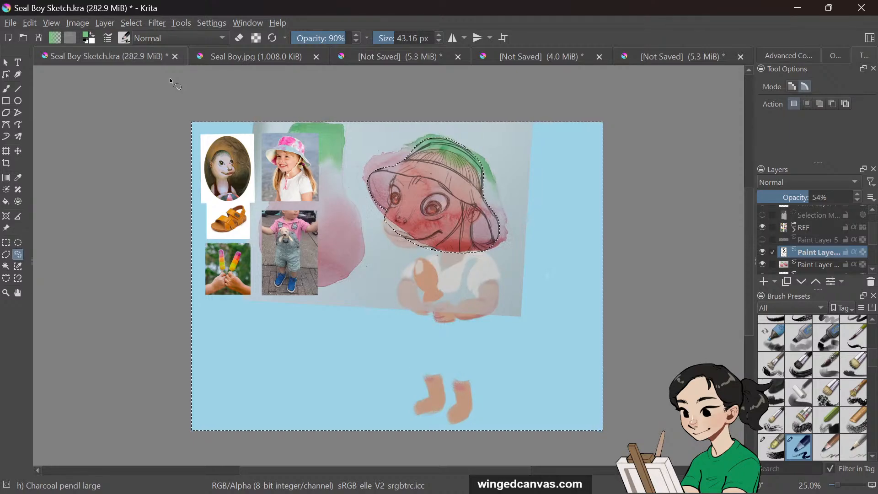
pyautogui.hotkey('ctrl', 'z')
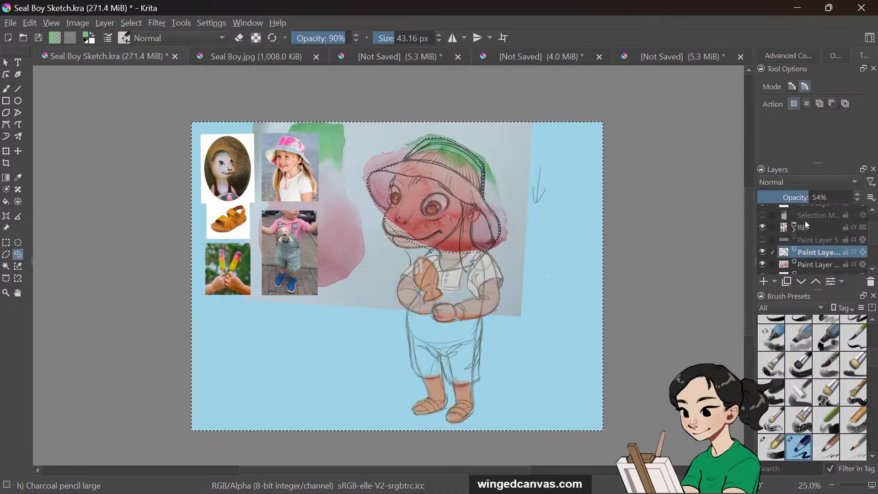
# Select the pasted watercolour layer and invert the selection back to the hat shape
pyautogui.scroll(2, 808, 224)
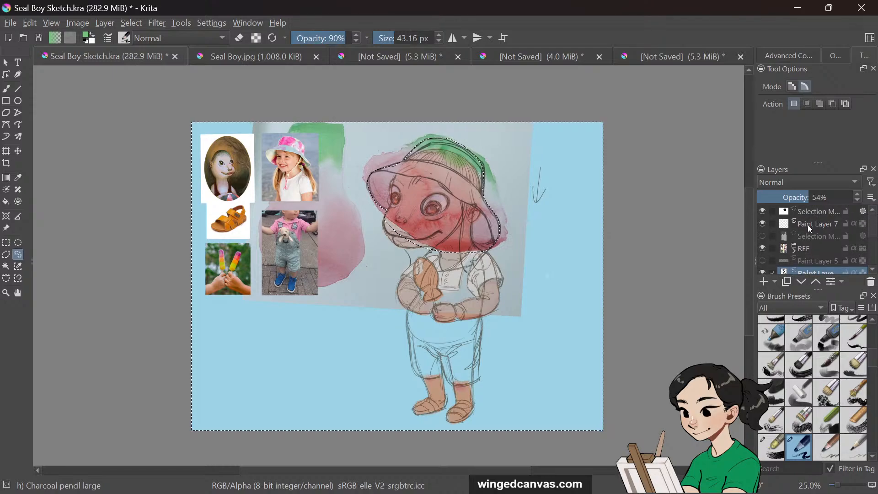
pyautogui.scroll(-3, 851, 251)
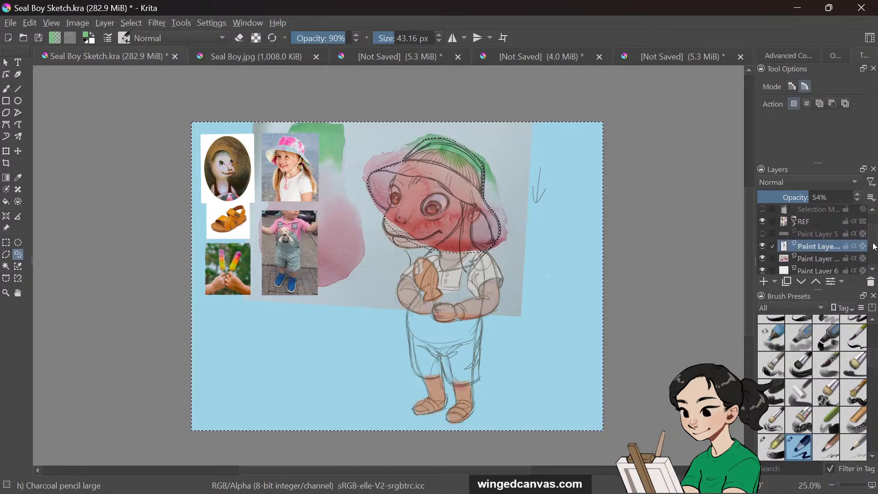
pyautogui.click(847, 253)
pyautogui.moveTo(847, 256)
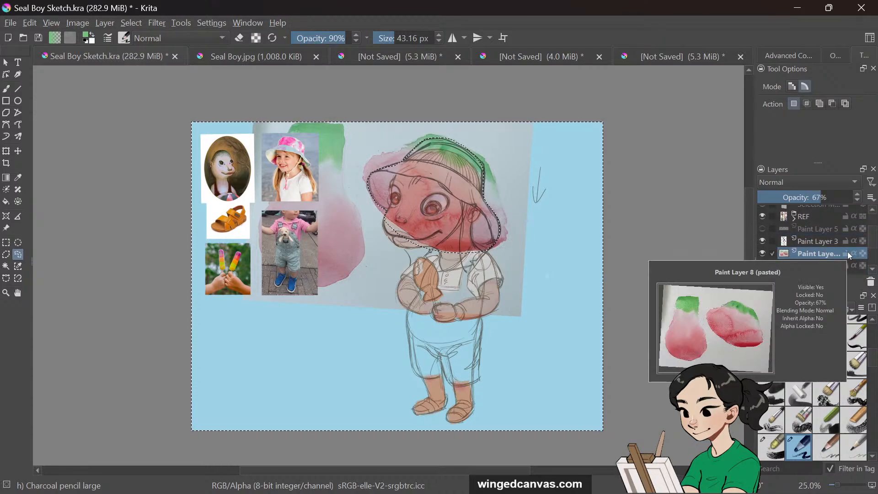
pyautogui.click(157, 23)
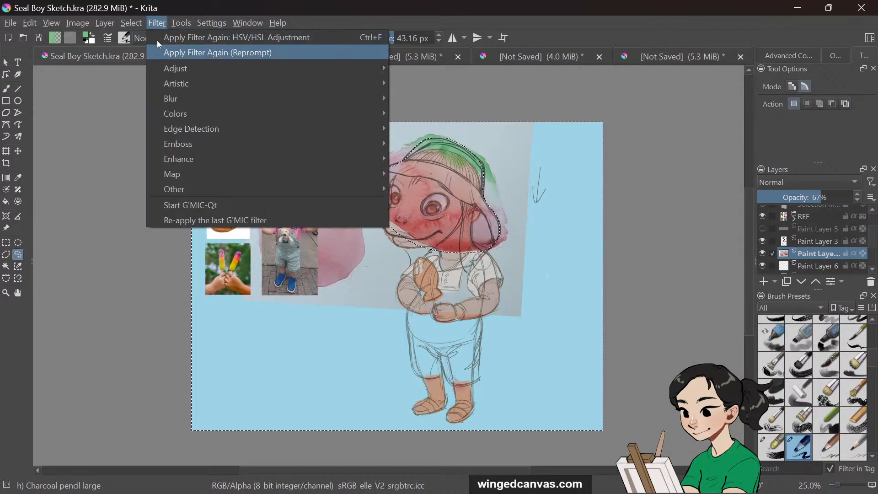
pyautogui.moveTo(133, 24)
pyautogui.click(157, 76)
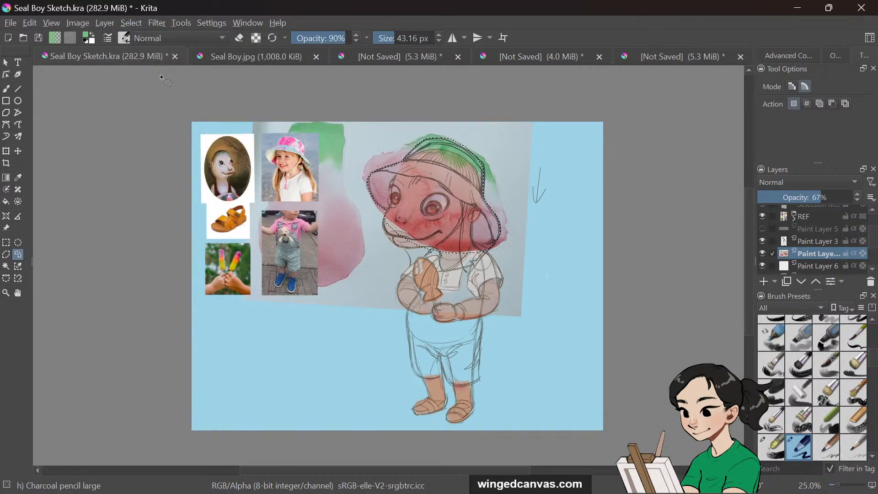
# Paste the watercolour into the hat selection on a new layer and hide the original watercolour layers
pyautogui.click(763, 282)
pyautogui.hotkey('ctrl', 'v')
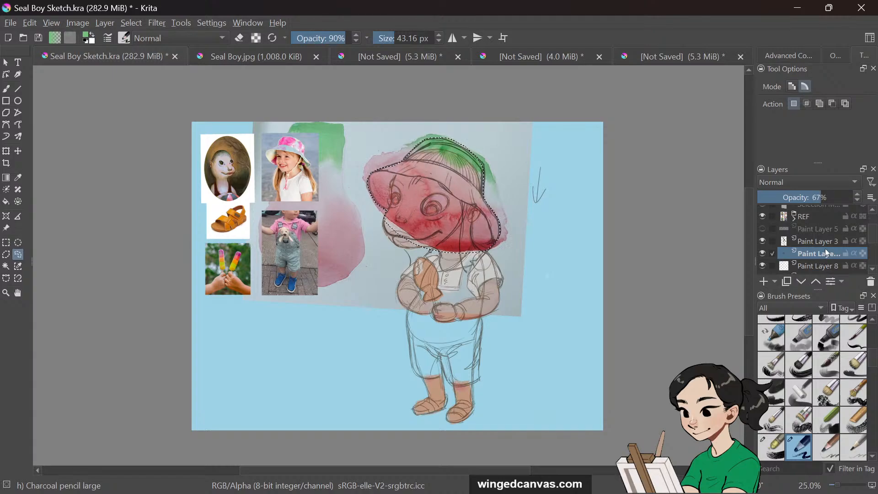
pyautogui.click(763, 266)
pyautogui.scroll(-2, 873, 234)
pyautogui.click(763, 249)
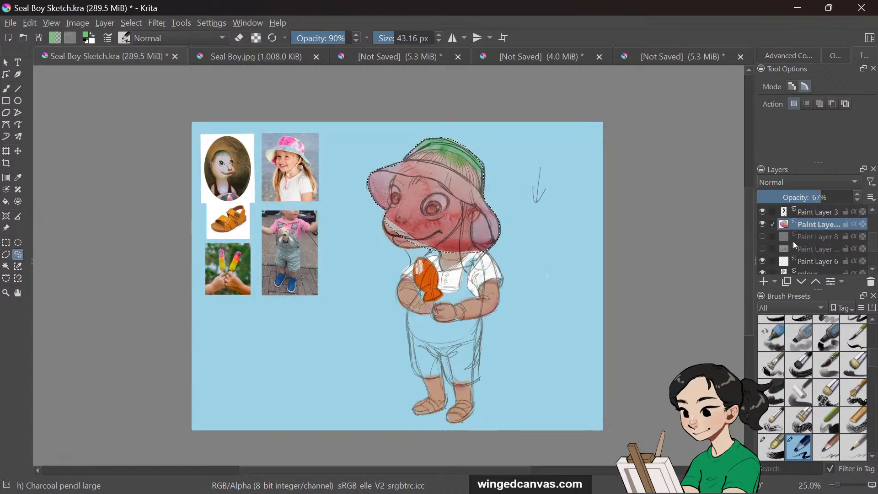
pyautogui.click(762, 237)
pyautogui.click(819, 237)
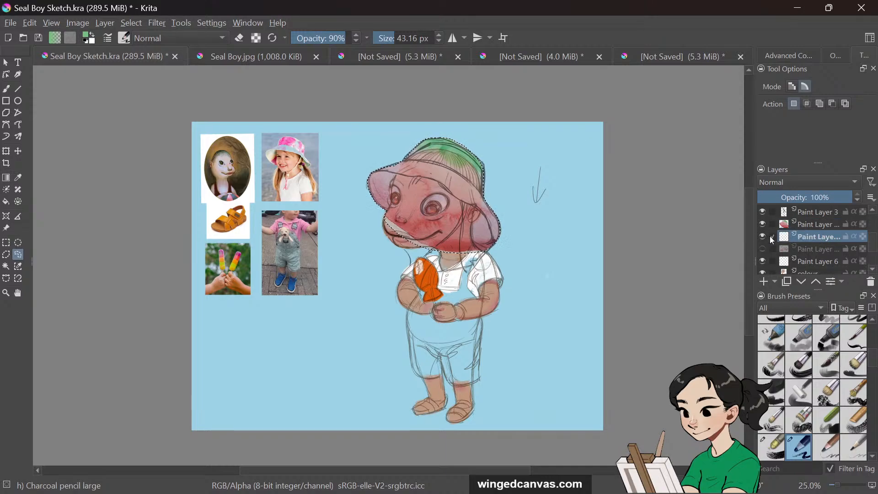
# Set the hat watercolour layer's opacity to 100% and move it down just above the colour layer
pyautogui.scroll(-1, 770, 236)
pyautogui.click(802, 211)
pyautogui.moveTo(846, 196)
pyautogui.mouseDown()
pyautogui.moveTo(823, 197)
pyautogui.moveTo(868, 198)
pyautogui.mouseUp()
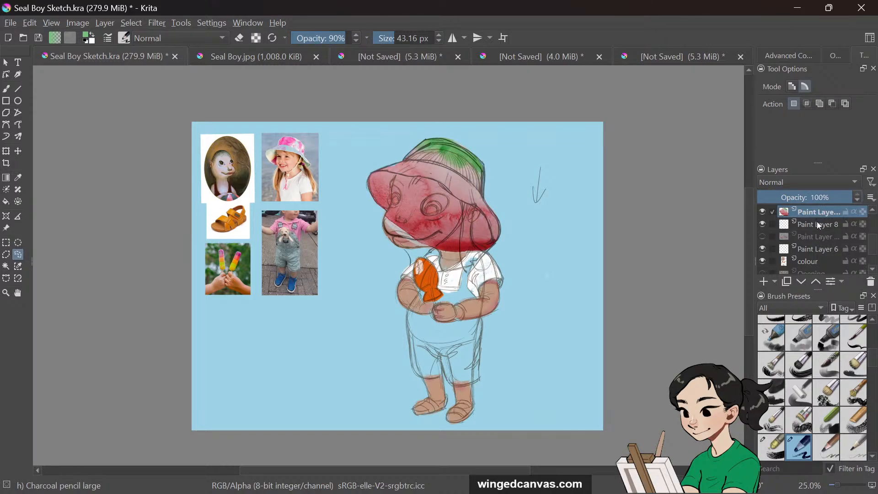
pyautogui.moveTo(815, 218)
pyautogui.mouseDown()
pyautogui.moveTo(814, 254)
pyautogui.moveTo(822, 255)
pyautogui.mouseUp()
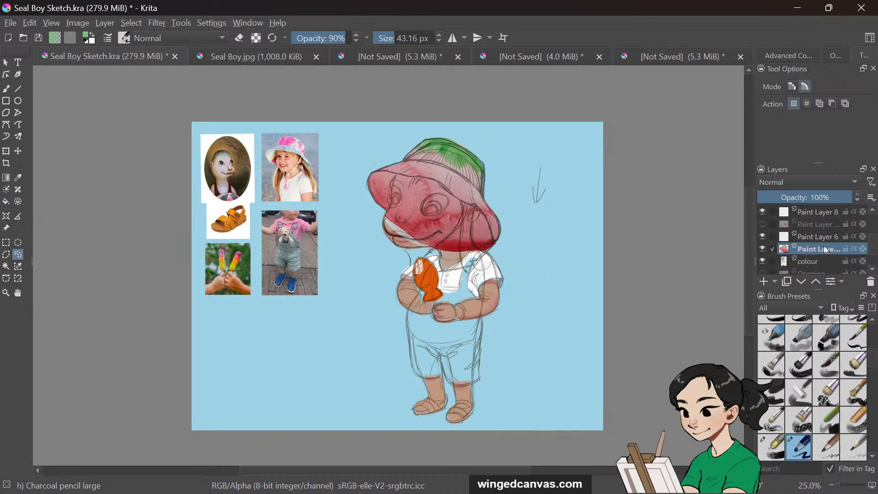
pyautogui.click(763, 237)
pyautogui.scroll(-2, 768, 234)
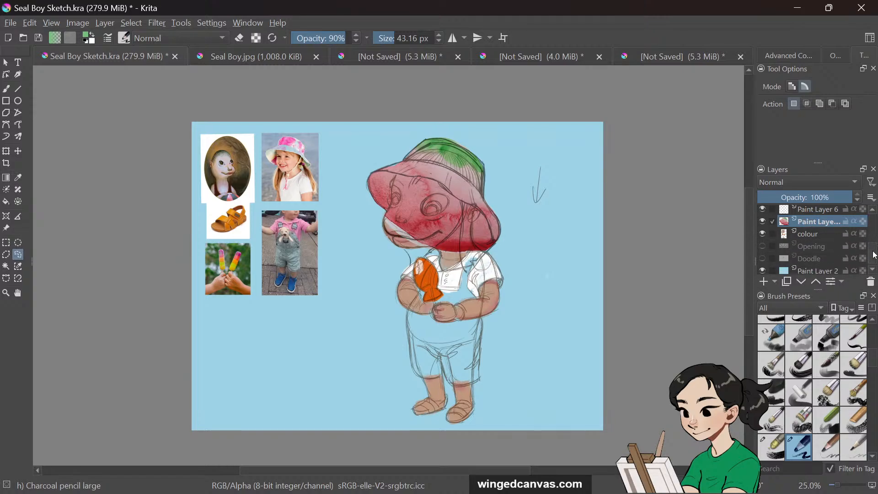
# Rename Paint Layer 3 as sketch
pyautogui.moveTo(874, 255); pyautogui.dragTo(874, 238)
pyautogui.click(761, 222)
pyautogui.click(761, 222)
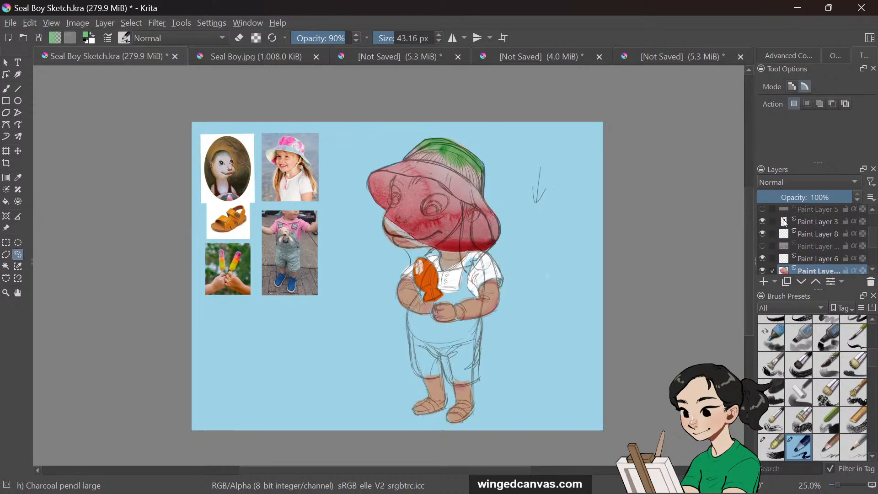
pyautogui.doubleClick(819, 221)
pyautogui.write('sketch')
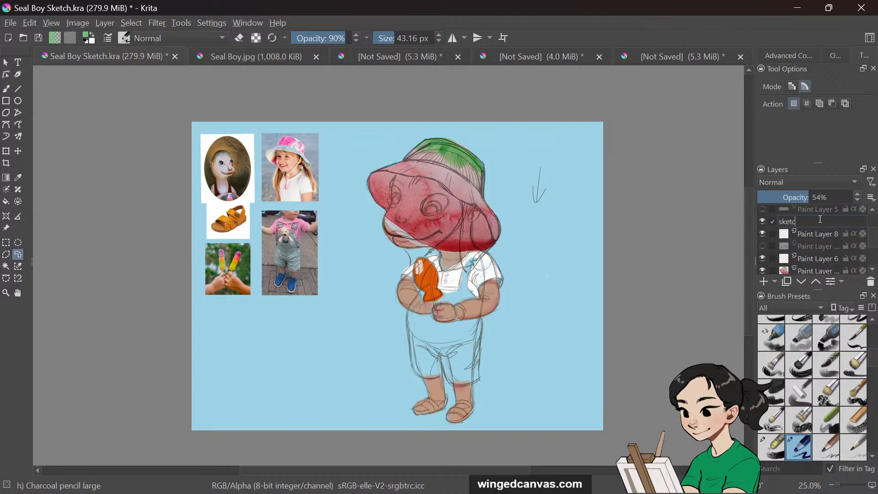
pyautogui.press('Return')
# Zoom in on the head and toggle the sketch layer's visibility to compare the hat with and without lines
pyautogui.press('+')
pyautogui.moveTo(747, 226); pyautogui.dragTo(751, 196)
pyautogui.click(762, 234)
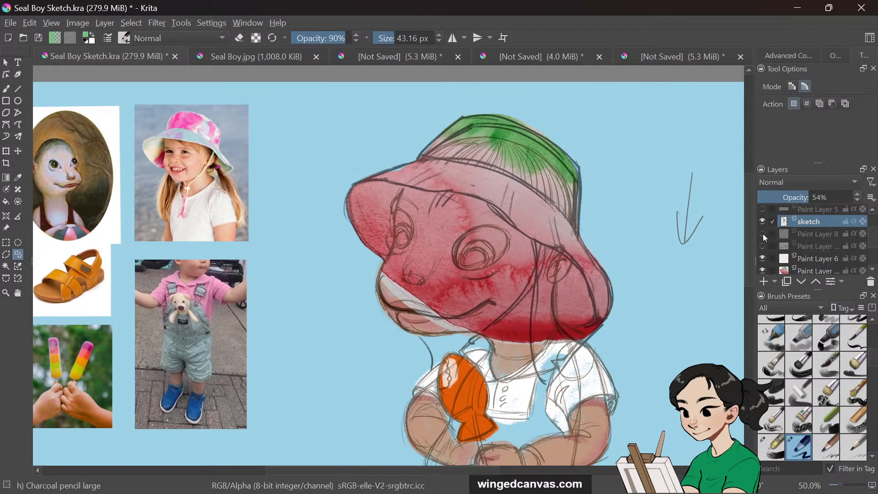
pyautogui.click(762, 221)
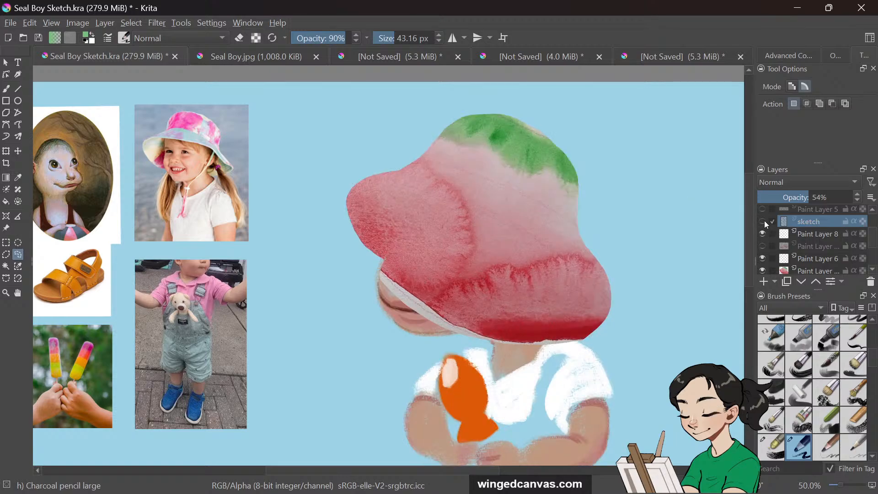
pyautogui.click(763, 222)
pyautogui.click(762, 221)
pyautogui.click(762, 221)
pyautogui.click(763, 222)
pyautogui.click(762, 221)
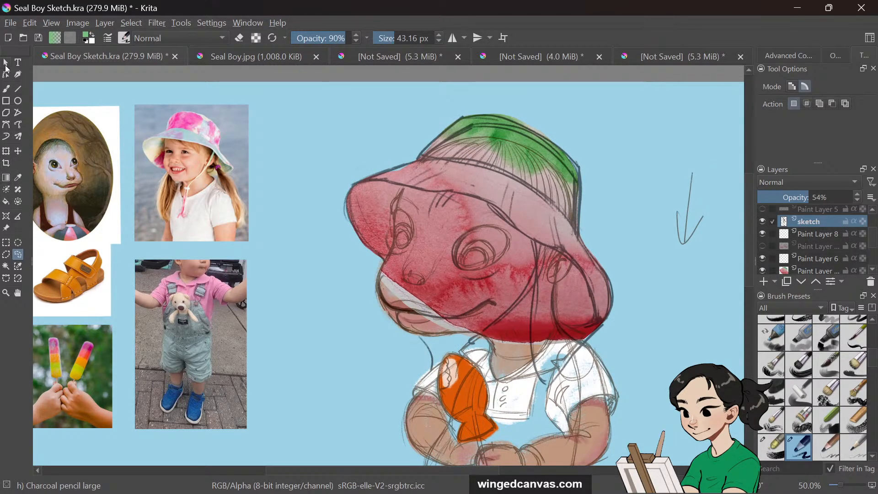
# Switch the brush to eraser mode at 100% opacity and erase watercolour near the top of the hat layer
pyautogui.click(7, 88)
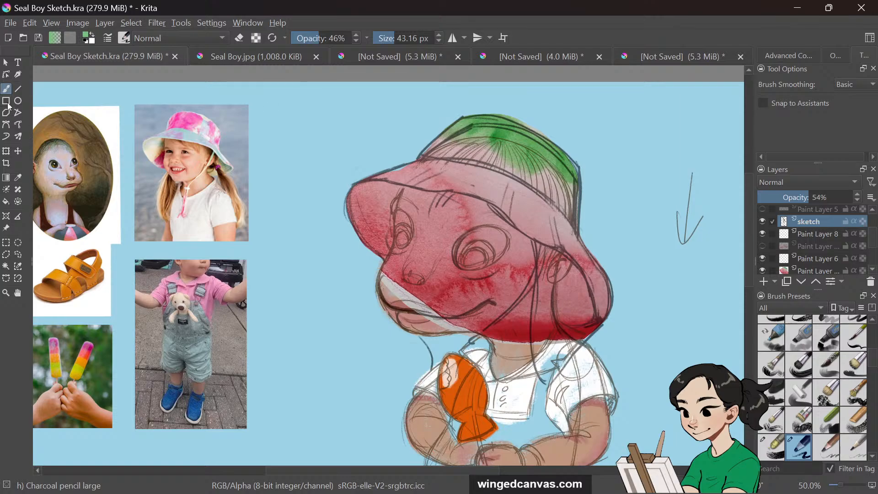
pyautogui.click(238, 37)
pyautogui.scroll(-2, 869, 241)
pyautogui.click(846, 242)
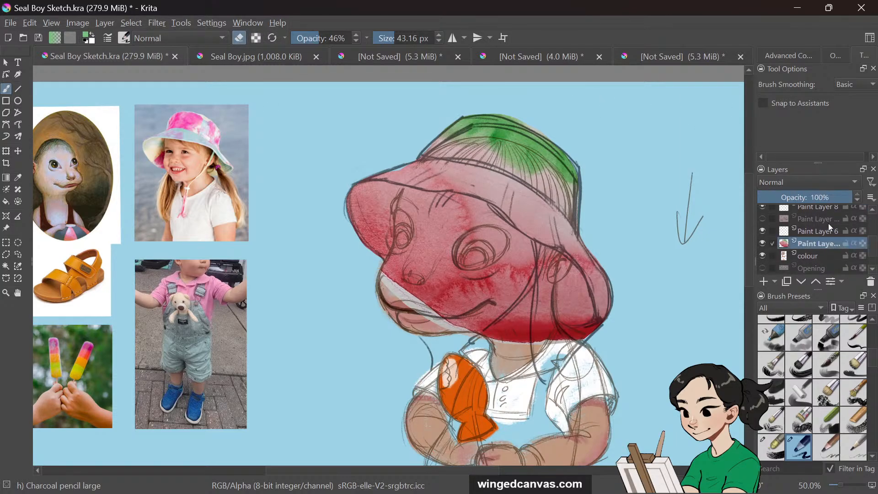
pyautogui.moveTo(486, 110); pyautogui.dragTo(534, 125)
pyautogui.moveTo(344, 39); pyautogui.dragTo(390, 59)
pyautogui.moveTo(501, 111); pyautogui.dragTo(532, 123)
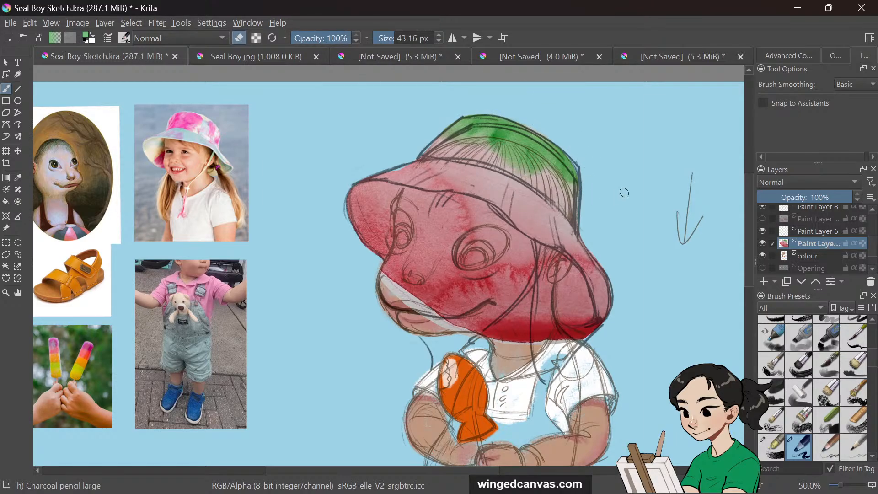
# Move the REF layer to the top of the stack and reselect the hat watercolour layer
pyautogui.click(762, 231)
pyautogui.scroll(2, 873, 236)
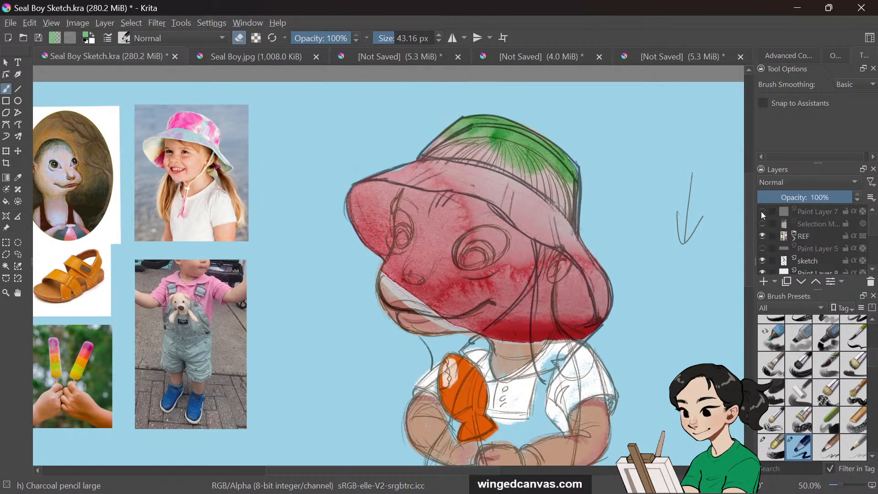
pyautogui.moveTo(793, 240); pyautogui.dragTo(810, 209)
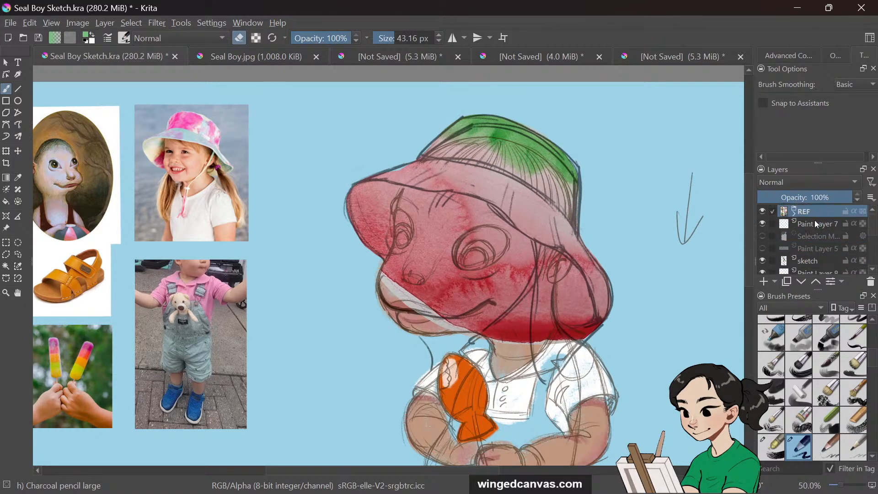
pyautogui.click(762, 224)
pyautogui.click(762, 261)
pyautogui.click(762, 260)
pyautogui.scroll(-2, 832, 252)
pyautogui.click(817, 268)
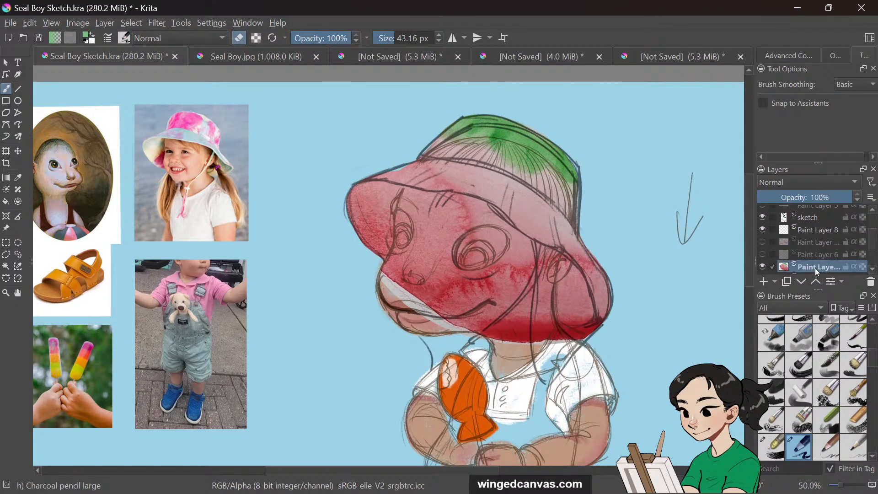
# Enlarge the eraser to about 255 px and erase the watercolour covering the face, then return to 43.16 px
pyautogui.moveTo(472, 202); pyautogui.dragTo(492, 216)
pyautogui.scroll(-2, 871, 247)
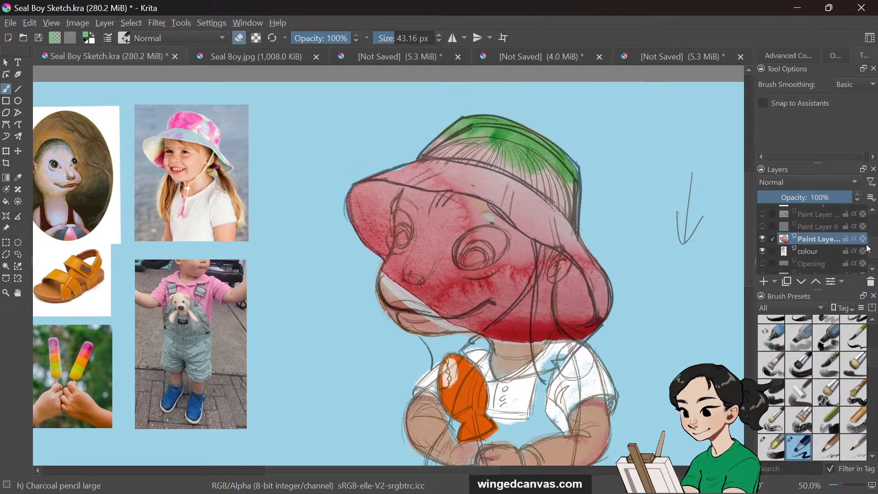
pyautogui.moveTo(388, 38); pyautogui.dragTo(412, 38)
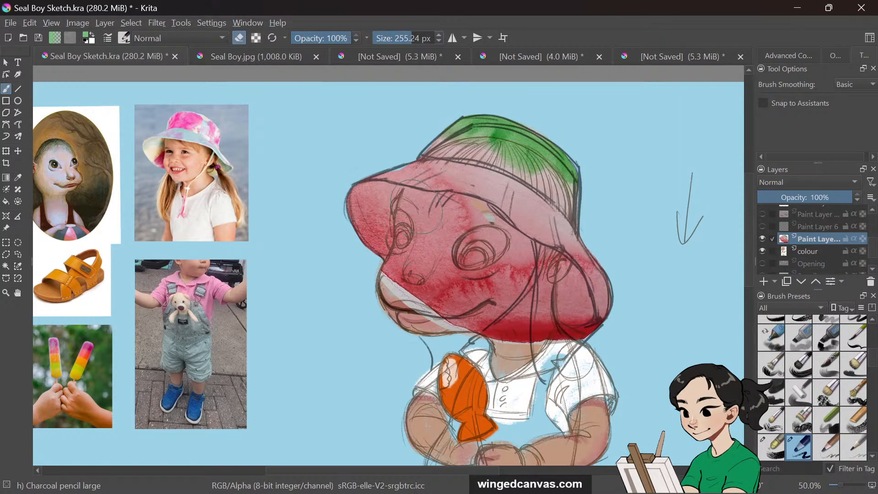
pyautogui.moveTo(426, 235)
pyautogui.mouseDown()
pyautogui.moveTo(457, 250)
pyautogui.moveTo(462, 292)
pyautogui.moveTo(498, 337)
pyautogui.moveTo(506, 270)
pyautogui.moveTo(501, 259)
pyautogui.moveTo(462, 255)
pyautogui.moveTo(433, 231)
pyautogui.moveTo(465, 227)
pyautogui.moveTo(475, 238)
pyautogui.moveTo(455, 204)
pyautogui.mouseUp()
pyautogui.moveTo(414, 38)
pyautogui.mouseDown()
pyautogui.moveTo(391, 38)
pyautogui.moveTo(406, 38)
pyautogui.mouseUp()
pyautogui.moveTo(414, 231)
pyautogui.mouseDown()
pyautogui.moveTo(417, 218)
pyautogui.moveTo(404, 268)
pyautogui.moveTo(393, 274)
pyautogui.moveTo(419, 257)
pyautogui.moveTo(421, 338)
pyautogui.moveTo(459, 293)
pyautogui.mouseUp()
pyautogui.moveTo(398, 38); pyautogui.dragTo(393, 38)
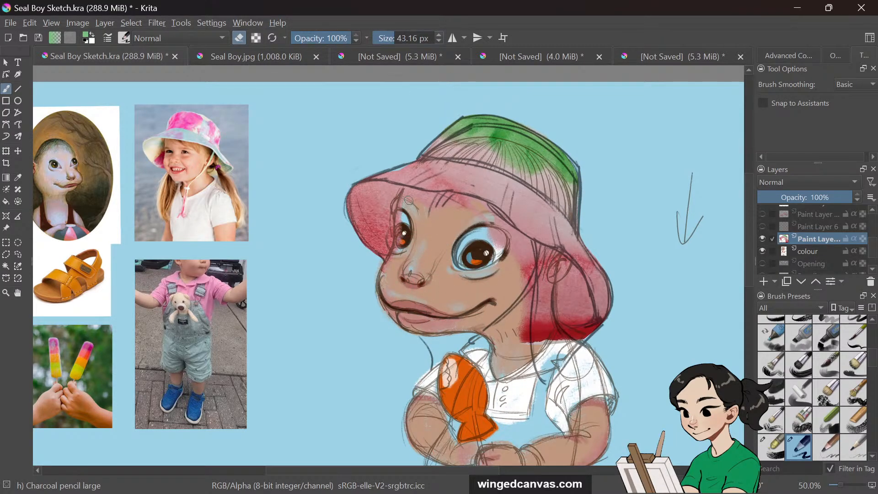
# Erase the remaining watercolour from the cheek, forehead and neck below the hat brim
pyautogui.moveTo(408, 190); pyautogui.dragTo(387, 274)
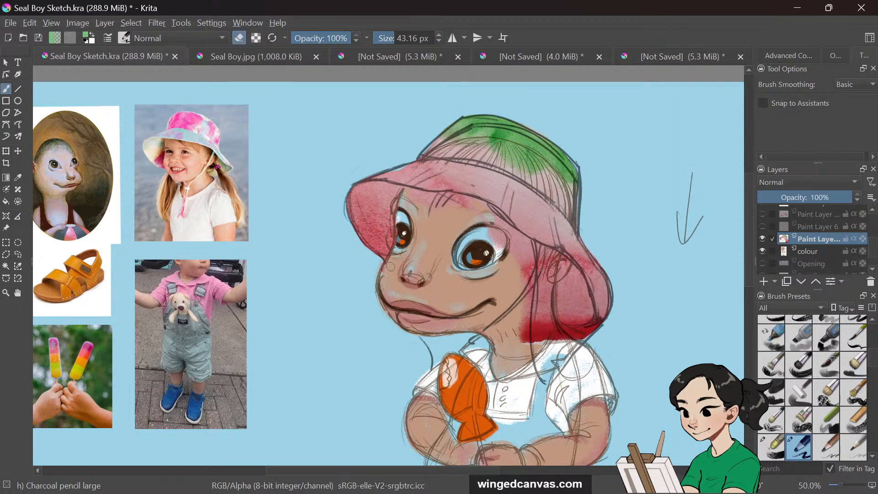
pyautogui.moveTo(415, 196)
pyautogui.mouseDown()
pyautogui.moveTo(480, 207)
pyautogui.moveTo(454, 199)
pyautogui.mouseUp()
pyautogui.moveTo(483, 227)
pyautogui.mouseDown()
pyautogui.moveTo(501, 247)
pyautogui.moveTo(508, 229)
pyautogui.moveTo(521, 238)
pyautogui.moveTo(526, 274)
pyautogui.moveTo(529, 252)
pyautogui.mouseUp()
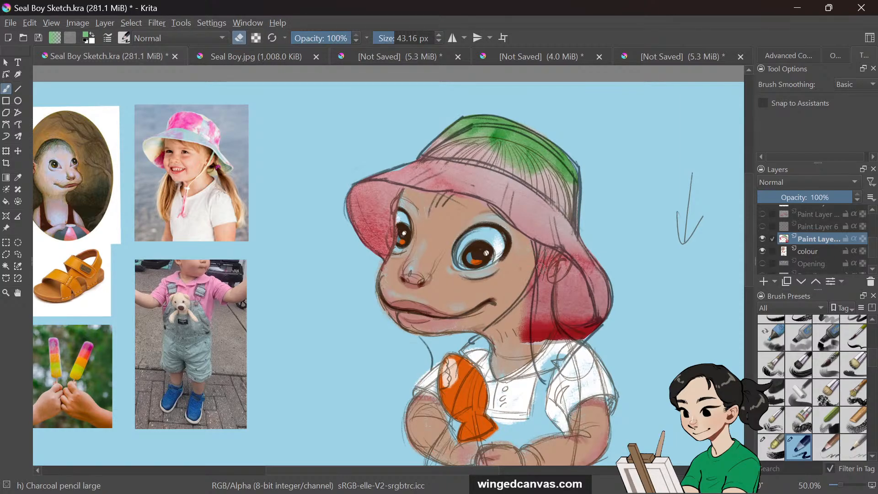
pyautogui.moveTo(557, 270)
pyautogui.mouseDown()
pyautogui.moveTo(530, 306)
pyautogui.moveTo(534, 316)
pyautogui.moveTo(545, 301)
pyautogui.moveTo(564, 341)
pyautogui.moveTo(547, 336)
pyautogui.moveTo(533, 311)
pyautogui.moveTo(515, 359)
pyautogui.mouseUp()
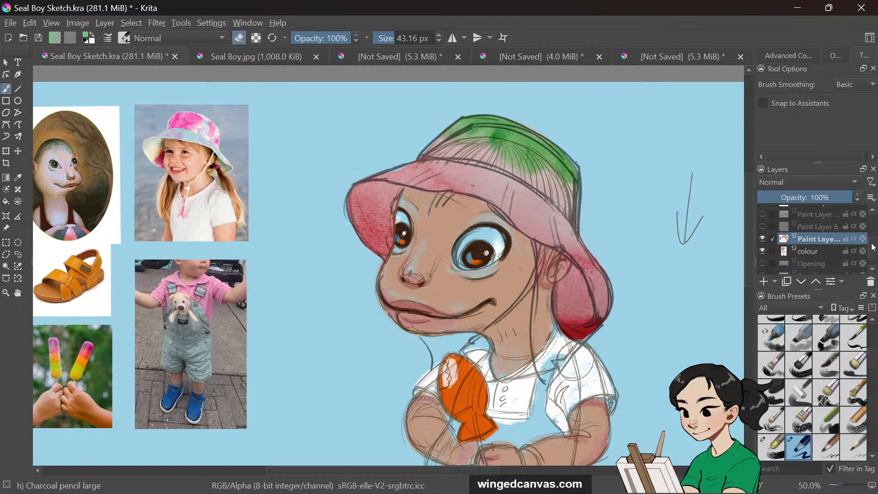
# Hide the sketch layer to see the painted colours clearly
pyautogui.scroll(2, 873, 242)
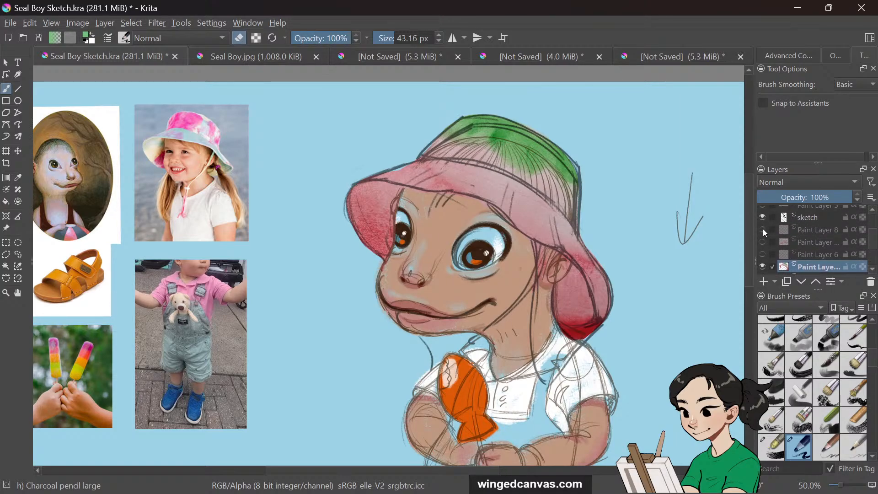
pyautogui.click(762, 218)
pyautogui.click(763, 217)
pyautogui.click(762, 219)
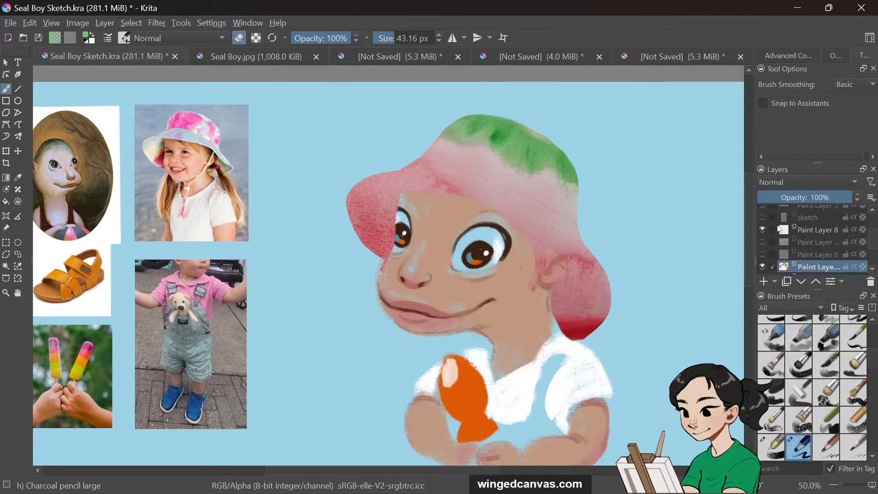
# Erase the watercolour texture around the character's left eye and cheek on the hat texture layer
pyautogui.moveTo(397, 213); pyautogui.dragTo(396, 251)
pyautogui.hotkey('shift', 's')
pyautogui.click(397, 237)
pyautogui.hotkey('ctrl', 'z')
pyautogui.moveTo(397, 213)
pyautogui.mouseDown()
pyautogui.moveTo(404, 230)
pyautogui.moveTo(392, 245)
pyautogui.mouseUp()
pyautogui.moveTo(394, 230); pyautogui.dragTo(383, 274)
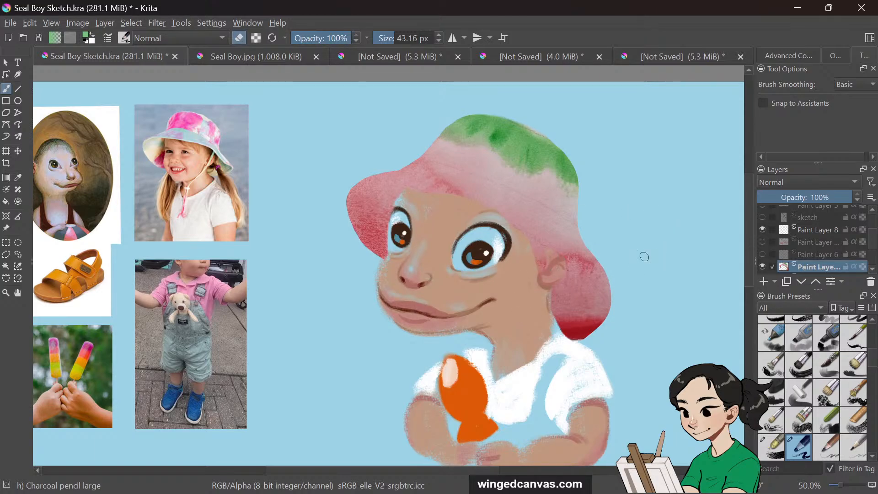
# Locate the spare watercolour layer below and rename it "watermelon texture"
pyautogui.click(762, 230)
pyautogui.click(762, 229)
pyautogui.click(763, 242)
pyautogui.click(762, 242)
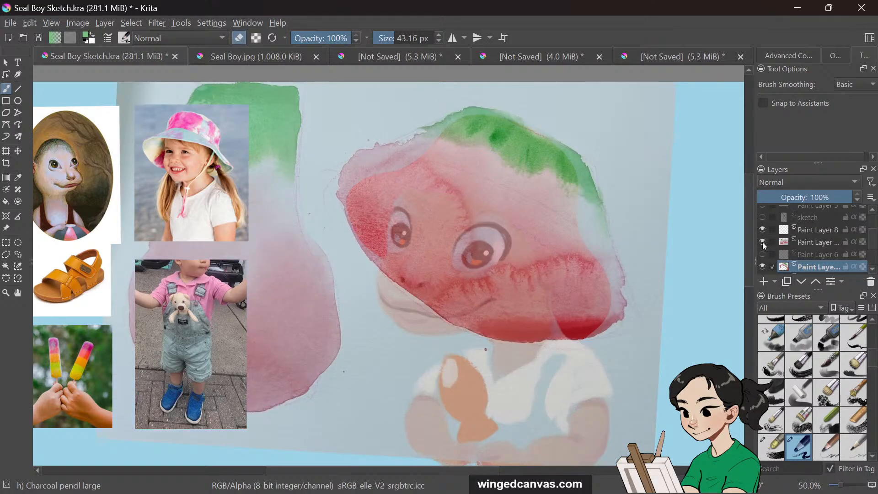
pyautogui.doubleClick(807, 243)
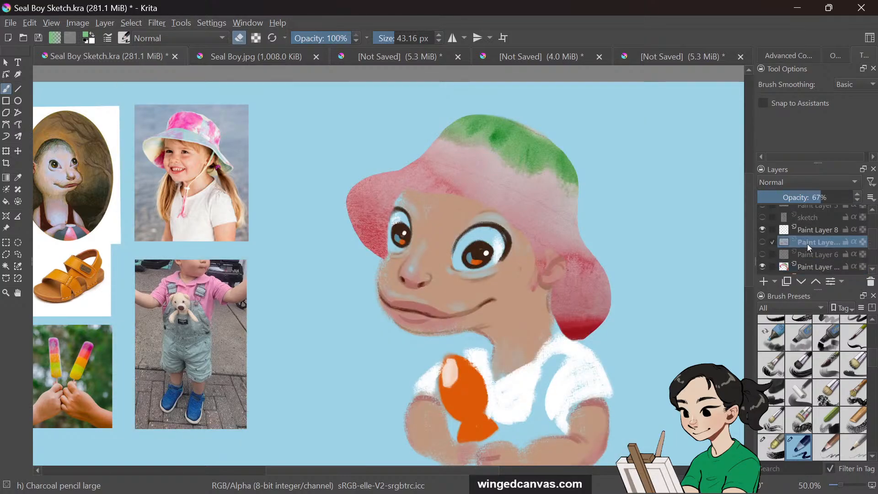
pyautogui.write('water')
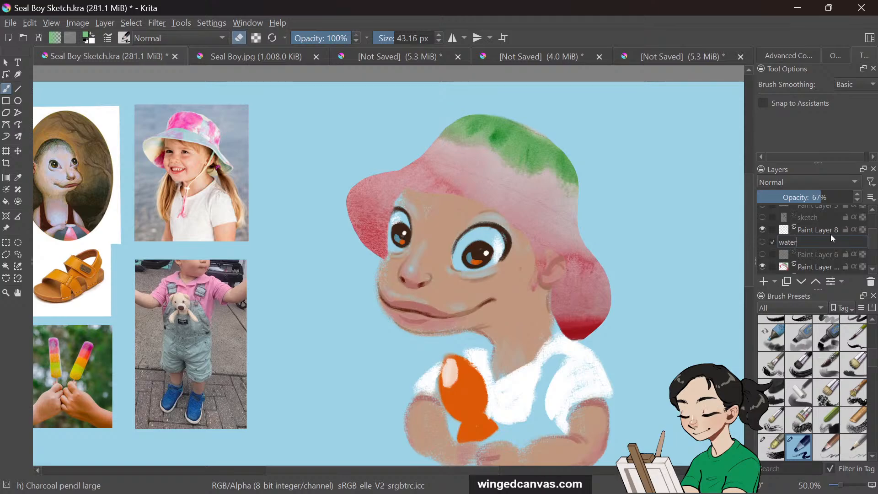
pyautogui.write('melon texture')
pyautogui.press('Return')
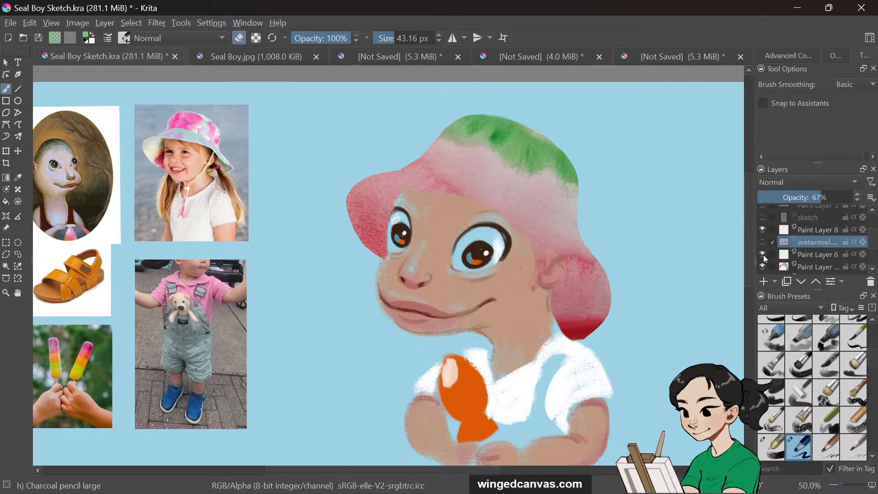
# Show the sketch layer again and make the watermelon texture layer visible
pyautogui.scroll(3, 773, 247)
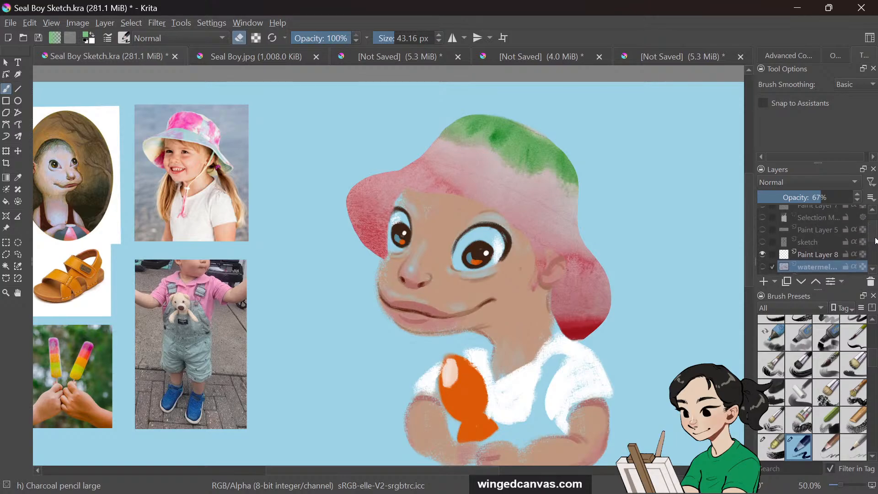
pyautogui.click(762, 246)
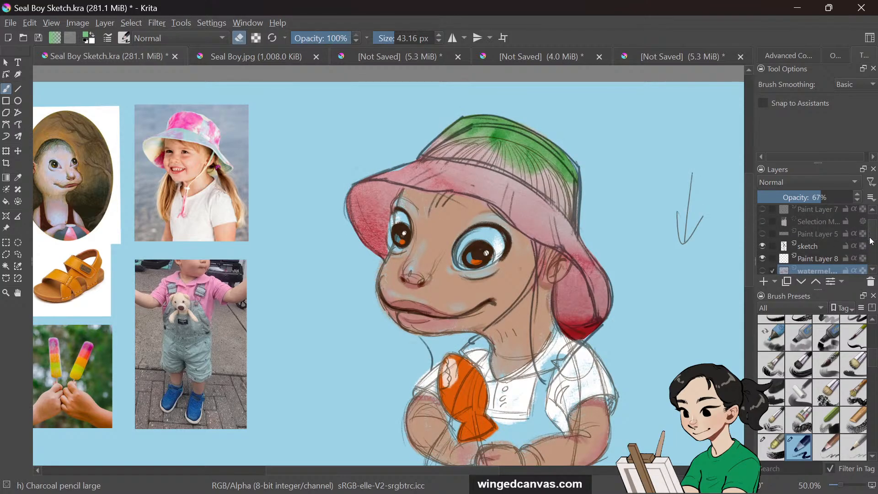
pyautogui.scroll(-2, 872, 244)
pyautogui.scroll(-1, 874, 245)
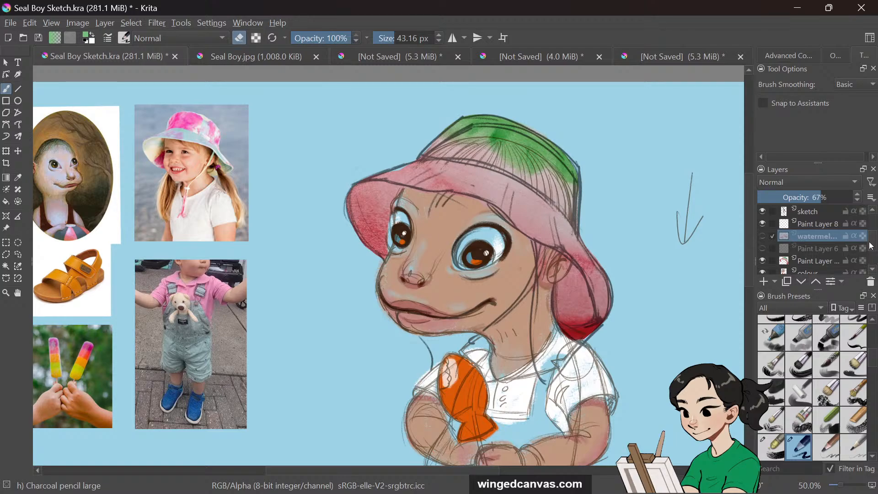
pyautogui.click(762, 236)
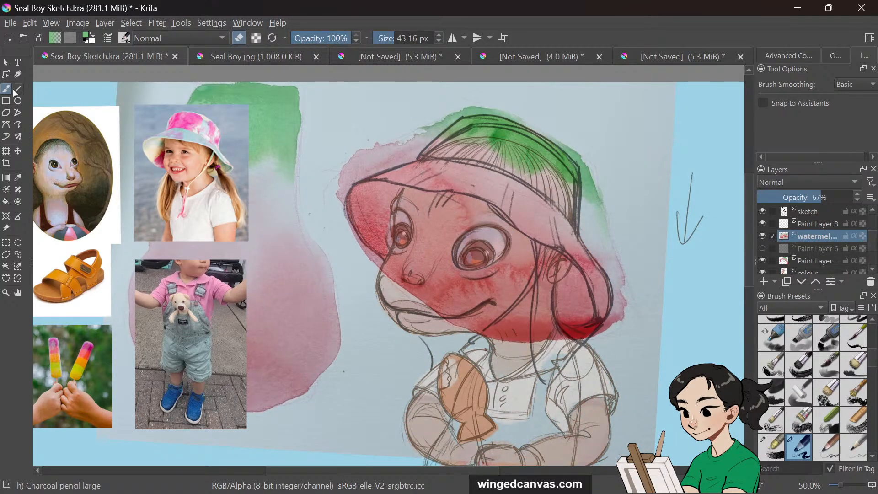
# Move the watermelon texture down over the character's shirt and overalls and raise its opacity to 85%
pyautogui.click(18, 151)
pyautogui.moveTo(276, 146); pyautogui.dragTo(544, 386)
pyautogui.moveTo(746, 210); pyautogui.dragTo(721, 264)
pyautogui.moveTo(558, 300)
pyautogui.mouseDown()
pyautogui.moveTo(547, 325)
pyautogui.moveTo(558, 314)
pyautogui.mouseUp()
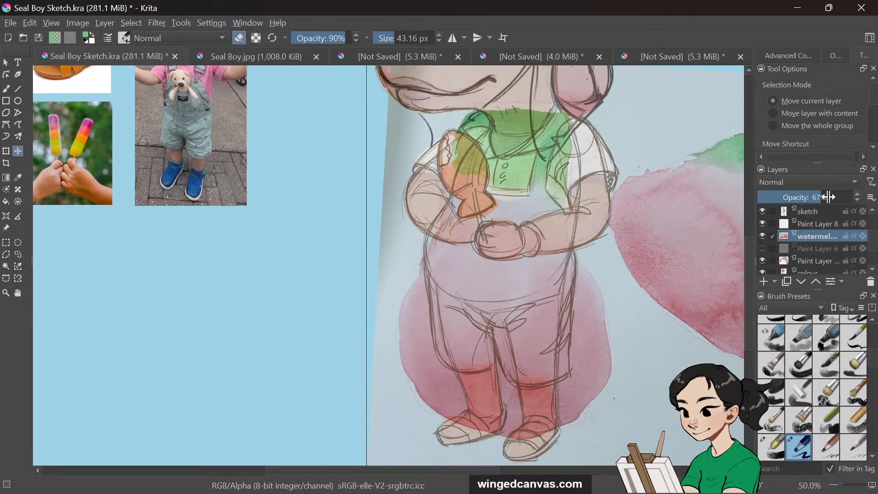
pyautogui.moveTo(829, 197); pyautogui.dragTo(844, 197)
# Transform the watermelon texture, scaling and slightly rotating it to cover the overalls
pyautogui.hotkey('ctrl', 't')
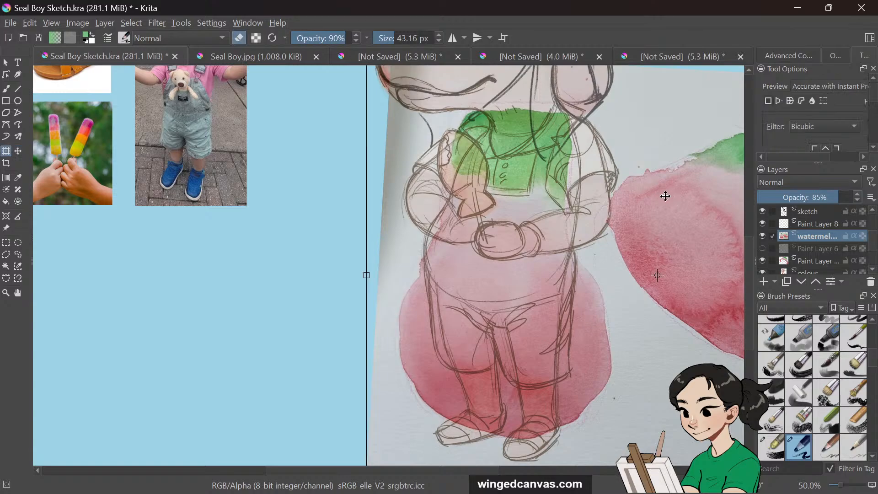
pyautogui.moveTo(366, 275); pyautogui.dragTo(408, 274)
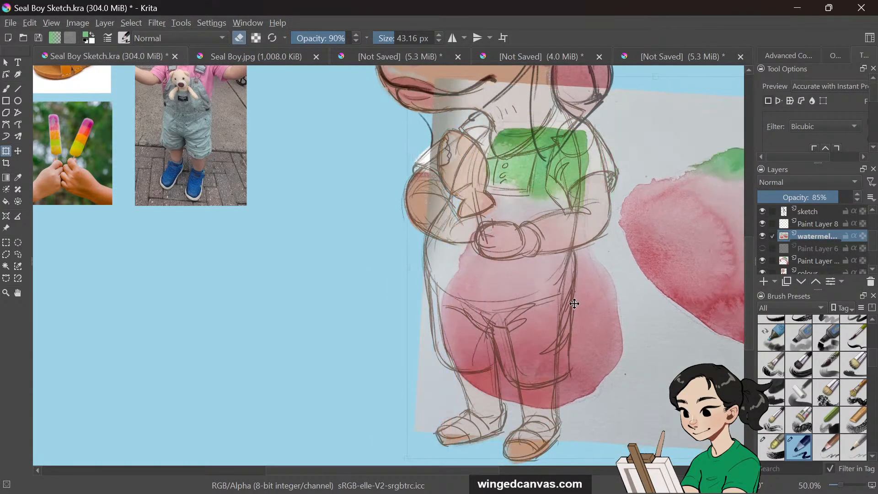
pyautogui.moveTo(574, 303); pyautogui.dragTo(548, 289)
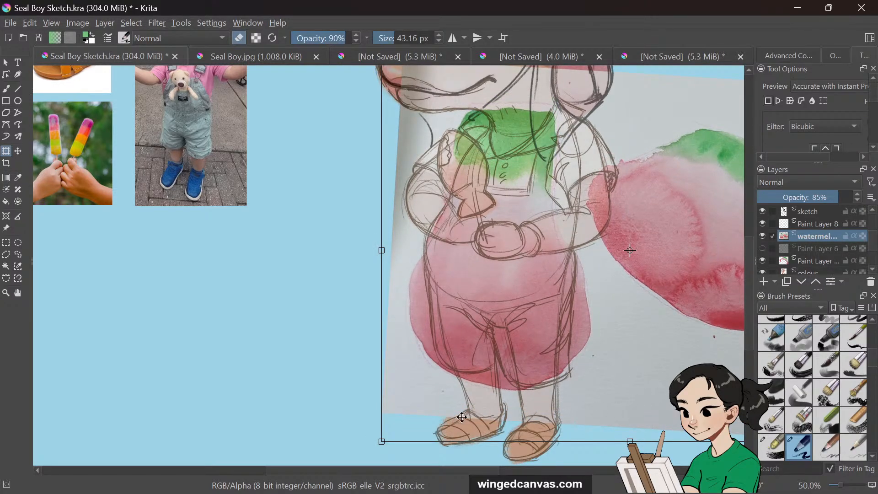
pyautogui.moveTo(381, 441); pyautogui.dragTo(355, 471)
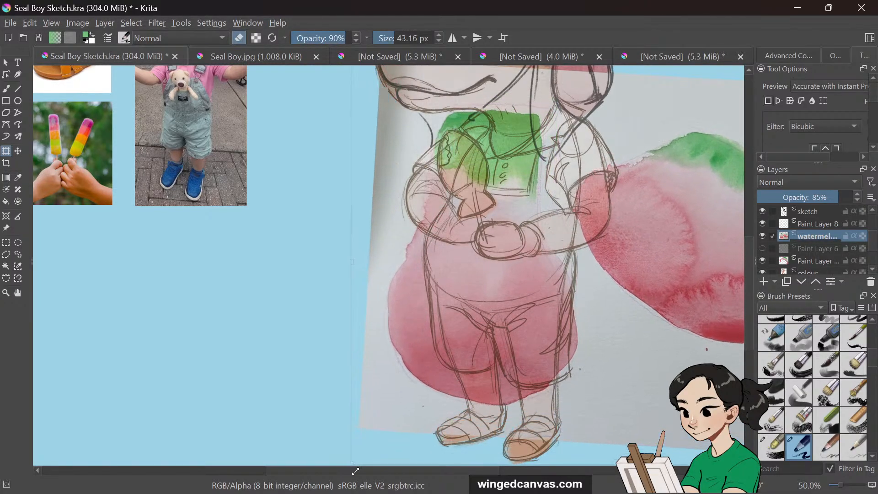
pyautogui.moveTo(514, 349); pyautogui.dragTo(543, 336)
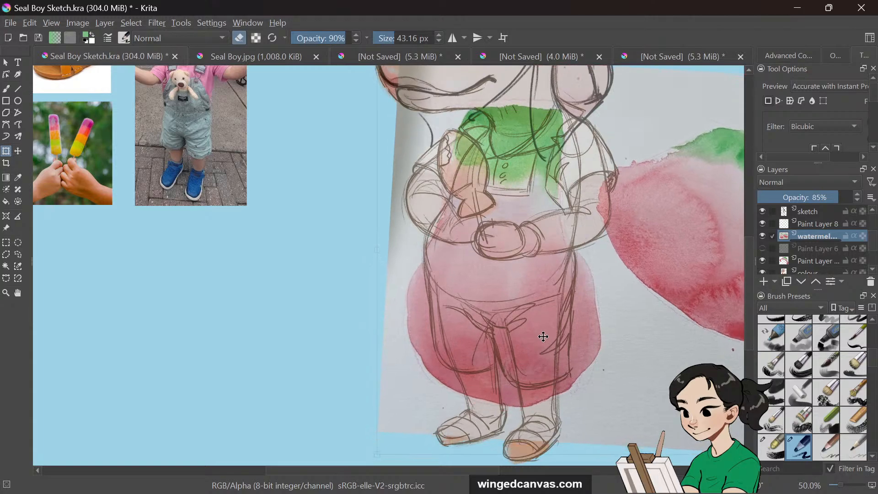
pyautogui.moveTo(638, 454); pyautogui.dragTo(638, 410)
pyautogui.moveTo(566, 292); pyautogui.dragTo(560, 320)
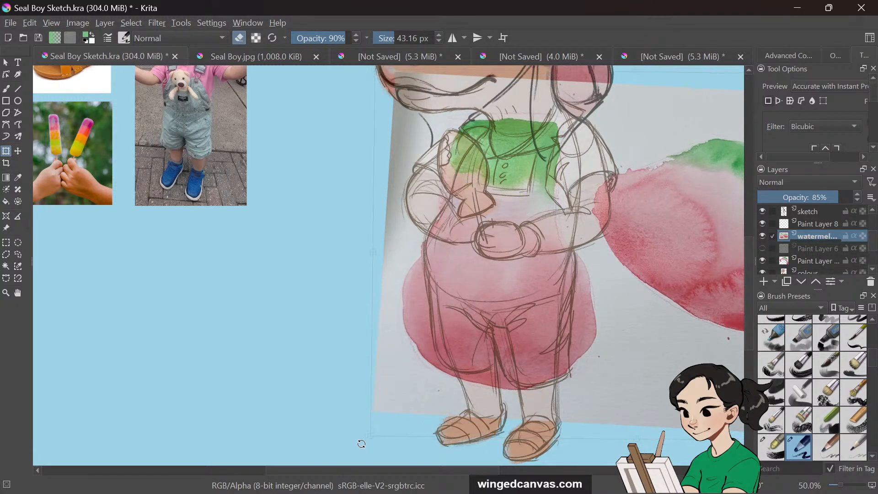
pyautogui.moveTo(361, 443); pyautogui.dragTo(352, 432)
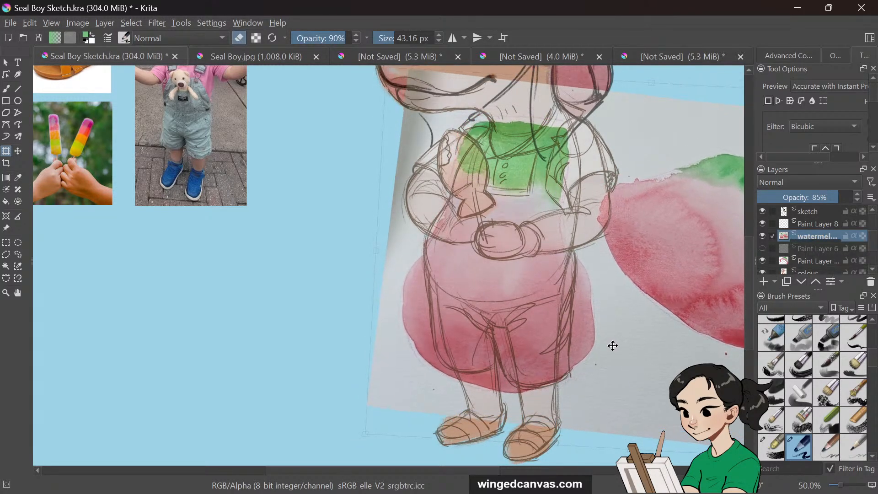
pyautogui.moveTo(613, 345); pyautogui.dragTo(613, 336)
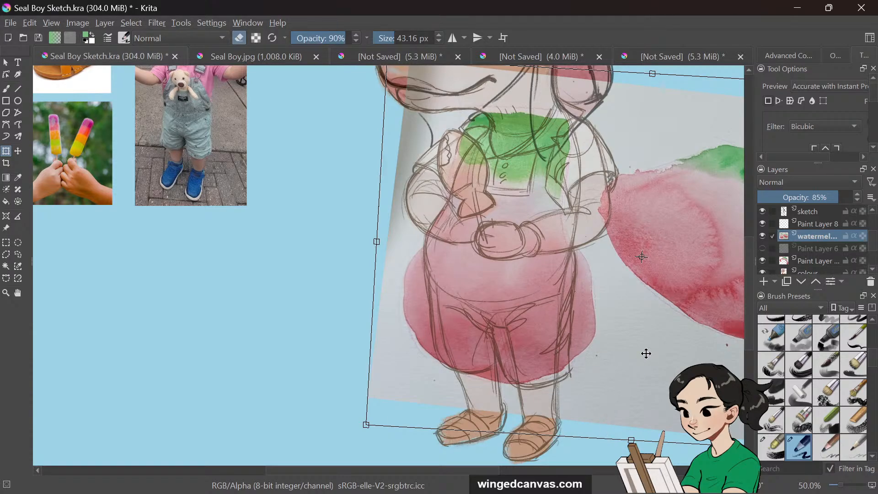
pyautogui.click(6, 62)
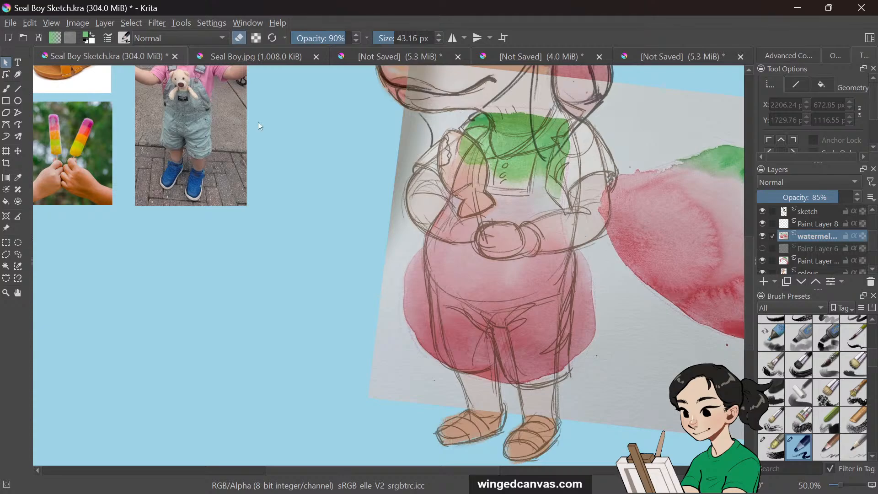
# Lasso-select the texture around the overalls and delete it, then deselect
pyautogui.click(18, 254)
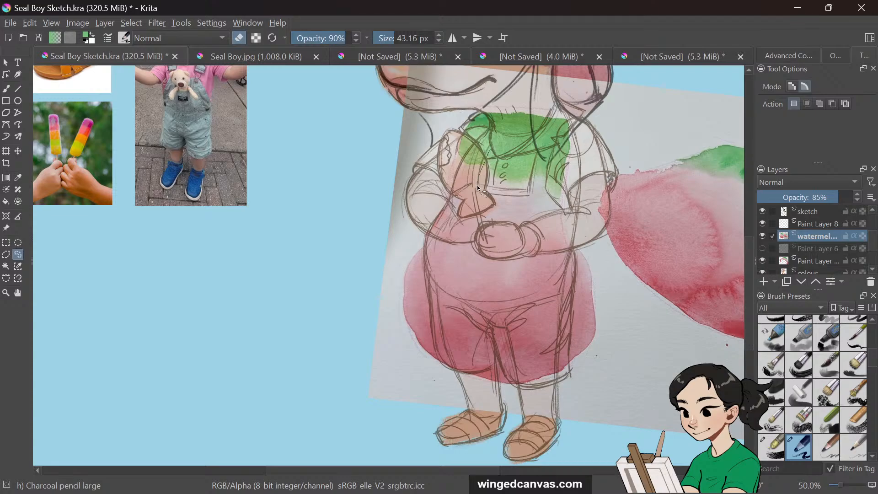
pyautogui.moveTo(556, 124); pyautogui.dragTo(549, 180)
pyautogui.moveTo(573, 232); pyautogui.dragTo(575, 314)
pyautogui.moveTo(569, 369)
pyautogui.mouseDown()
pyautogui.moveTo(530, 383)
pyautogui.moveTo(492, 348)
pyautogui.moveTo(501, 379)
pyautogui.moveTo(496, 369)
pyautogui.moveTo(451, 372)
pyautogui.moveTo(438, 358)
pyautogui.mouseUp()
pyautogui.moveTo(432, 223)
pyautogui.mouseDown()
pyautogui.moveTo(447, 184)
pyautogui.moveTo(428, 231)
pyautogui.moveTo(443, 209)
pyautogui.mouseUp()
pyautogui.moveTo(489, 120)
pyautogui.mouseDown()
pyautogui.moveTo(438, 137)
pyautogui.moveTo(410, 199)
pyautogui.moveTo(378, 322)
pyautogui.mouseUp()
pyautogui.moveTo(403, 403)
pyautogui.mouseDown()
pyautogui.moveTo(428, 418)
pyautogui.moveTo(551, 428)
pyautogui.moveTo(677, 334)
pyautogui.moveTo(696, 175)
pyautogui.moveTo(596, 100)
pyautogui.mouseUp()
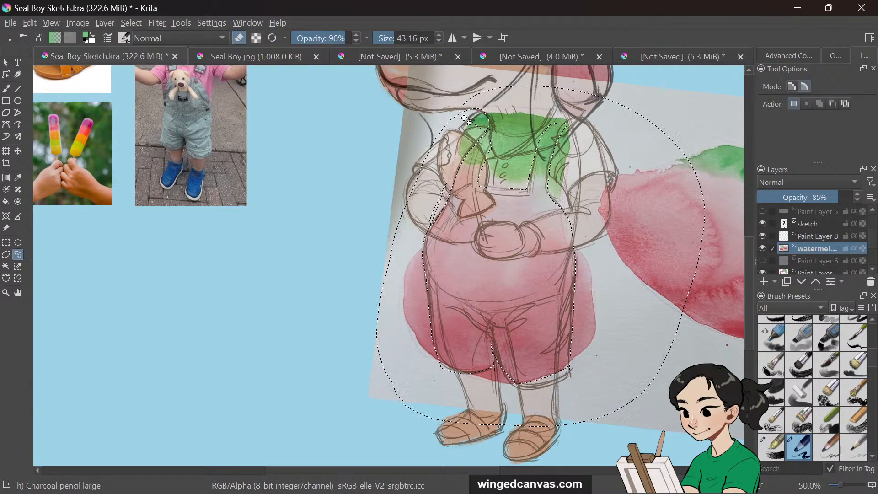
pyautogui.press('Delete')
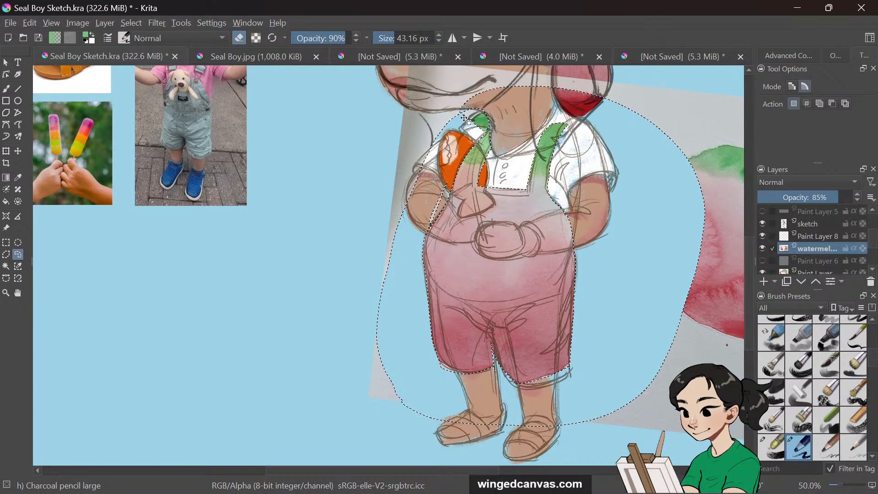
pyautogui.hotkey('ctrl', 'shift', 'a')
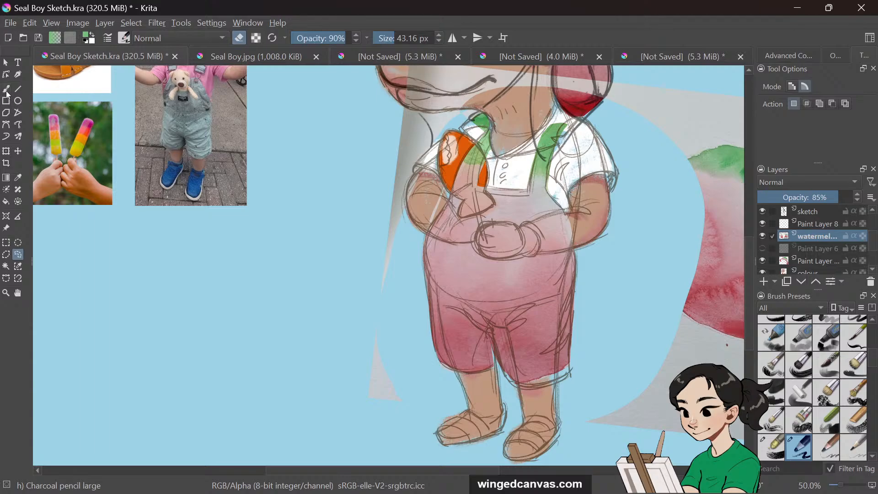
# Clear the leftover watermelon texture outside the character by erasing and lasso-deleting it
pyautogui.click(6, 88)
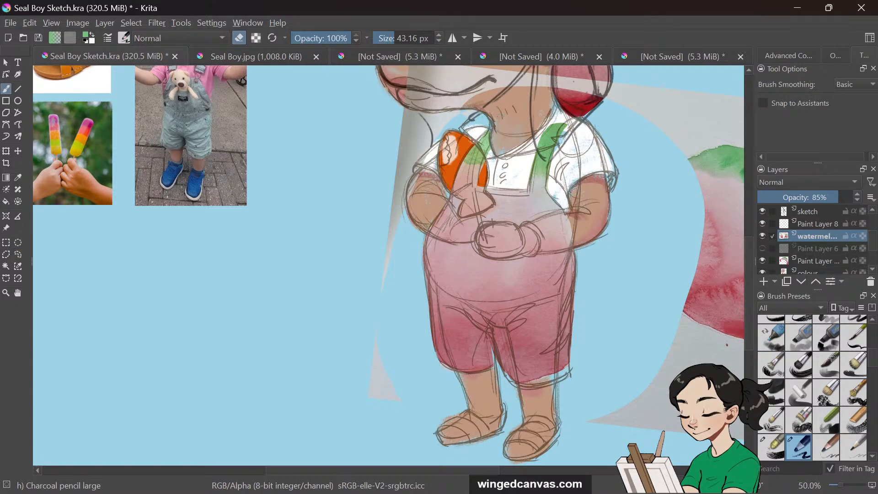
pyautogui.moveTo(388, 226); pyautogui.dragTo(360, 407)
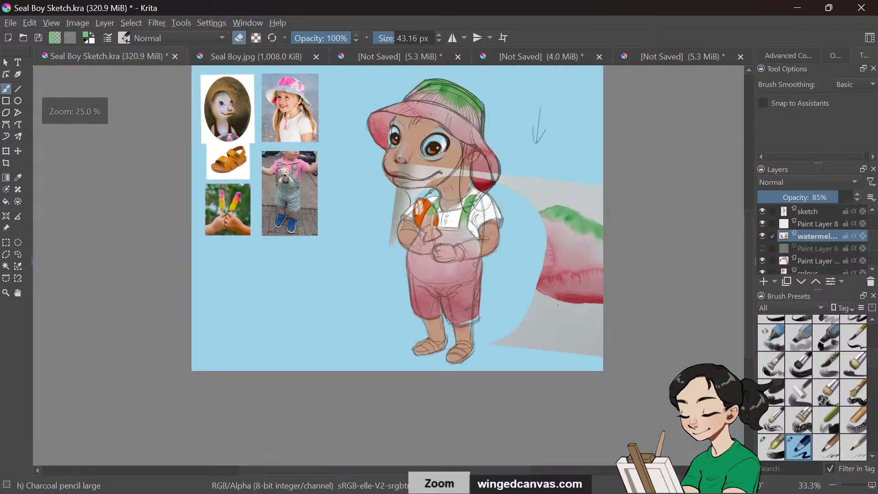
pyautogui.press('-')
pyautogui.press('-')
pyautogui.click(18, 254)
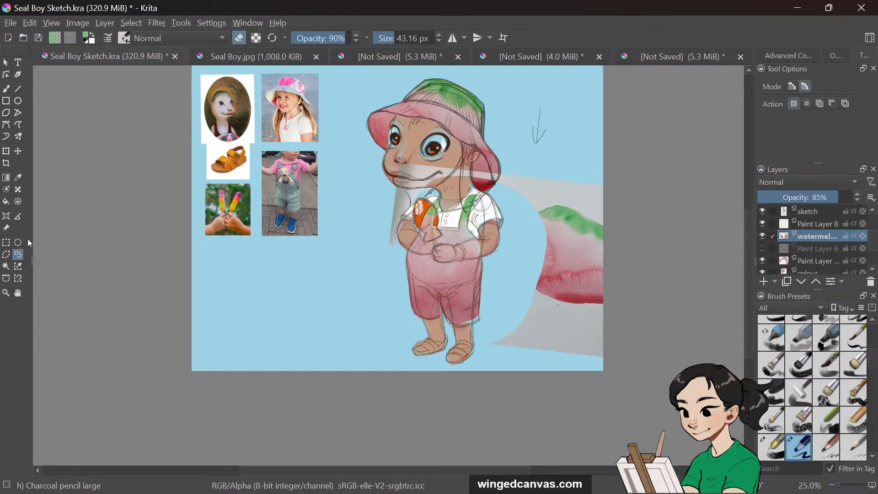
pyautogui.moveTo(396, 253)
pyautogui.mouseDown()
pyautogui.moveTo(485, 124)
pyautogui.moveTo(616, 169)
pyautogui.moveTo(660, 288)
pyautogui.mouseUp()
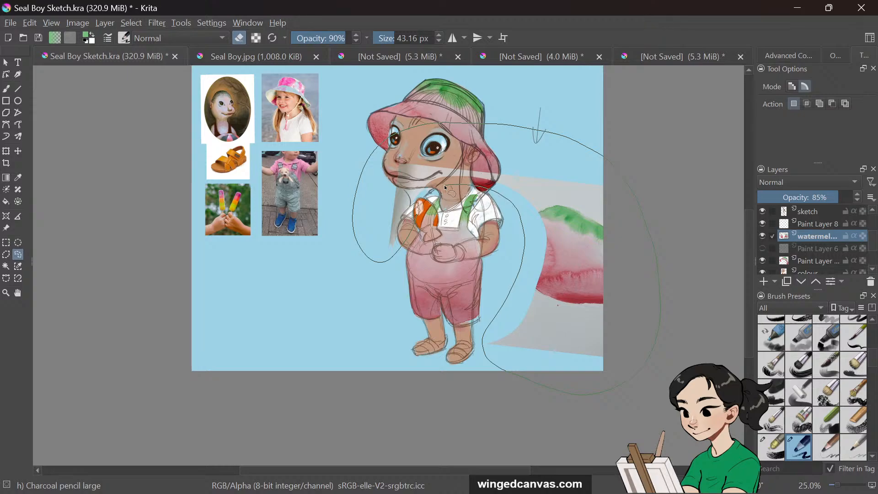
pyautogui.moveTo(444, 185); pyautogui.dragTo(416, 224)
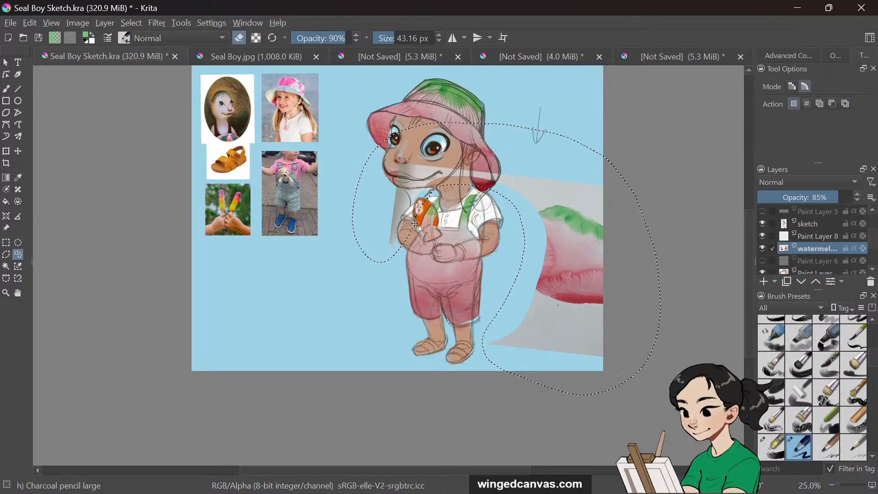
pyautogui.press('Delete')
pyautogui.hotkey('ctrl', 'shift', 'a')
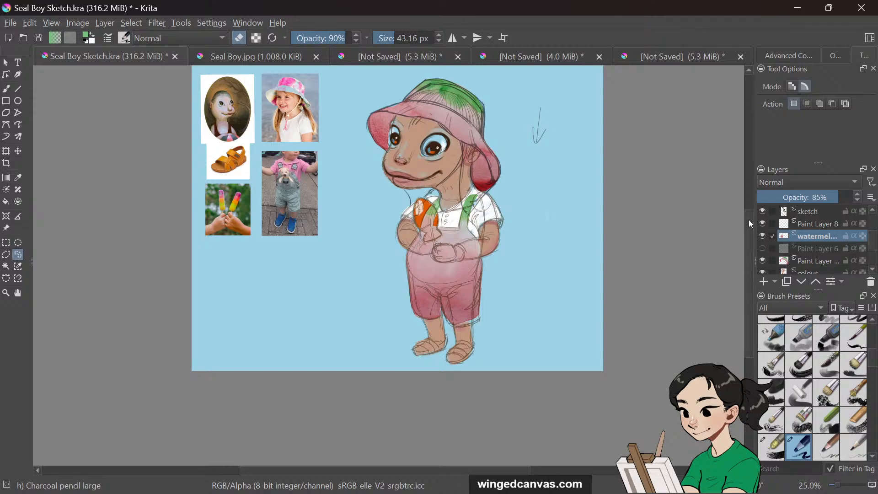
# Erase the watermelon texture covering the orange fish with the brush in eraser mode
pyautogui.moveTo(750, 224); pyautogui.dragTo(749, 220)
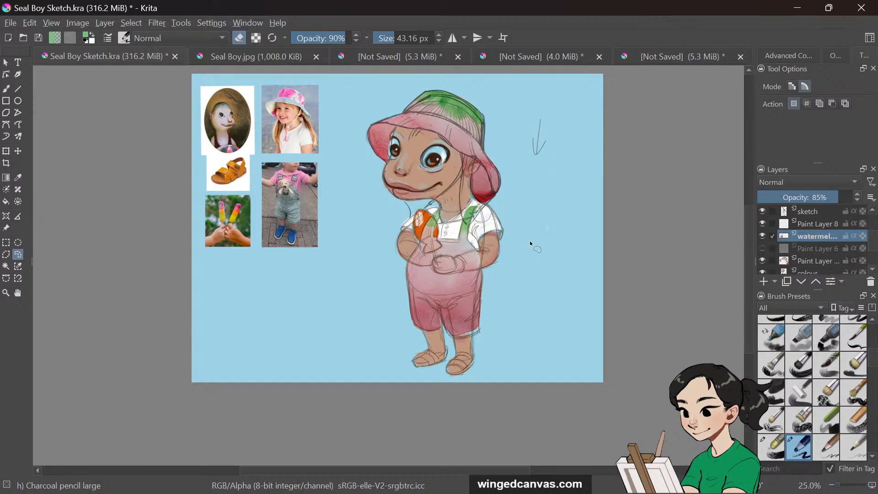
pyautogui.press('b')
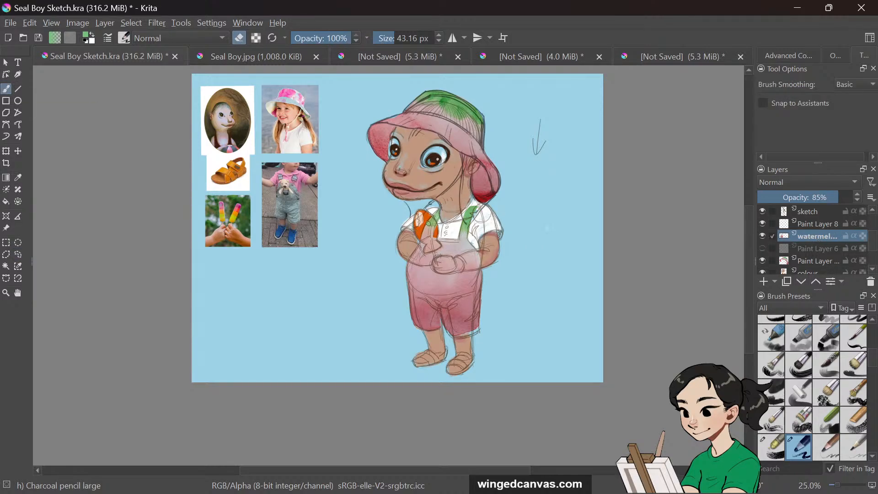
pyautogui.moveTo(428, 223); pyautogui.dragTo(425, 236)
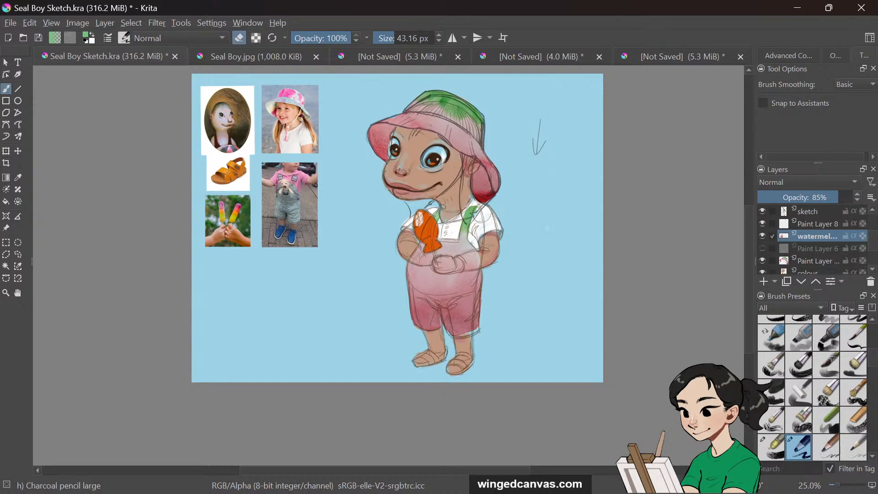
pyautogui.moveTo(450, 260)
pyautogui.mouseDown()
pyautogui.moveTo(437, 266)
pyautogui.moveTo(453, 272)
pyautogui.moveTo(472, 255)
pyautogui.moveTo(472, 266)
pyautogui.mouseUp()
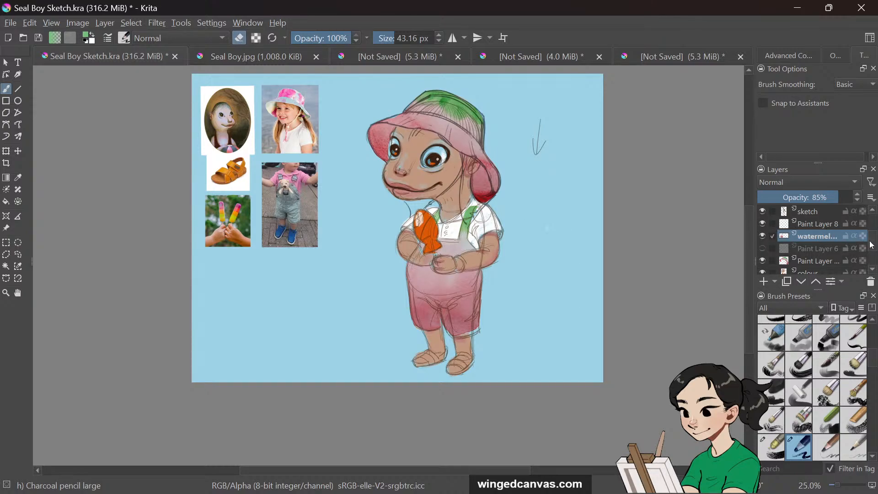
# Hide the sketch layer
pyautogui.moveTo(872, 243); pyautogui.dragTo(875, 238)
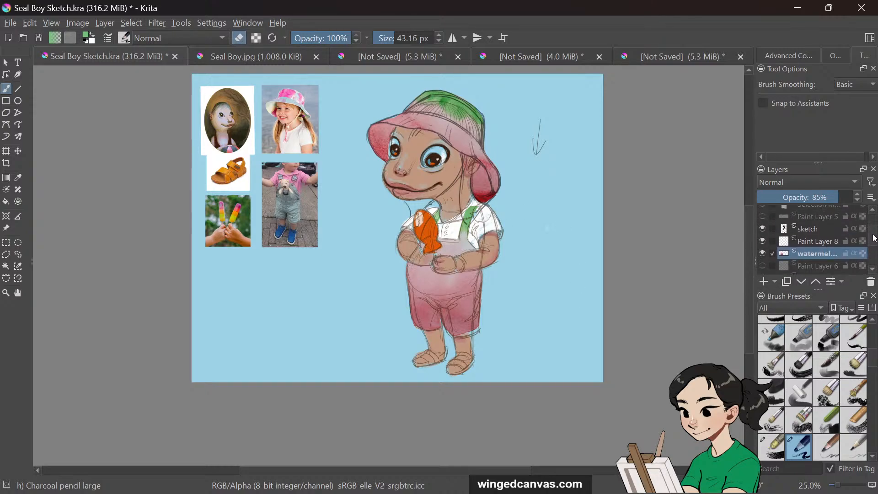
pyautogui.click(765, 229)
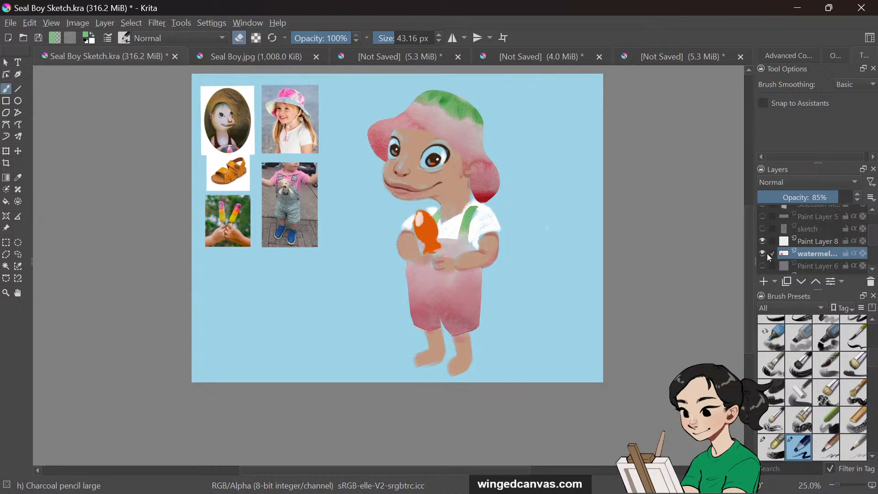
pyautogui.moveTo(871, 240); pyautogui.dragTo(869, 251)
# Select the watermelon texture, paint layers and colour layer together and merge them into one layer
pyautogui.keyDown('shift'); pyautogui.click(814, 245); pyautogui.keyUp('shift')
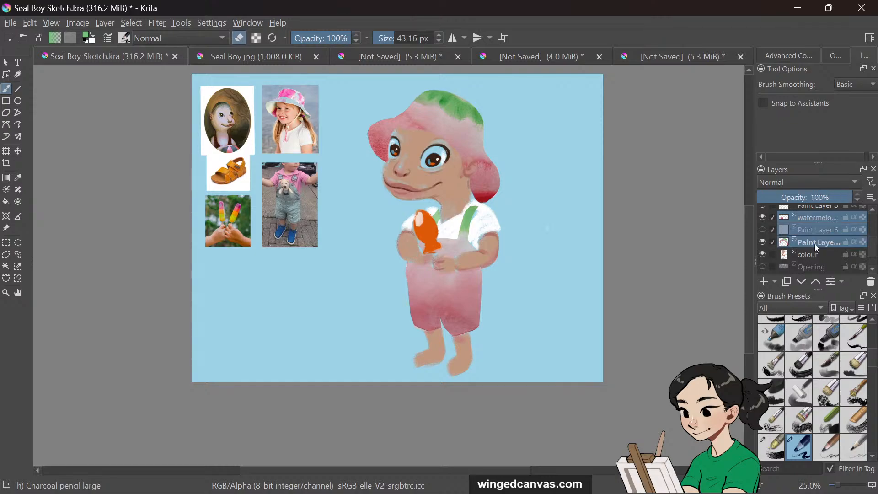
pyautogui.keyDown('ctrl'); pyautogui.click(815, 254); pyautogui.keyUp('ctrl')
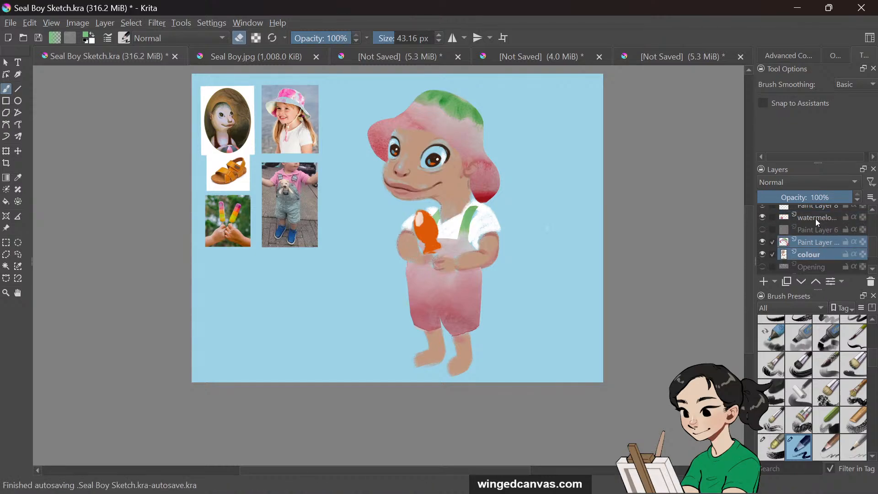
pyautogui.click(872, 198)
pyautogui.click(875, 207)
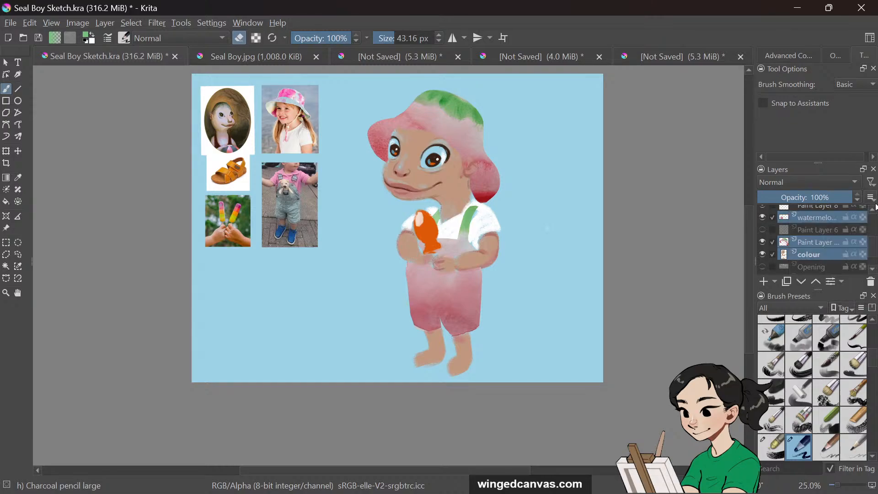
pyautogui.click(775, 283)
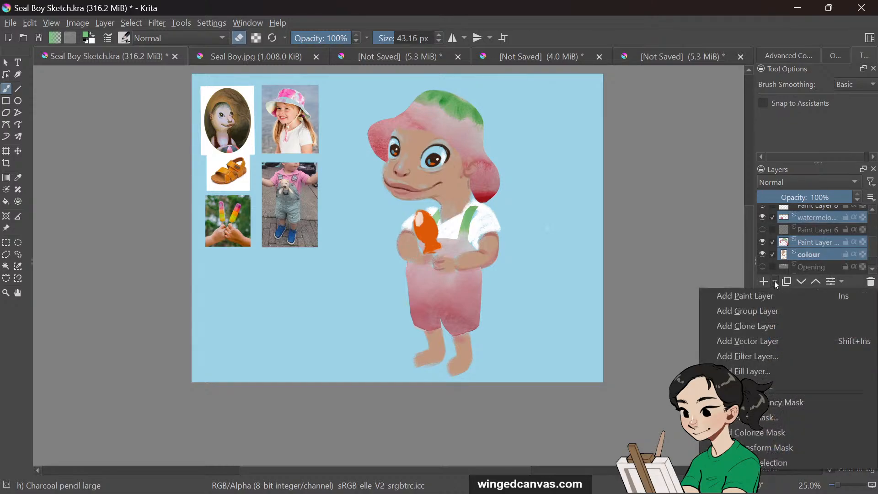
pyautogui.click(850, 282)
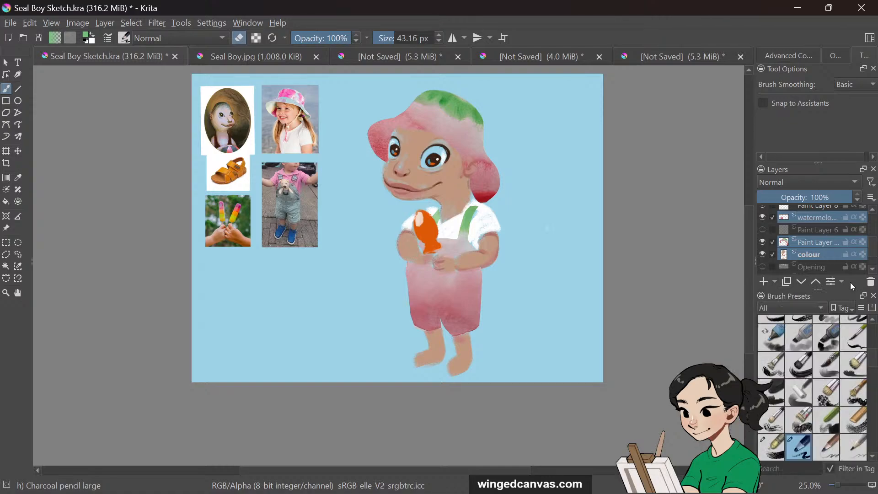
pyautogui.click(842, 283)
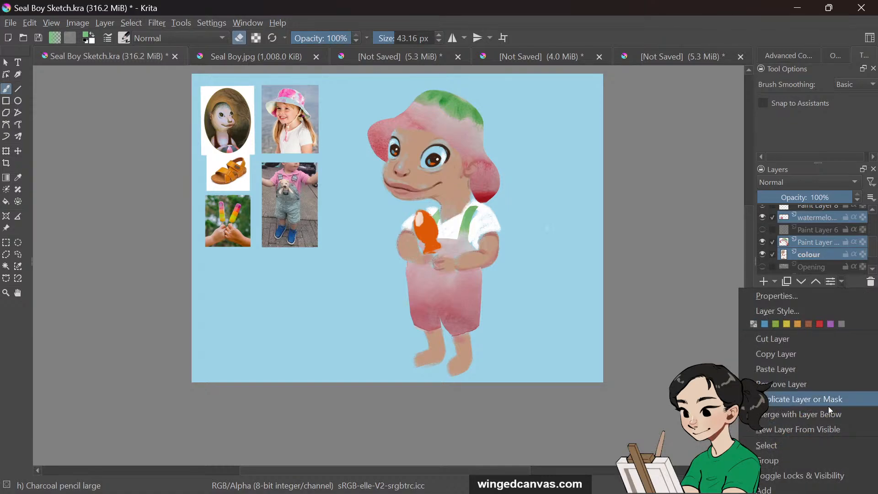
pyautogui.click(827, 415)
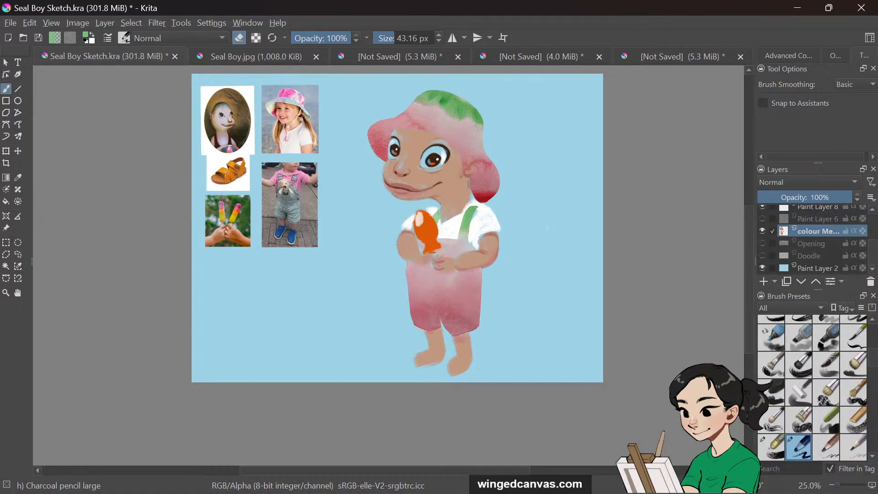
# Show the sketch layer again and lower its opacity to 26%
pyautogui.click(763, 231)
pyautogui.click(762, 232)
pyautogui.click(762, 232)
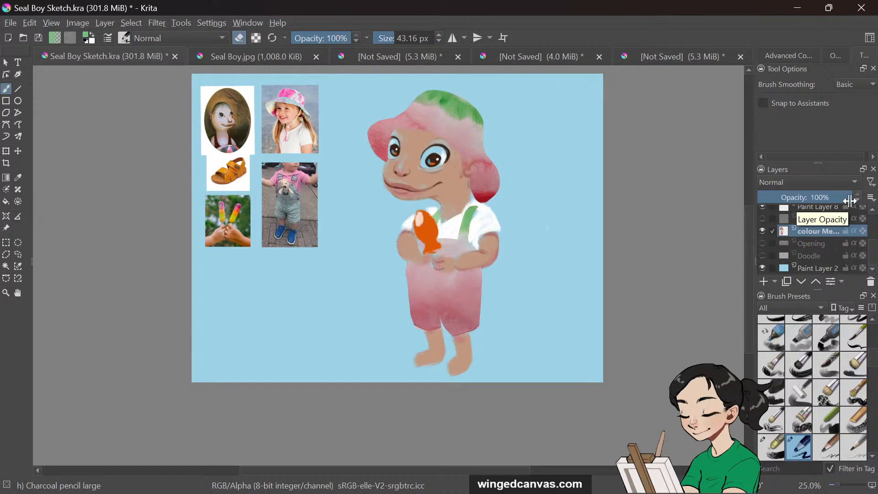
pyautogui.scroll(1, 749, 228)
pyautogui.scroll(1, 748, 227)
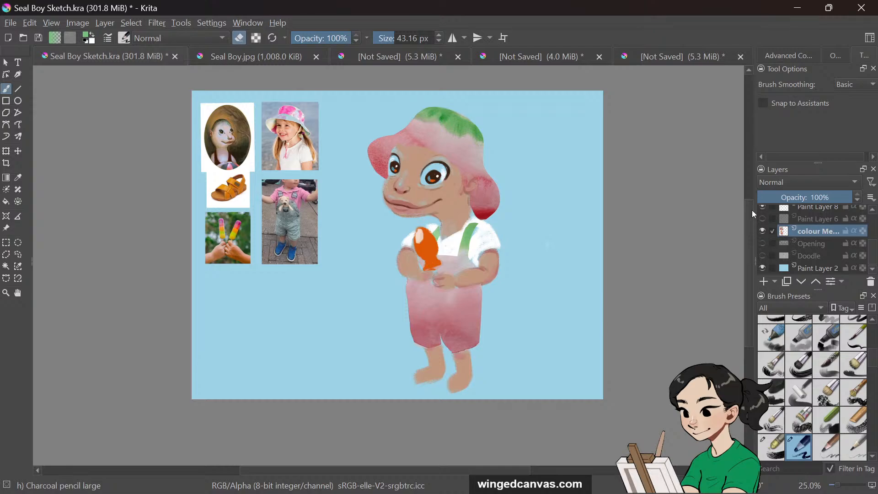
pyautogui.scroll(2, 819, 225)
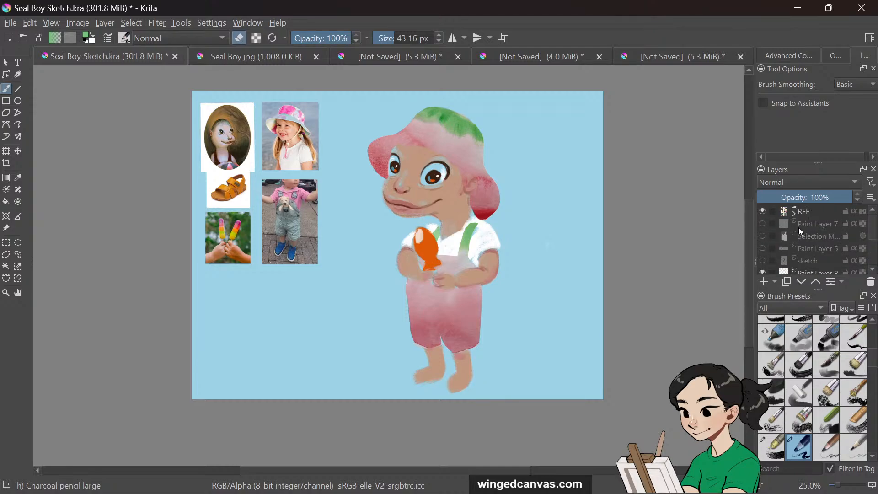
pyautogui.click(762, 260)
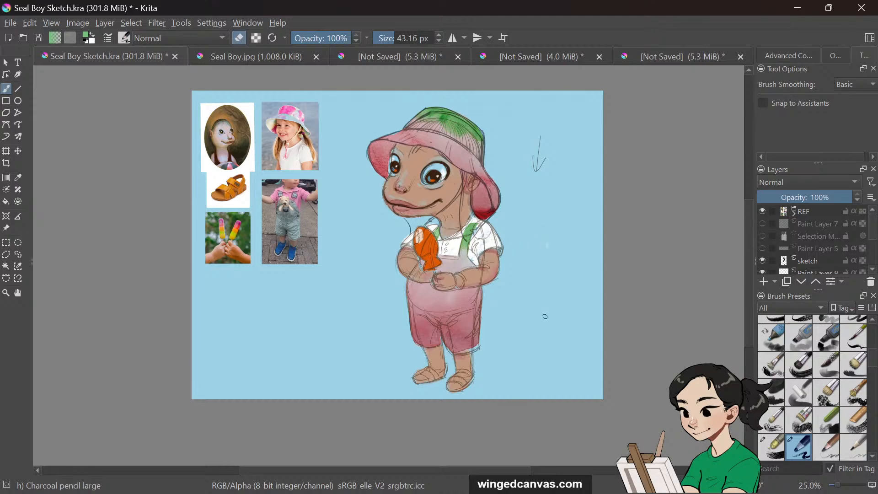
pyautogui.hotkey('ctrl', '+')
pyautogui.hotkey('ctrl', '+')
pyautogui.hotkey('ctrl', '-')
pyautogui.moveTo(747, 239); pyautogui.dragTo(747, 221)
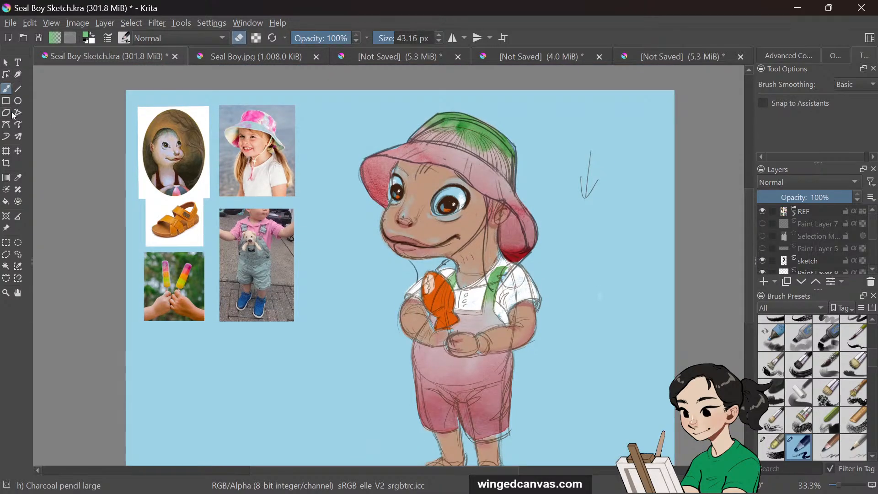
pyautogui.click(815, 261)
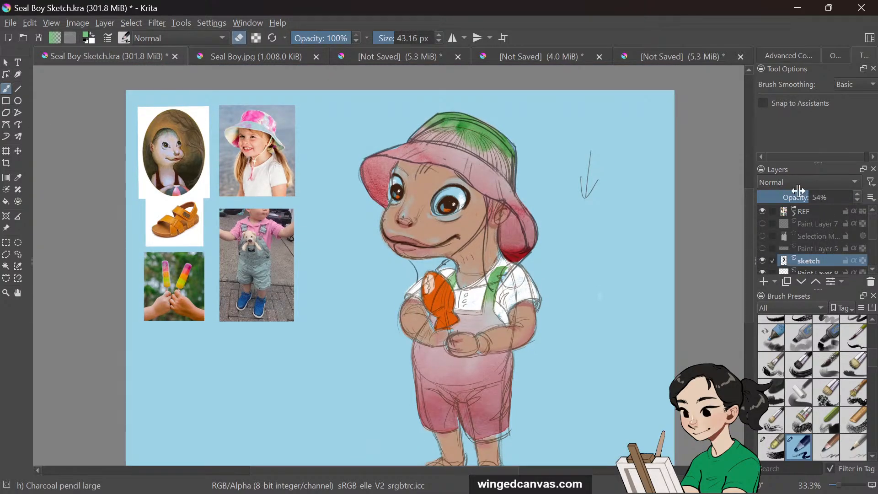
pyautogui.click(783, 197)
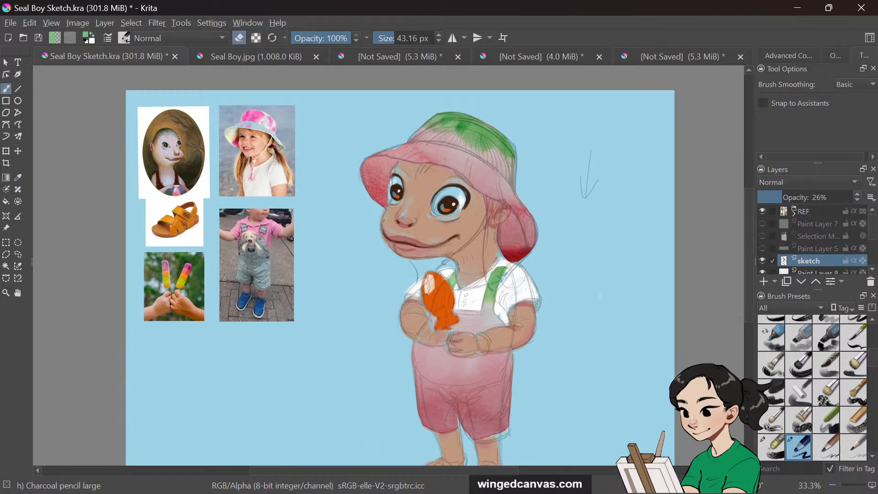
# Sample a colour from the character's shirt, switch back to the brush and select the merged colour layer
pyautogui.press('i')
pyautogui.click(18, 177)
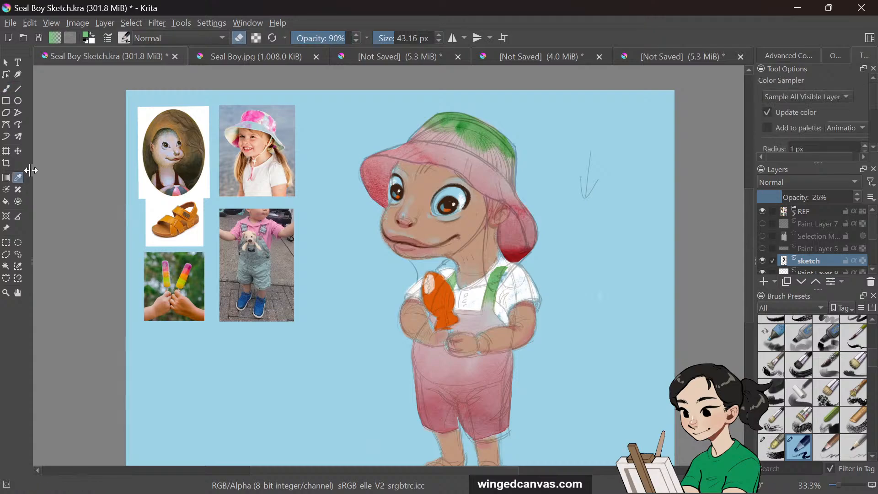
pyautogui.click(532, 302)
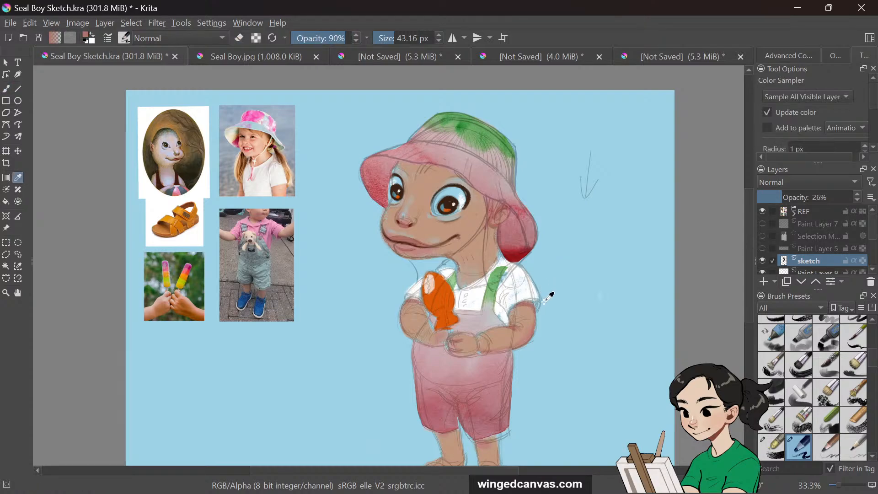
pyautogui.click(8, 88)
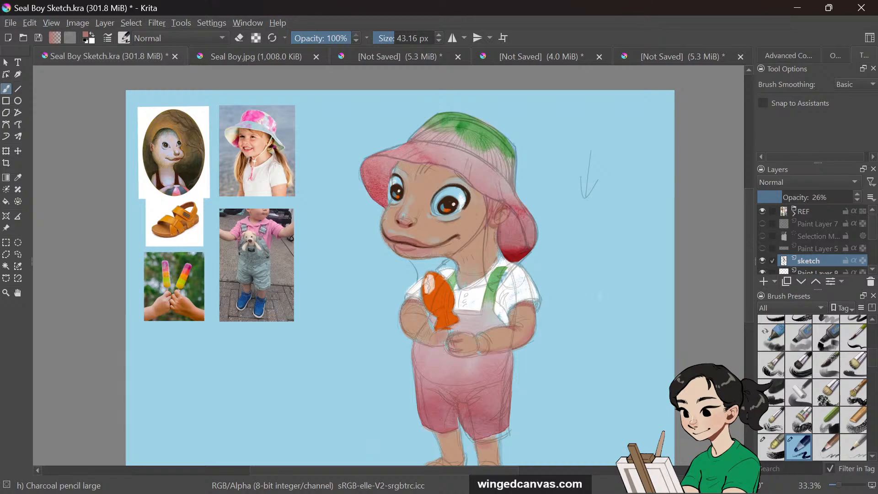
pyautogui.scroll(-2, 825, 245)
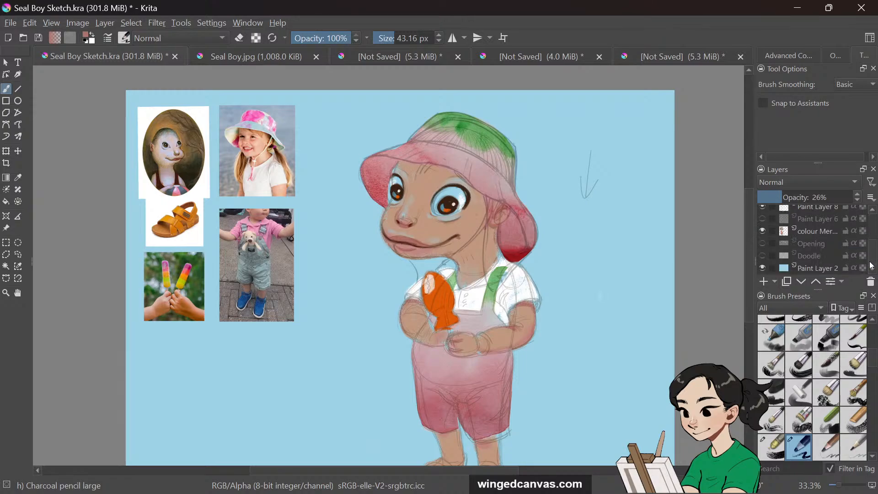
pyautogui.click(821, 233)
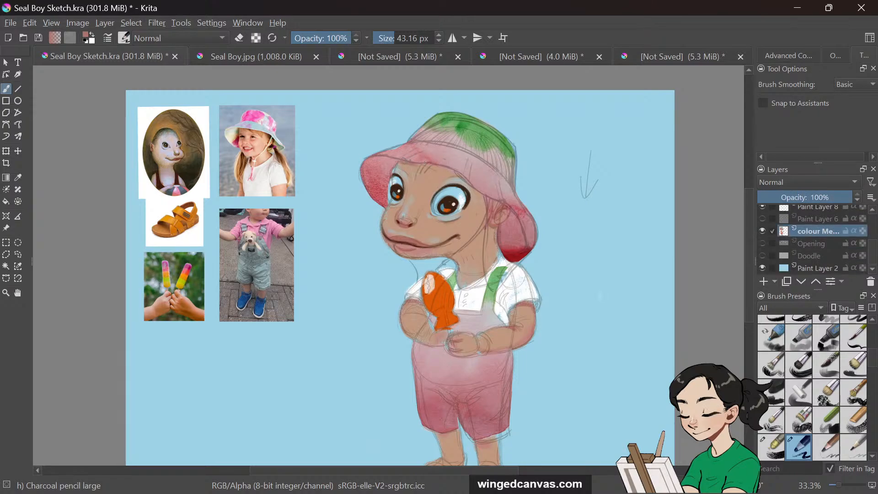
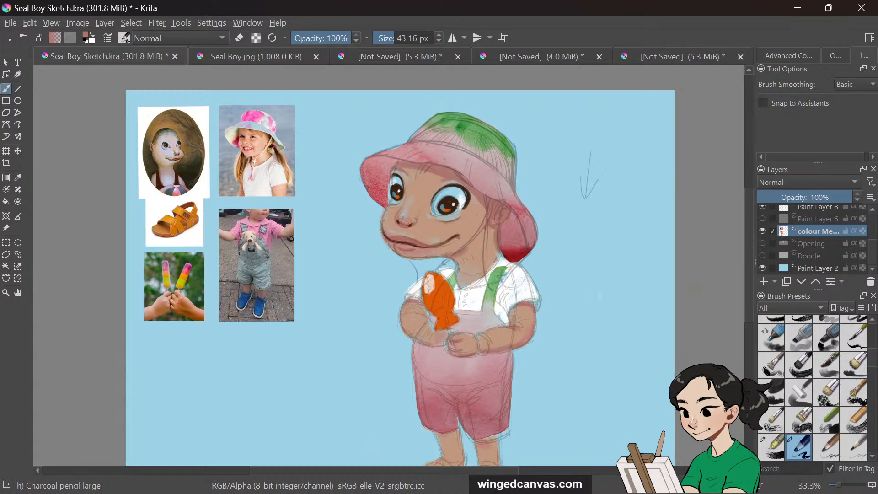
# Add a new layer above the merged colour layer and name it shadow
pyautogui.moveTo(747, 212); pyautogui.dragTo(747, 231)
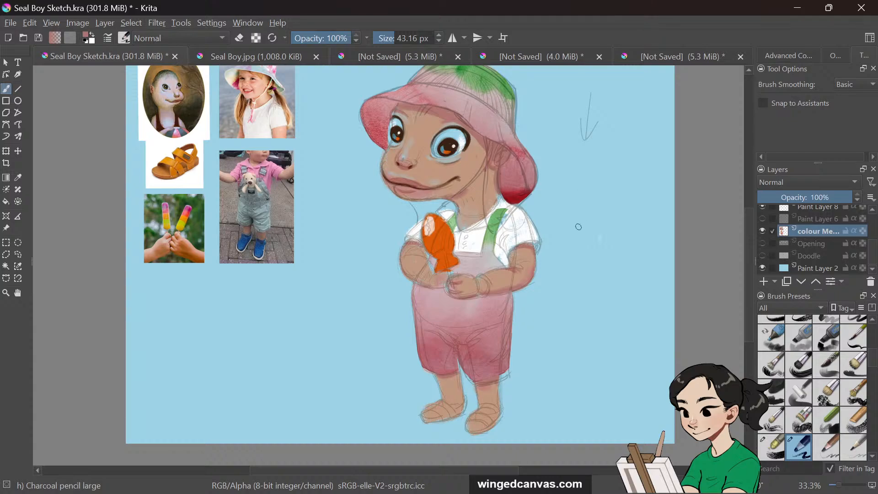
pyautogui.press('o')
pyautogui.press('o')
pyautogui.click(18, 177)
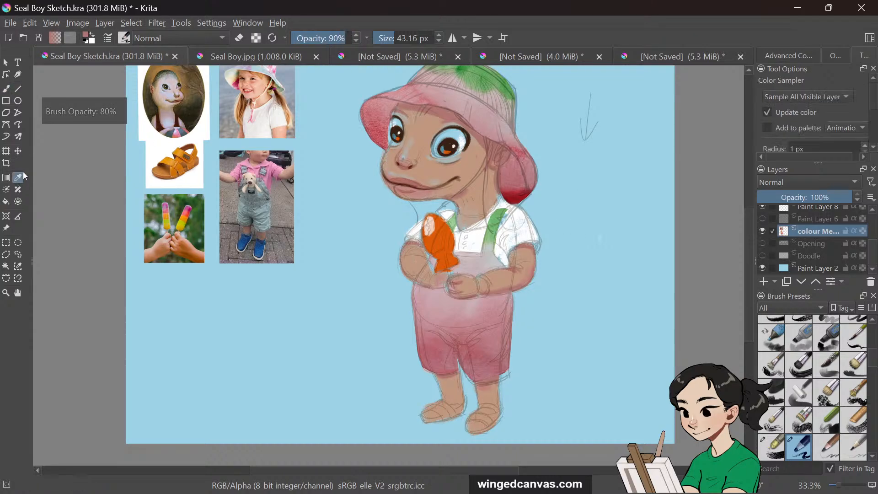
pyautogui.press('i')
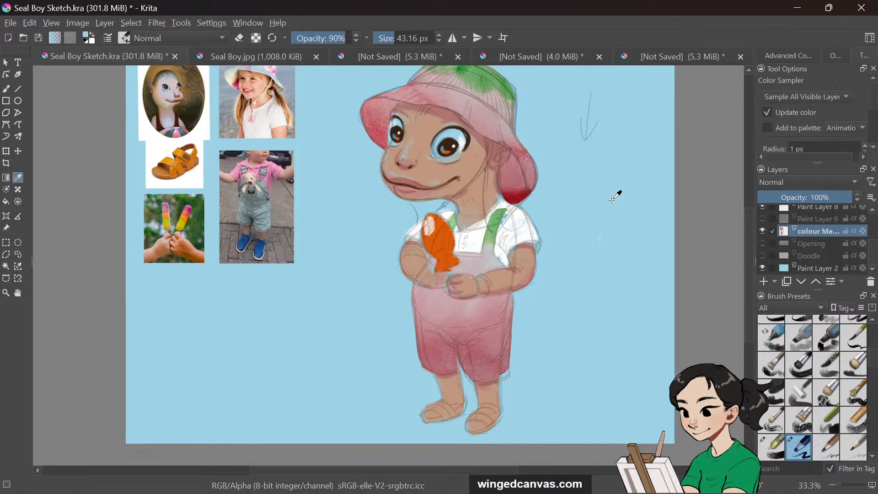
pyautogui.click(764, 281)
pyautogui.doubleClick(814, 232)
pyautogui.write('sh')
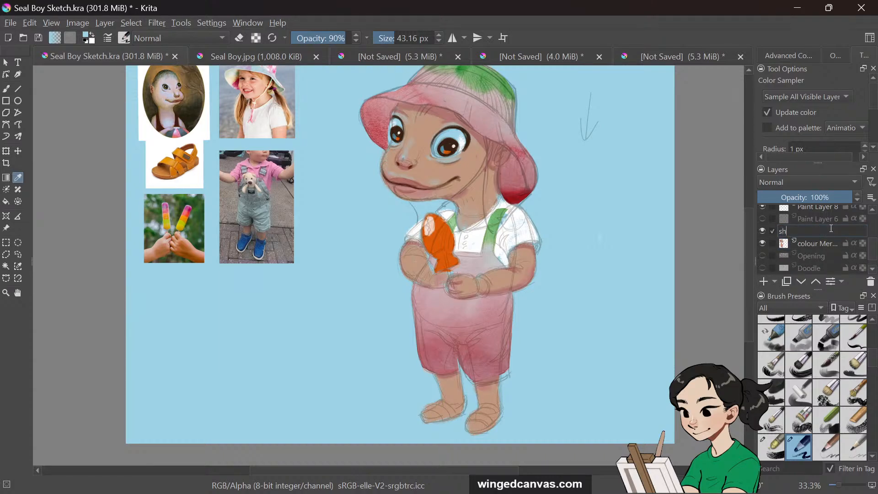
pyautogui.write('adow')
pyautogui.press('Return')
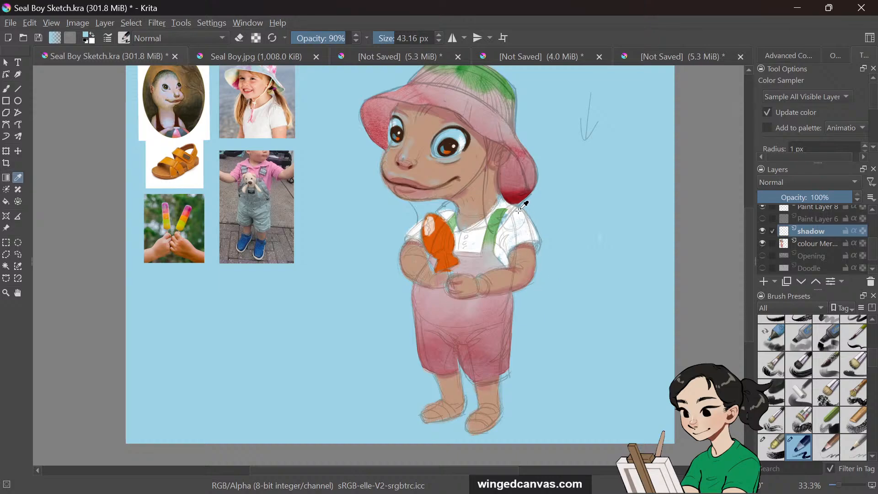
# Open the advanced colour selector and sample the blue background colour, returning to the brush
pyautogui.click(488, 135)
pyautogui.click(7, 88)
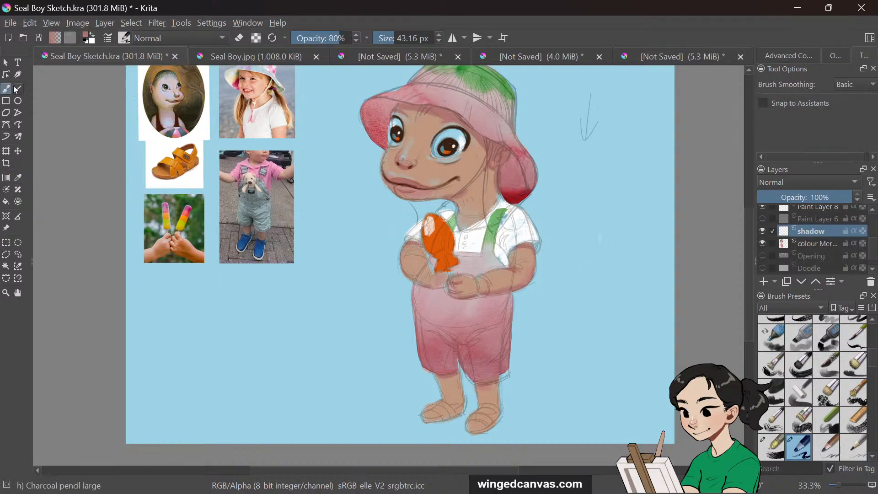
pyautogui.click(787, 55)
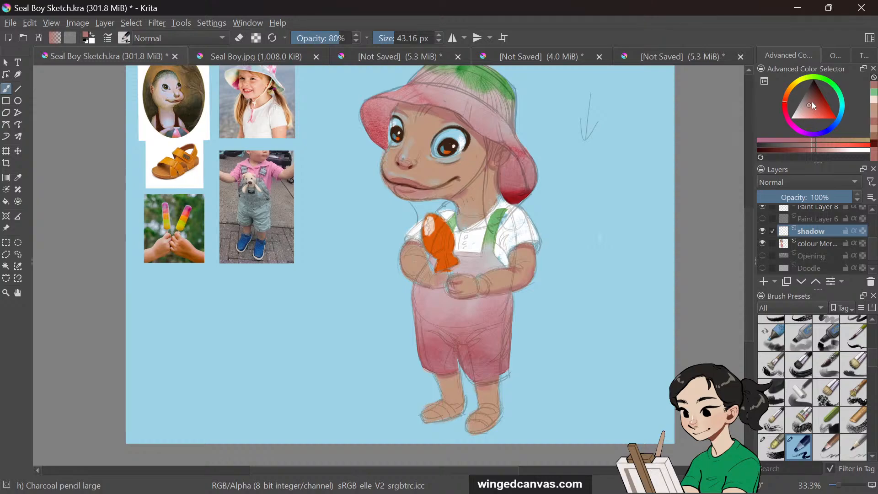
pyautogui.click(18, 177)
pyautogui.click(308, 283)
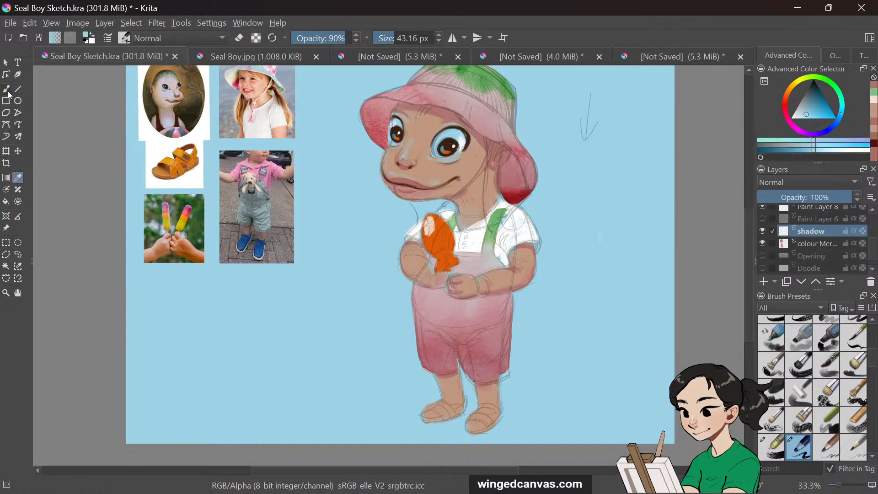
pyautogui.click(6, 88)
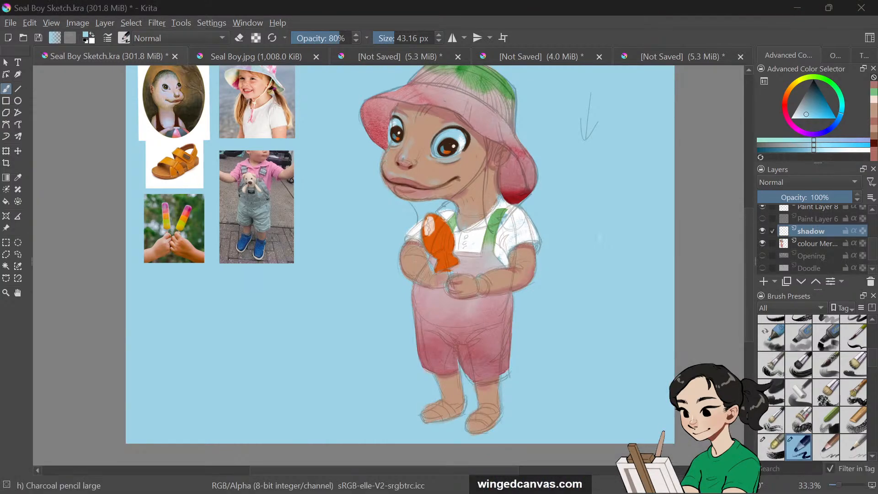
pyautogui.click(611, 443)
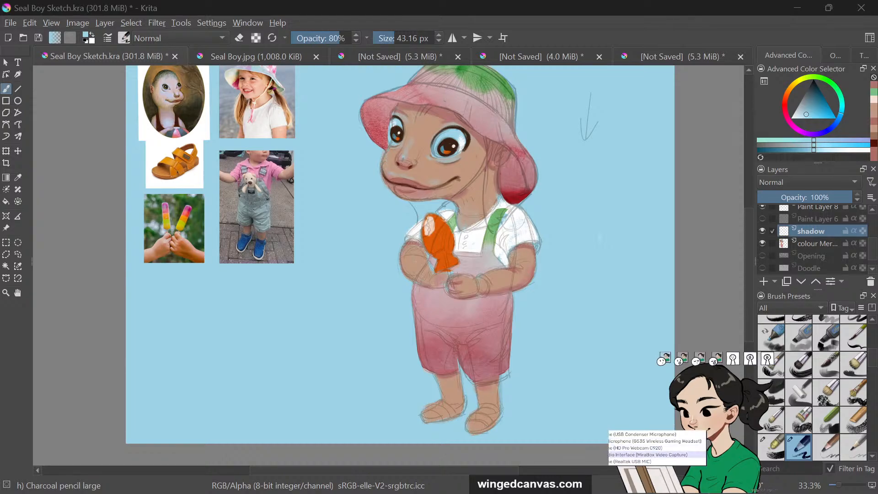
pyautogui.click(640, 434)
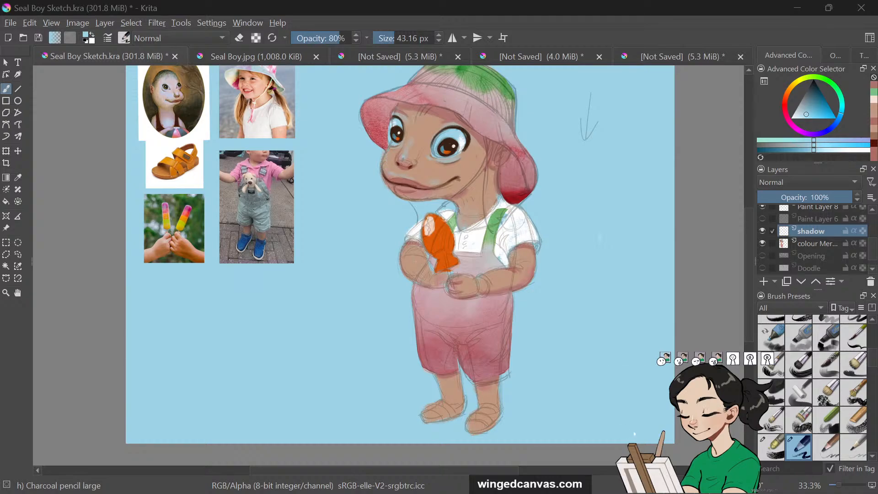
pyautogui.click(612, 447)
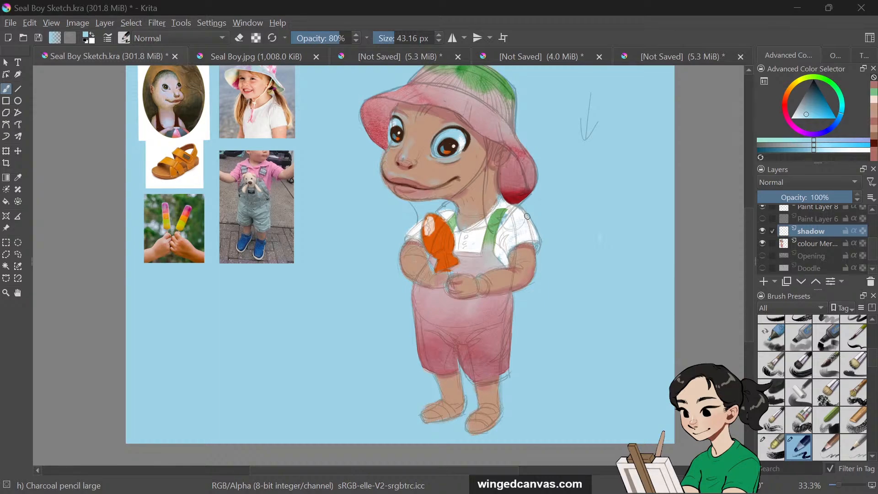
# Make Paint Layer 8 visible, briefly hiding and re-showing the sketch layer
pyautogui.scroll(3, 749, 247)
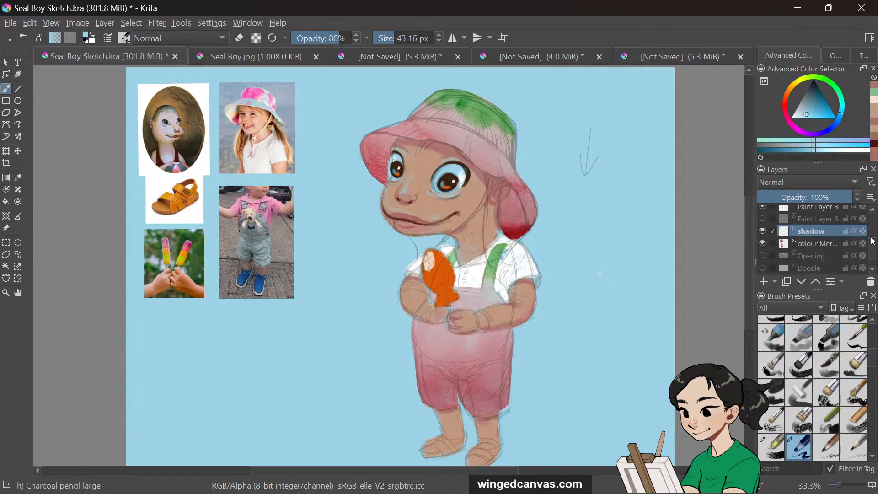
pyautogui.scroll(2, 818, 238)
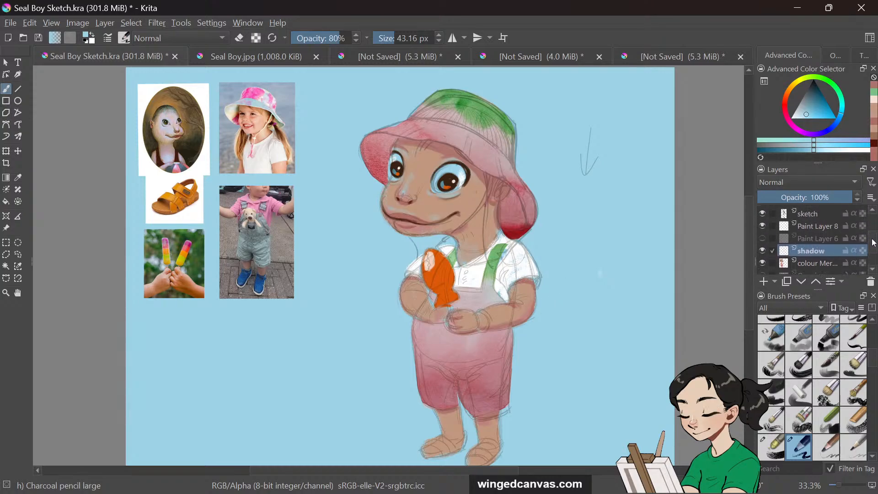
pyautogui.click(762, 229)
pyautogui.click(762, 216)
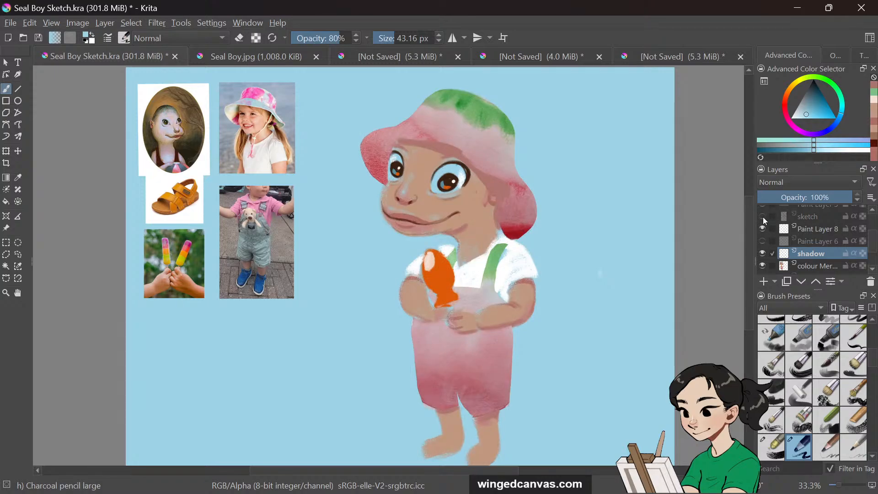
pyautogui.click(763, 217)
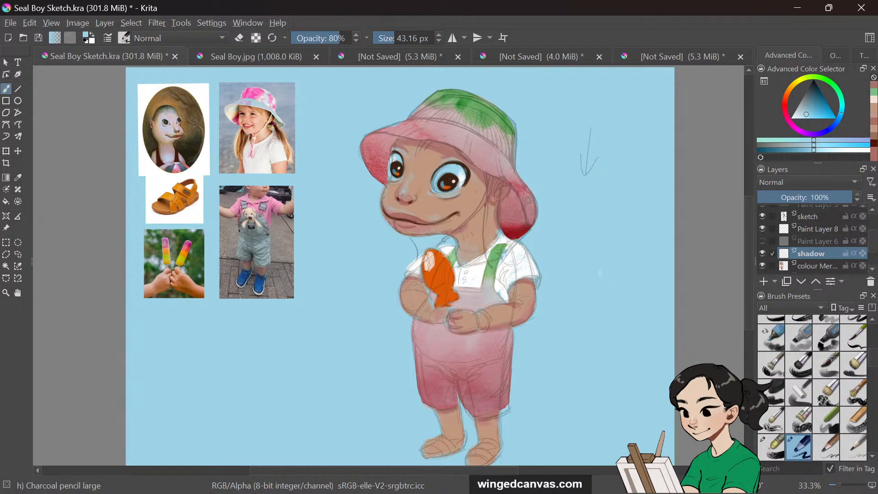
# Pick a muted shadow colour, set brush opacity to 85% and switch the shadow layer to Multiply blending
pyautogui.press('o')
pyautogui.click(18, 177)
pyautogui.moveTo(813, 115); pyautogui.dragTo(816, 111)
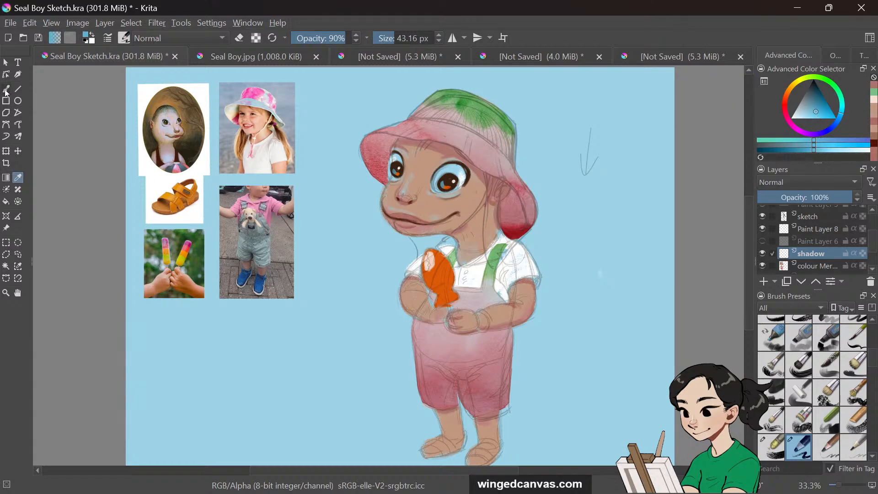
pyautogui.click(7, 89)
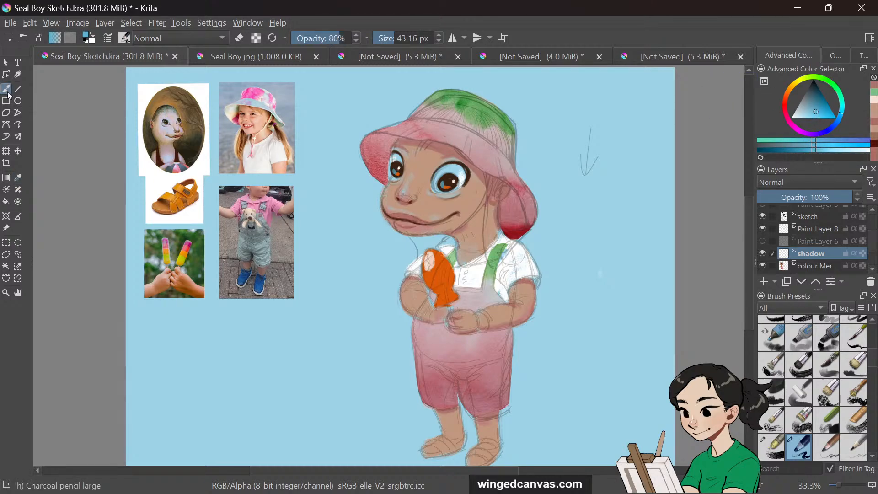
pyautogui.moveTo(333, 37); pyautogui.dragTo(351, 38)
pyautogui.moveTo(441, 145); pyautogui.dragTo(451, 149)
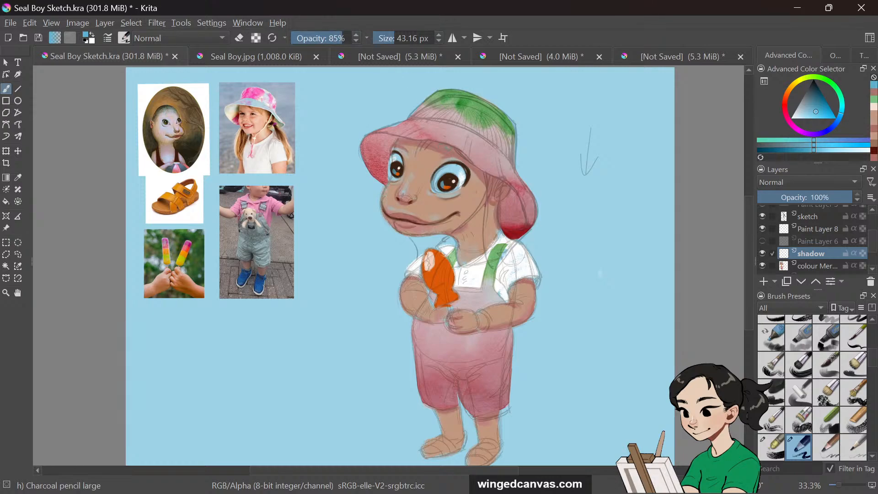
pyautogui.click(851, 183)
pyautogui.click(846, 172)
# Choose a shadow tone and paint the shadow cast by the hat brim across the face
pyautogui.click(806, 111)
pyautogui.moveTo(805, 111); pyautogui.dragTo(804, 110)
pyautogui.moveTo(438, 144)
pyautogui.mouseDown()
pyautogui.moveTo(519, 201)
pyautogui.moveTo(525, 230)
pyautogui.mouseUp()
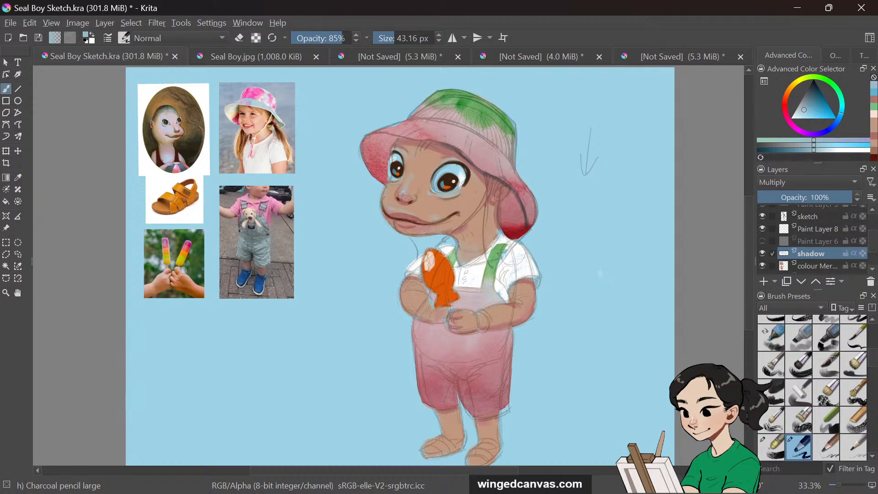
pyautogui.moveTo(381, 133); pyautogui.dragTo(447, 146)
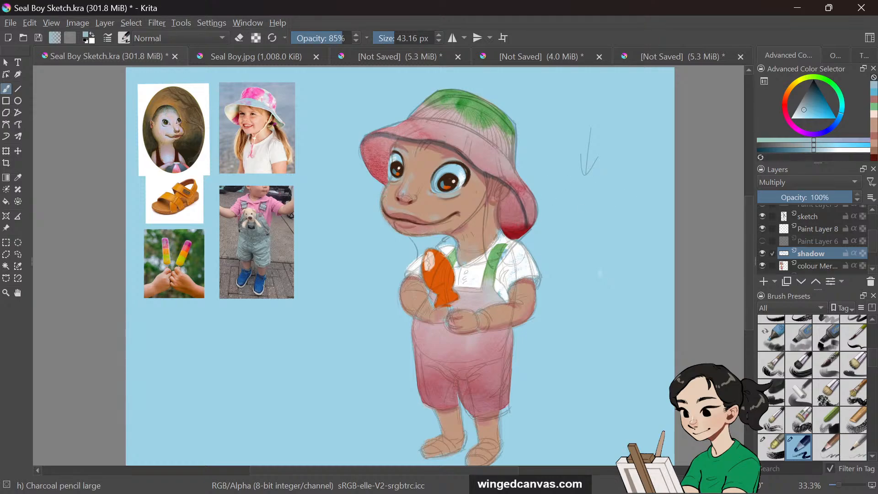
pyautogui.moveTo(394, 135); pyautogui.dragTo(415, 138)
pyautogui.moveTo(390, 144); pyautogui.dragTo(392, 160)
# Shade the hat's side with a brush about 155 px, then add neck shadow at about 46 px
pyautogui.click(405, 38)
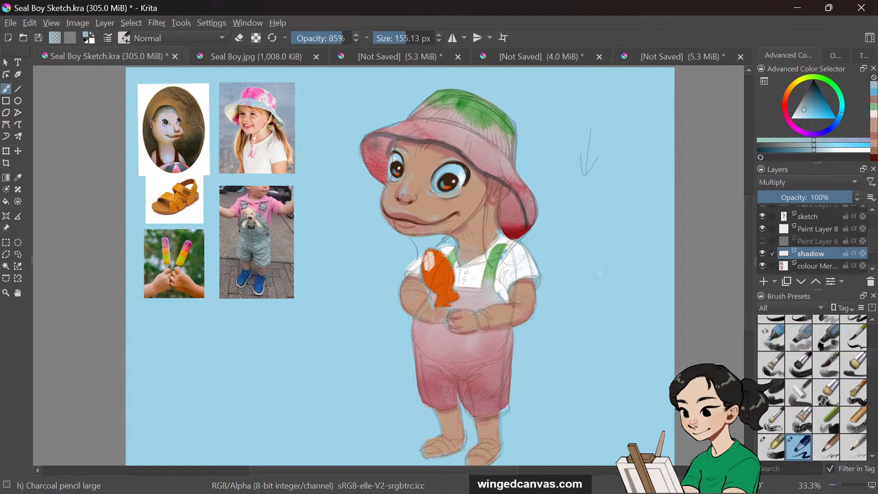
pyautogui.moveTo(382, 138); pyautogui.dragTo(389, 167)
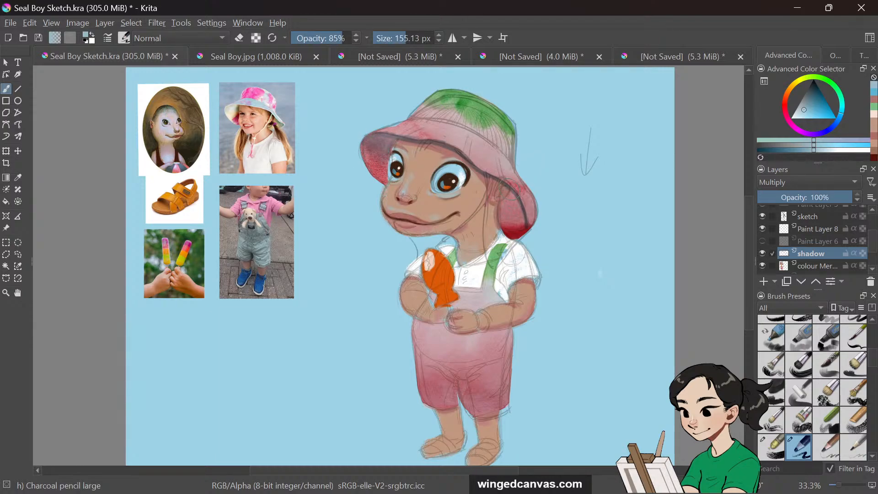
pyautogui.moveTo(511, 194)
pyautogui.mouseDown()
pyautogui.moveTo(517, 227)
pyautogui.moveTo(522, 217)
pyautogui.moveTo(508, 227)
pyautogui.moveTo(519, 215)
pyautogui.mouseUp()
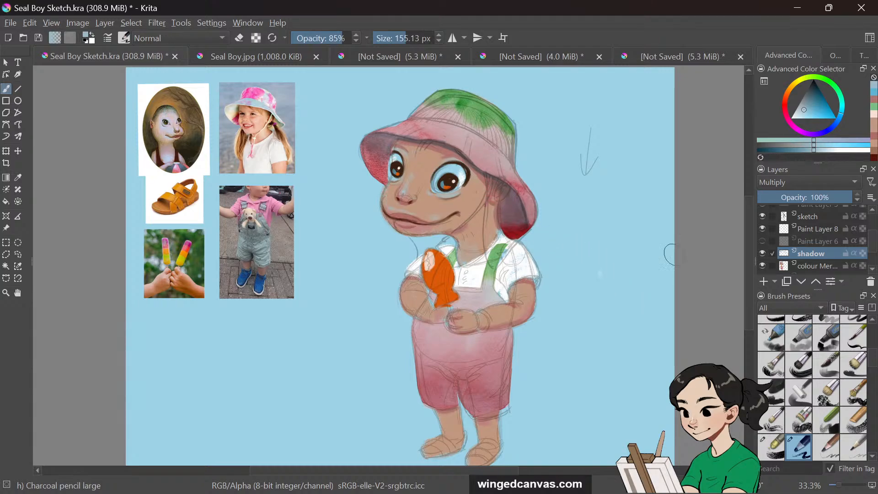
pyautogui.moveTo(402, 37); pyautogui.dragTo(392, 37)
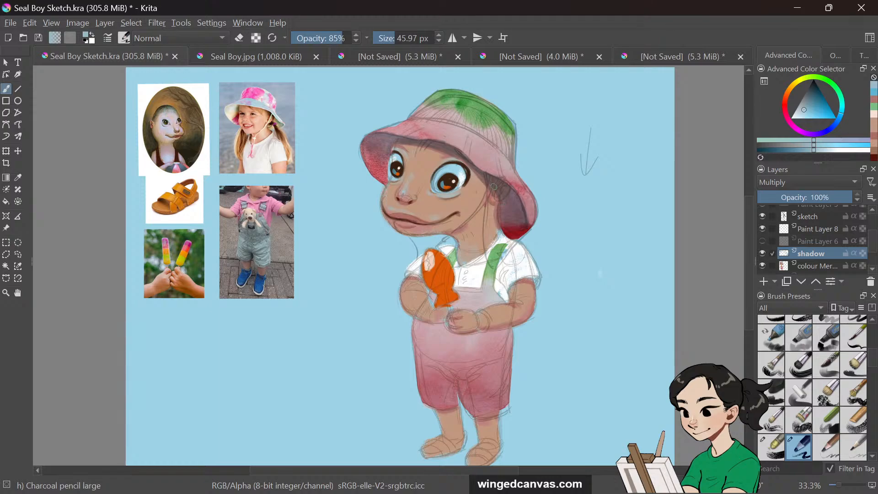
pyautogui.moveTo(494, 186); pyautogui.dragTo(499, 231)
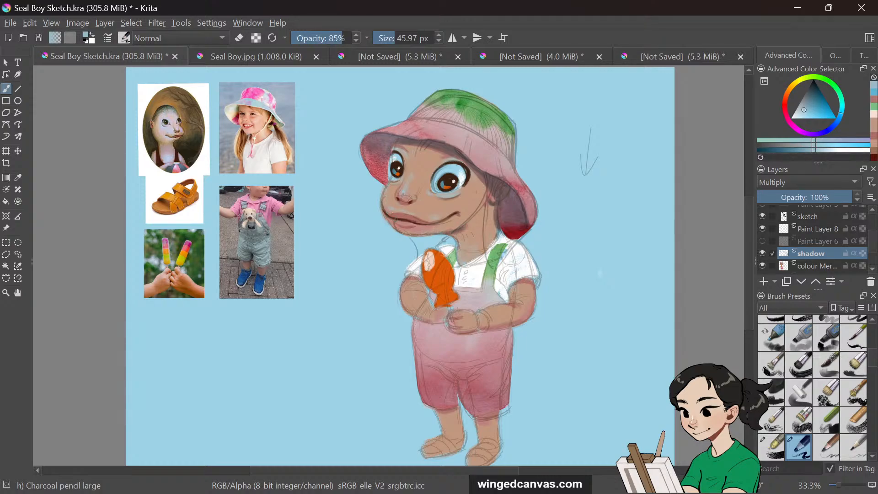
pyautogui.click(813, 266)
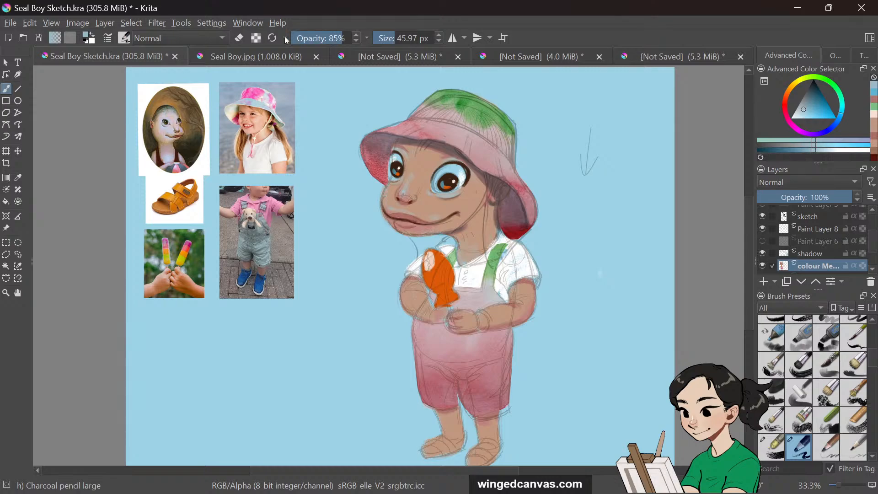
pyautogui.click(239, 37)
pyautogui.click(814, 216)
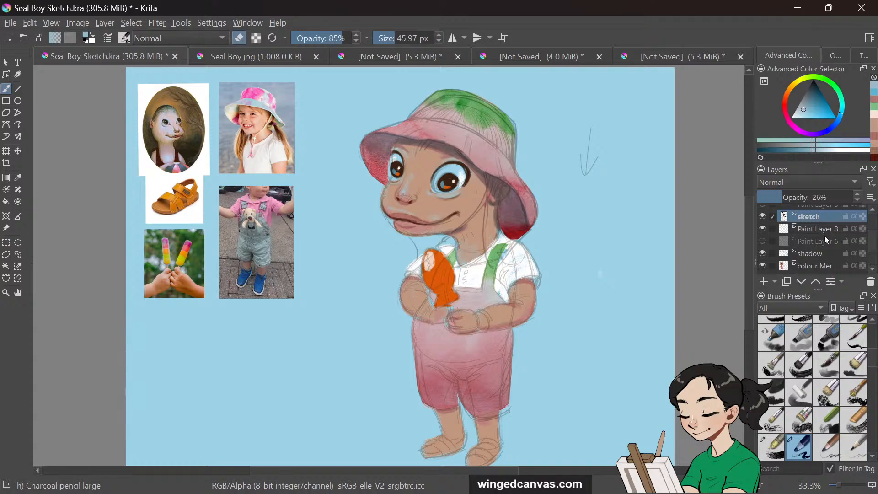
pyautogui.scroll(3, 874, 228)
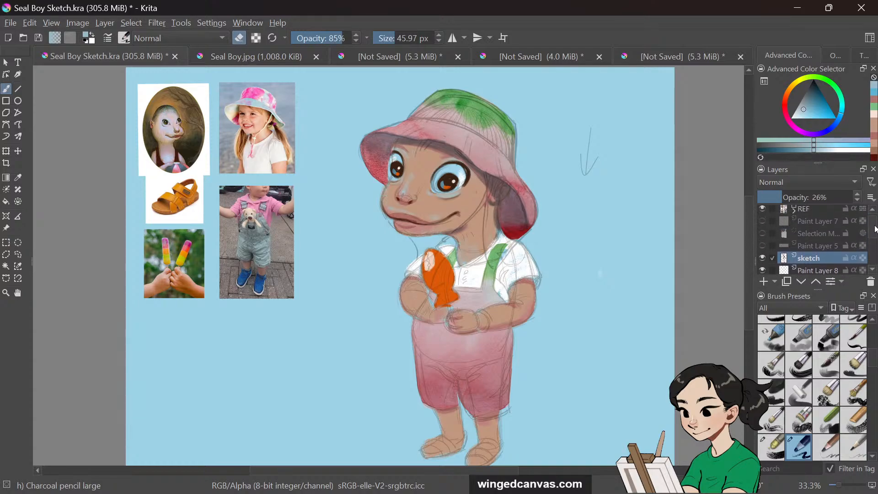
pyautogui.scroll(-5, 856, 241)
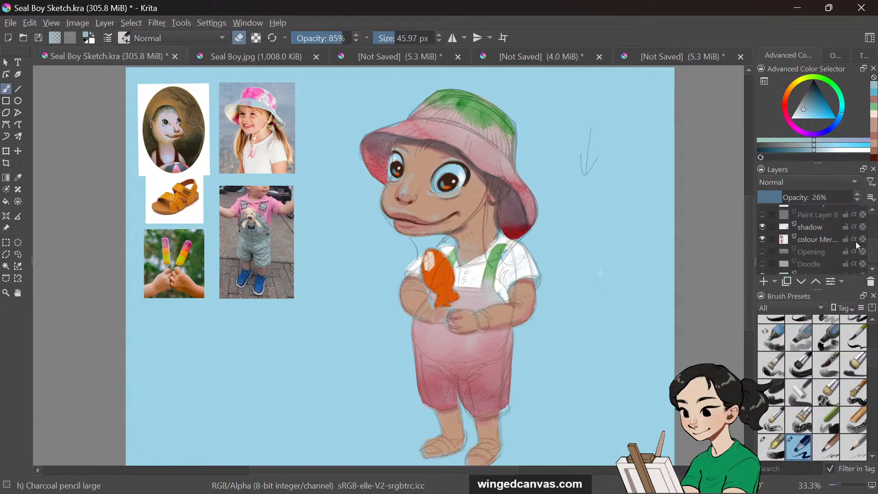
pyautogui.click(826, 227)
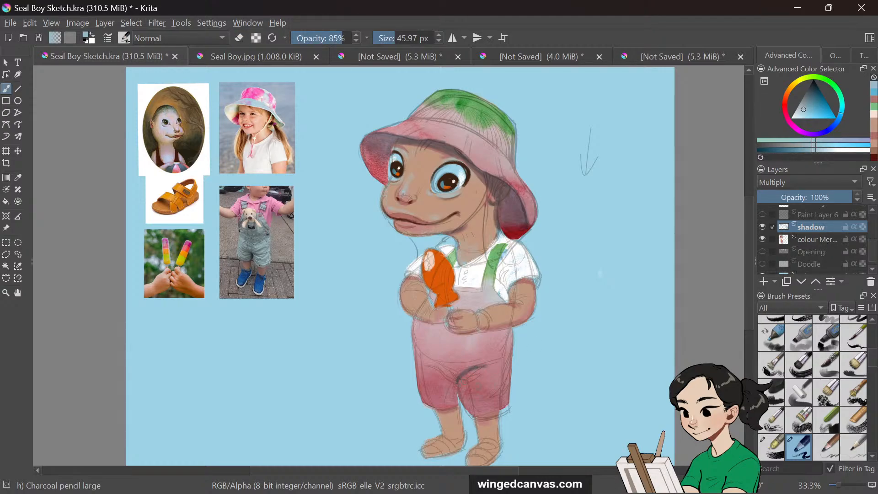
# Paint two shadow strokes on the overalls' legs and undo them
pyautogui.moveTo(455, 384)
pyautogui.mouseDown()
pyautogui.moveTo(481, 375)
pyautogui.moveTo(479, 384)
pyautogui.mouseUp()
pyautogui.moveTo(432, 362)
pyautogui.mouseDown()
pyautogui.moveTo(453, 380)
pyautogui.moveTo(430, 371)
pyautogui.moveTo(455, 383)
pyautogui.moveTo(438, 379)
pyautogui.mouseUp()
pyautogui.hotkey('ctrl', 'z')
pyautogui.hotkey('ctrl', 'z')
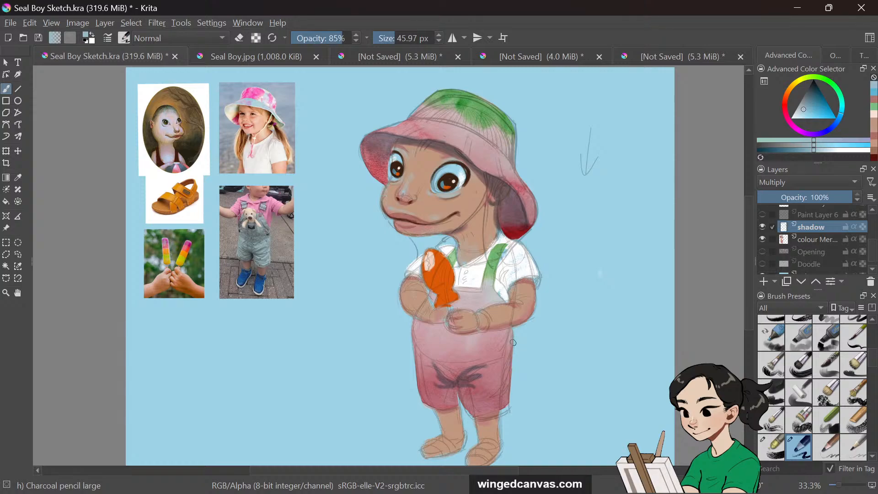
# Shade the overalls' legs, crotch and the band below the arms on the shadow layer
pyautogui.moveTo(454, 384); pyautogui.dragTo(450, 400)
pyautogui.moveTo(513, 328); pyautogui.dragTo(509, 362)
pyautogui.moveTo(513, 328); pyautogui.dragTo(507, 405)
pyautogui.moveTo(508, 369)
pyautogui.mouseDown()
pyautogui.moveTo(505, 402)
pyautogui.moveTo(488, 414)
pyautogui.mouseUp()
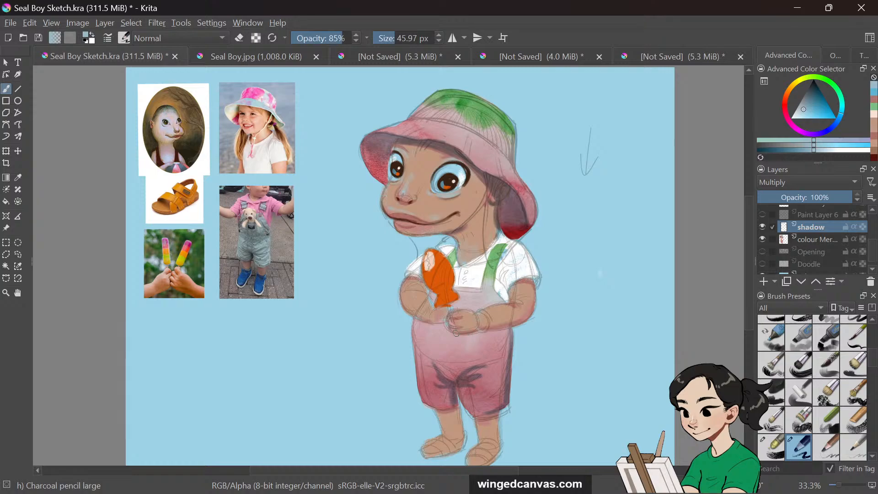
pyautogui.moveTo(456, 333); pyautogui.dragTo(508, 329)
pyautogui.moveTo(414, 319); pyautogui.dragTo(524, 321)
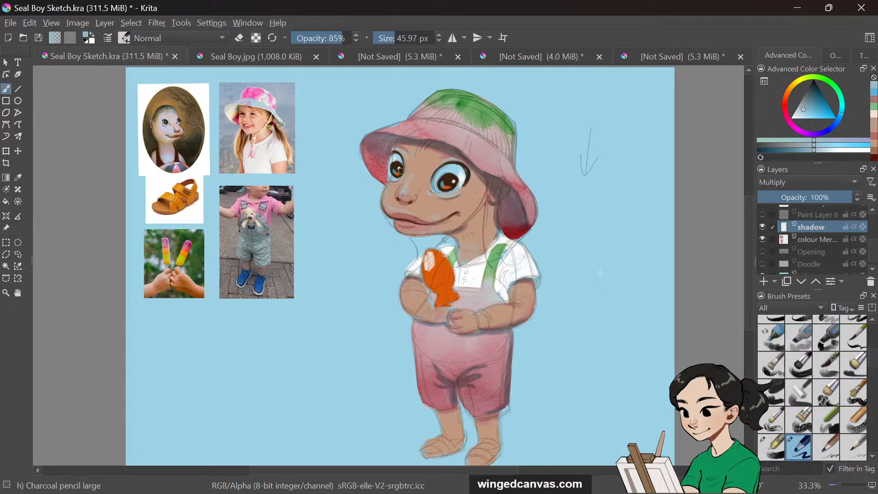
# Shrink the brush to about 6 px and draw a thin shadow line across the overalls' bib
pyautogui.press('[')
pyautogui.press('[')
pyautogui.press('[')
pyautogui.press('[')
pyautogui.press('[')
pyautogui.press('[')
pyautogui.press('[')
pyautogui.press('[')
pyautogui.moveTo(451, 306); pyautogui.dragTo(477, 305)
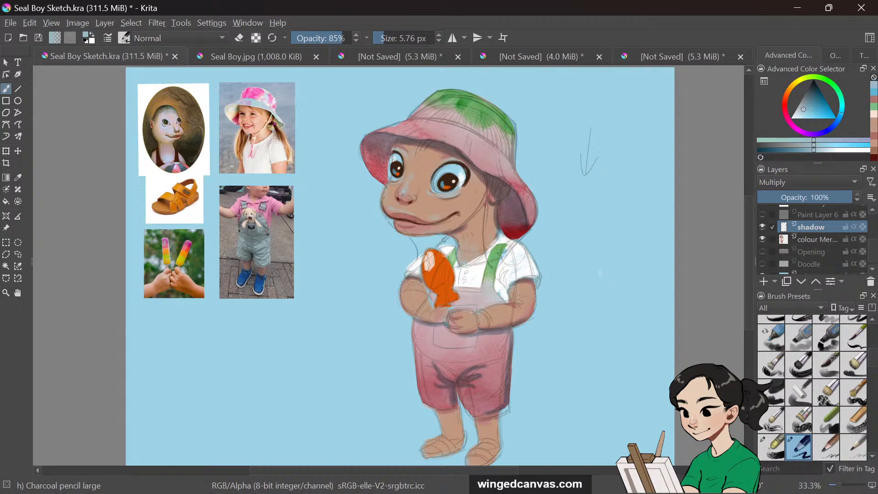
# Set the brush to about 35 px and paint a shadow stroke across the overalls' legs on the shadow layer
pyautogui.click(391, 38)
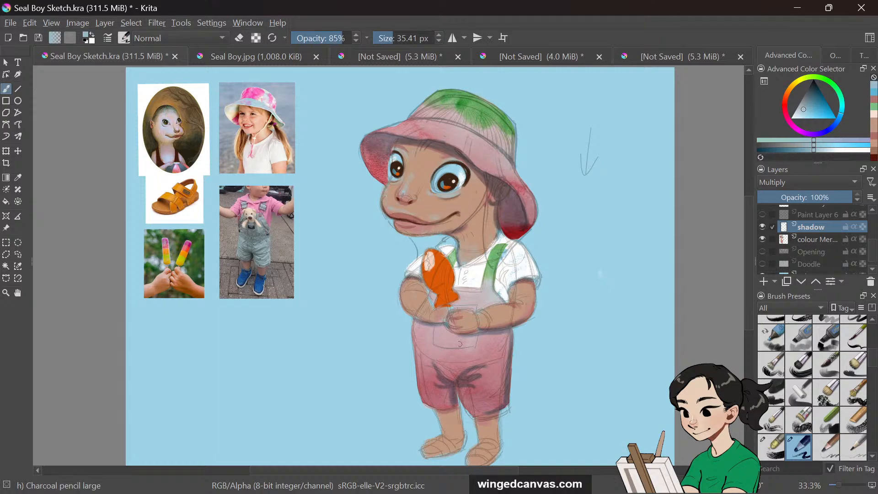
pyautogui.moveTo(425, 404); pyautogui.dragTo(496, 418)
pyautogui.scroll(-1, 749, 249)
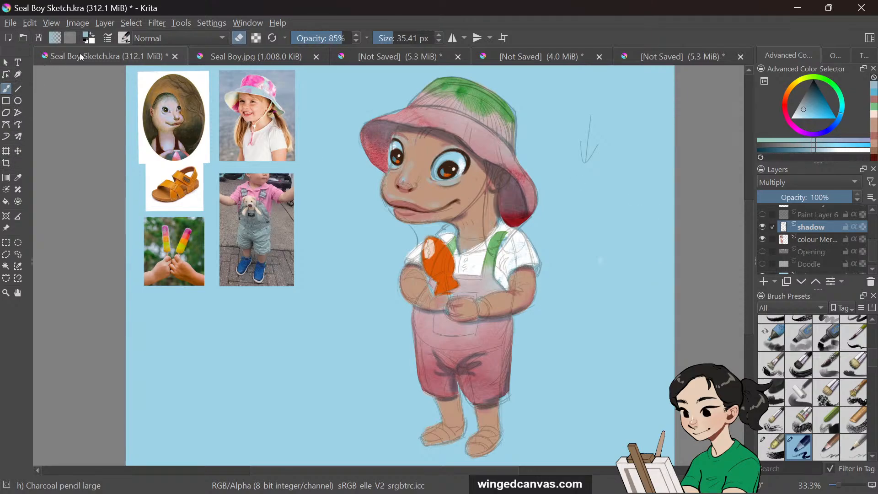
# On the colour layer, sample the hat's red and paint a stroke below the hat's right side, then undo it
pyautogui.click(246, 38)
pyautogui.click(246, 38)
pyautogui.click(817, 240)
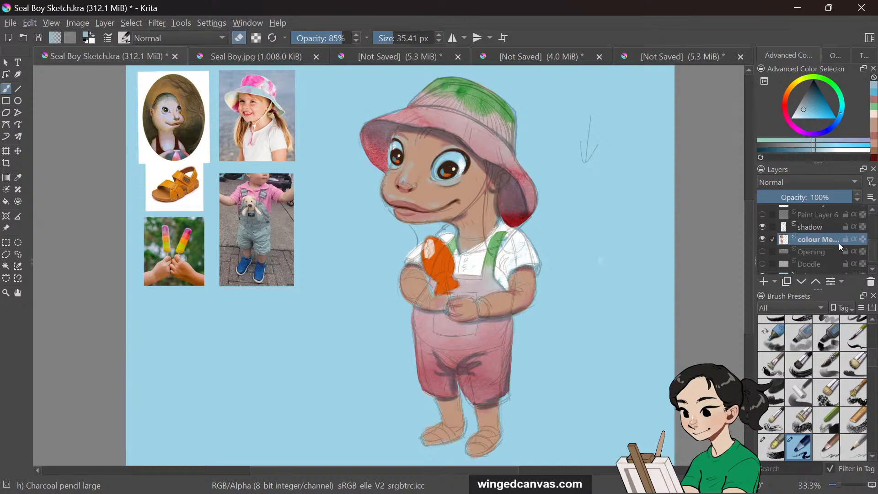
pyautogui.click(18, 177)
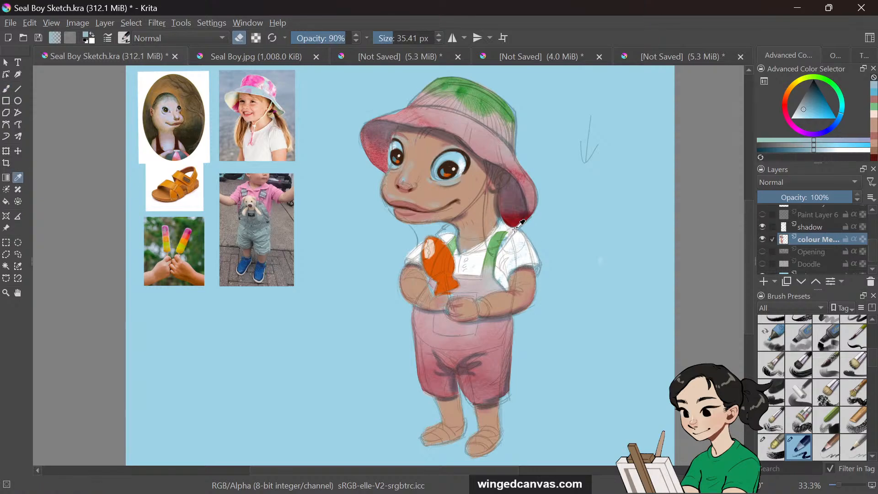
pyautogui.click(521, 231)
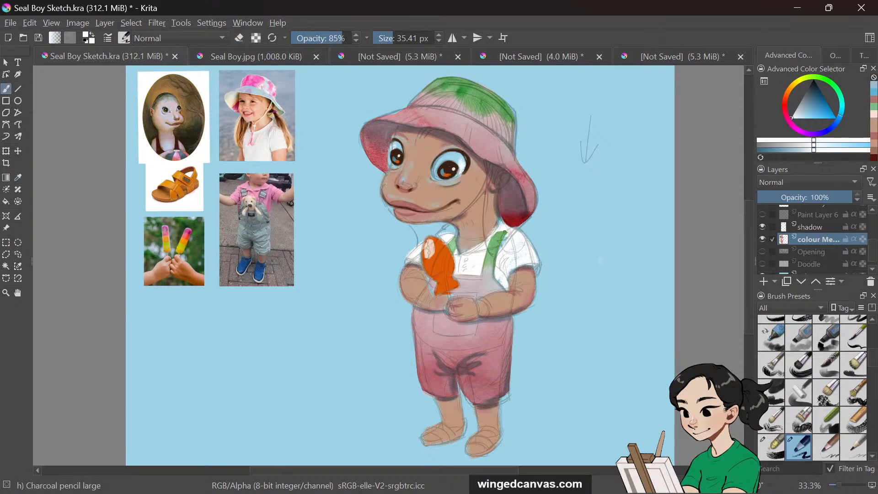
pyautogui.moveTo(505, 233)
pyautogui.mouseDown()
pyautogui.moveTo(486, 249)
pyautogui.moveTo(493, 247)
pyautogui.mouseUp()
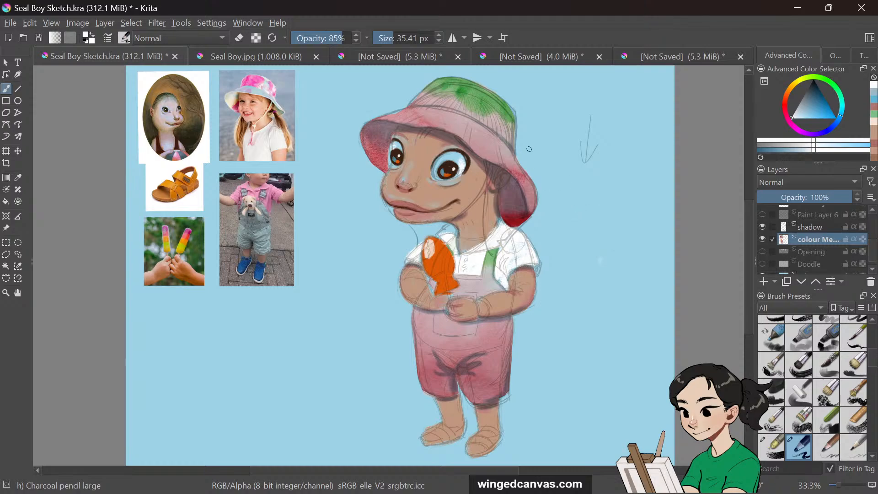
pyautogui.hotkey('ctrl', 'z')
pyautogui.hotkey('ctrl', 'z')
pyautogui.hotkey('ctrl', 'z')
# Hide the sketch layer
pyautogui.scroll(1, 750, 233)
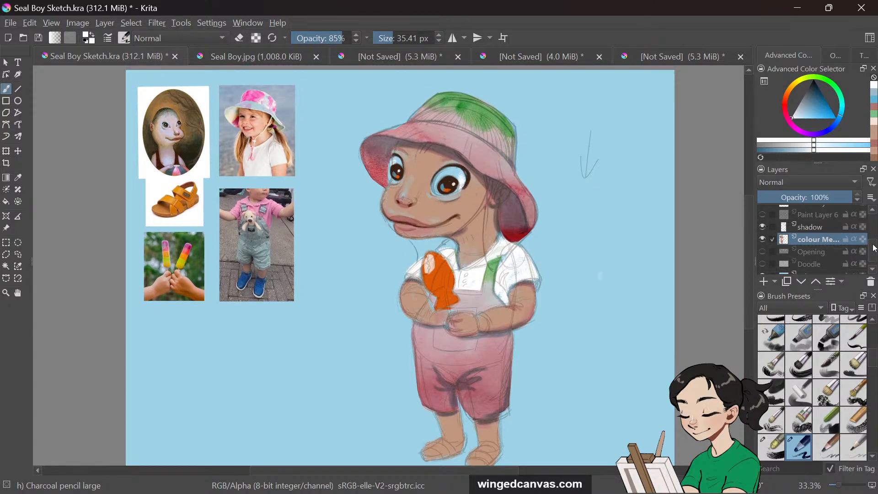
pyautogui.scroll(1, 773, 224)
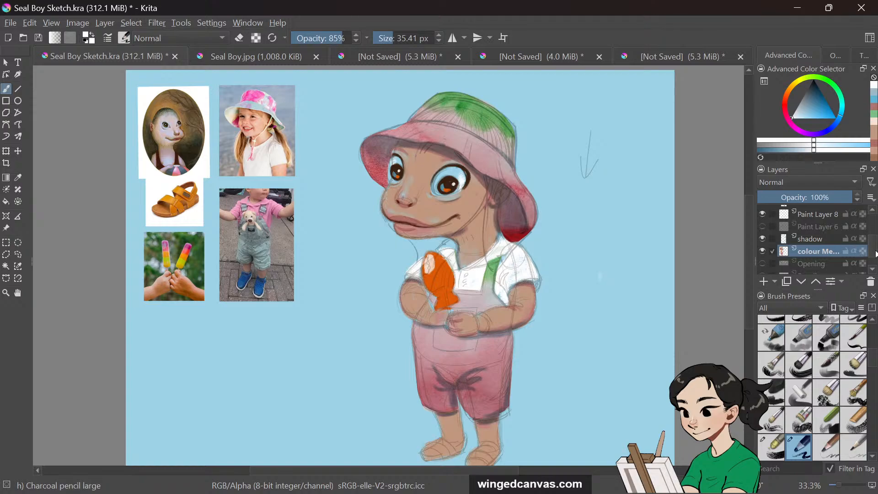
pyautogui.scroll(3, 777, 220)
pyautogui.click(762, 234)
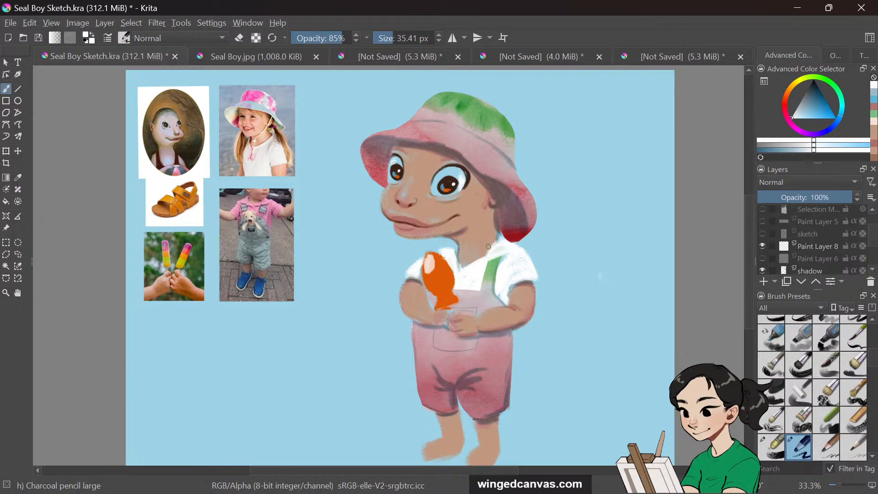
# Select the colour layer and extend the shirt's left sleeve edge with a short stroke
pyautogui.scroll(-2, 859, 248)
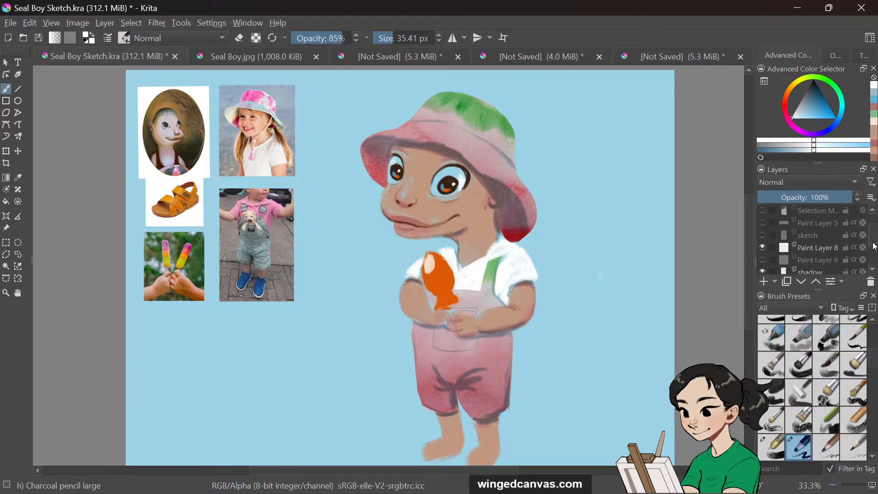
pyautogui.click(855, 259)
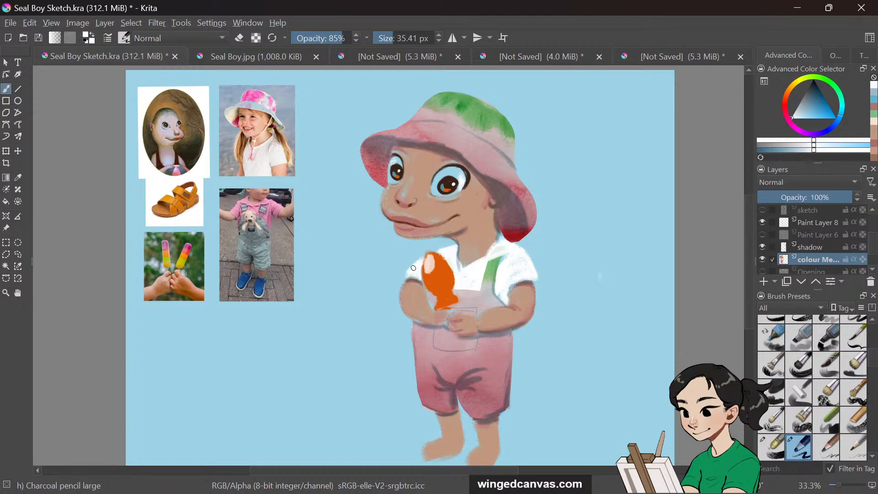
pyautogui.moveTo(415, 267)
pyautogui.mouseDown()
pyautogui.moveTo(404, 278)
pyautogui.moveTo(423, 281)
pyautogui.mouseUp()
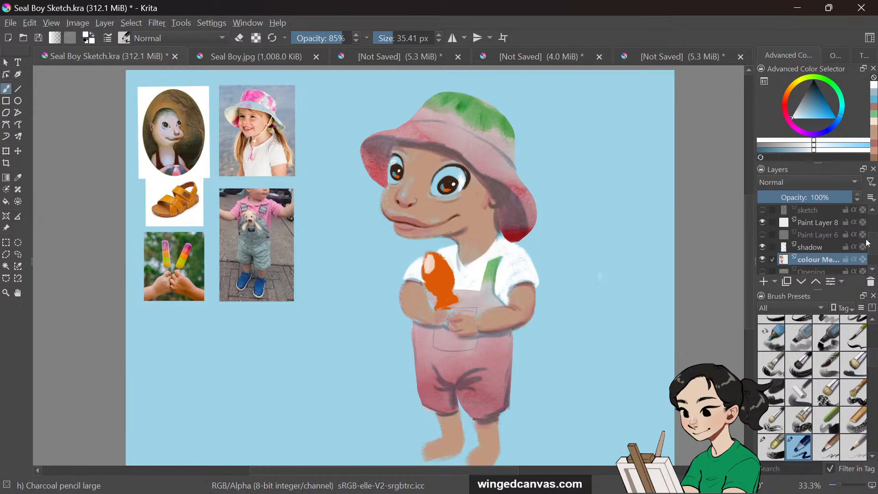
# On the shadow layer, pick a recent colour, shade the neck below the hat's right brim, and erase part of it
pyautogui.scroll(2, 876, 236)
pyautogui.scroll(-3, 827, 240)
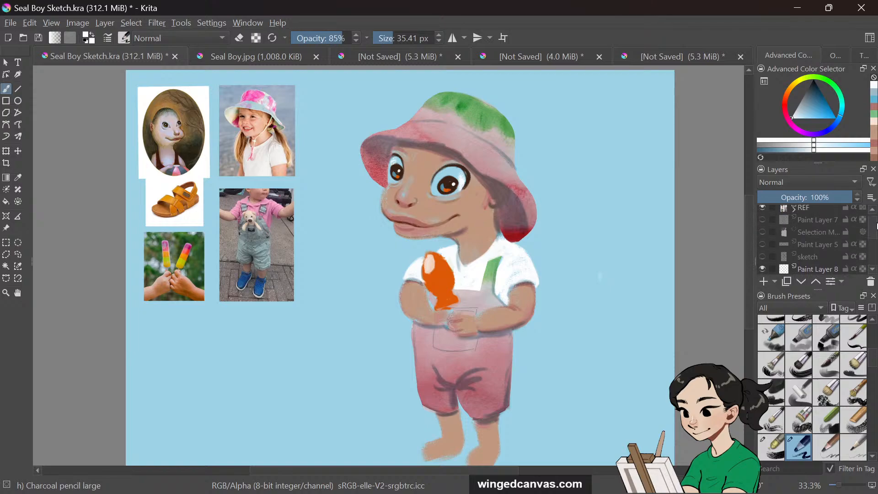
pyautogui.click(819, 232)
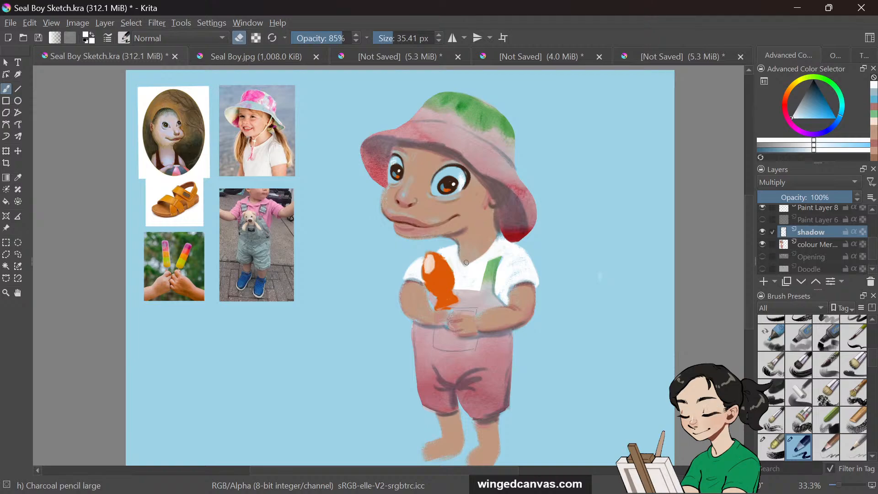
pyautogui.click(809, 246)
pyautogui.moveTo(845, 219)
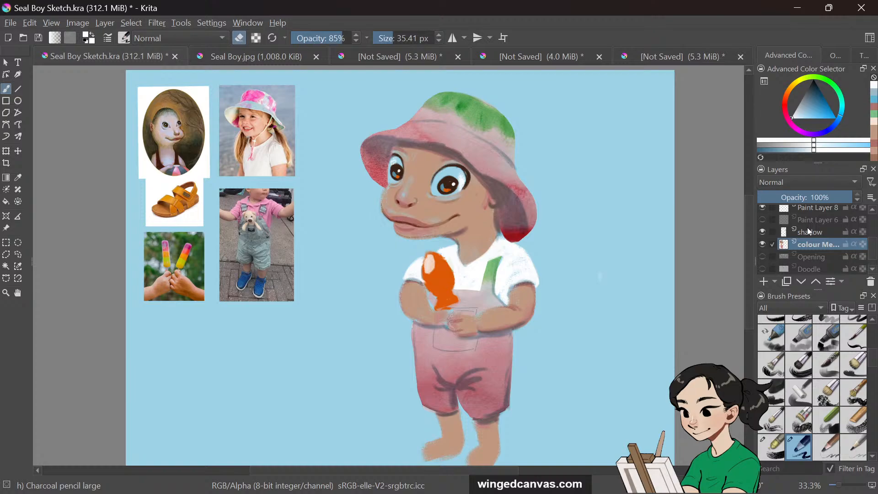
pyautogui.click(808, 230)
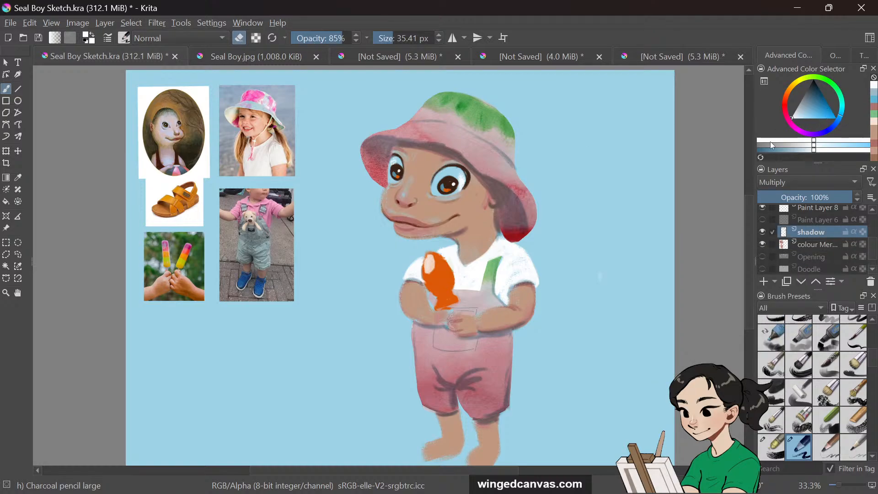
pyautogui.press('/')
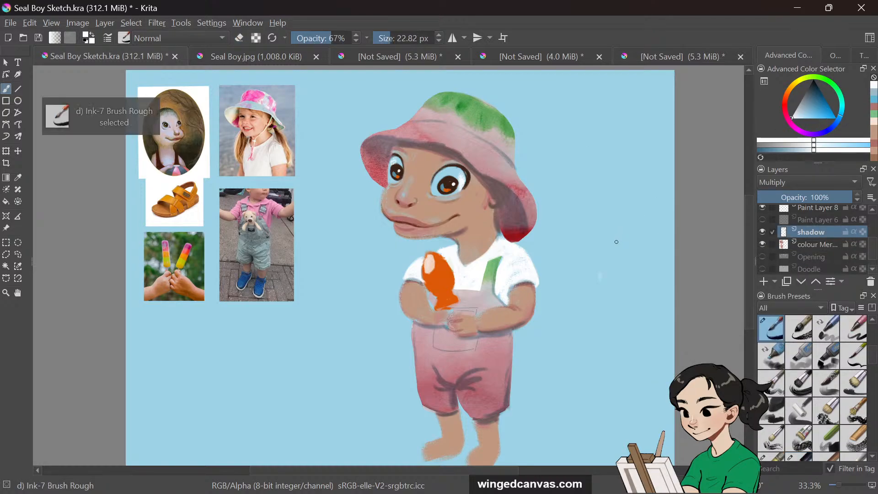
pyautogui.press('/')
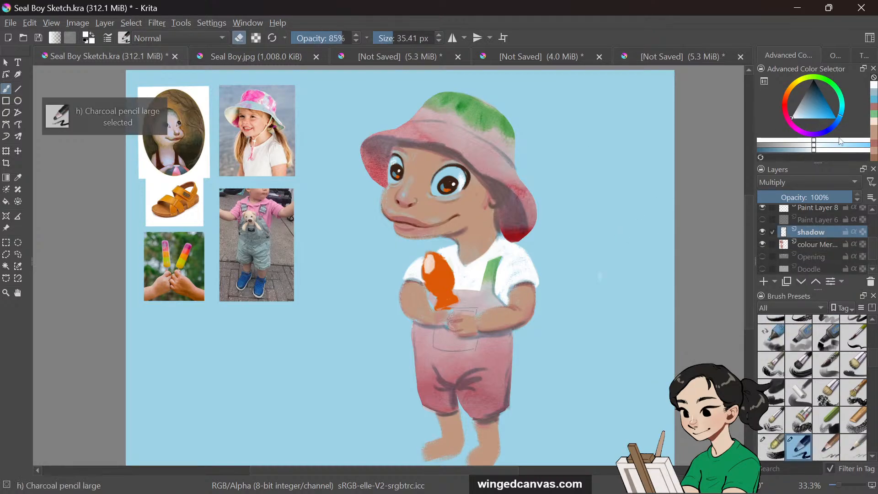
pyautogui.click(872, 114)
pyautogui.click(874, 101)
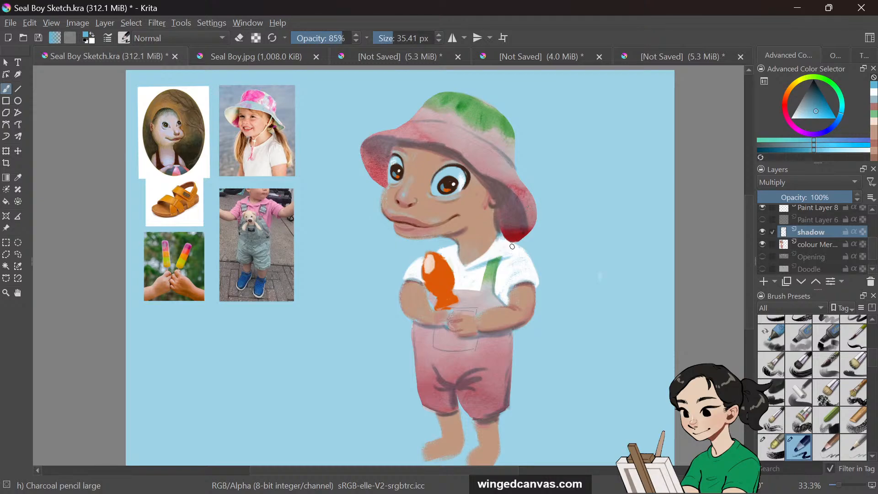
pyautogui.moveTo(503, 235)
pyautogui.mouseDown()
pyautogui.moveTo(512, 259)
pyautogui.moveTo(504, 253)
pyautogui.moveTo(473, 269)
pyautogui.moveTo(513, 243)
pyautogui.moveTo(469, 270)
pyautogui.moveTo(491, 263)
pyautogui.mouseUp()
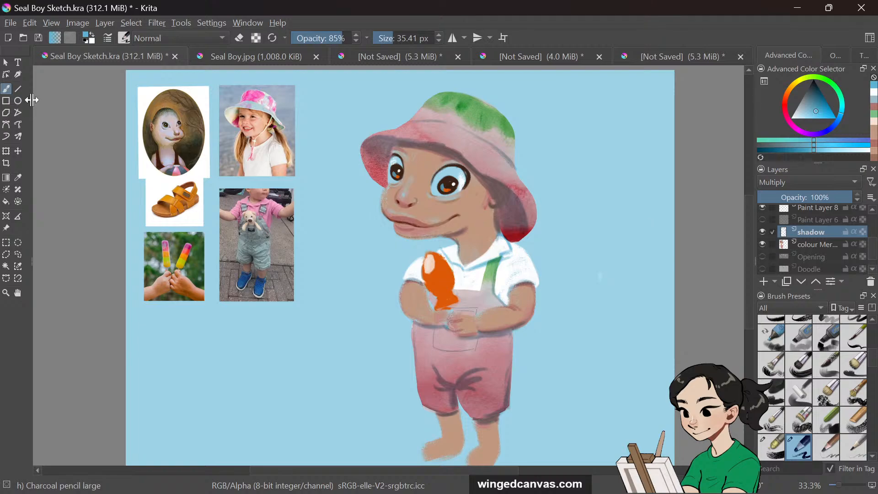
pyautogui.press('e')
pyautogui.moveTo(501, 241); pyautogui.dragTo(517, 248)
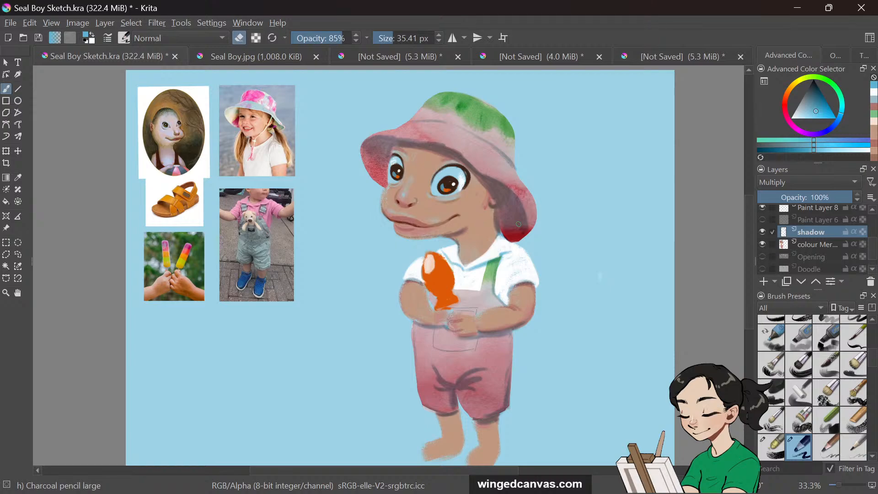
# Switch to the colour layer and paint a light stroke down the right upper arm
pyautogui.click(817, 247)
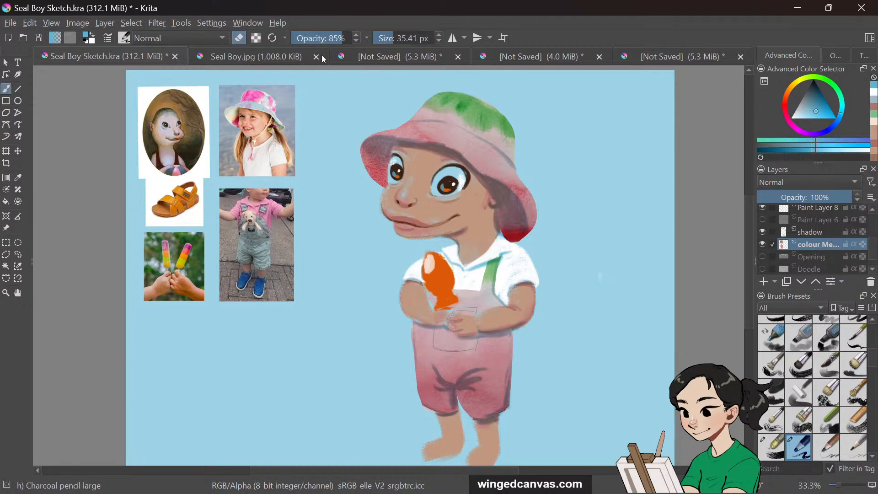
pyautogui.press('e')
pyautogui.moveTo(513, 263); pyautogui.dragTo(505, 289)
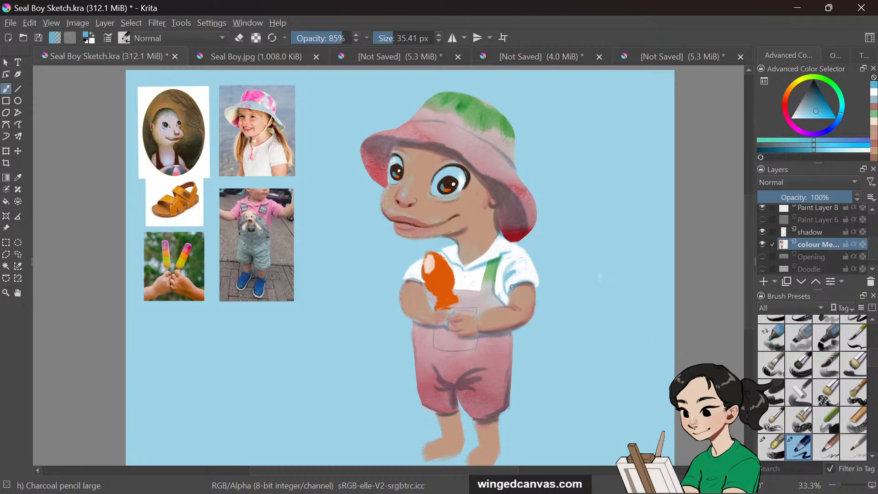
# Enlarge the brush to about 77 px at 84% opacity and brush light strokes over the left sleeve and right shoulder
pyautogui.click(399, 38)
pyautogui.moveTo(505, 298)
pyautogui.mouseDown()
pyautogui.moveTo(504, 283)
pyautogui.moveTo(506, 300)
pyautogui.mouseUp()
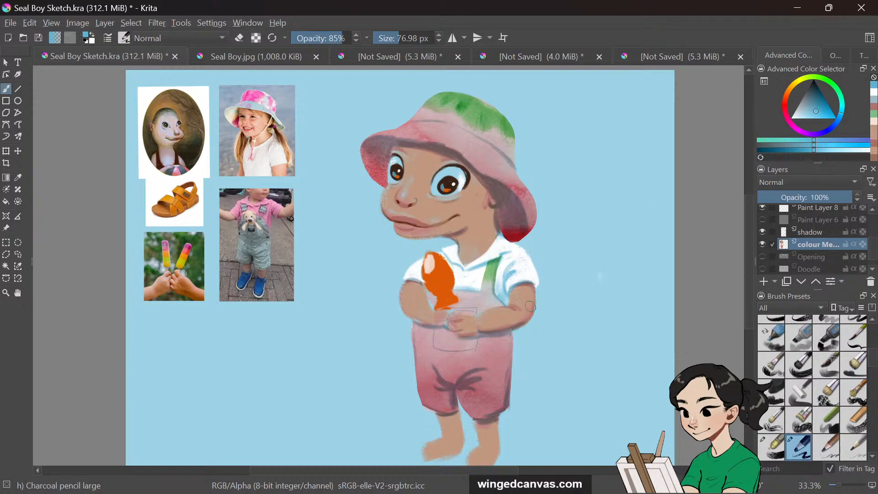
pyautogui.moveTo(405, 279); pyautogui.dragTo(423, 280)
pyautogui.moveTo(393, 36); pyautogui.dragTo(384, 37)
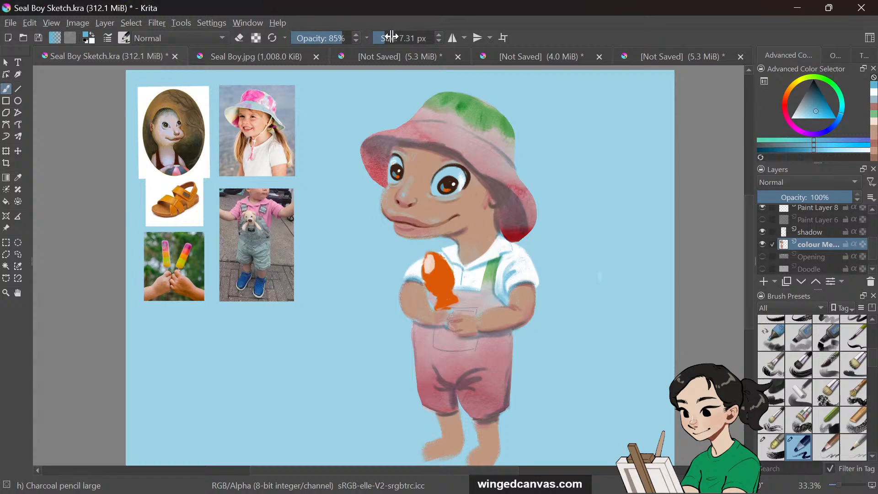
pyautogui.moveTo(382, 38); pyautogui.dragTo(397, 38)
pyautogui.click(341, 39)
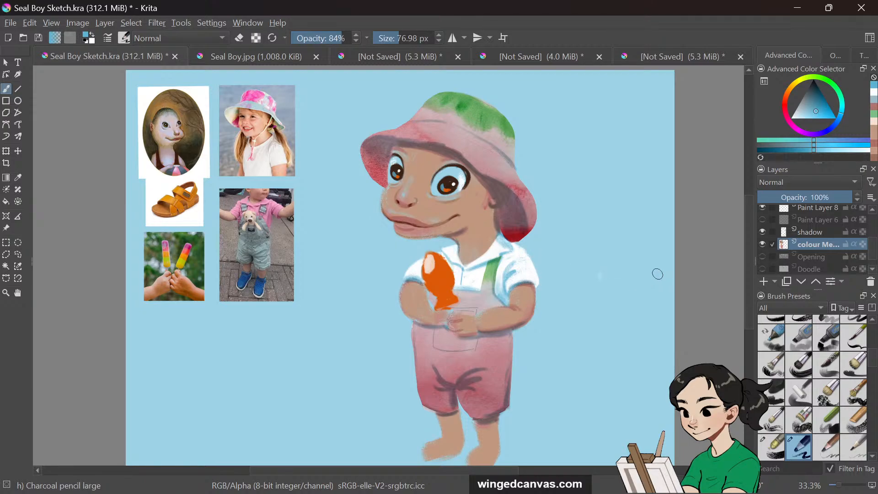
pyautogui.moveTo(495, 245); pyautogui.dragTo(510, 242)
# Brush light strokes over the overalls' legs and the chin on the colour layer, undoing a stray stroke on the hat
pyautogui.moveTo(751, 221); pyautogui.dragTo(750, 228)
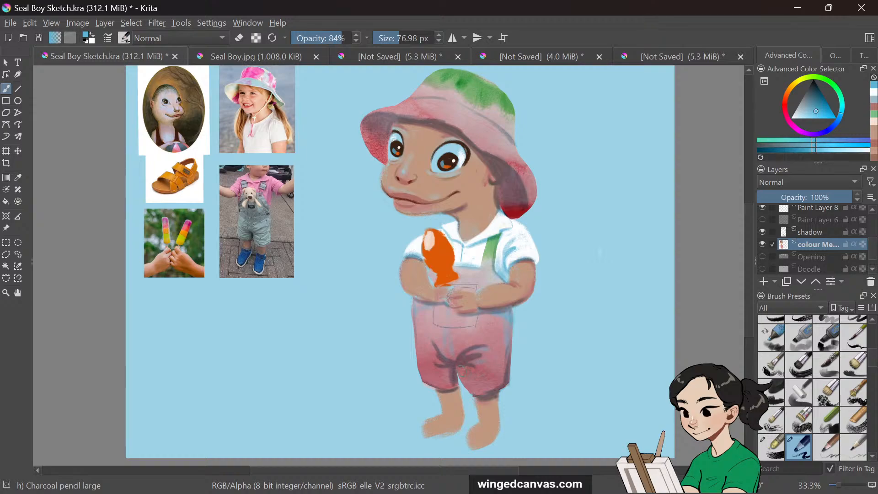
pyautogui.moveTo(459, 378); pyautogui.dragTo(480, 369)
pyautogui.moveTo(387, 112); pyautogui.dragTo(409, 108)
pyautogui.hotkey('ctrl', 'z')
pyautogui.scroll(1, 748, 212)
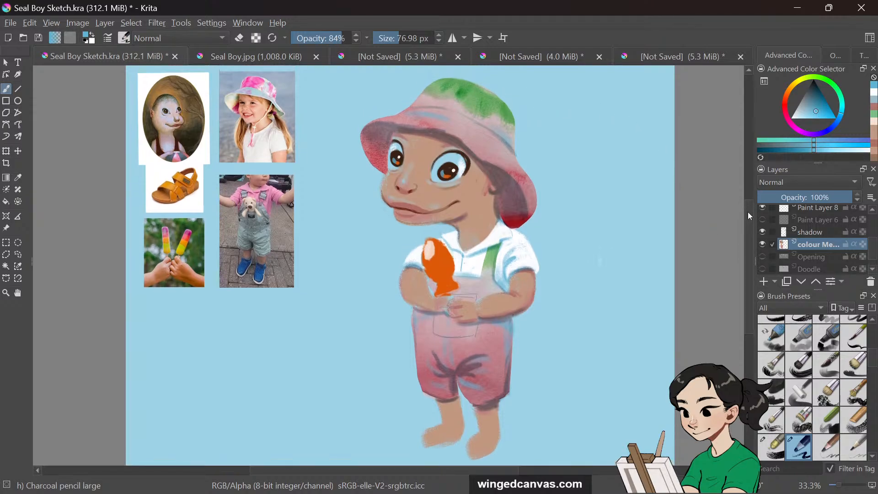
pyautogui.scroll(-1, 749, 214)
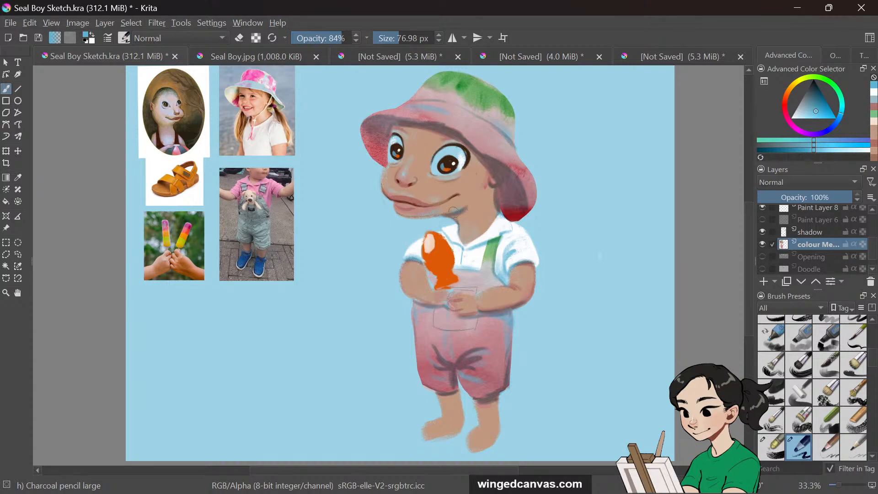
pyautogui.moveTo(458, 208); pyautogui.dragTo(447, 212)
# Shrink the brush to about 21 px and shade under the hat's brim above the eyes on the shadow layer
pyautogui.click(812, 232)
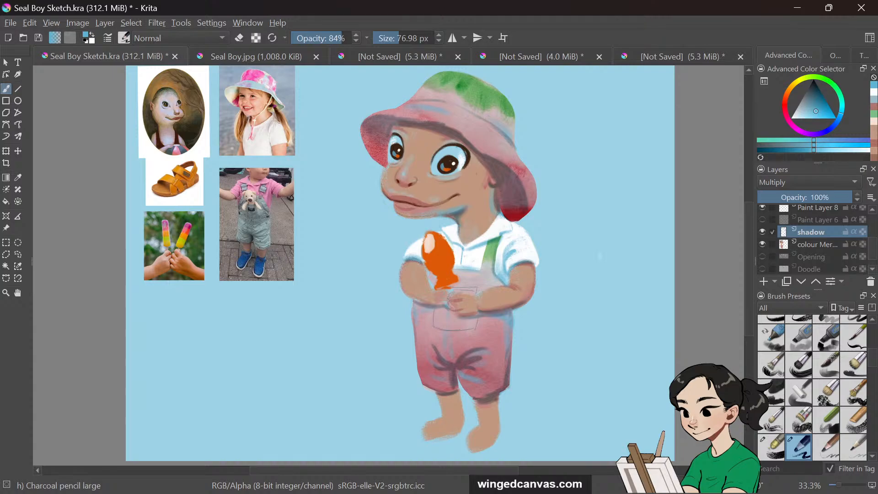
pyautogui.press('[')
pyautogui.press('[')
pyautogui.press('[')
pyautogui.press('[')
pyautogui.press('[')
pyautogui.press('[')
pyautogui.moveTo(474, 147); pyautogui.dragTo(491, 155)
pyautogui.moveTo(378, 115); pyautogui.dragTo(390, 113)
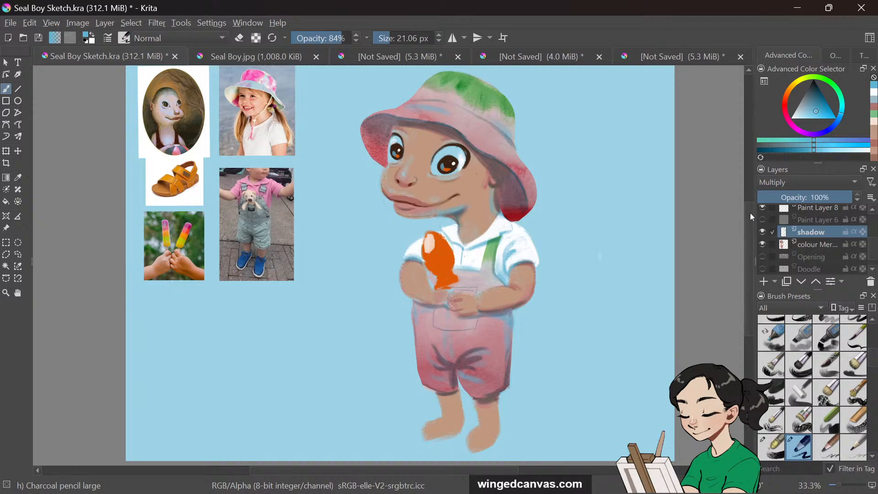
# Pick a darker colour, add a small shadow stroke under the hat brim's left side, and reselect the colour layer
pyautogui.click(817, 90)
pyautogui.moveTo(818, 93); pyautogui.dragTo(817, 83)
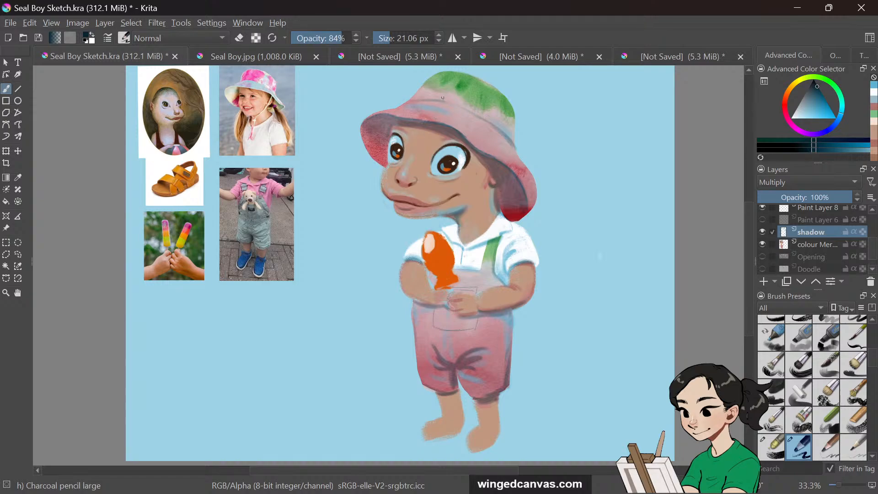
pyautogui.click(808, 92)
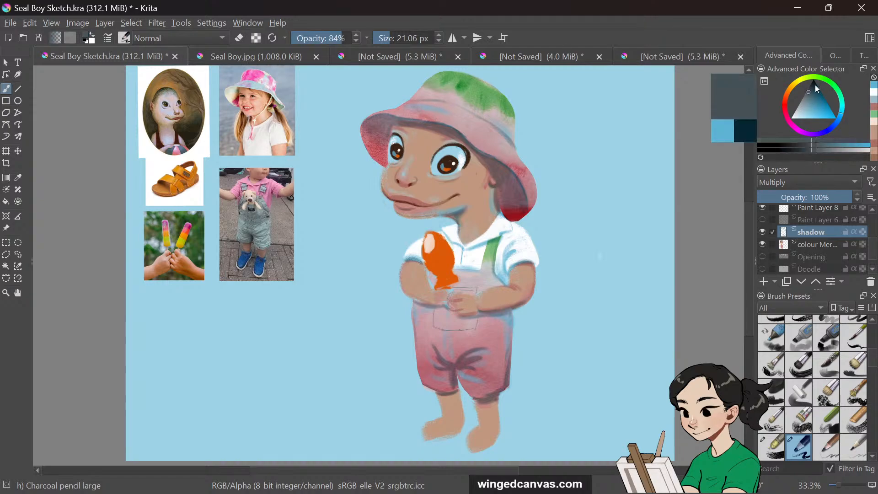
pyautogui.moveTo(421, 124); pyautogui.dragTo(419, 133)
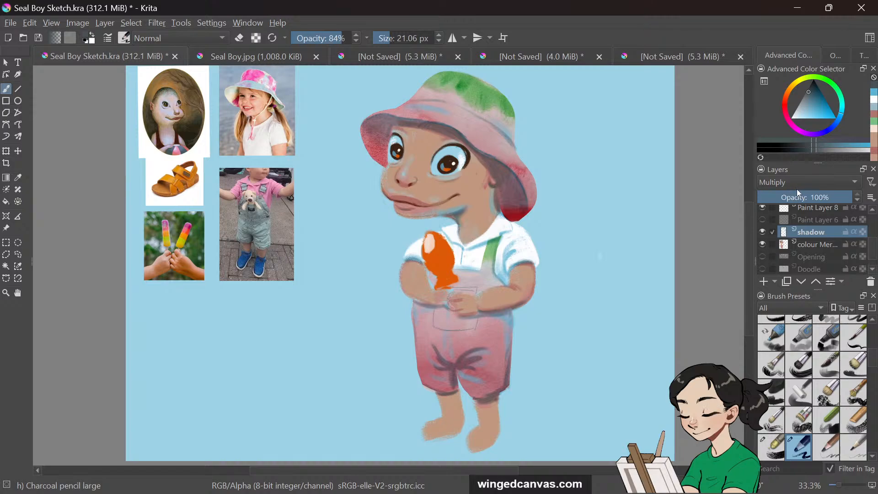
pyautogui.click(814, 244)
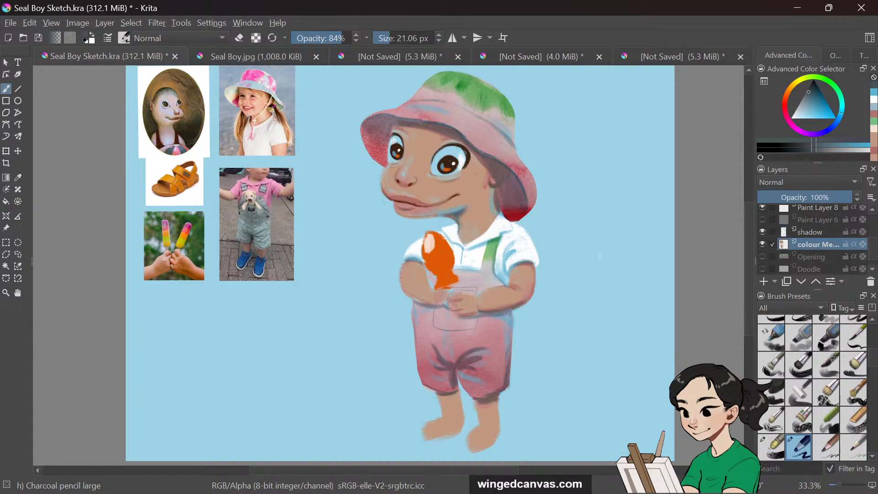
# Touch up the hat and cheek with small strokes and paint the overalls' shoulder strap green on the colour layer
pyautogui.moveTo(428, 123); pyautogui.dragTo(420, 132)
pyautogui.moveTo(491, 165); pyautogui.dragTo(495, 186)
pyautogui.moveTo(398, 122); pyautogui.dragTo(390, 133)
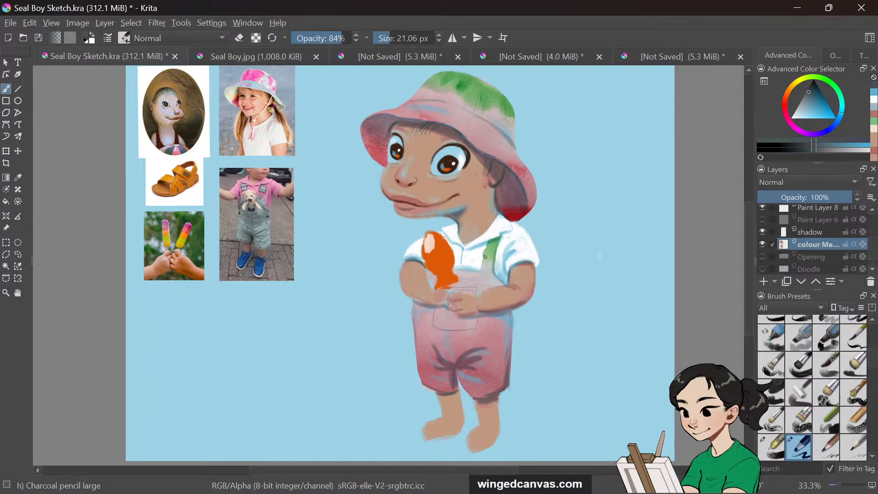
pyautogui.moveTo(483, 254)
pyautogui.mouseDown()
pyautogui.moveTo(497, 252)
pyautogui.moveTo(495, 262)
pyautogui.mouseUp()
pyautogui.moveTo(503, 236); pyautogui.dragTo(498, 244)
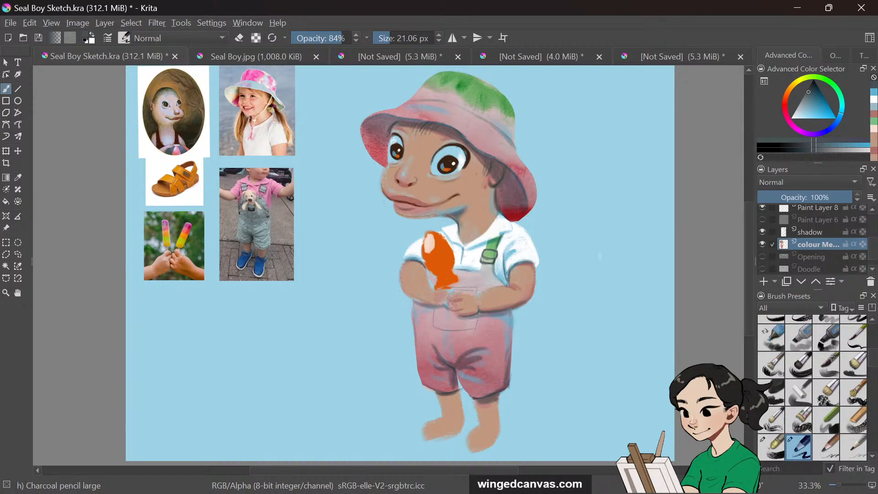
pyautogui.moveTo(509, 267); pyautogui.dragTo(534, 265)
pyautogui.moveTo(494, 242); pyautogui.dragTo(484, 247)
pyautogui.click(466, 255)
pyautogui.click(466, 263)
pyautogui.moveTo(403, 289); pyautogui.dragTo(419, 301)
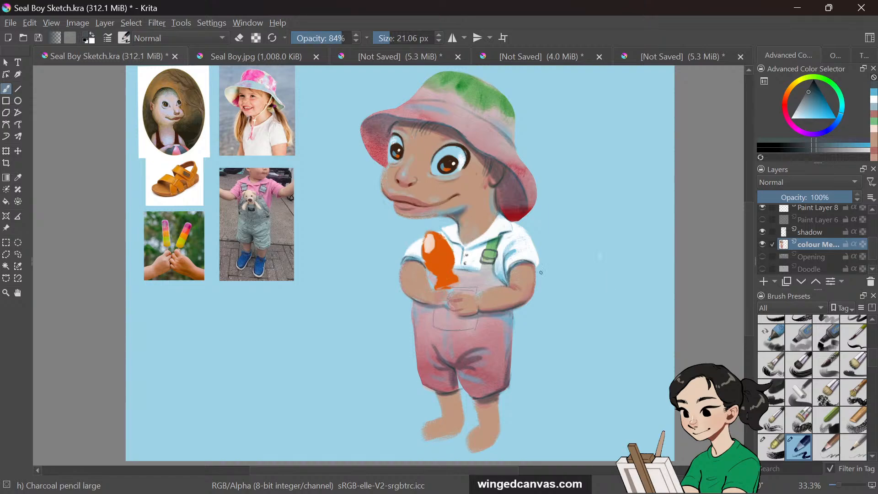
# Pick a darker reddish colour and shade the left arm, undoing stray strokes on the hand and popsicle
pyautogui.click(786, 106)
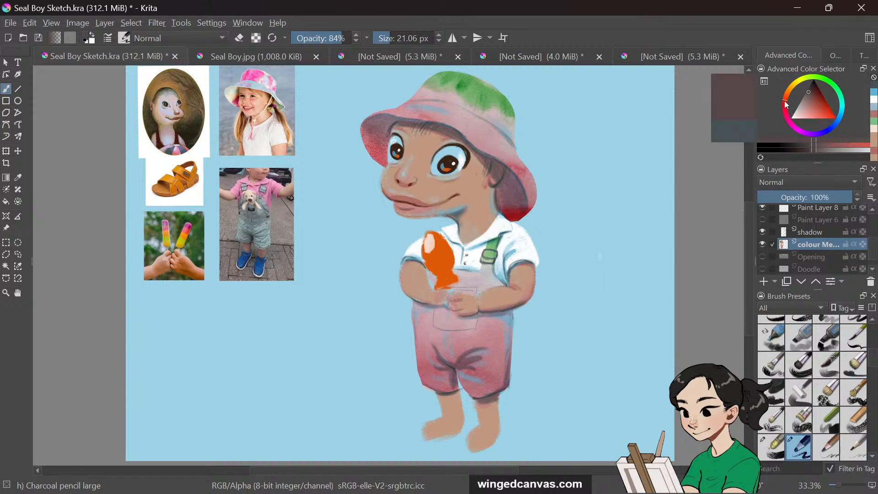
pyautogui.moveTo(822, 108)
pyautogui.mouseDown()
pyautogui.moveTo(806, 114)
pyautogui.moveTo(816, 100)
pyautogui.mouseUp()
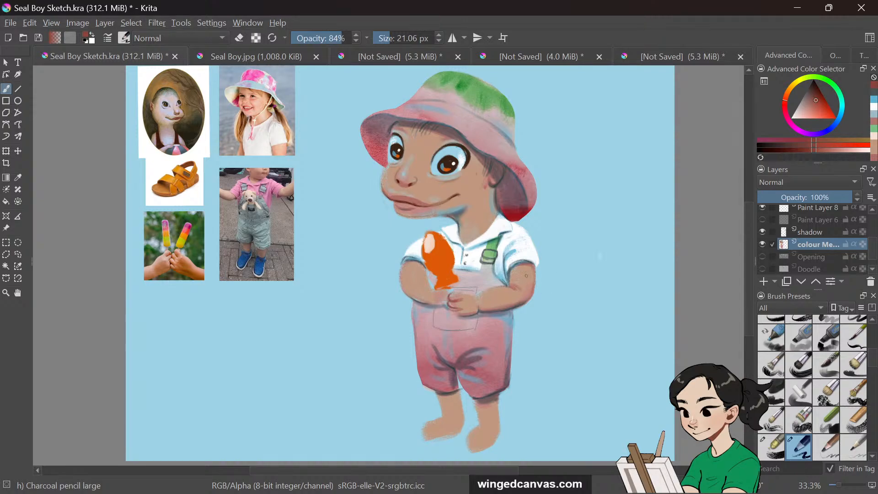
pyautogui.moveTo(456, 303); pyautogui.dragTo(448, 308)
pyautogui.hotkey('ctrl', 'z')
pyautogui.moveTo(404, 268)
pyautogui.mouseDown()
pyautogui.moveTo(401, 277)
pyautogui.moveTo(401, 263)
pyautogui.mouseUp()
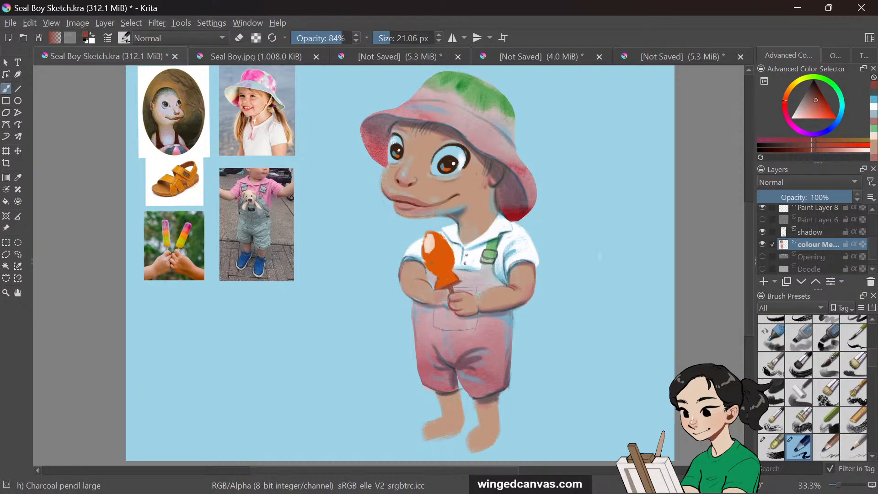
pyautogui.moveTo(433, 263)
pyautogui.mouseDown()
pyautogui.moveTo(455, 255)
pyautogui.moveTo(447, 239)
pyautogui.moveTo(455, 268)
pyautogui.mouseUp()
pyautogui.hotkey('ctrl', 'z')
# Dab freckles onto both cheeks and brush small strokes over the lower legs above the feet
pyautogui.moveTo(427, 206); pyautogui.dragTo(437, 204)
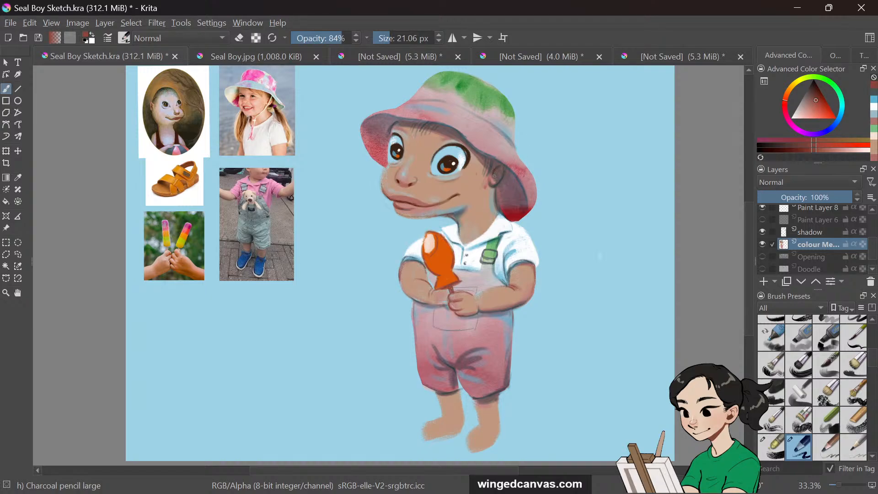
pyautogui.moveTo(494, 173); pyautogui.dragTo(495, 182)
pyautogui.moveTo(464, 170); pyautogui.dragTo(456, 173)
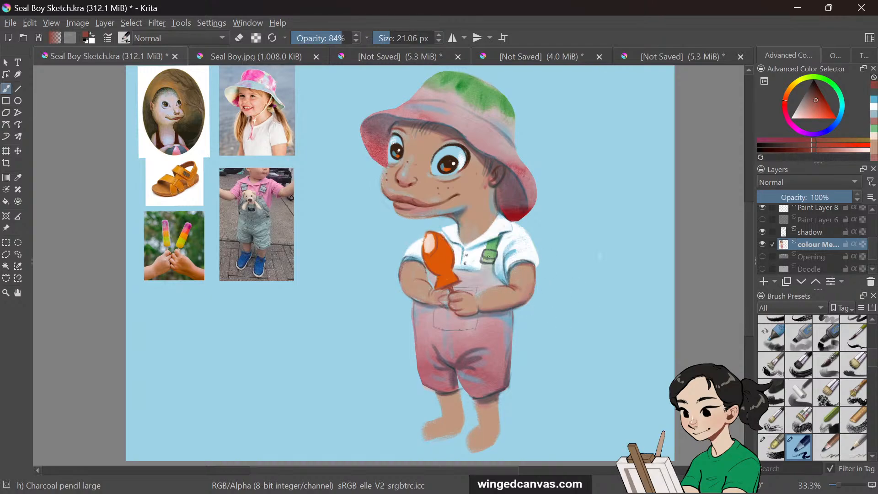
pyautogui.moveTo(474, 400)
pyautogui.mouseDown()
pyautogui.moveTo(479, 422)
pyautogui.moveTo(499, 420)
pyautogui.mouseUp()
pyautogui.moveTo(459, 394)
pyautogui.mouseDown()
pyautogui.moveTo(461, 429)
pyautogui.moveTo(441, 409)
pyautogui.mouseUp()
# Make the sketch layer visible and zoom in on the legs and feet
pyautogui.scroll(3, 871, 235)
pyautogui.moveTo(871, 228); pyautogui.dragTo(871, 226)
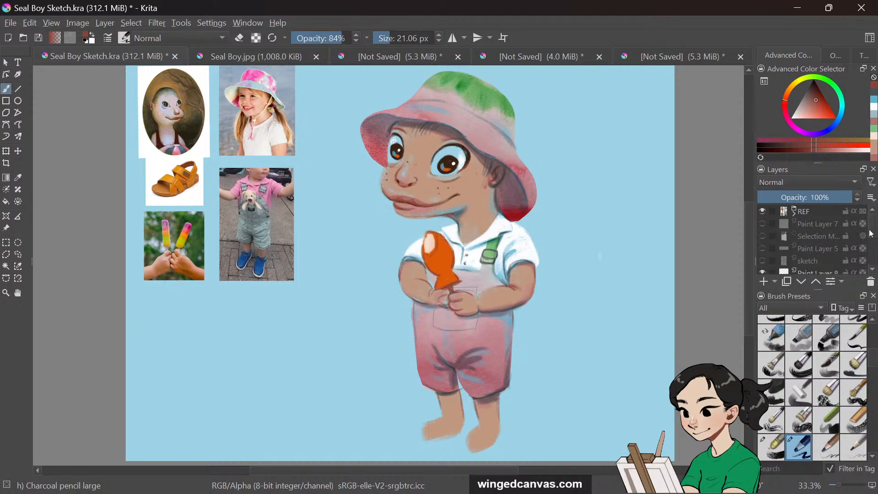
pyautogui.scroll(-2, 871, 233)
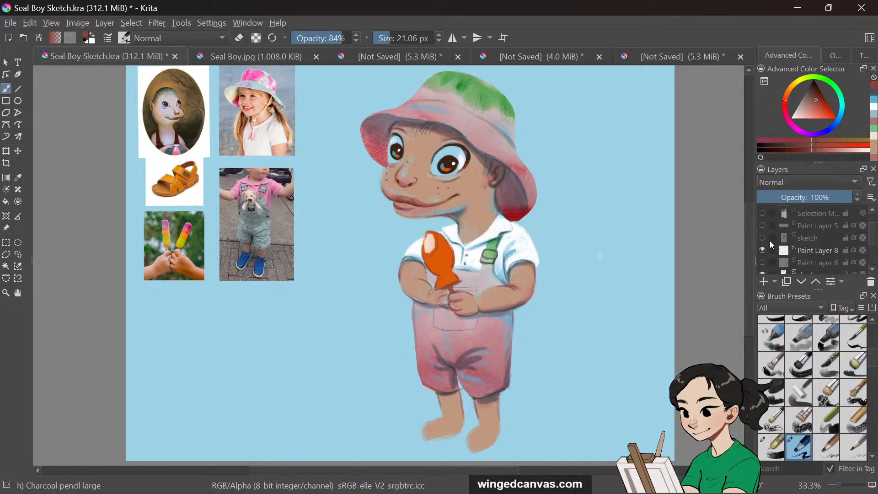
pyautogui.click(763, 238)
pyautogui.moveTo(749, 256); pyautogui.dragTo(748, 270)
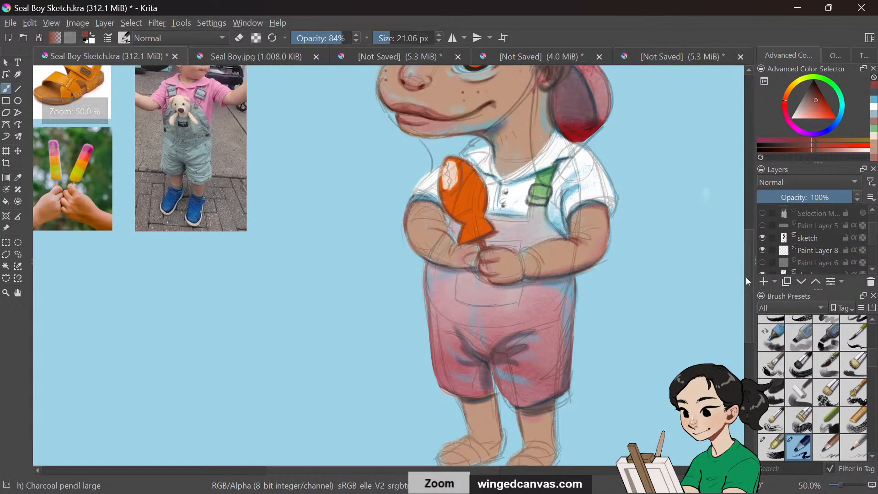
pyautogui.scroll(-3, 745, 278)
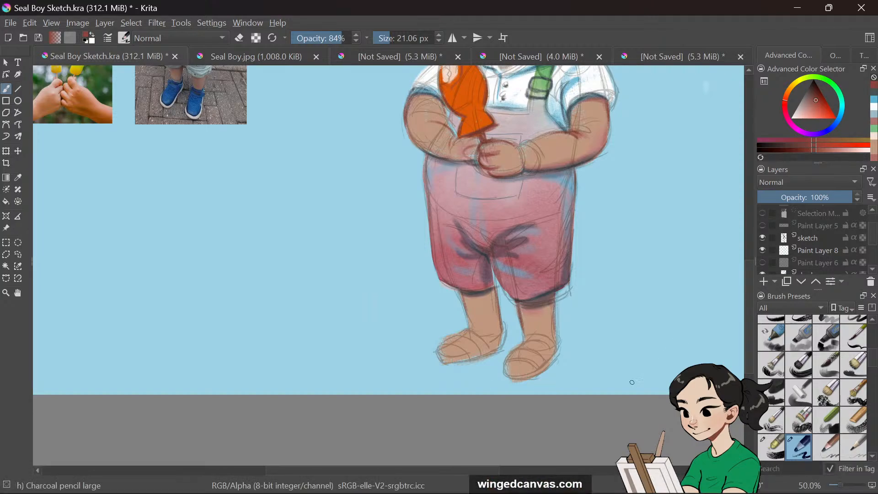
pyautogui.moveTo(479, 471); pyautogui.dragTo(523, 461)
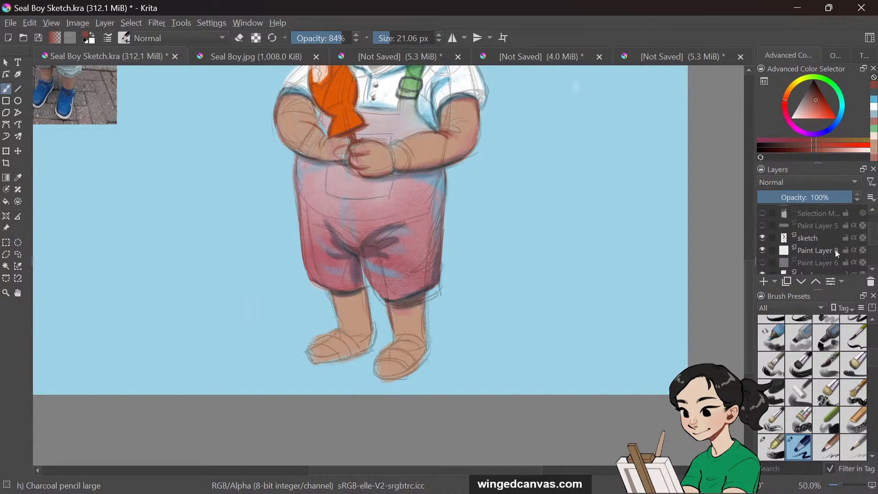
pyautogui.scroll(-1, 875, 250)
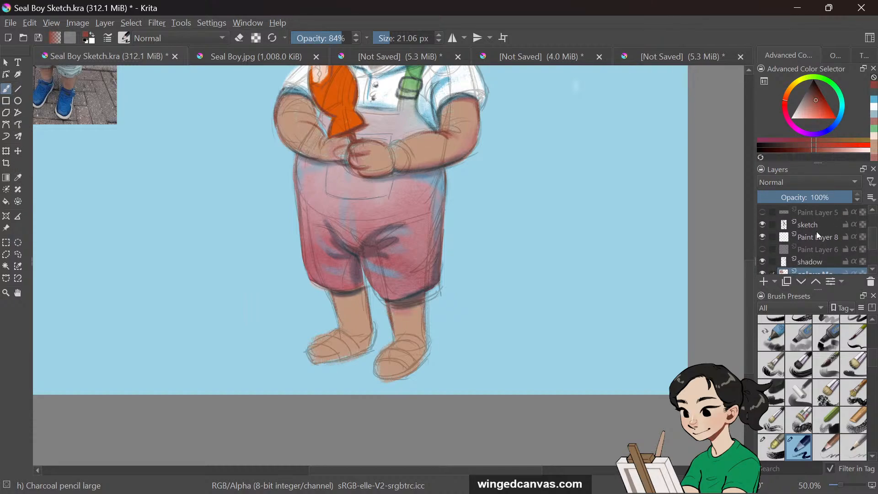
pyautogui.scroll(-2, 874, 242)
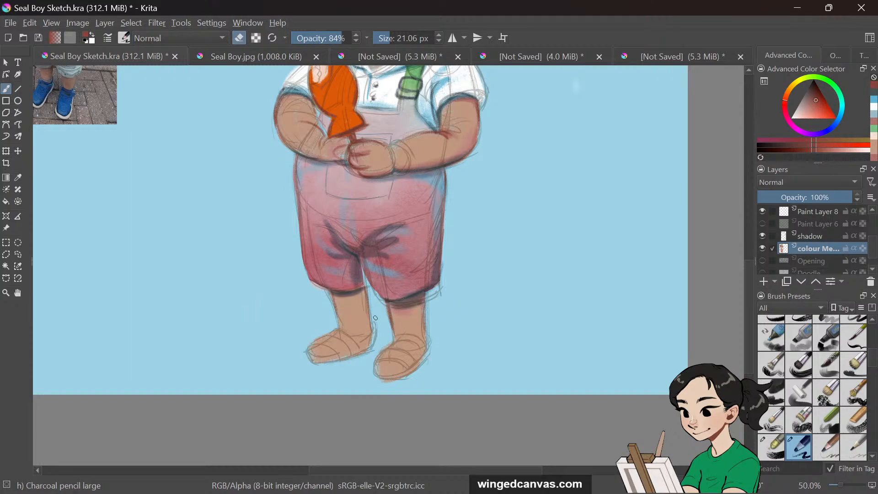
# Brush over the lower legs and feet along the sketch lines on the colour layer
pyautogui.moveTo(429, 320)
pyautogui.mouseDown()
pyautogui.moveTo(435, 353)
pyautogui.moveTo(402, 379)
pyautogui.moveTo(421, 365)
pyautogui.moveTo(378, 380)
pyautogui.mouseUp()
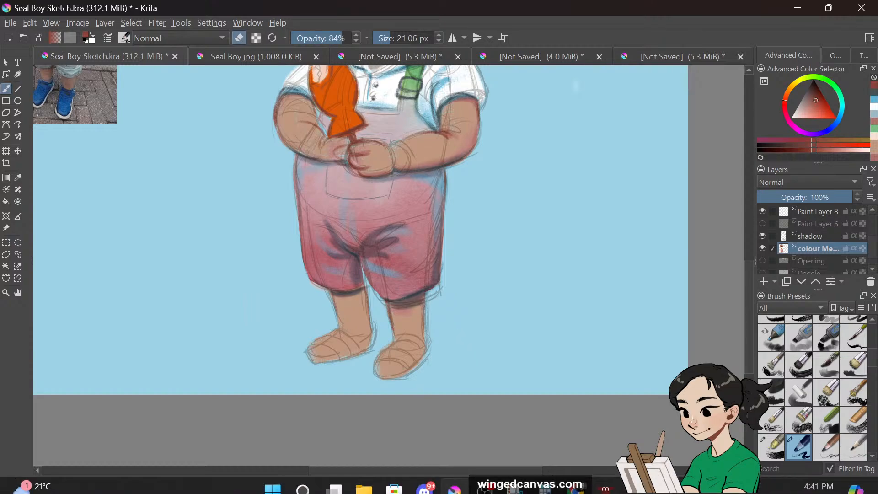
pyautogui.moveTo(605, 478)
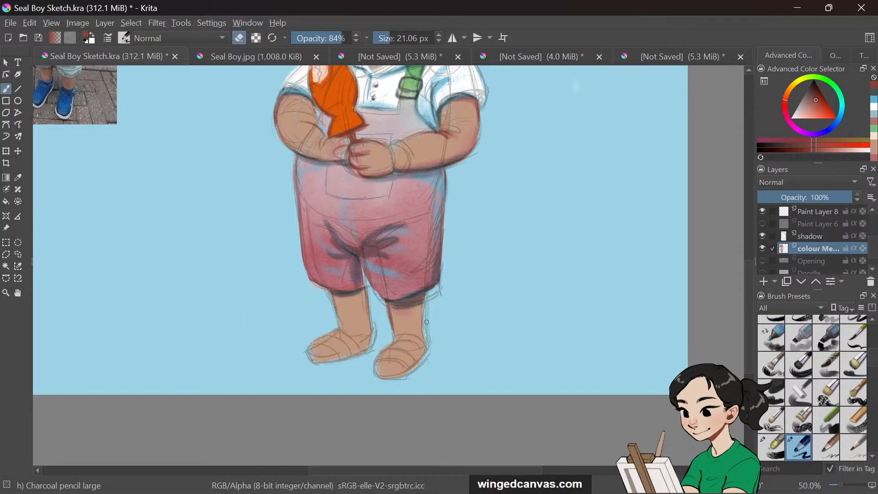
pyautogui.moveTo(370, 303); pyautogui.dragTo(372, 326)
pyautogui.moveTo(385, 378); pyautogui.dragTo(425, 358)
# Sample the hat's green with the colour picker and paint a strap over the right sandal
pyautogui.click(749, 235)
pyautogui.moveTo(749, 238); pyautogui.dragTo(750, 271)
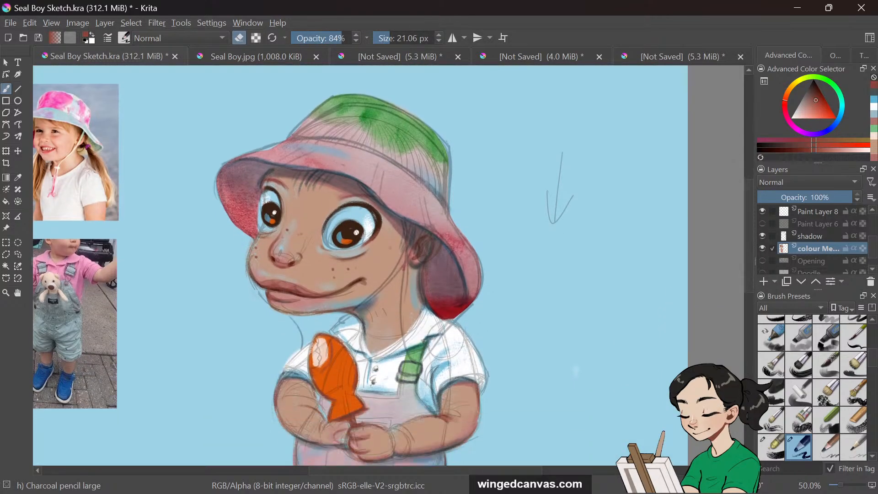
pyautogui.click(18, 177)
pyautogui.click(430, 145)
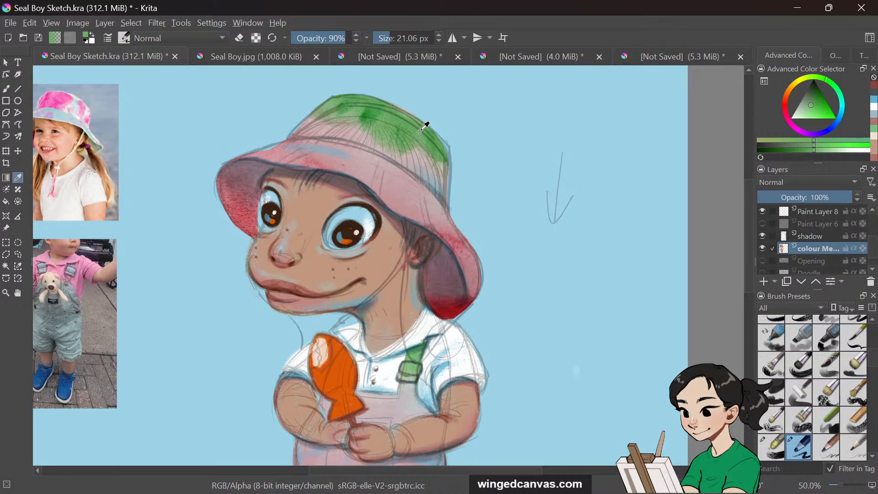
pyautogui.click(371, 111)
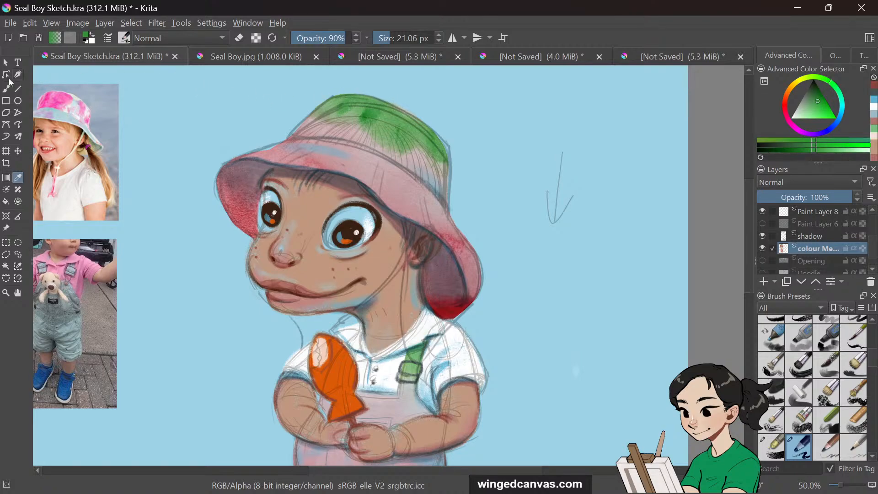
pyautogui.click(7, 90)
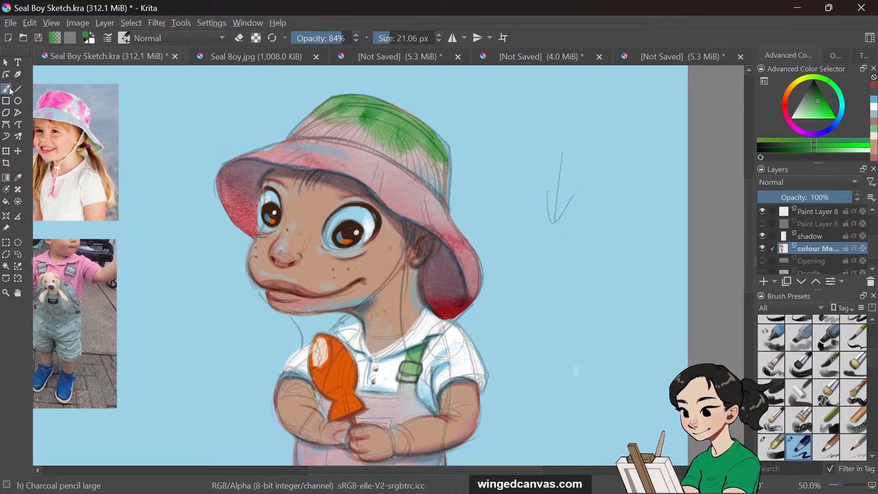
pyautogui.moveTo(750, 202); pyautogui.dragTo(747, 267)
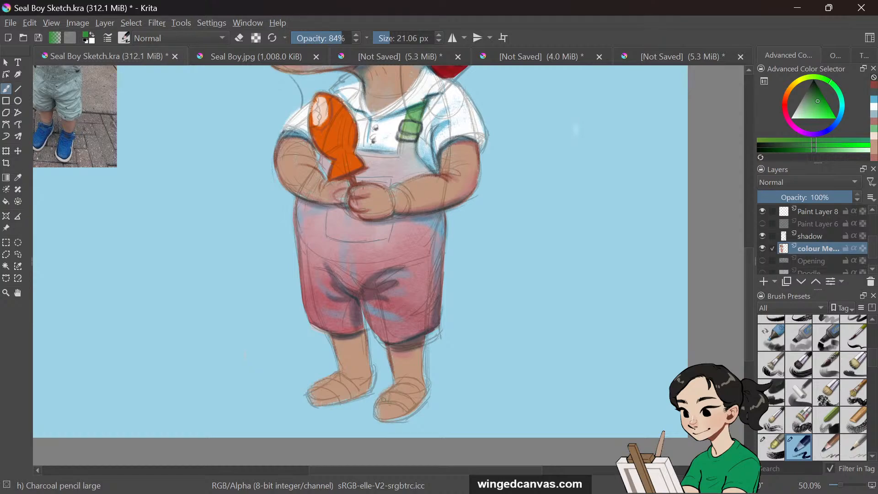
pyautogui.moveTo(382, 397); pyautogui.dragTo(413, 407)
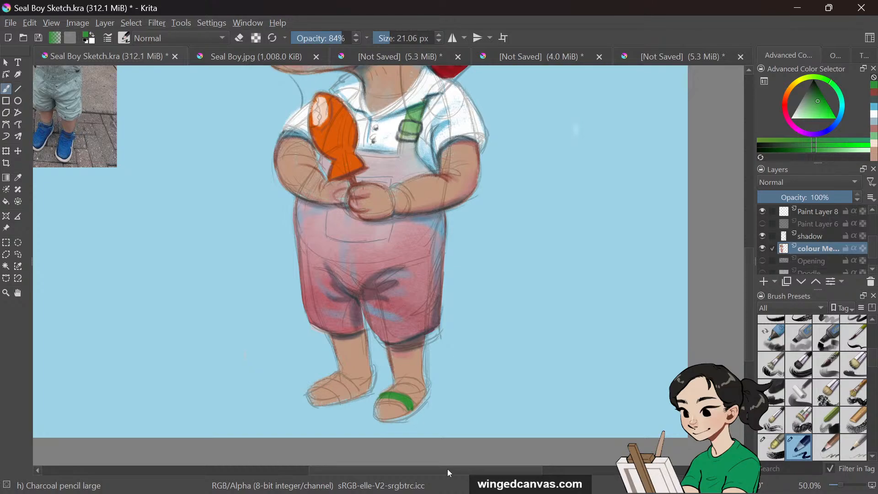
pyautogui.moveTo(447, 468); pyautogui.dragTo(395, 467)
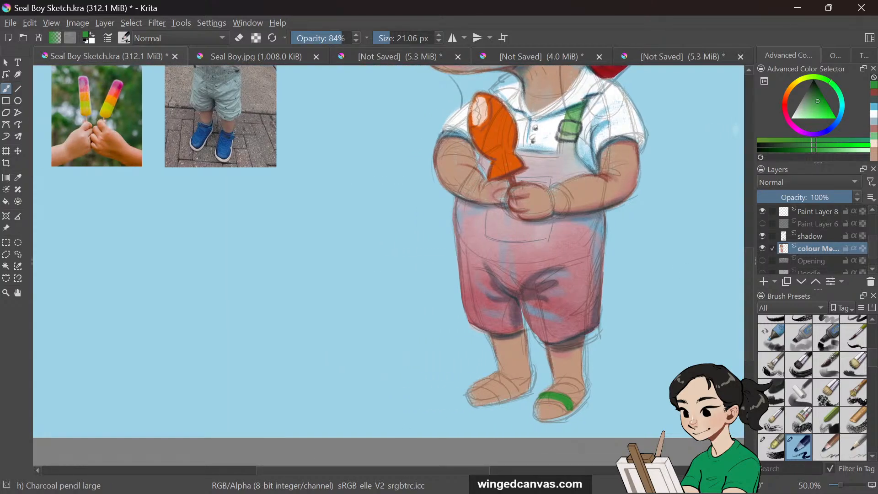
pyautogui.press('-')
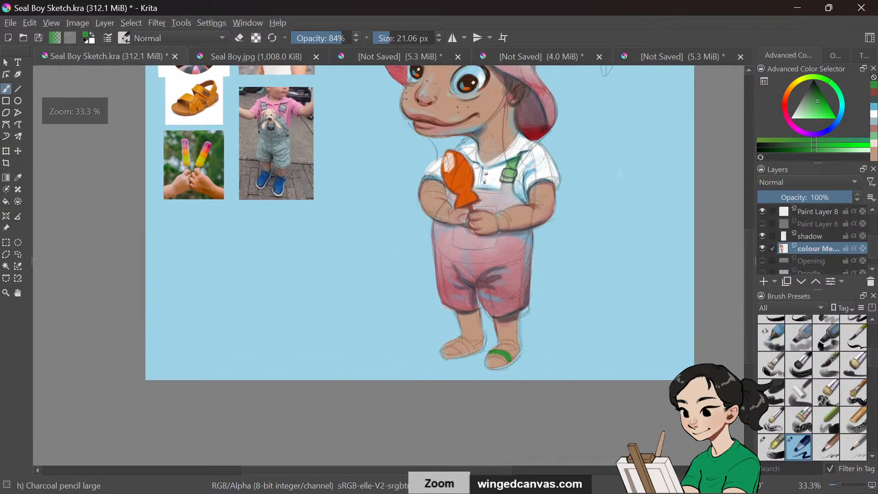
pyautogui.moveTo(754, 251); pyautogui.dragTo(745, 213)
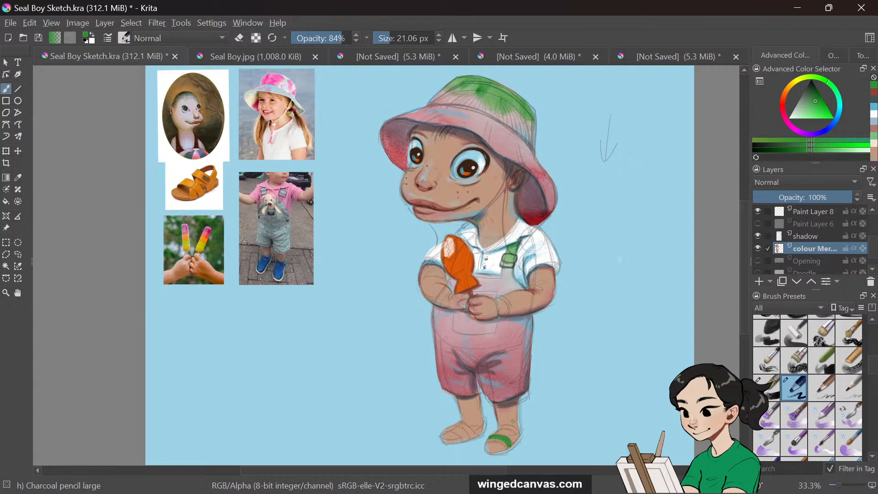
# Paint green sandal straps across both feet with several short strokes
pyautogui.moveTo(442, 430); pyautogui.dragTo(464, 440)
pyautogui.moveTo(461, 421); pyautogui.dragTo(478, 431)
pyautogui.moveTo(511, 429); pyautogui.dragTo(495, 432)
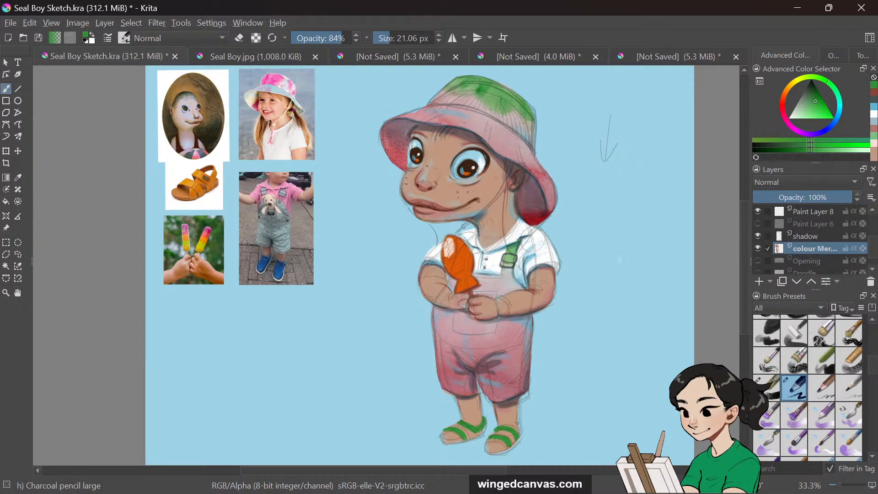
pyautogui.moveTo(518, 423); pyautogui.dragTo(520, 430)
pyautogui.moveTo(439, 435)
pyautogui.mouseDown()
pyautogui.moveTo(454, 445)
pyautogui.moveTo(478, 436)
pyautogui.mouseUp()
pyautogui.moveTo(488, 448)
pyautogui.mouseDown()
pyautogui.moveTo(504, 453)
pyautogui.moveTo(522, 434)
pyautogui.mouseUp()
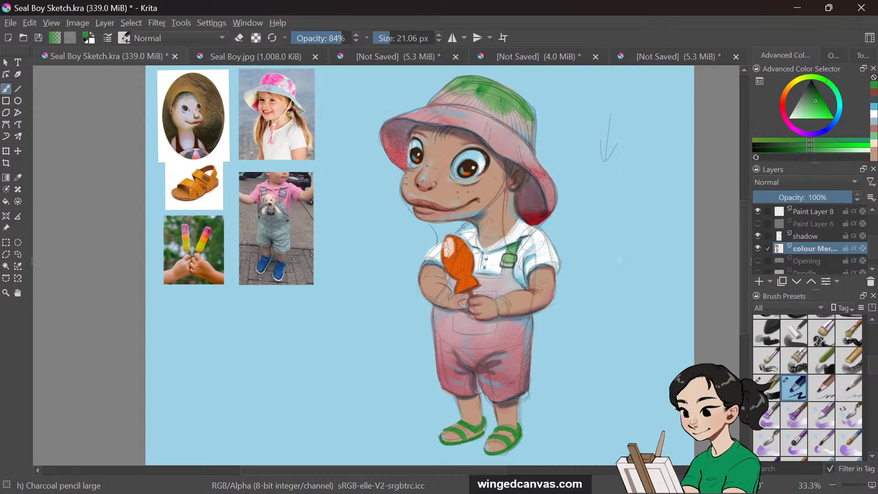
pyautogui.moveTo(486, 429); pyautogui.dragTo(471, 440)
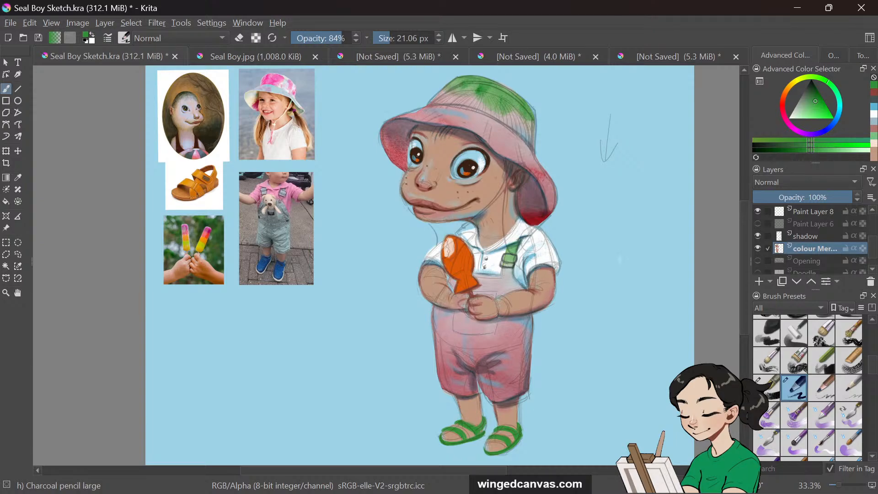
pyautogui.moveTo(489, 440); pyautogui.dragTo(502, 443)
# Pick a near-black colour and rename the copied colour layer to seeds
pyautogui.click(816, 86)
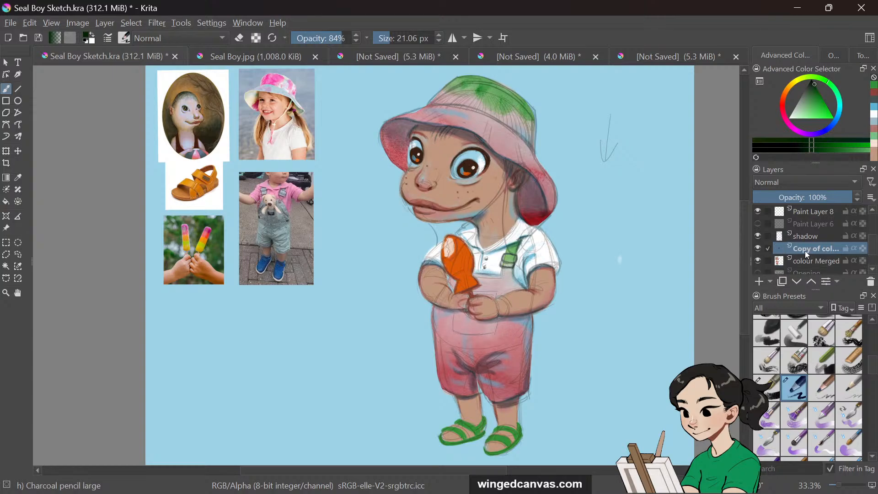
pyautogui.doubleClick(805, 249)
pyautogui.write('seeds')
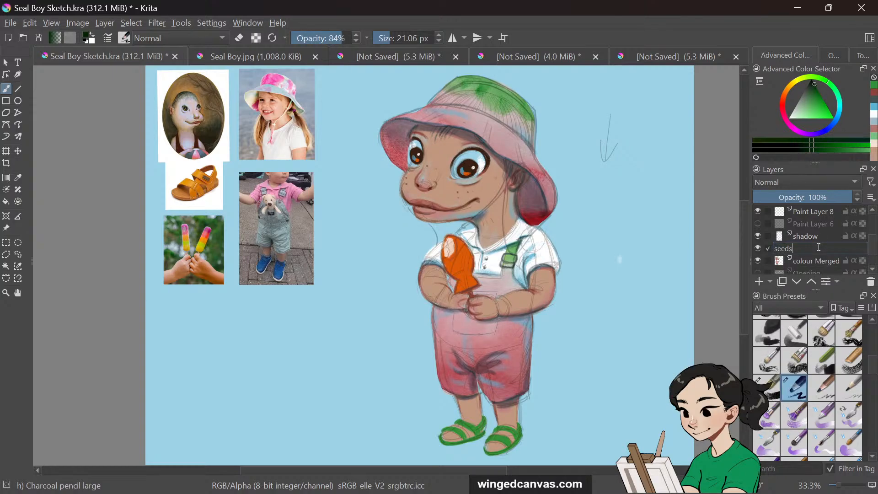
pyautogui.press('Return')
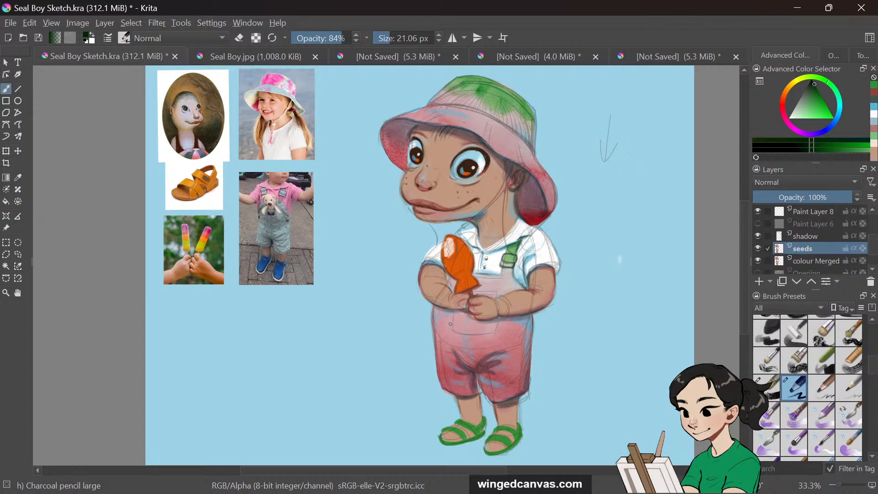
# Dot black watermelon seeds over the overalls and hat on the seeds layer, undoing a stray dot, and lower brush opacity to 45%
pyautogui.moveTo(450, 323)
pyautogui.mouseDown()
pyautogui.moveTo(462, 337)
pyautogui.moveTo(503, 335)
pyautogui.mouseUp()
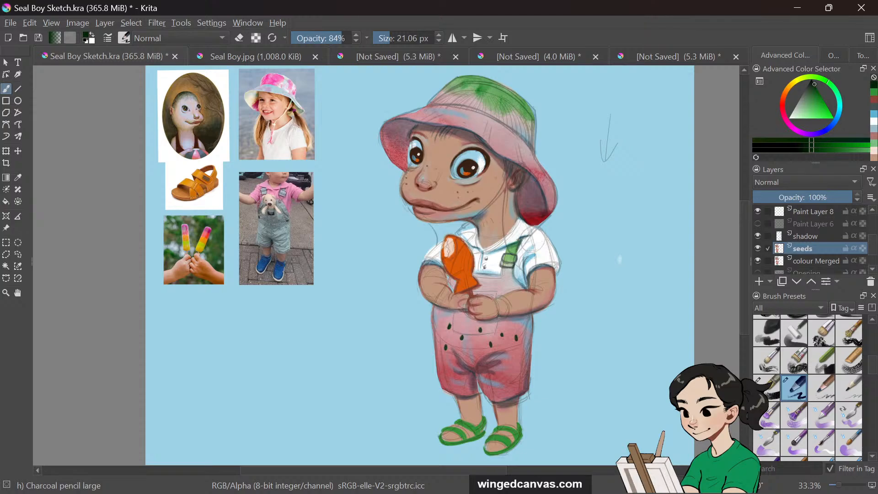
pyautogui.moveTo(471, 352); pyautogui.dragTo(473, 353)
pyautogui.moveTo(428, 118); pyautogui.dragTo(427, 118)
pyautogui.hotkey('ctrl', 'z')
pyautogui.moveTo(448, 118)
pyautogui.mouseDown()
pyautogui.moveTo(471, 118)
pyautogui.moveTo(489, 135)
pyautogui.mouseUp()
pyautogui.moveTo(552, 191); pyautogui.dragTo(552, 197)
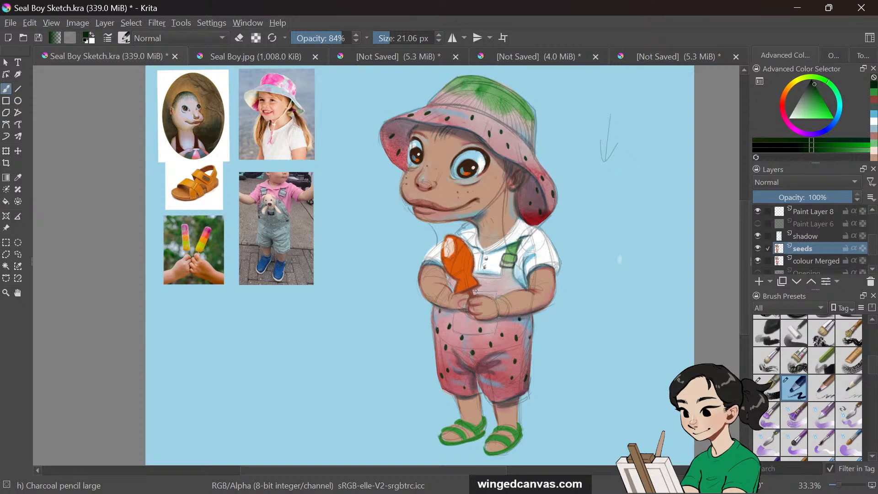
pyautogui.moveTo(475, 291)
pyautogui.mouseDown()
pyautogui.moveTo(499, 291)
pyautogui.moveTo(466, 339)
pyautogui.moveTo(453, 318)
pyautogui.moveTo(468, 329)
pyautogui.moveTo(497, 320)
pyautogui.mouseUp()
pyautogui.click(318, 38)
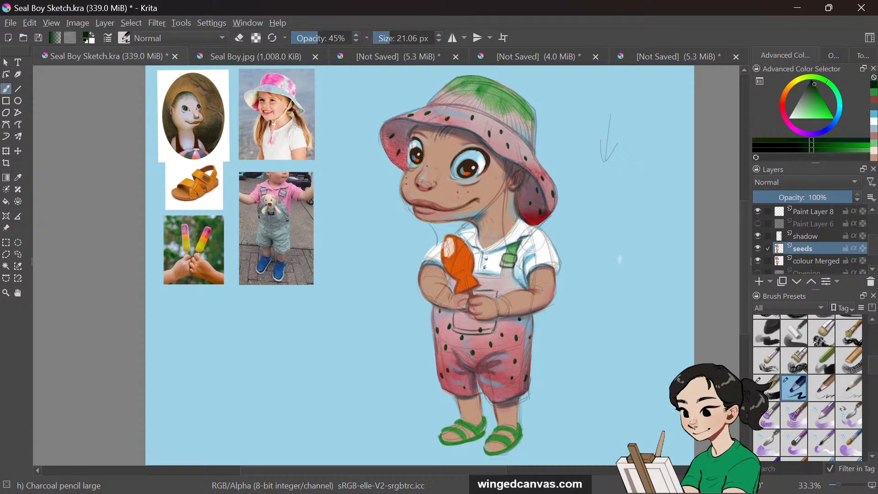
# Dot a few more black seeds on the overalls and hide the sketch layer
pyautogui.moveTo(447, 349); pyautogui.dragTo(473, 365)
pyautogui.moveTo(511, 347)
pyautogui.mouseDown()
pyautogui.moveTo(511, 359)
pyautogui.moveTo(524, 350)
pyautogui.mouseUp()
pyautogui.moveTo(450, 345); pyautogui.dragTo(452, 358)
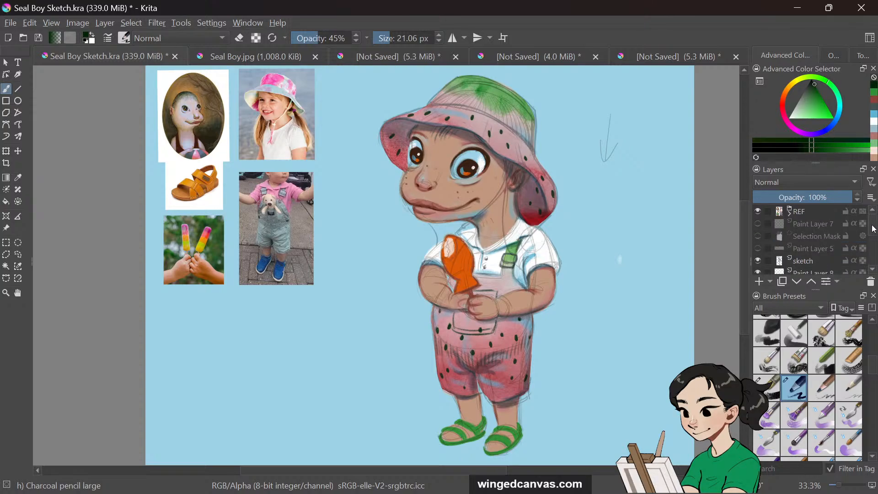
pyautogui.scroll(3, 768, 237)
pyautogui.click(761, 232)
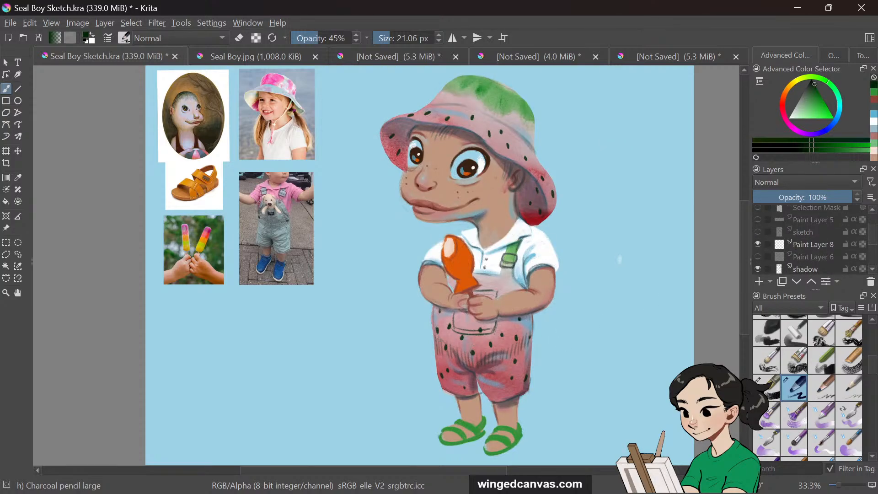
# Add more seed dots across the overalls and on the hat brim
pyautogui.moveTo(492, 350)
pyautogui.mouseDown()
pyautogui.moveTo(516, 343)
pyautogui.moveTo(531, 358)
pyautogui.mouseUp()
pyautogui.moveTo(502, 270)
pyautogui.mouseDown()
pyautogui.moveTo(512, 274)
pyautogui.moveTo(502, 276)
pyautogui.mouseUp()
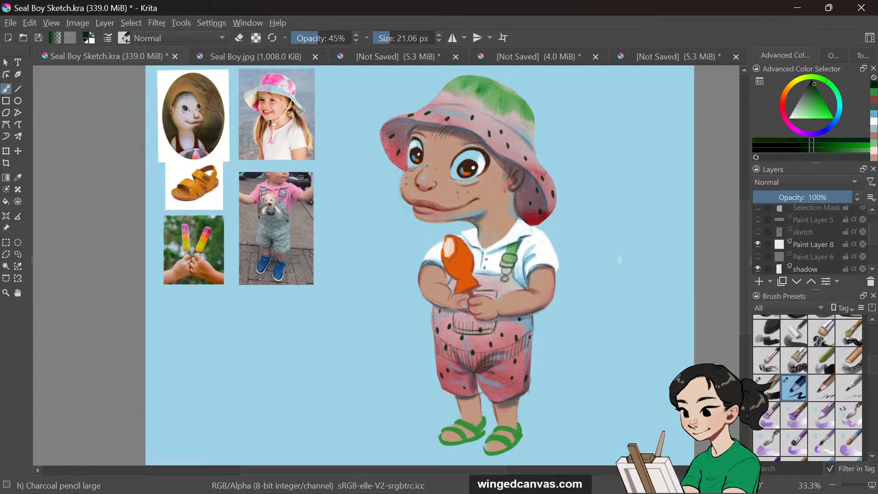
pyautogui.moveTo(476, 376); pyautogui.dragTo(480, 393)
pyautogui.scroll(1, 617, 261)
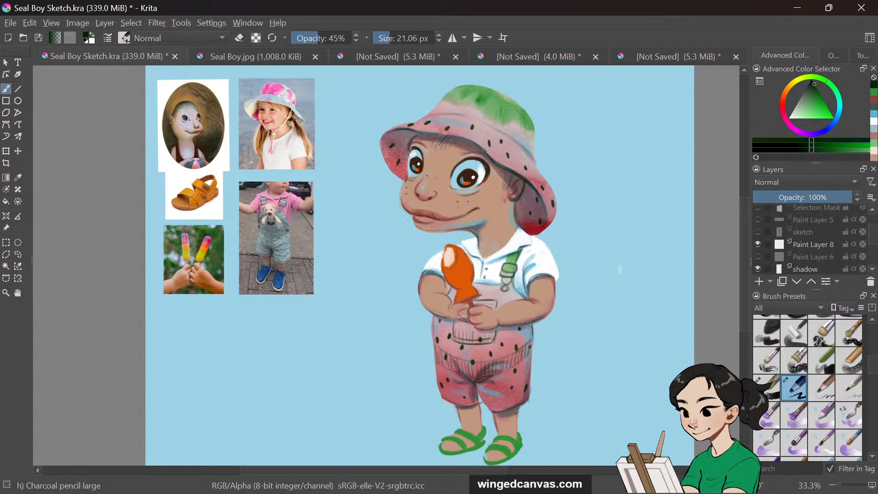
pyautogui.moveTo(426, 133); pyautogui.dragTo(451, 136)
# Toggle the seeds layer on and off to compare it with the colour Merged layer beneath
pyautogui.scroll(-2, 831, 256)
pyautogui.click(831, 255)
pyautogui.scroll(-2, 831, 255)
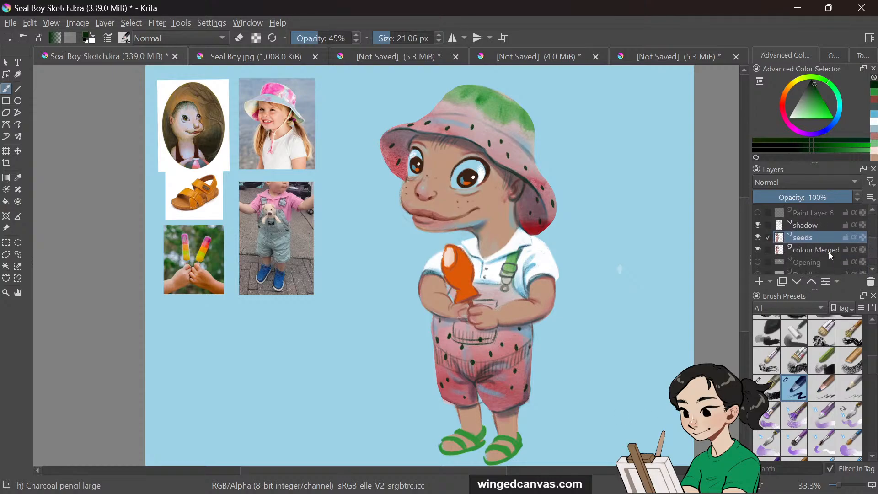
pyautogui.click(831, 255)
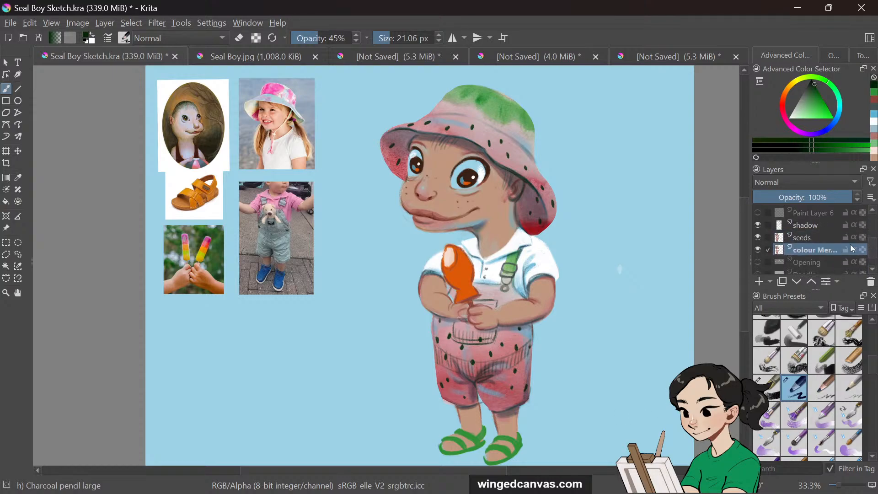
pyautogui.click(758, 239)
pyautogui.click(758, 239)
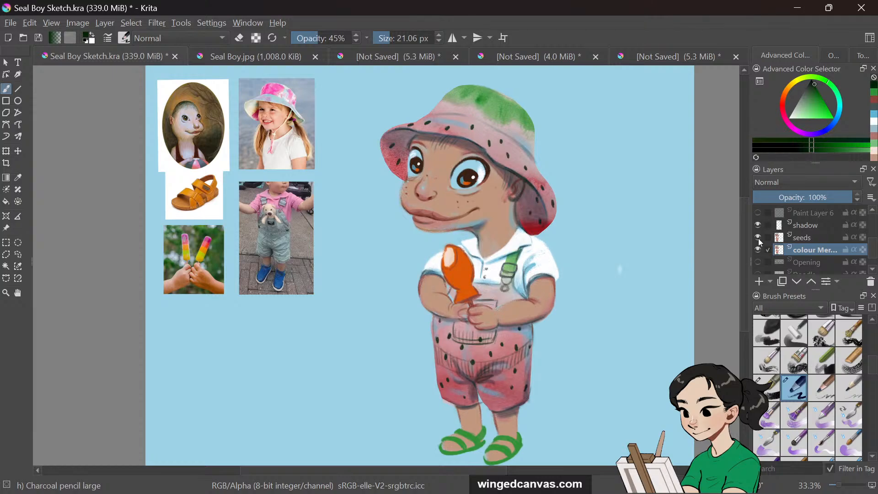
pyautogui.click(827, 238)
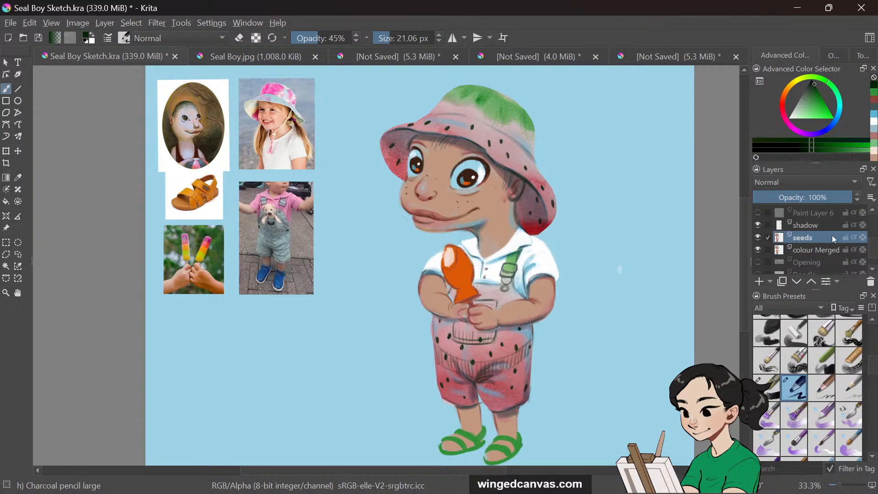
pyautogui.click(759, 239)
pyautogui.click(760, 240)
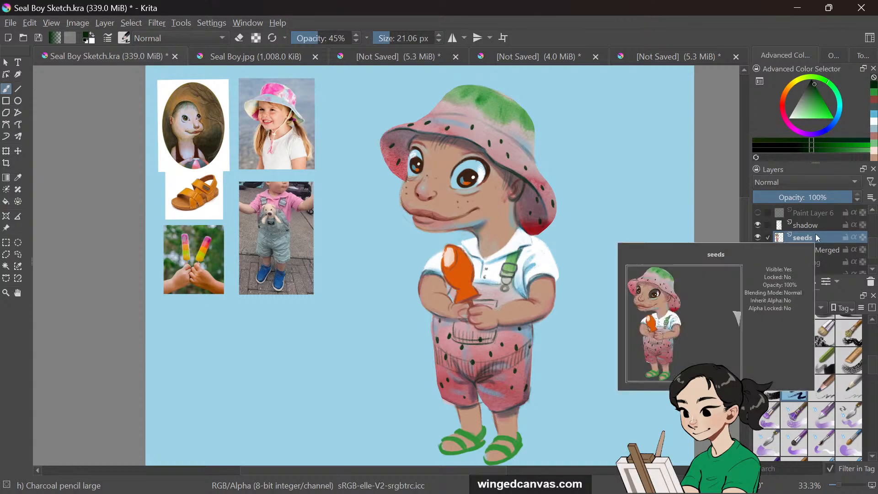
# Raise the seeds layer's saturation to 36 with the HSV/HSL Adjustment filter
pyautogui.hotkey('ctrl', 'u')
pyautogui.moveTo(637, 165); pyautogui.dragTo(731, 159)
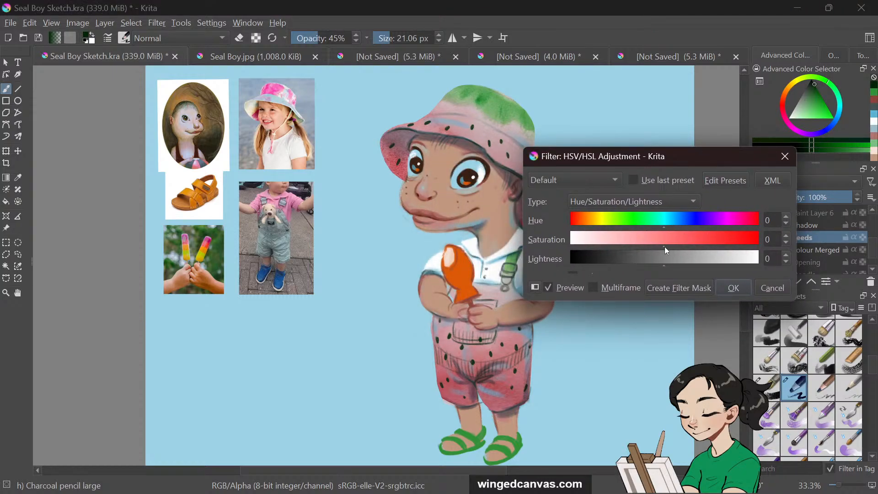
pyautogui.moveTo(669, 240); pyautogui.dragTo(692, 238)
pyautogui.moveTo(697, 238); pyautogui.dragTo(700, 241)
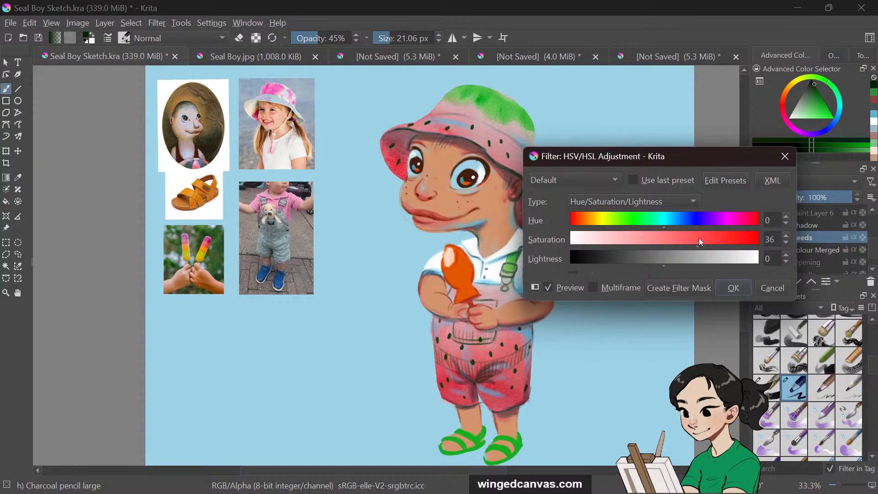
pyautogui.click(741, 282)
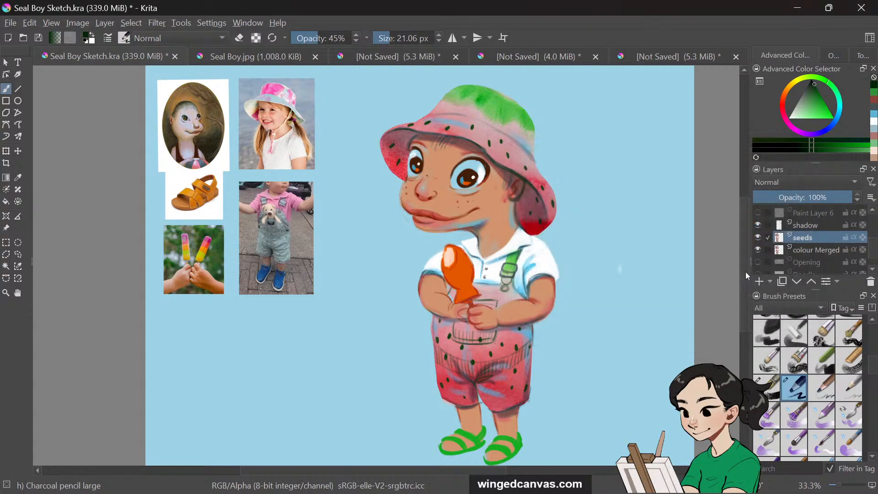
# Switch the brush to eraser mode at 73 px and 100% opacity and erase part of the seeds layer near the right sleeve
pyautogui.click(758, 238)
pyautogui.click(759, 237)
pyautogui.click(239, 38)
pyautogui.click(394, 38)
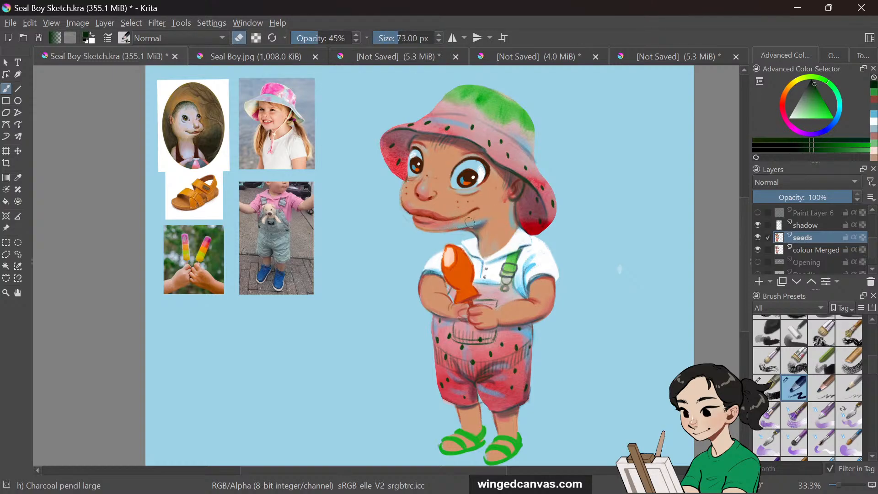
pyautogui.click(758, 238)
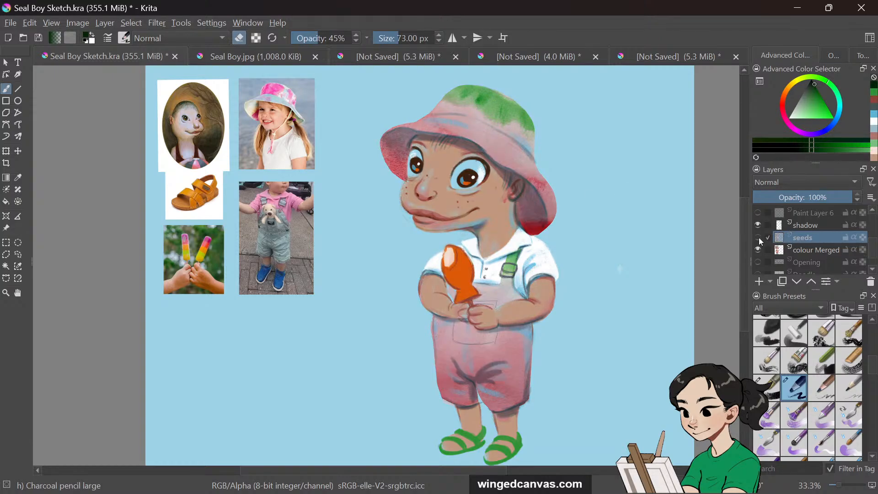
pyautogui.click(759, 238)
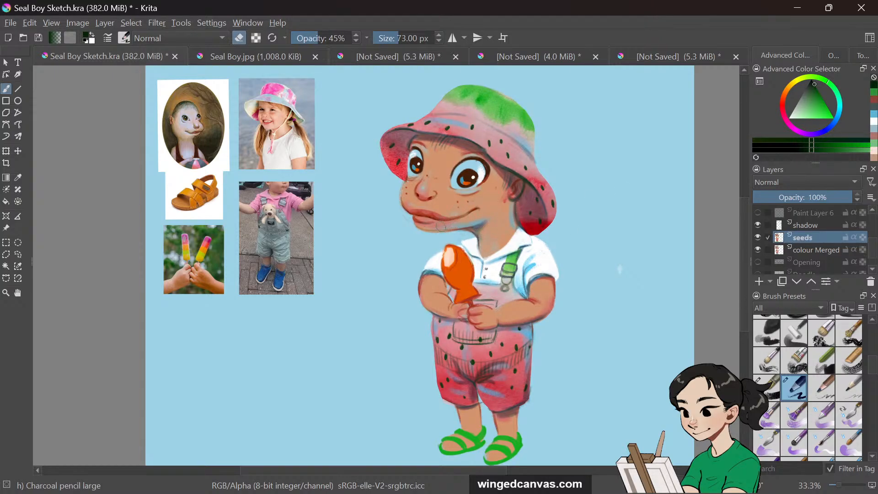
pyautogui.moveTo(337, 40); pyautogui.dragTo(356, 38)
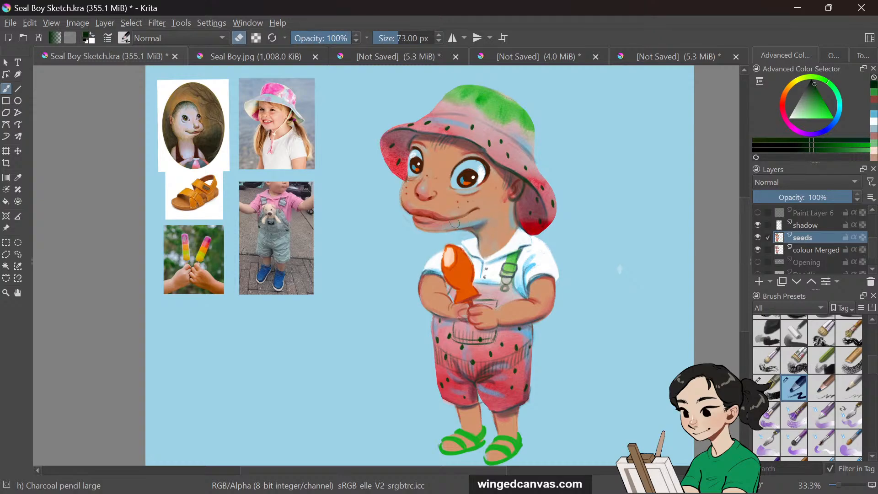
pyautogui.click(758, 238)
pyautogui.click(758, 237)
pyautogui.click(758, 238)
pyautogui.click(757, 238)
pyautogui.moveTo(553, 285); pyautogui.dragTo(543, 319)
# Sample the skin tone beside the neck and brush over the neck area at 90% opacity
pyautogui.moveTo(776, 224)
pyautogui.press('p')
pyautogui.press('o')
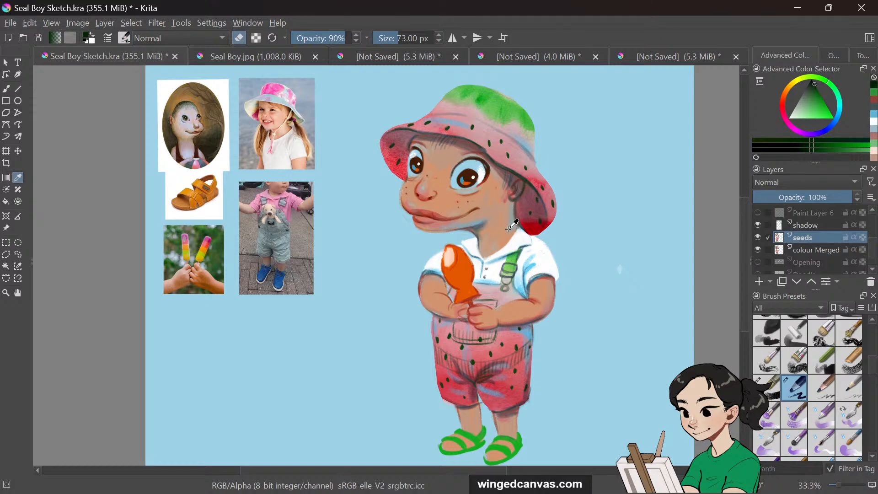
pyautogui.click(517, 211)
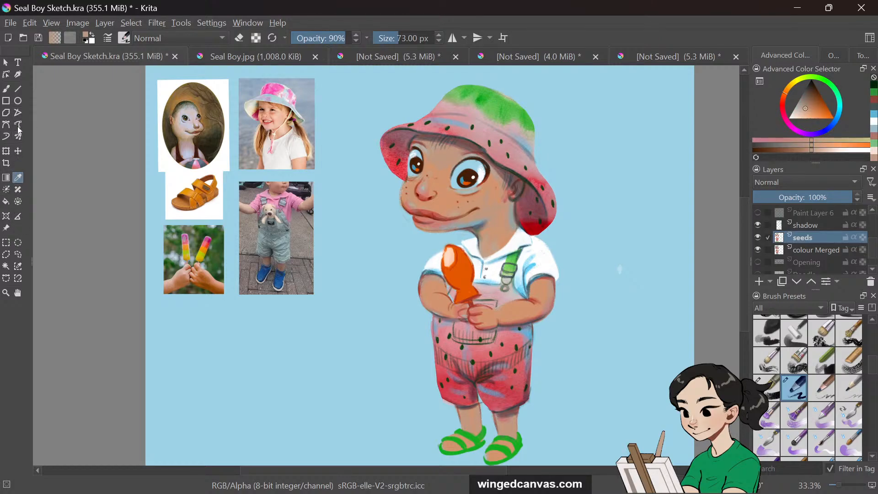
pyautogui.click(7, 89)
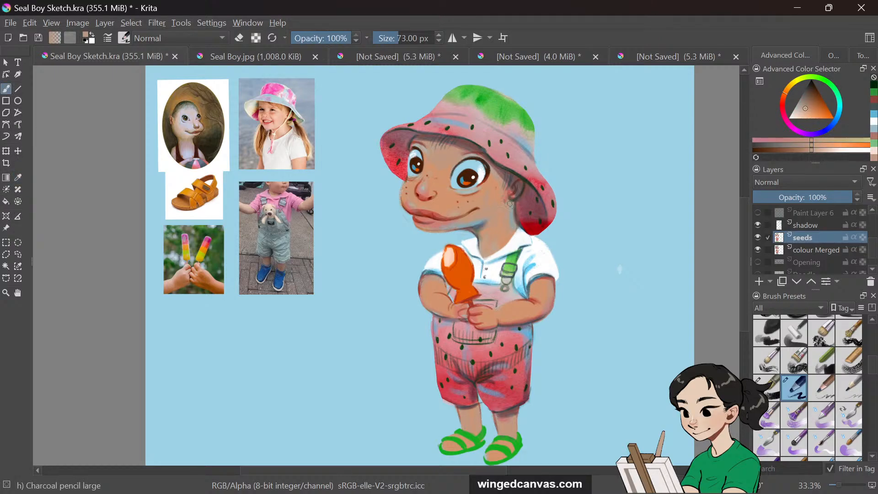
pyautogui.moveTo(507, 207); pyautogui.dragTo(513, 226)
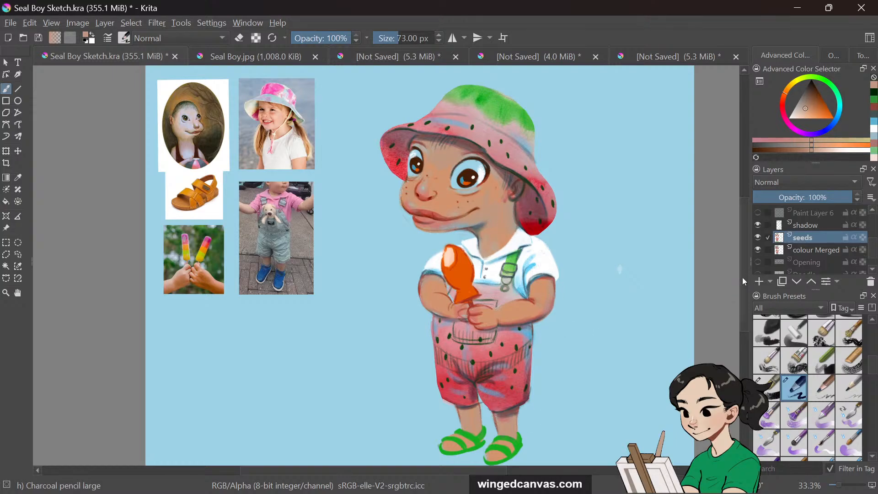
# Select the shadow layer and set the eraser size to about 23 px
pyautogui.scroll(-2, 744, 281)
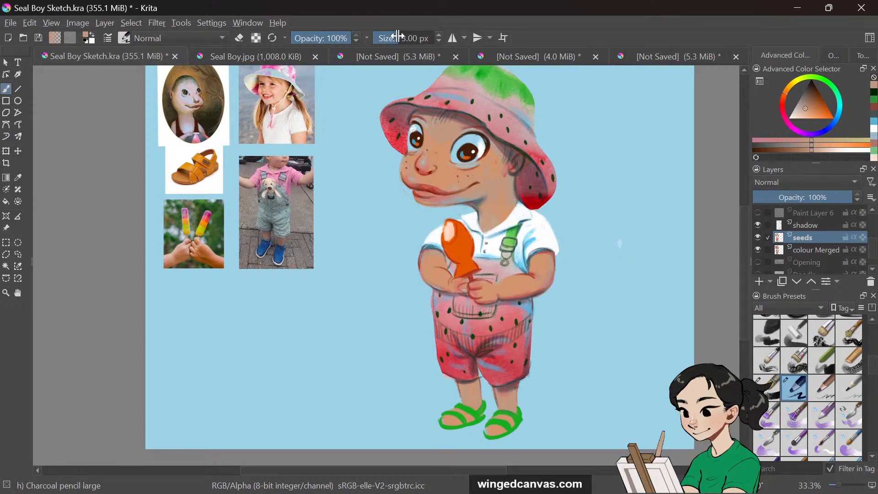
pyautogui.moveTo(398, 36); pyautogui.dragTo(381, 37)
pyautogui.click(818, 225)
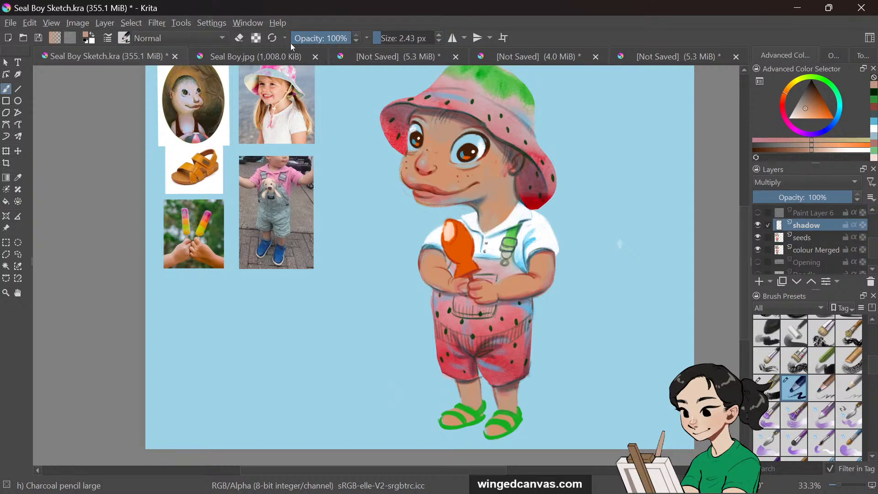
pyautogui.click(240, 39)
pyautogui.moveTo(383, 35); pyautogui.dragTo(399, 52)
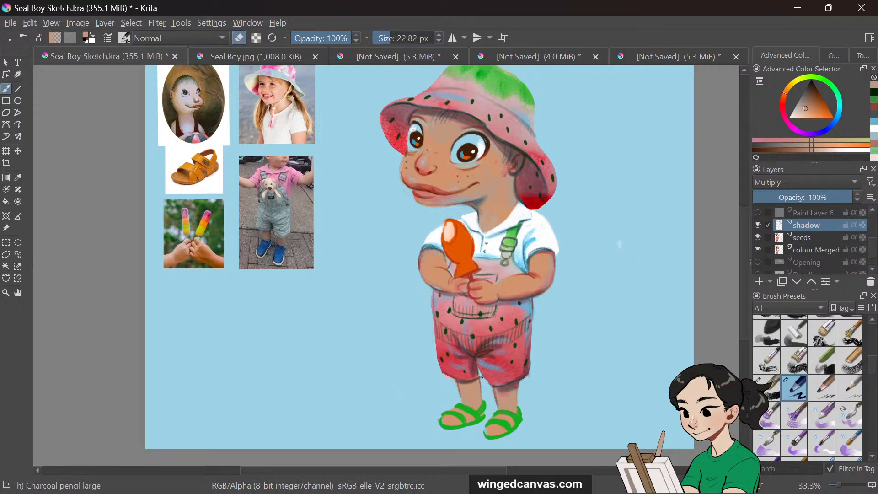
# Compare the drawing with the seeds and colour Merged layers toggled on and off, then zoom into the upper body
pyautogui.click(759, 238)
pyautogui.click(758, 238)
pyautogui.scroll(2, 868, 239)
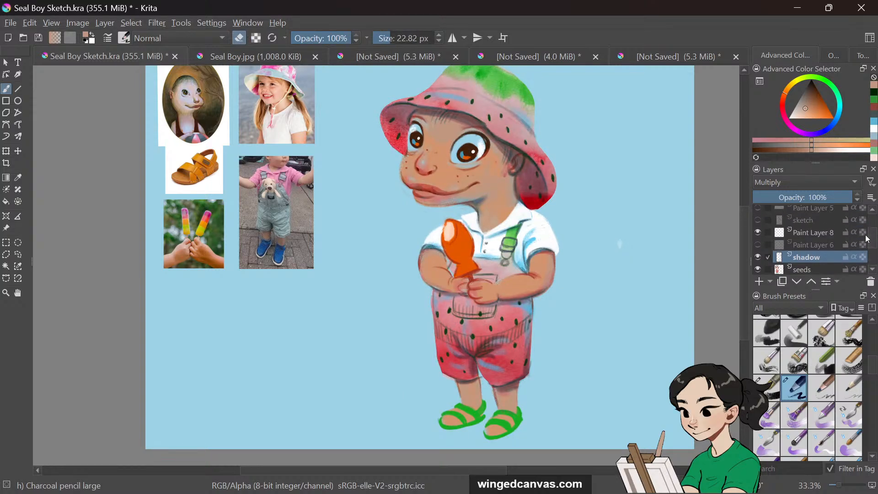
pyautogui.scroll(1, 872, 243)
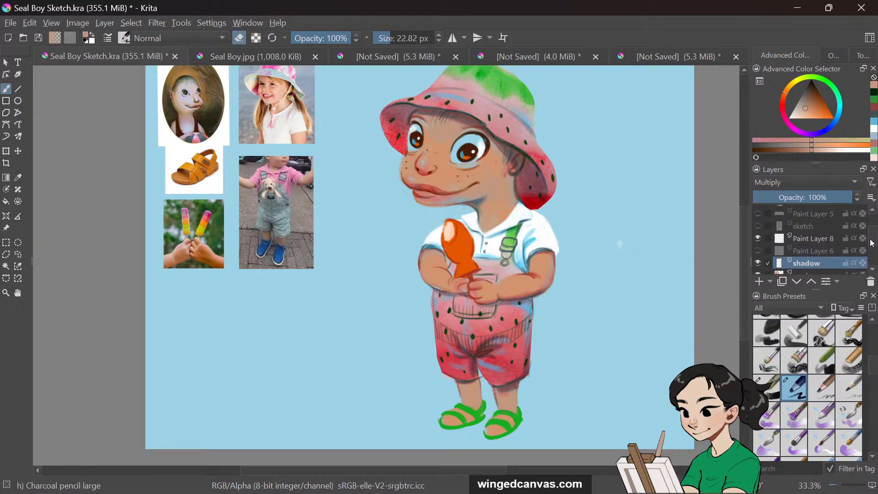
pyautogui.scroll(-4, 872, 243)
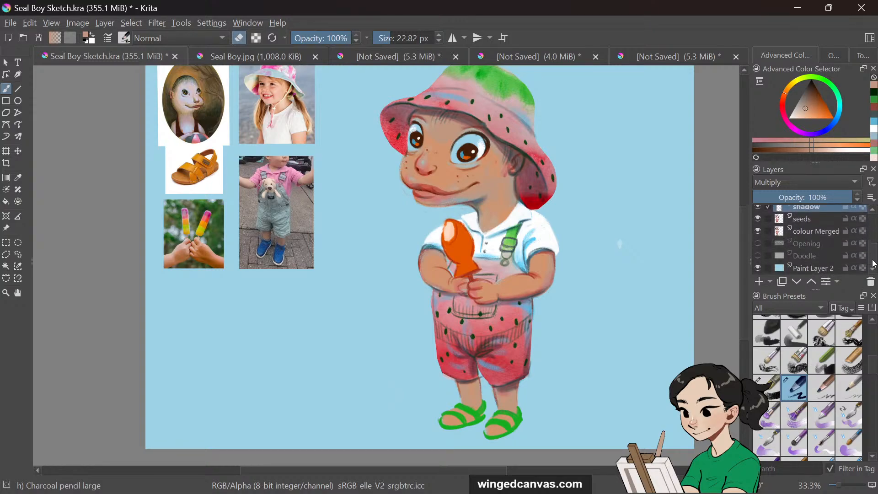
pyautogui.click(759, 232)
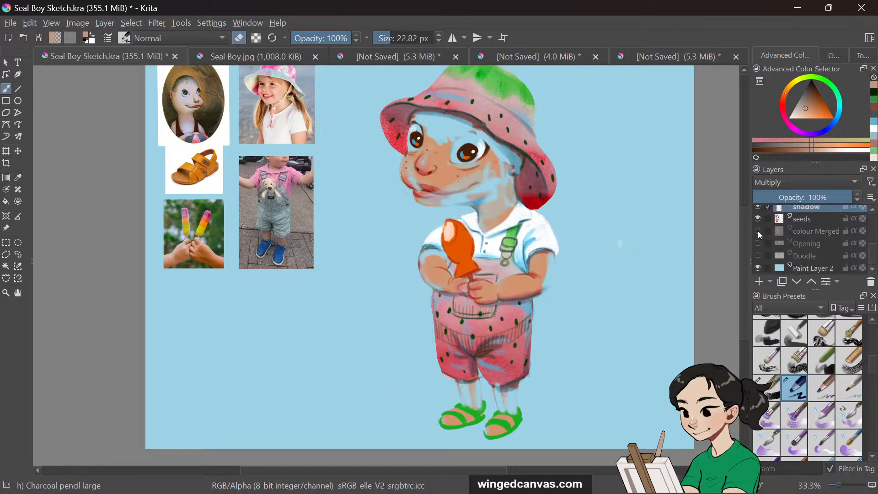
pyautogui.click(758, 231)
pyautogui.click(759, 218)
pyautogui.click(759, 219)
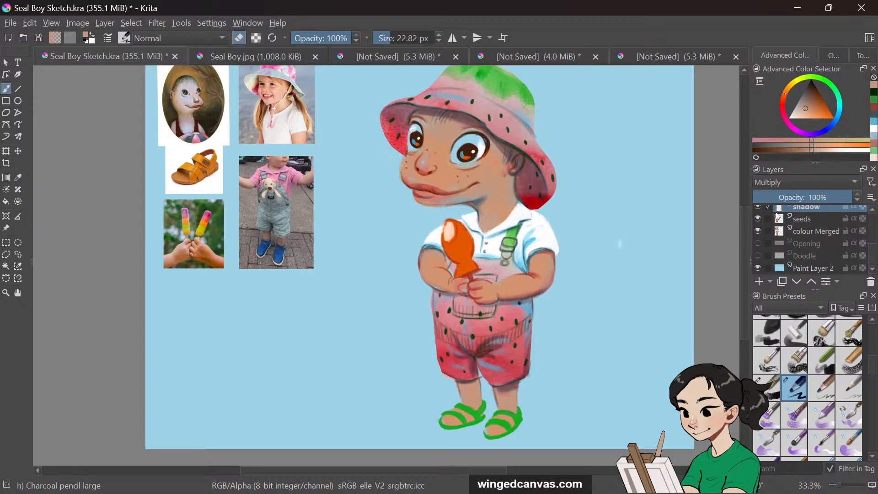
pyautogui.scroll(2, 873, 241)
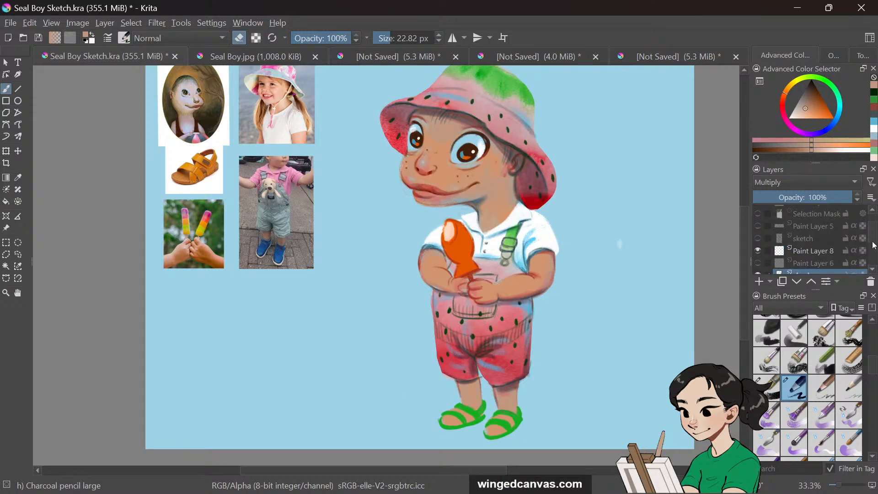
pyautogui.scroll(-1, 873, 243)
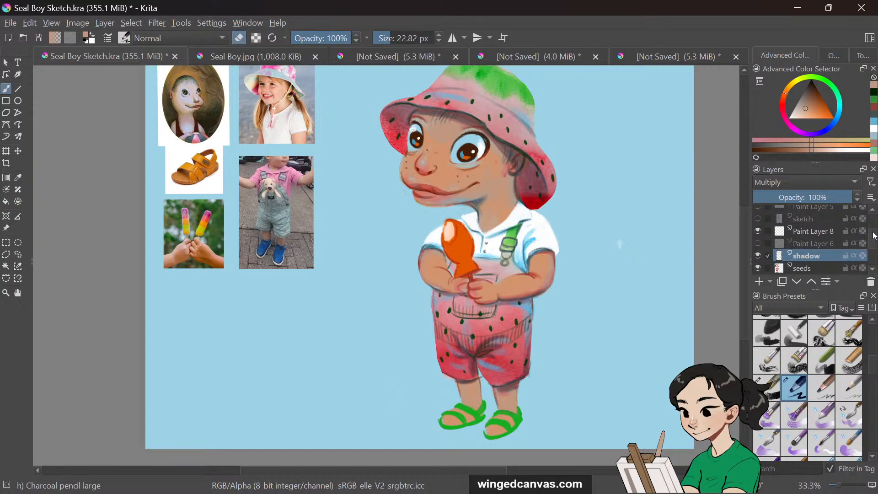
pyautogui.scroll(-1, 873, 250)
pyautogui.scroll(-1, 873, 250)
pyautogui.click(818, 242)
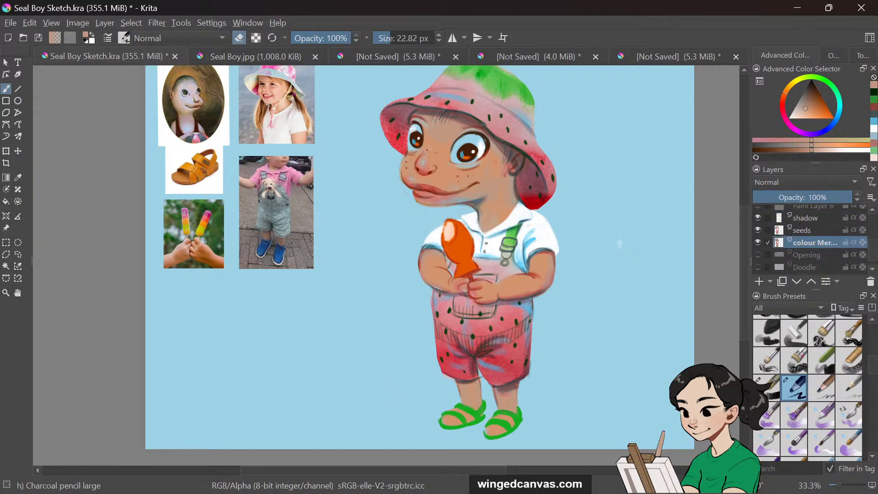
pyautogui.click(818, 230)
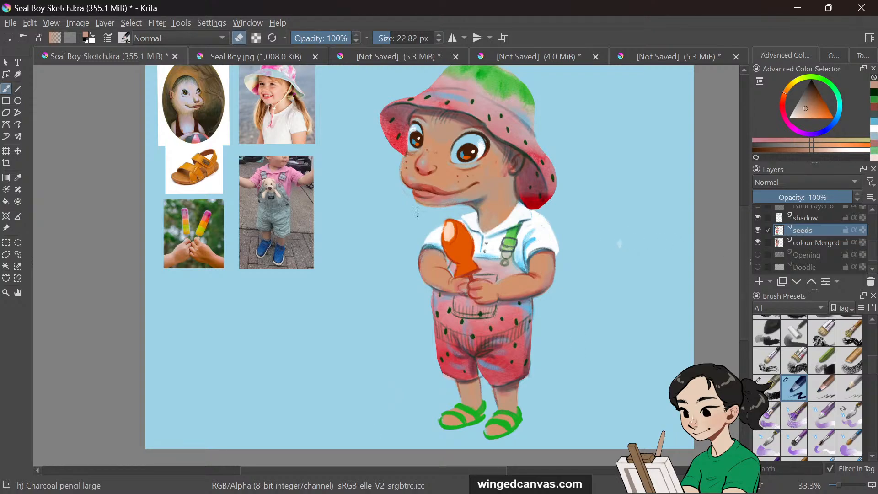
pyautogui.press('+')
pyautogui.press('+')
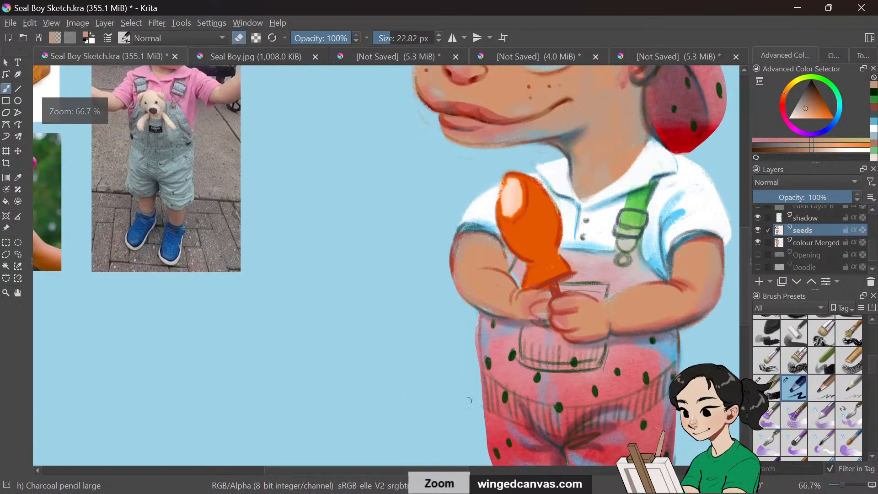
pyautogui.press('-')
pyautogui.moveTo(419, 468)
pyautogui.mouseDown()
pyautogui.moveTo(358, 468)
pyautogui.moveTo(406, 471)
pyautogui.mouseUp()
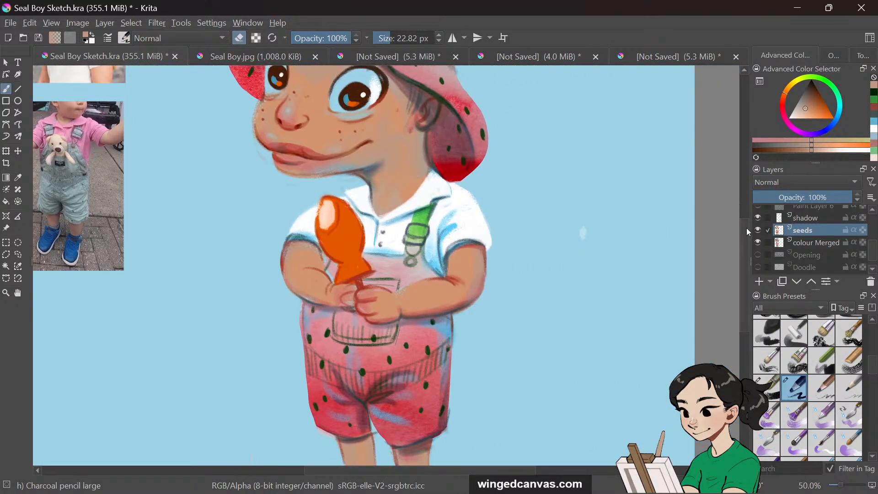
pyautogui.moveTo(746, 228)
pyautogui.mouseDown()
pyautogui.moveTo(745, 205)
pyautogui.moveTo(742, 212)
pyautogui.mouseUp()
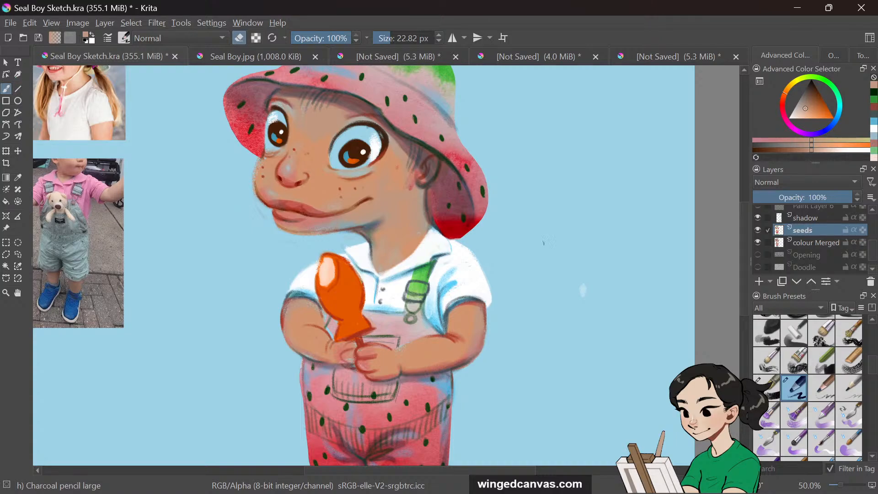
# Sample the background blue and paint over the edge of the right sleeve on the seeds layer
pyautogui.click(18, 178)
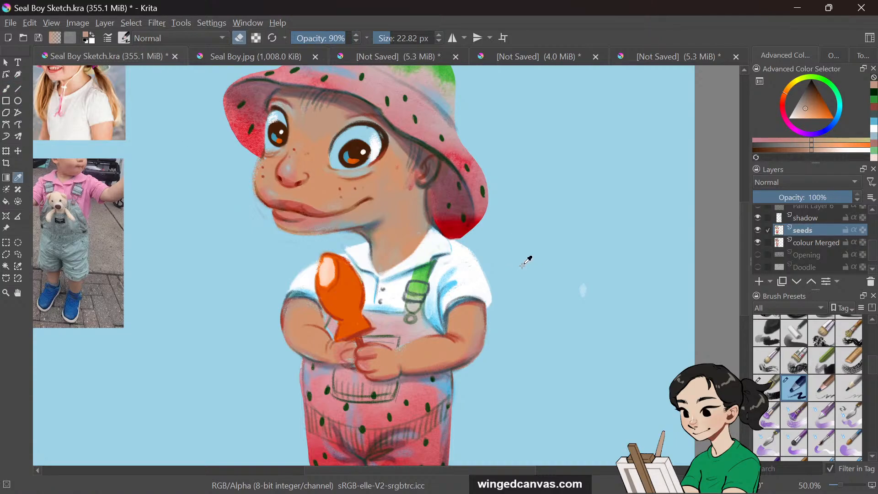
pyautogui.click(525, 254)
pyautogui.press('b')
pyautogui.press('o')
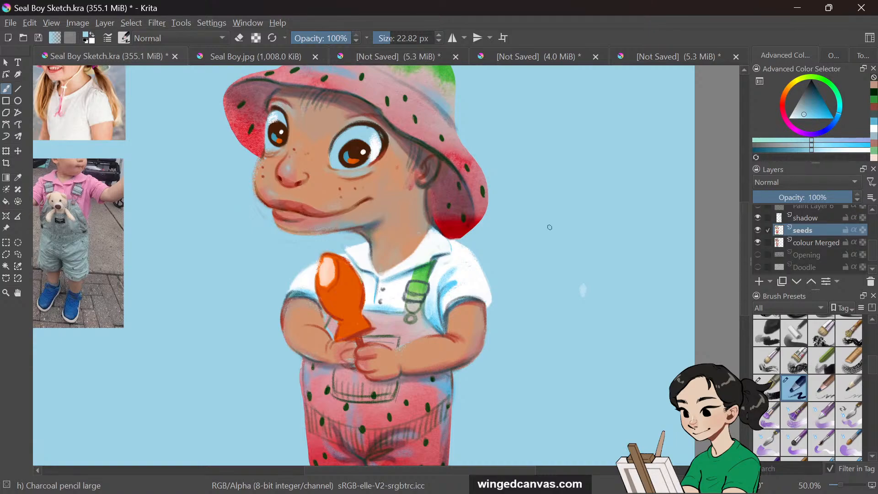
pyautogui.moveTo(450, 303); pyautogui.dragTo(488, 296)
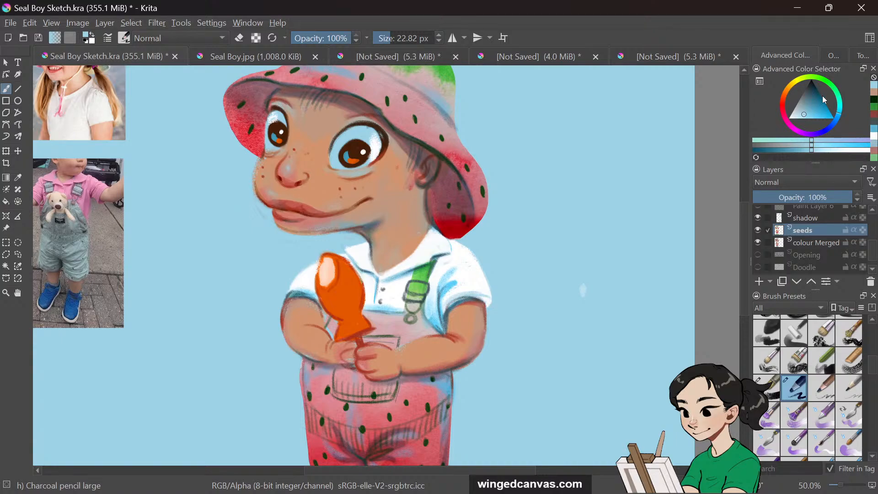
# Sample the sleeve's white and brush over the edges of both sleeves
pyautogui.click(800, 109)
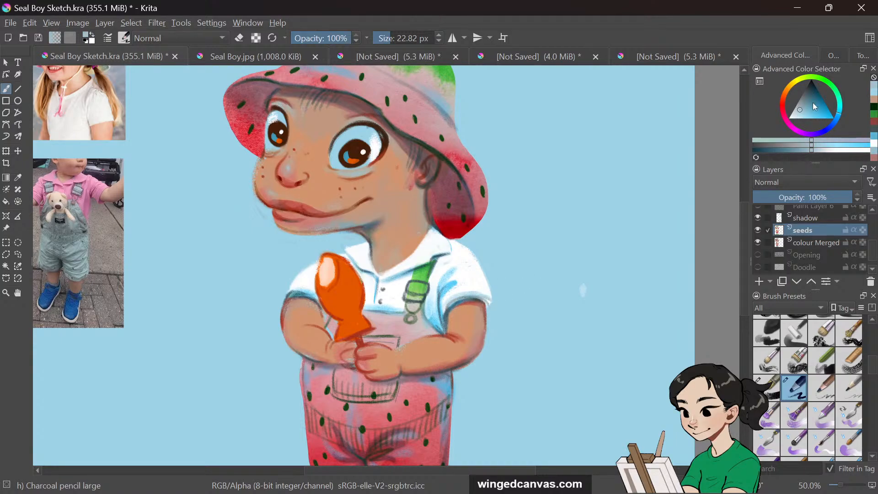
pyautogui.click(18, 178)
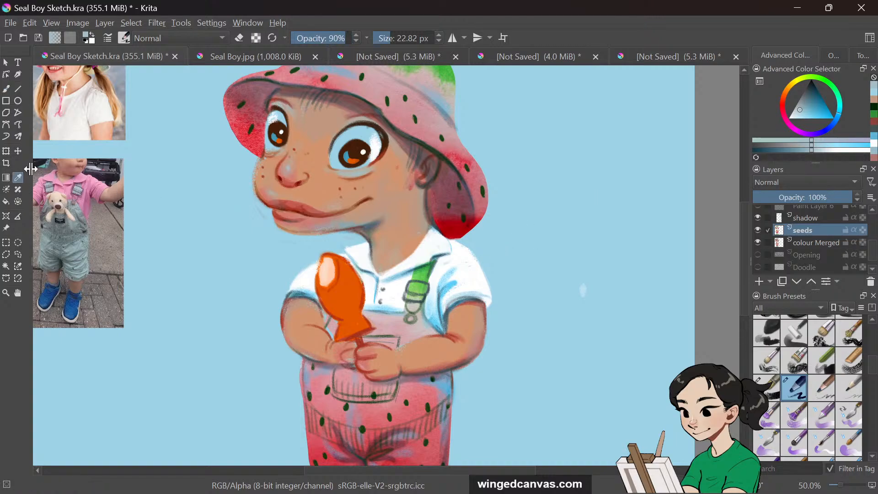
pyautogui.click(471, 276)
pyautogui.click(7, 89)
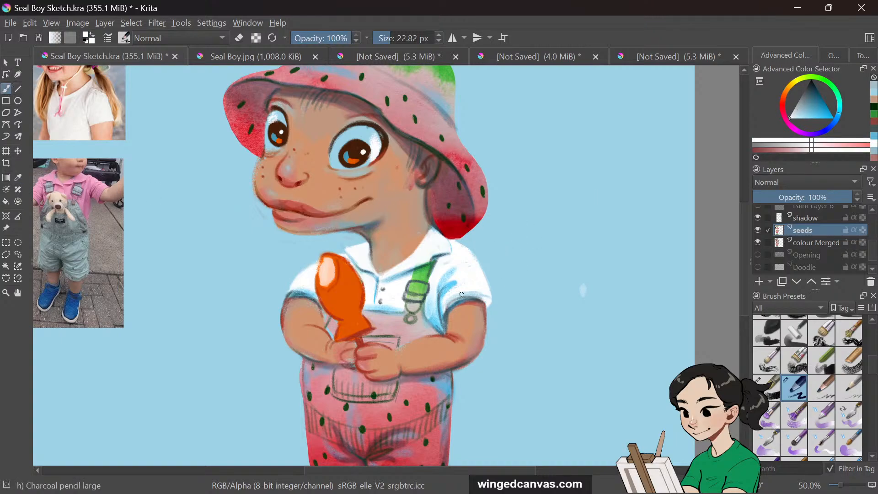
pyautogui.moveTo(473, 297)
pyautogui.mouseDown()
pyautogui.moveTo(446, 307)
pyautogui.moveTo(478, 307)
pyautogui.mouseUp()
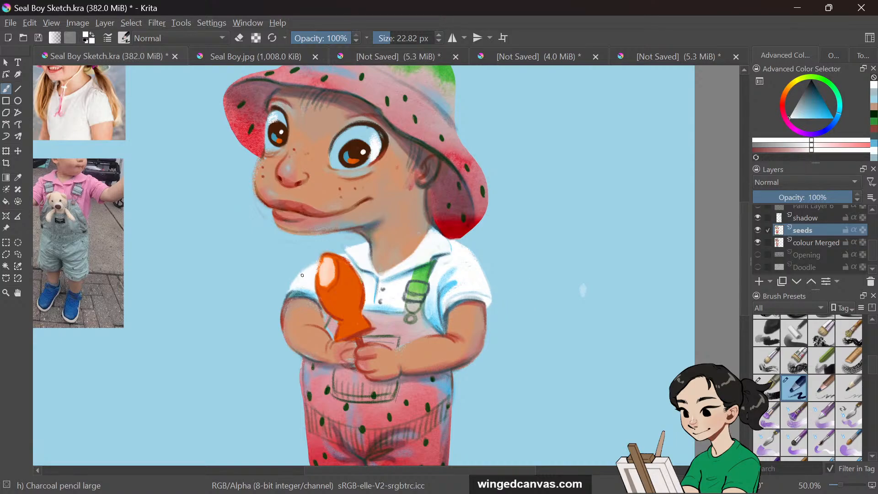
pyautogui.moveTo(302, 275)
pyautogui.mouseDown()
pyautogui.moveTo(286, 295)
pyautogui.moveTo(314, 294)
pyautogui.mouseUp()
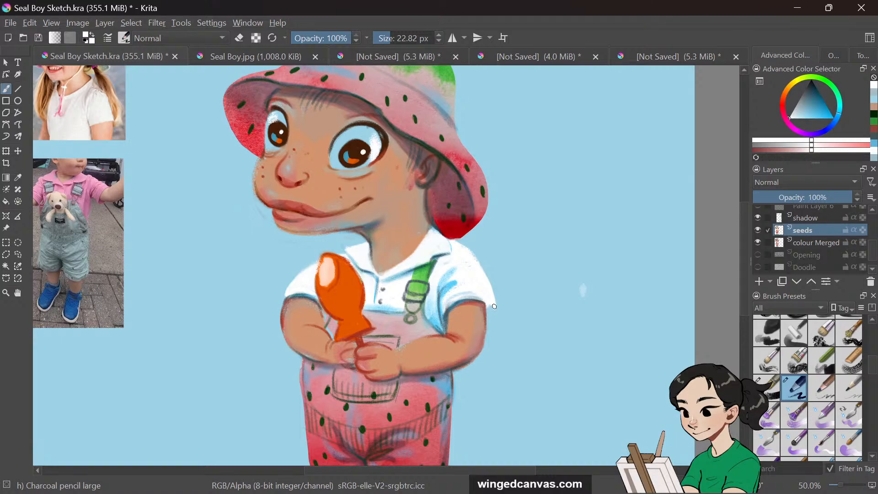
# On the shadow layer, pick a lavender tone and paint shading on the shirt with a 58 px brush at 73% opacity
pyautogui.click(830, 224)
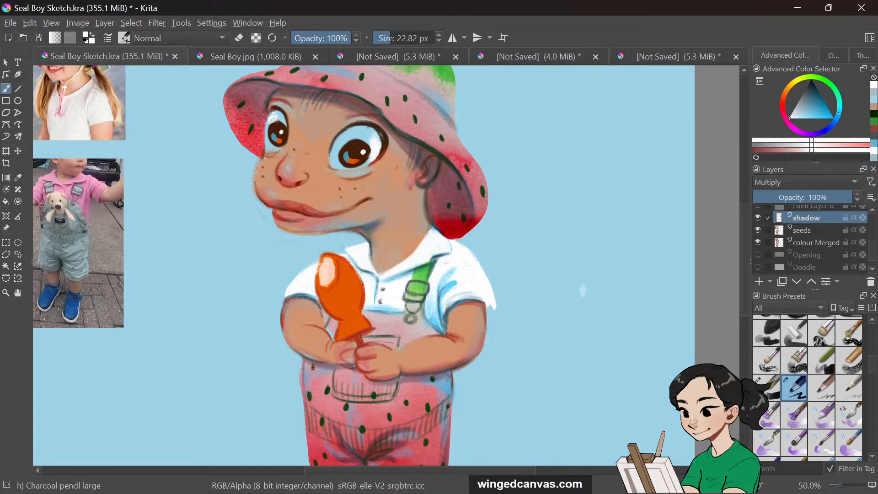
pyautogui.click(874, 99)
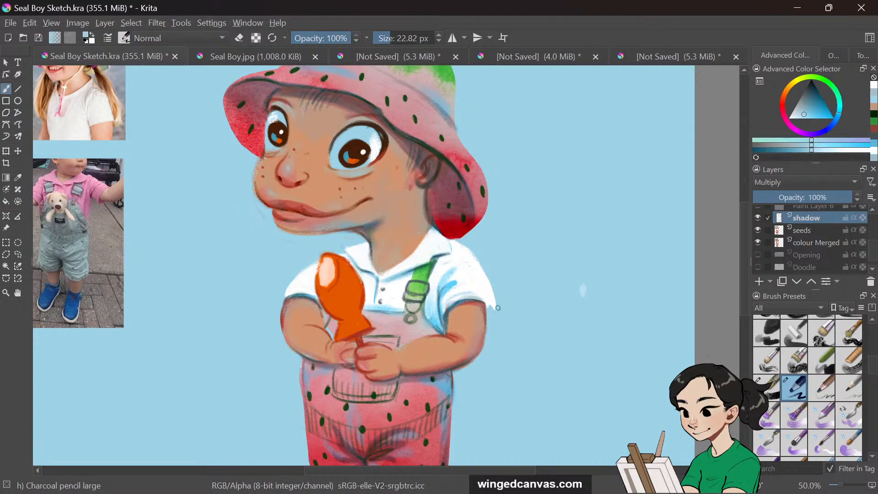
pyautogui.moveTo(489, 308); pyautogui.dragTo(494, 308)
pyautogui.click(405, 38)
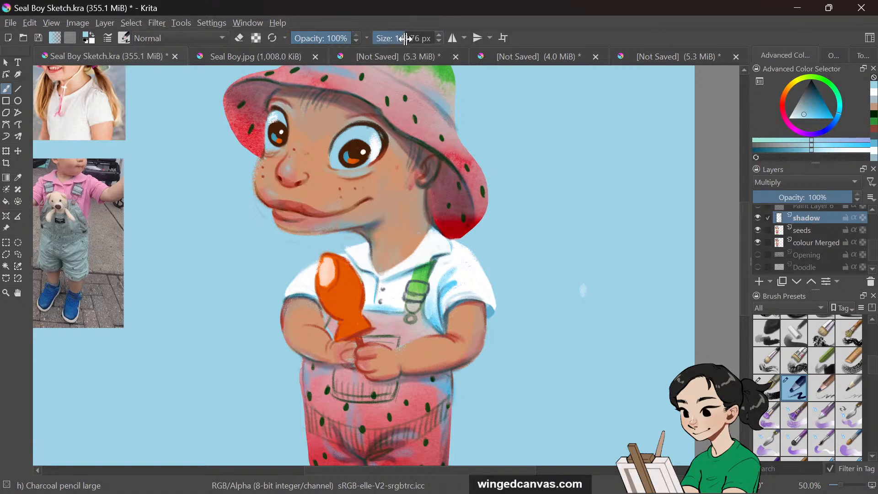
pyautogui.click(389, 38)
pyautogui.moveTo(401, 39); pyautogui.dragTo(397, 40)
pyautogui.moveTo(343, 39); pyautogui.dragTo(335, 39)
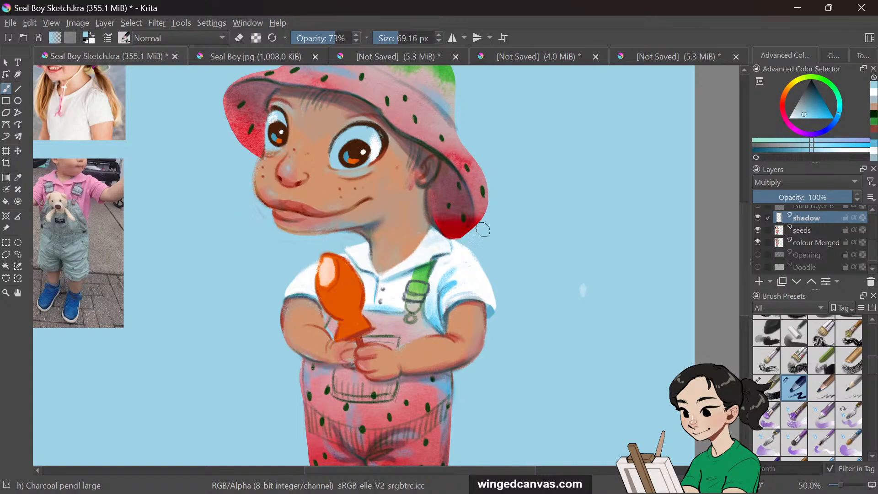
pyautogui.moveTo(386, 36); pyautogui.dragTo(396, 36)
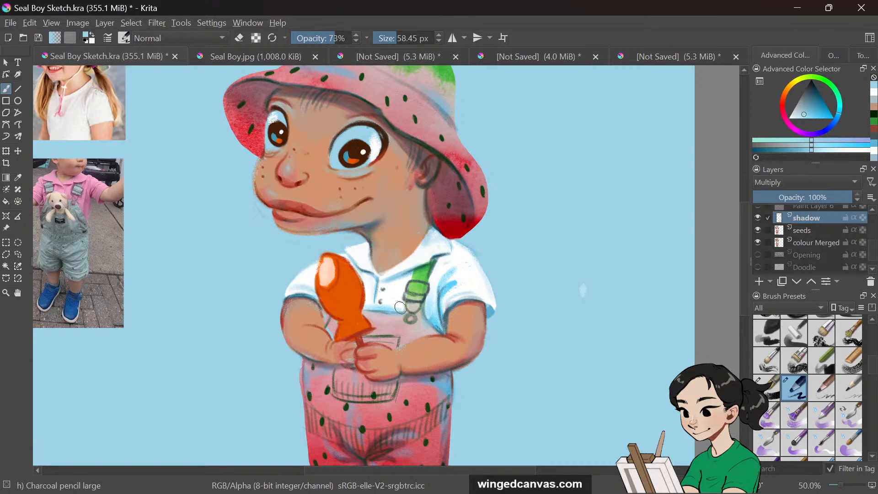
pyautogui.moveTo(445, 279)
pyautogui.mouseDown()
pyautogui.moveTo(435, 296)
pyautogui.moveTo(441, 325)
pyautogui.moveTo(427, 312)
pyautogui.moveTo(433, 318)
pyautogui.moveTo(456, 290)
pyautogui.mouseUp()
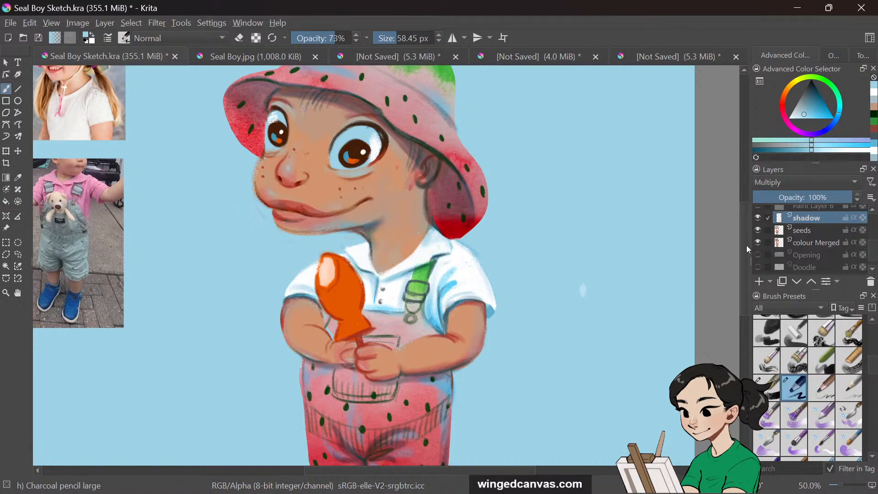
# Paint shadow strokes down both legs above the sandals
pyautogui.moveTo(746, 245); pyautogui.dragTo(744, 288)
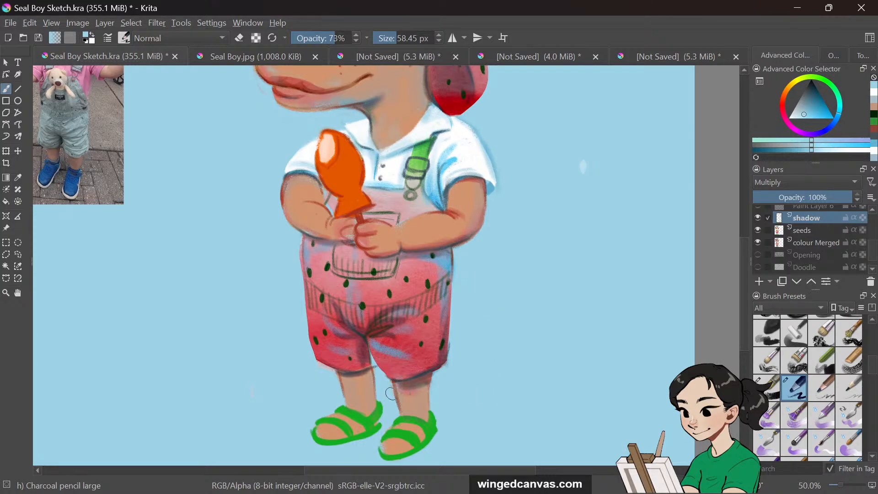
pyautogui.moveTo(371, 361)
pyautogui.mouseDown()
pyautogui.moveTo(372, 404)
pyautogui.moveTo(370, 382)
pyautogui.moveTo(346, 371)
pyautogui.moveTo(369, 379)
pyautogui.mouseUp()
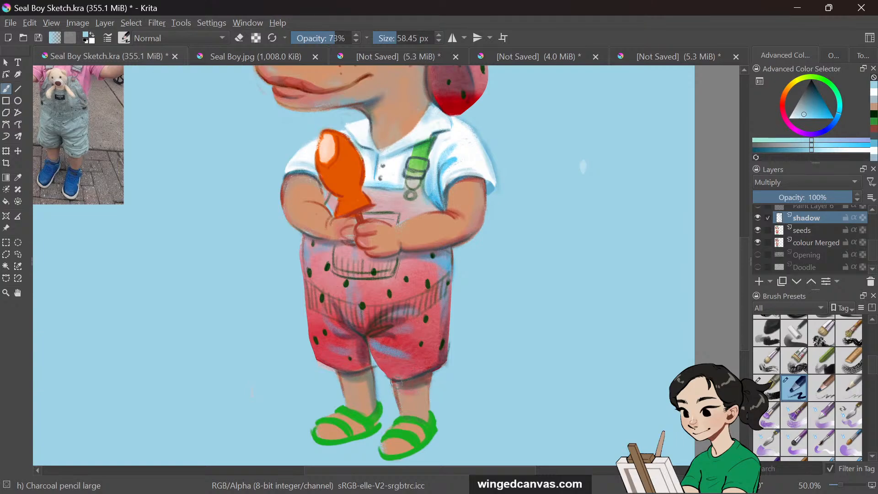
pyautogui.moveTo(430, 376); pyautogui.dragTo(429, 427)
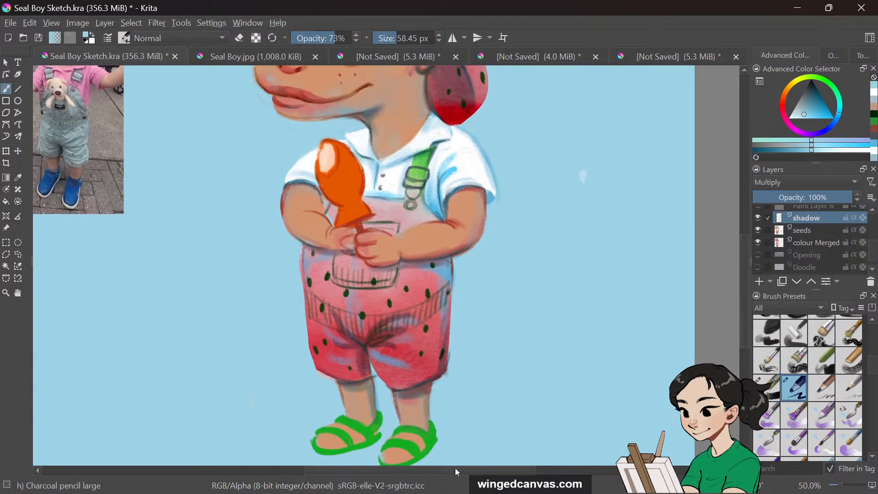
# Select the REF layer and move the reference images down beside the character, then return to the brush
pyautogui.moveTo(455, 470); pyautogui.dragTo(402, 473)
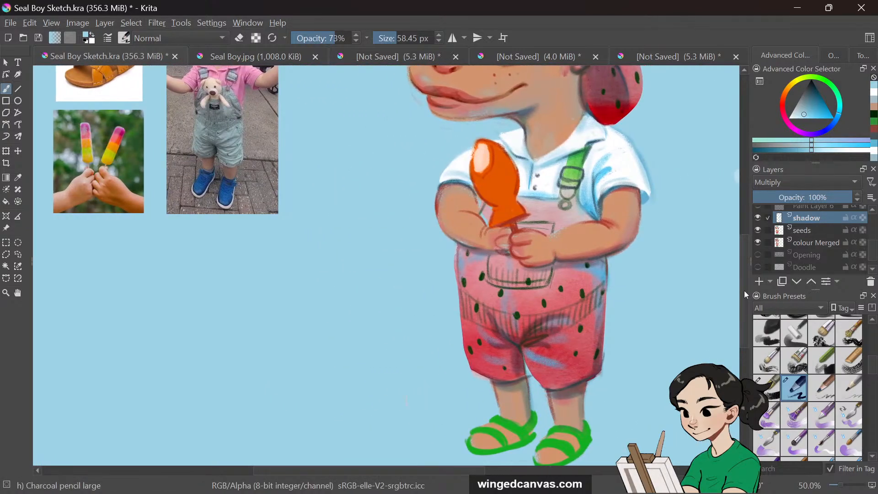
pyautogui.moveTo(744, 290); pyautogui.dragTo(745, 294)
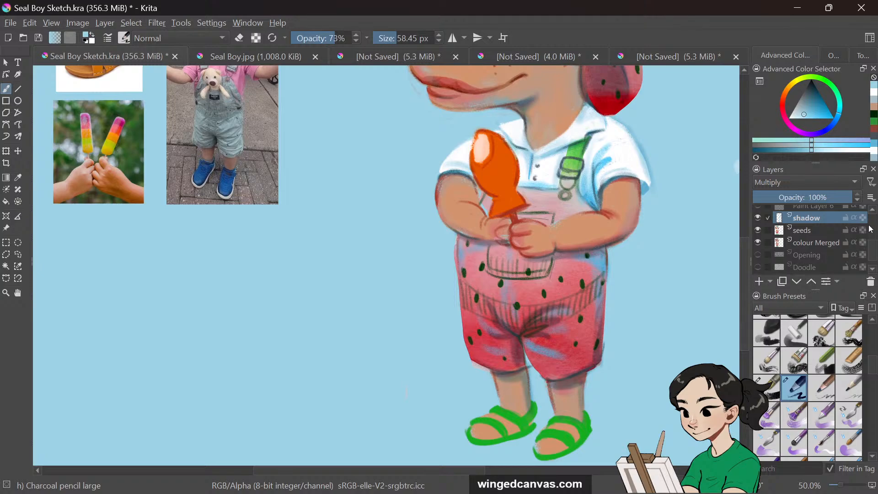
pyautogui.scroll(5, 871, 231)
pyautogui.click(837, 210)
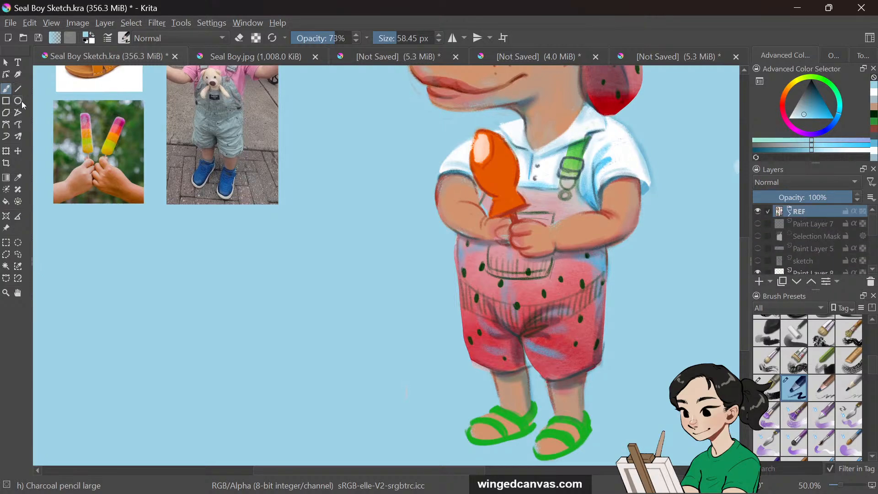
pyautogui.click(18, 151)
pyautogui.moveTo(201, 148); pyautogui.dragTo(215, 353)
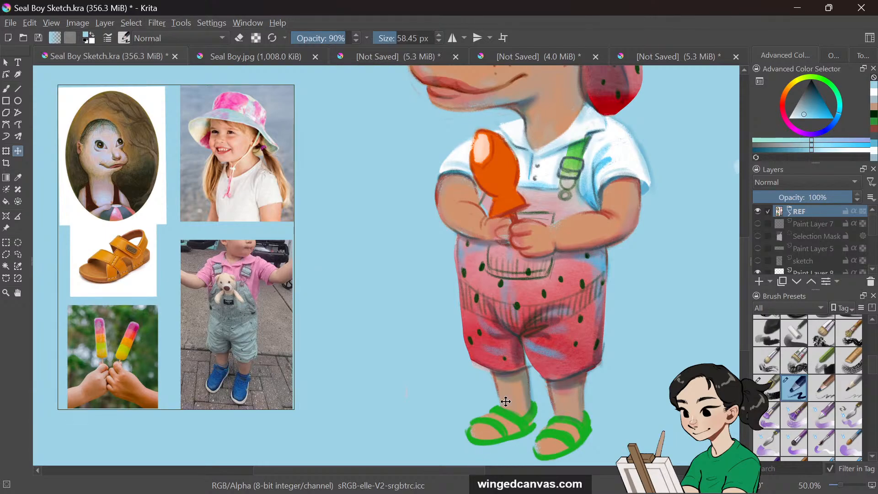
pyautogui.click(8, 92)
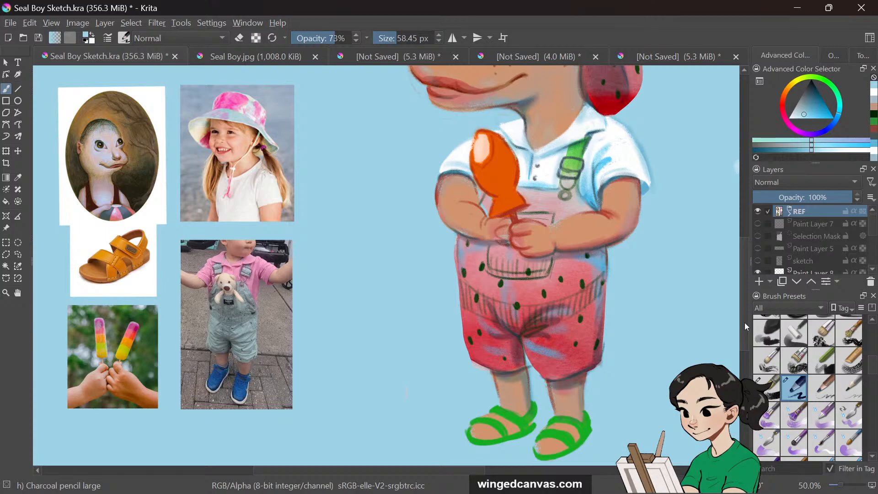
# Compare the drawing with the shadow, seeds and colour Merged layers toggled off and on
pyautogui.scroll(-2, 745, 322)
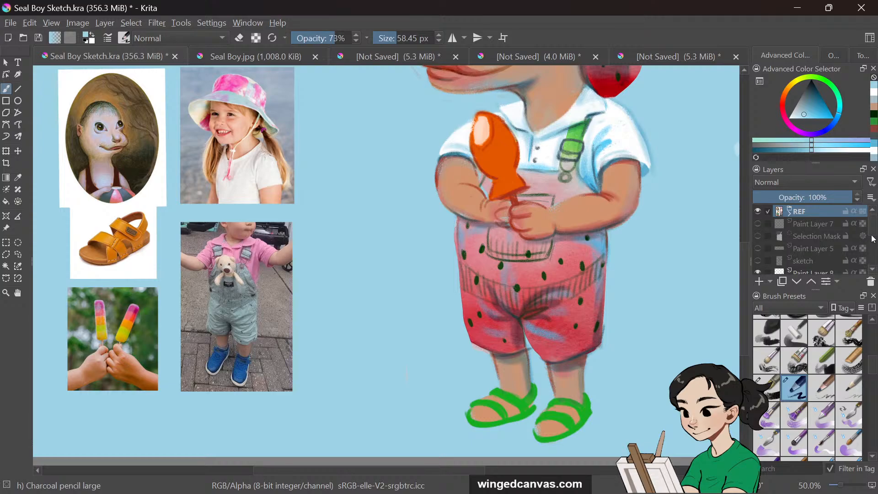
pyautogui.scroll(-3, 873, 238)
pyautogui.click(807, 243)
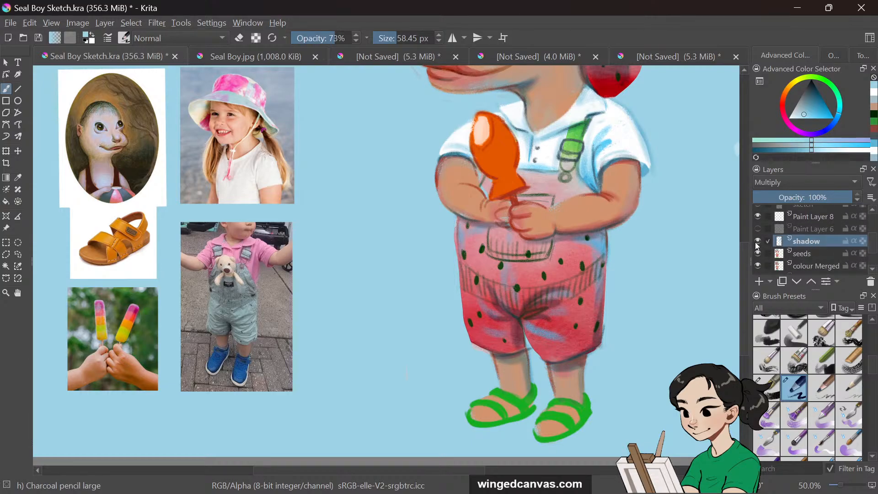
pyautogui.click(758, 242)
pyautogui.click(757, 242)
pyautogui.click(758, 255)
pyautogui.click(759, 254)
pyautogui.click(828, 251)
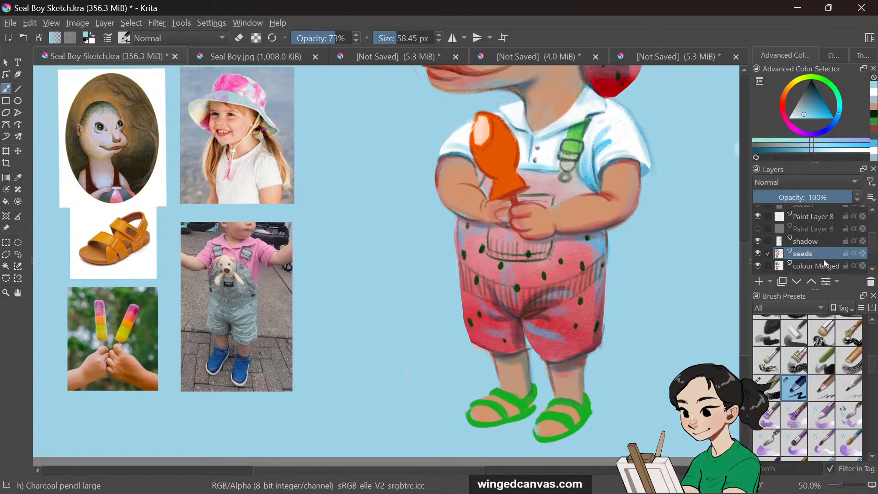
pyautogui.click(758, 266)
pyautogui.click(758, 265)
# Merge the seeds layer down into the colour Merged layer
pyautogui.keyDown('ctrl'); pyautogui.click(811, 268); pyautogui.keyUp('ctrl')
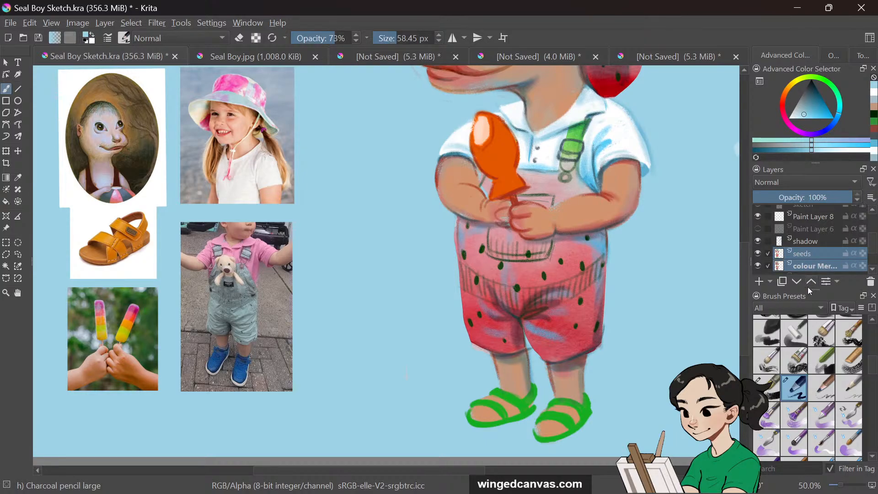
pyautogui.click(815, 254)
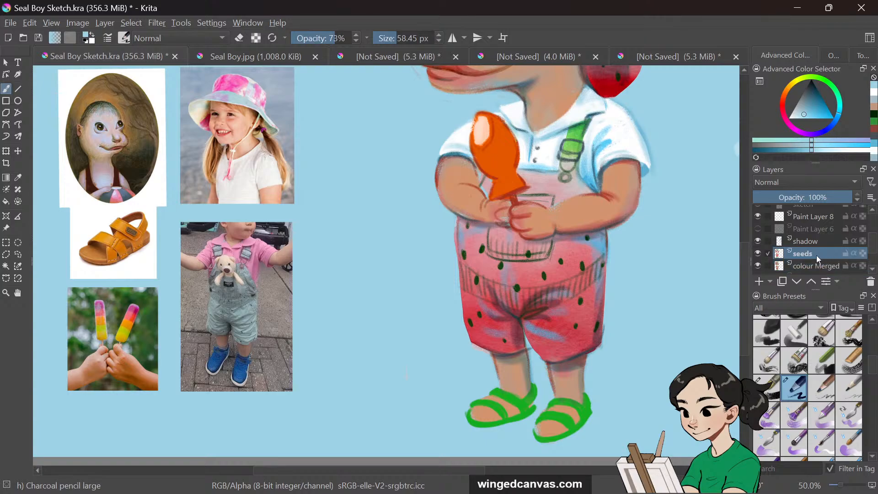
pyautogui.keyDown('ctrl'); pyautogui.click(819, 267); pyautogui.keyUp('ctrl')
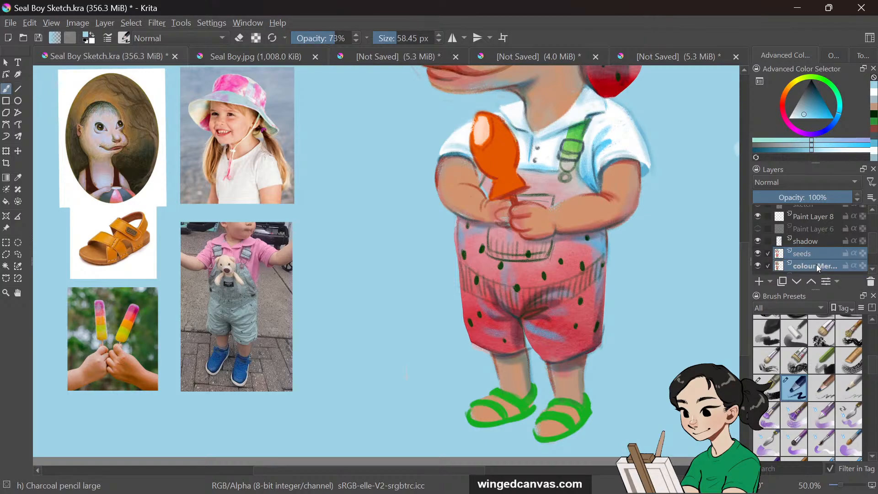
pyautogui.click(837, 282)
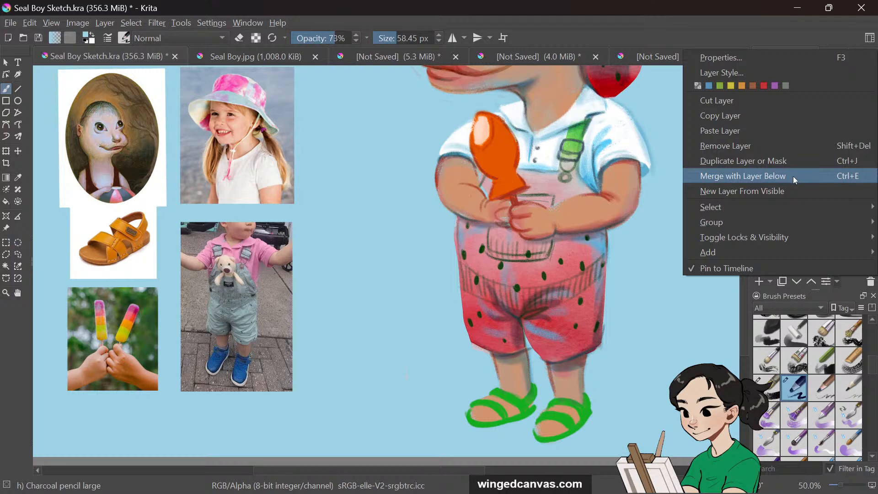
pyautogui.click(781, 177)
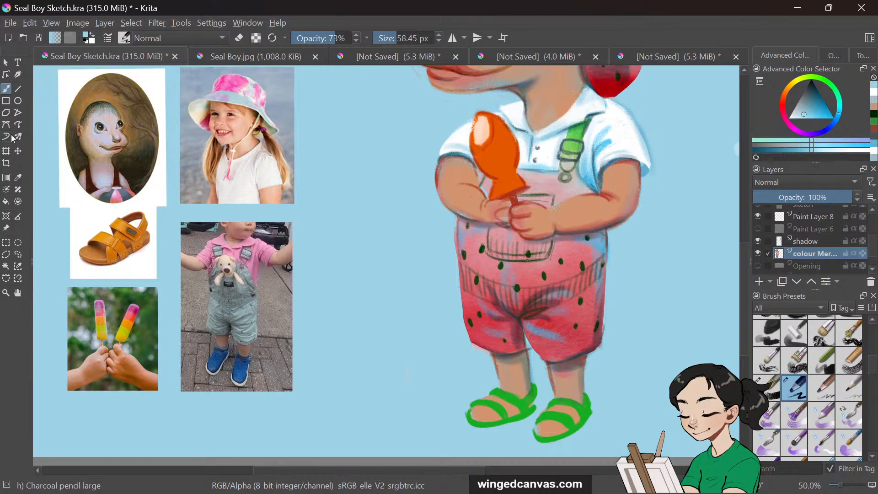
# Switch the brush to eraser mode at 100% opacity and about 14 px, and select the shadow layer
pyautogui.press('e')
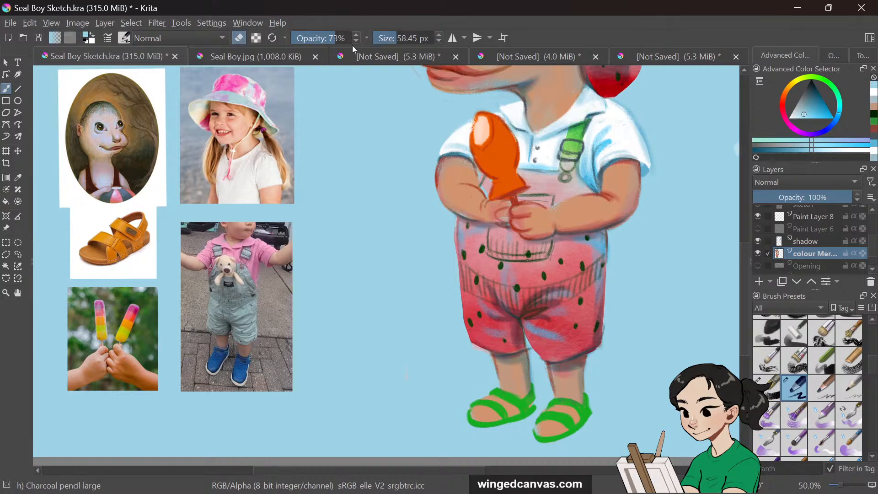
pyautogui.moveTo(332, 38); pyautogui.dragTo(394, 37)
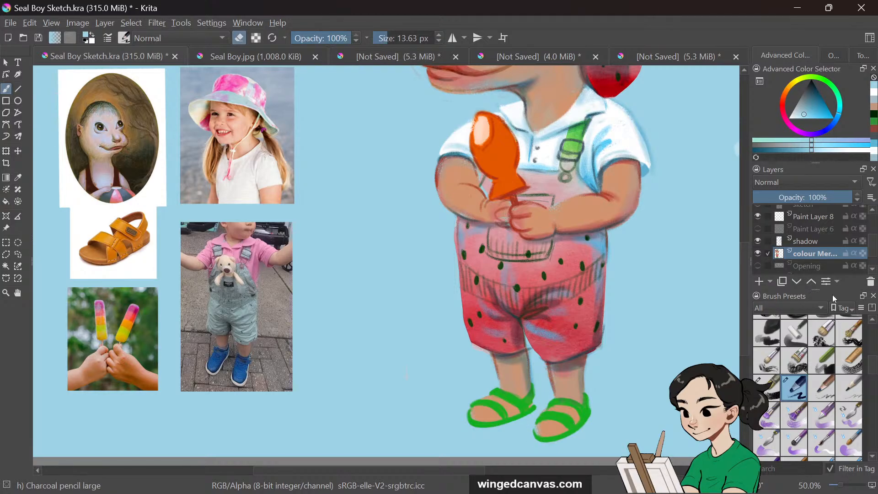
pyautogui.click(827, 241)
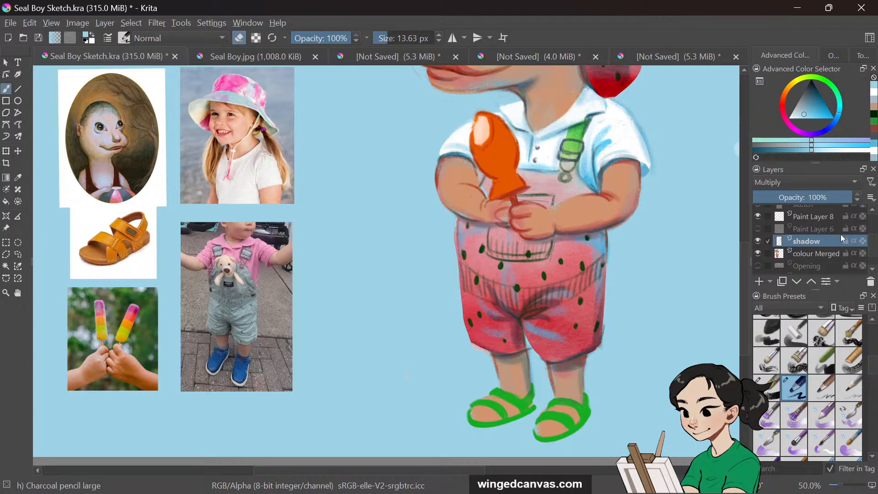
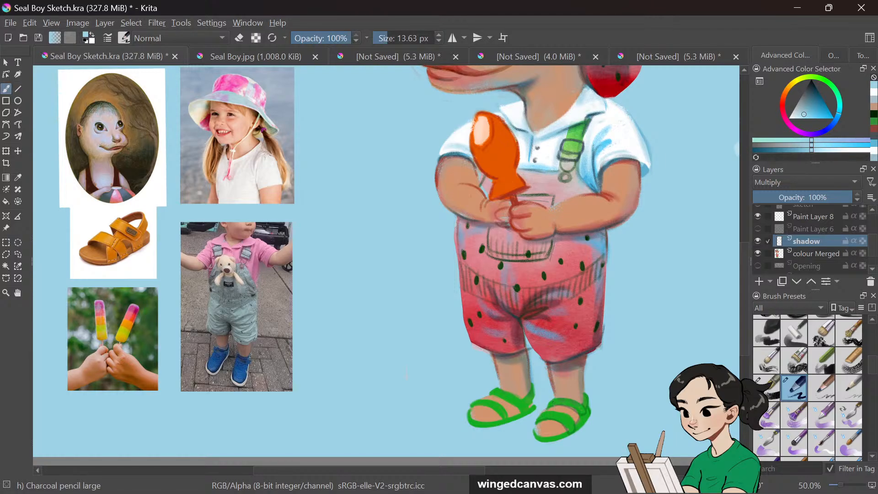
# Erase stray shadow strokes around the feet and sandals on the shadow layer
pyautogui.moveTo(535, 429)
pyautogui.mouseDown()
pyautogui.moveTo(535, 439)
pyautogui.moveTo(551, 441)
pyautogui.moveTo(571, 434)
pyautogui.mouseUp()
pyautogui.moveTo(472, 428); pyautogui.dragTo(519, 418)
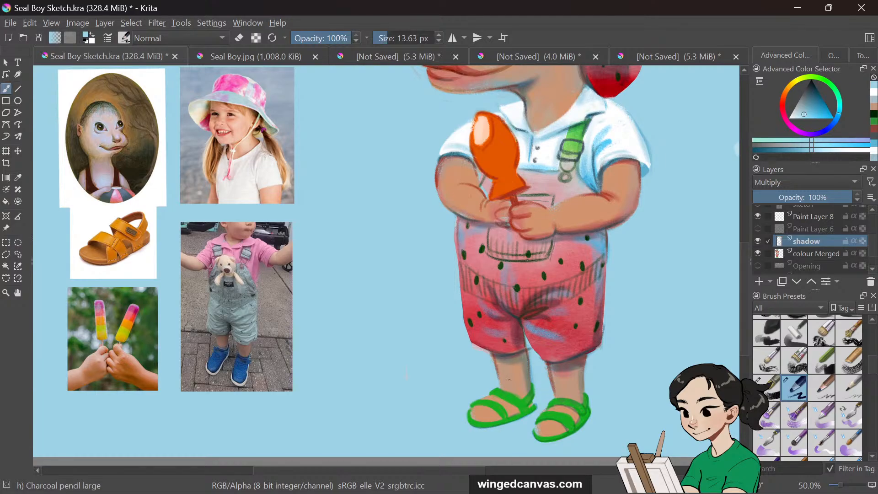
pyautogui.moveTo(475, 406); pyautogui.dragTo(490, 405)
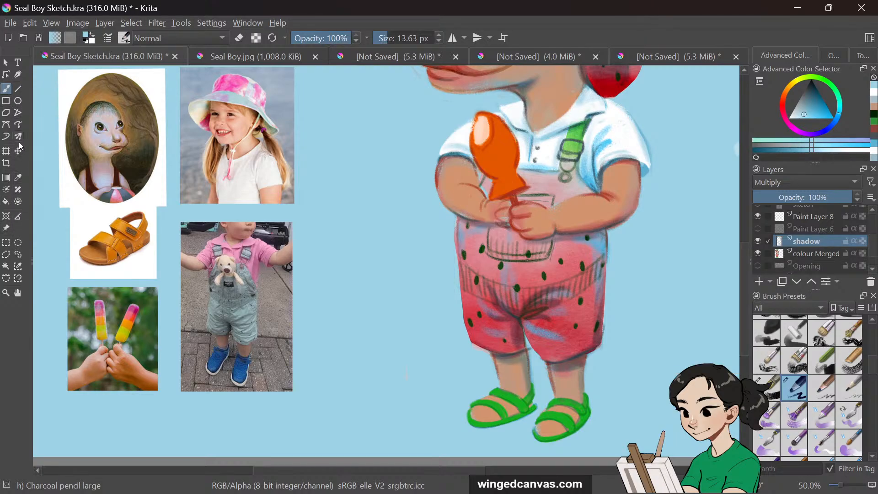
# Sample a pink skin tone from the hand and paint the toes over both sandals
pyautogui.click(25, 175)
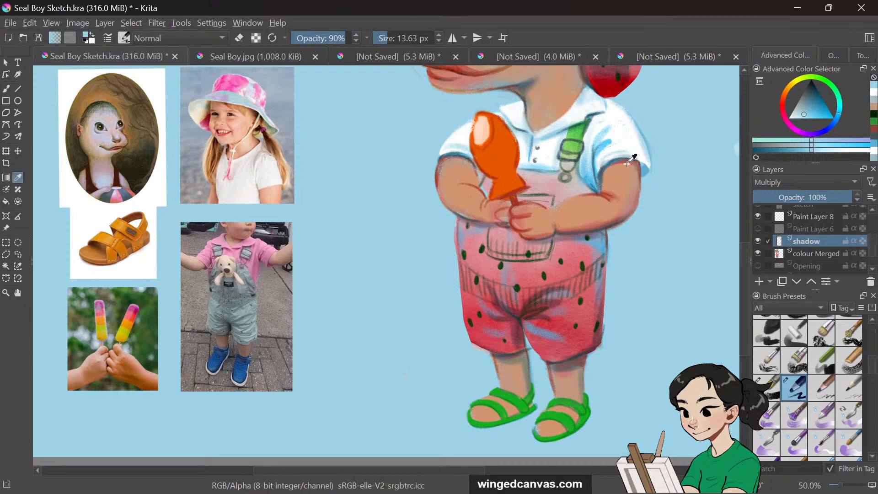
pyautogui.click(530, 210)
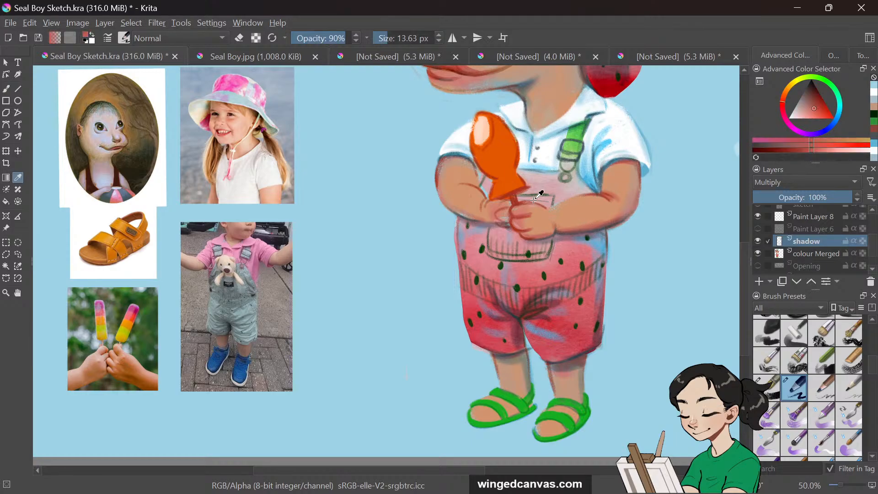
pyautogui.press('b')
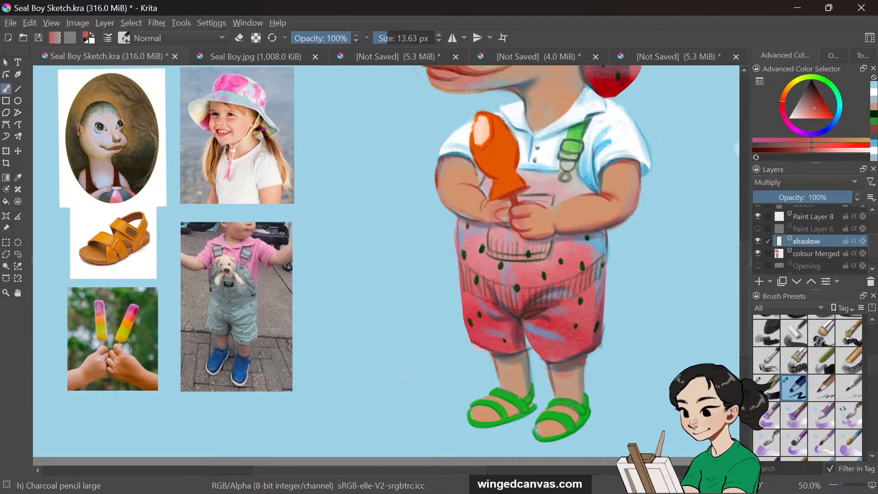
pyautogui.moveTo(544, 423); pyautogui.dragTo(536, 426)
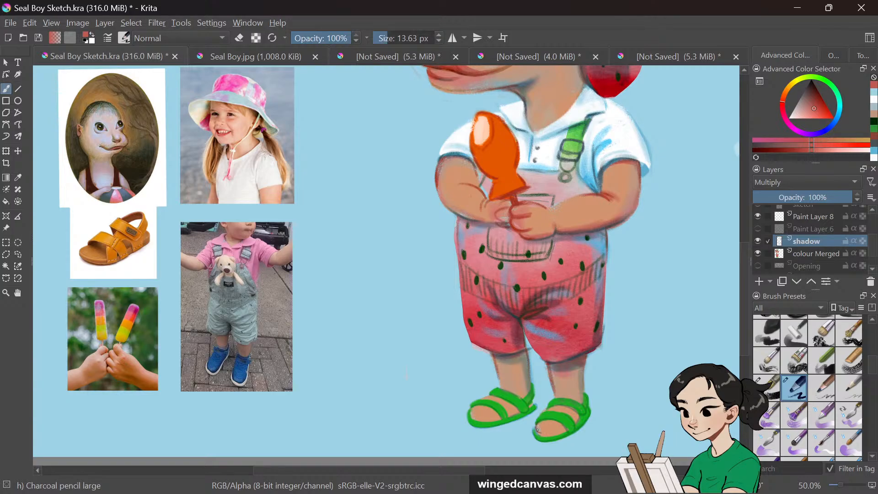
pyautogui.moveTo(538, 429); pyautogui.dragTo(540, 430)
pyautogui.moveTo(538, 432); pyautogui.dragTo(545, 427)
pyautogui.moveTo(546, 433); pyautogui.dragTo(564, 430)
pyautogui.moveTo(473, 414)
pyautogui.mouseDown()
pyautogui.moveTo(494, 421)
pyautogui.moveTo(477, 411)
pyautogui.mouseUp()
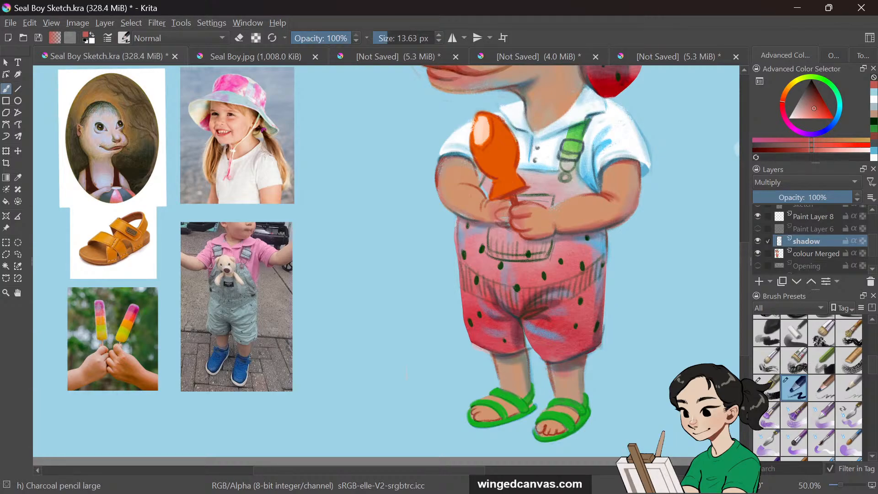
# Sample the sandal green and enlarge the brush to about 62 px with the shadow layer active
pyautogui.press('p')
pyautogui.press('i')
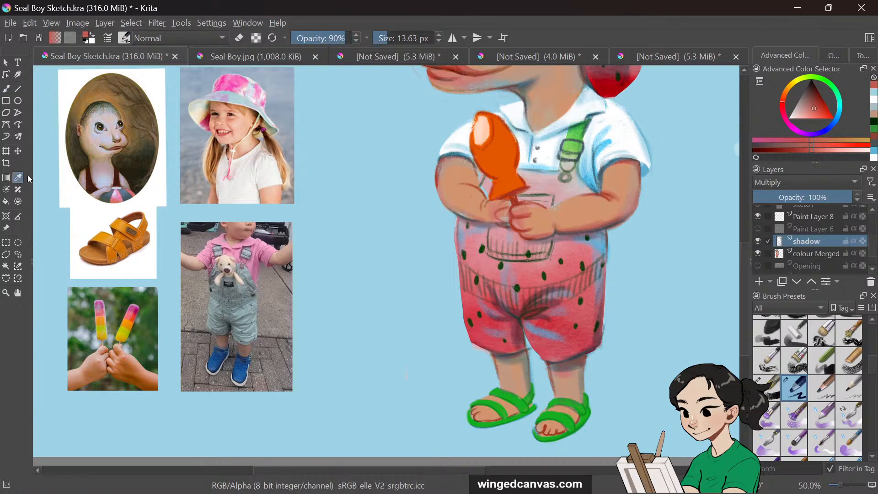
pyautogui.click(546, 437)
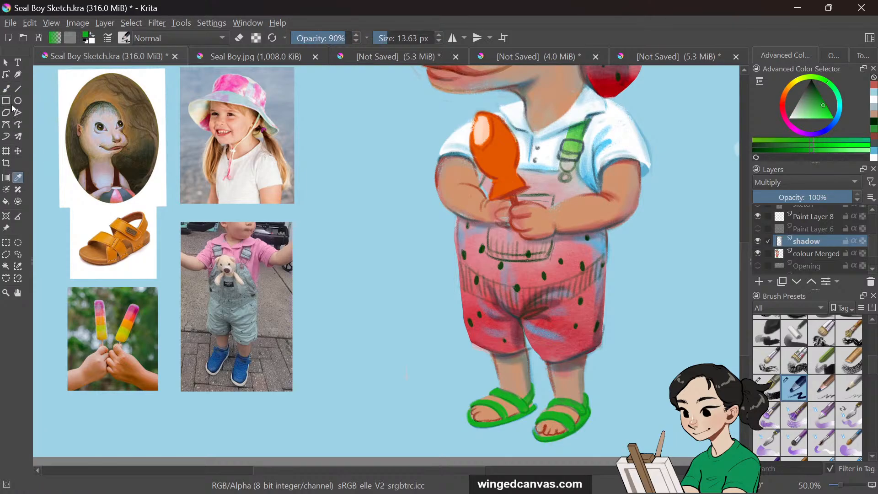
pyautogui.click(6, 89)
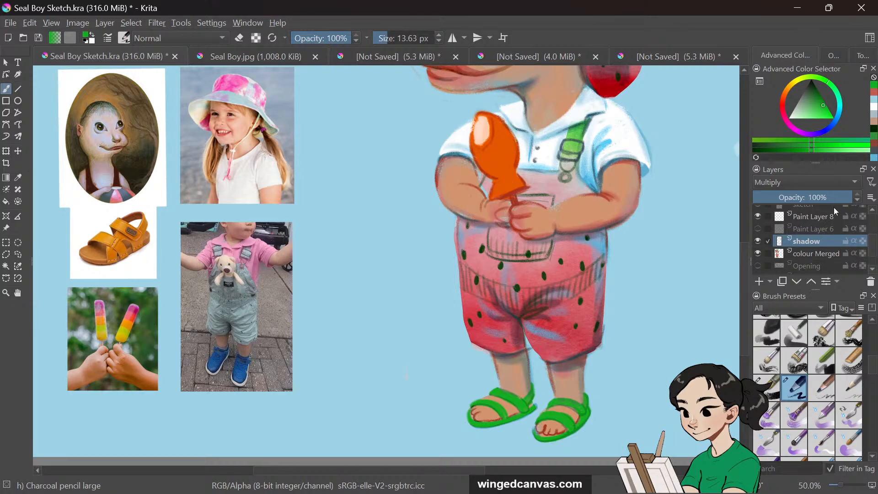
pyautogui.click(820, 254)
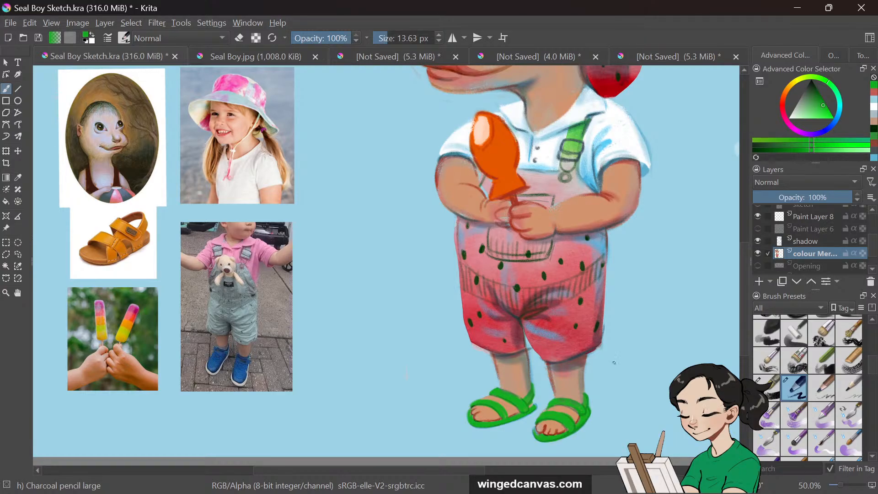
pyautogui.click(826, 243)
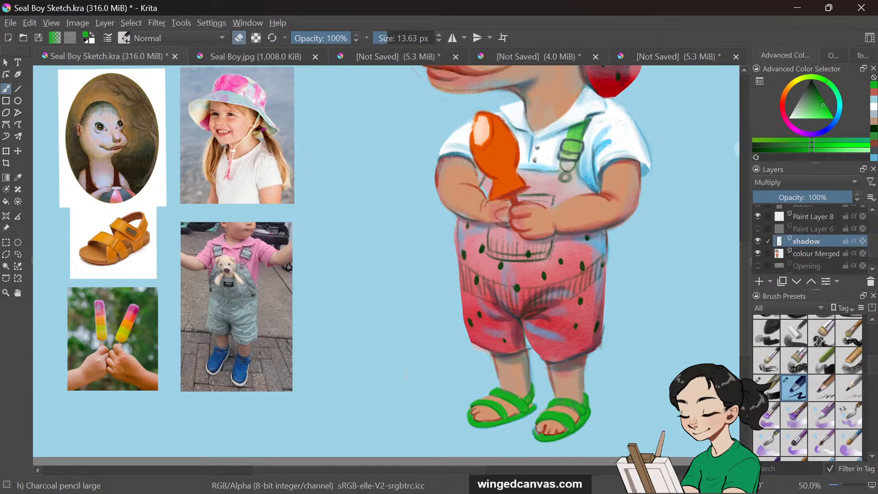
pyautogui.moveTo(429, 36); pyautogui.dragTo(397, 38)
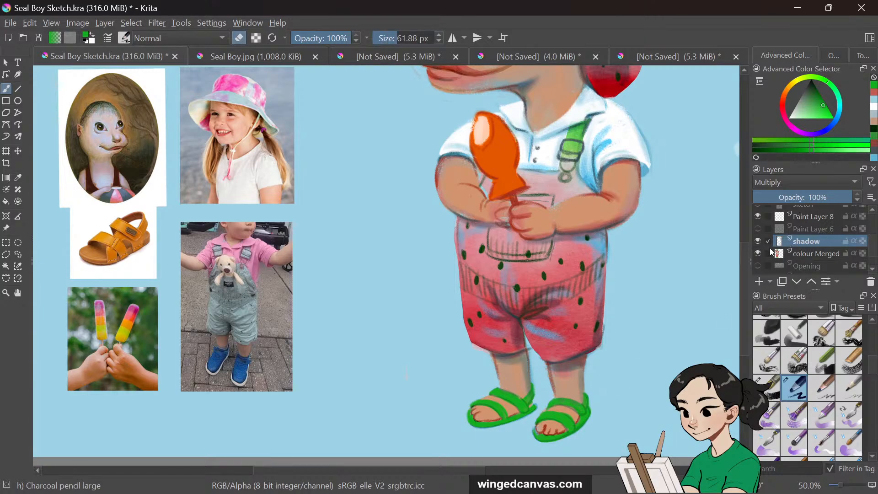
# Hide and show the shadow layer to compare the feet with and without it
pyautogui.click(758, 254)
pyautogui.click(758, 254)
pyautogui.click(758, 246)
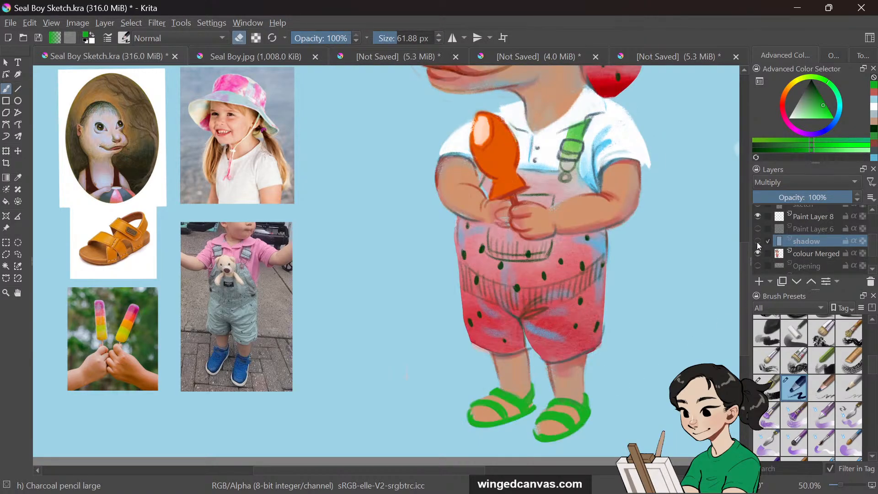
pyautogui.click(758, 246)
# Paint a green stroke over the right sandal's strap on the colour Merged layer
pyautogui.click(814, 254)
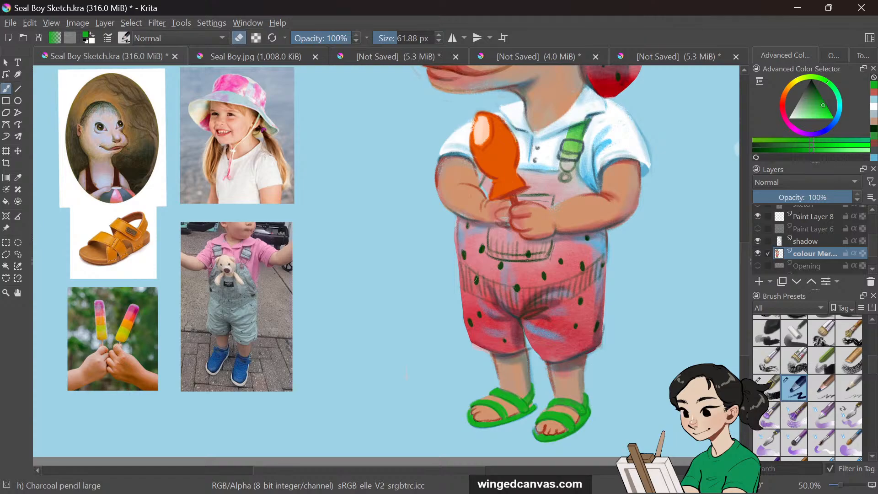
pyautogui.press('p')
pyautogui.press('o')
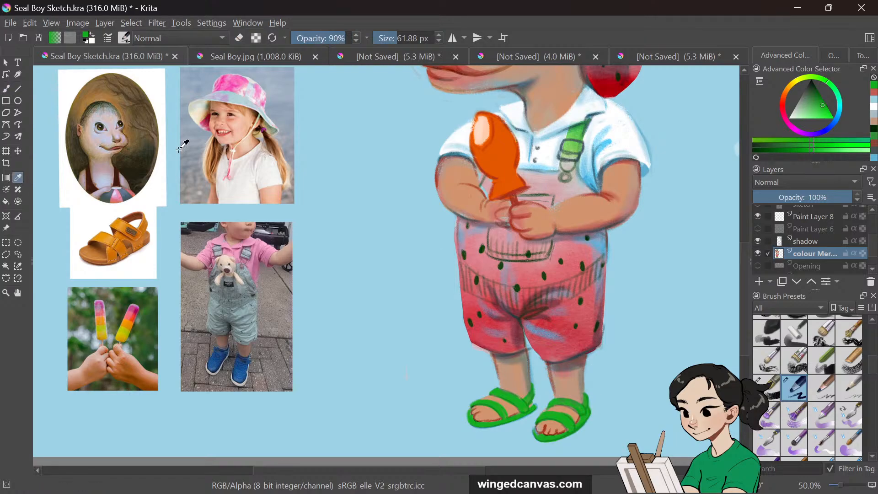
pyautogui.click(6, 88)
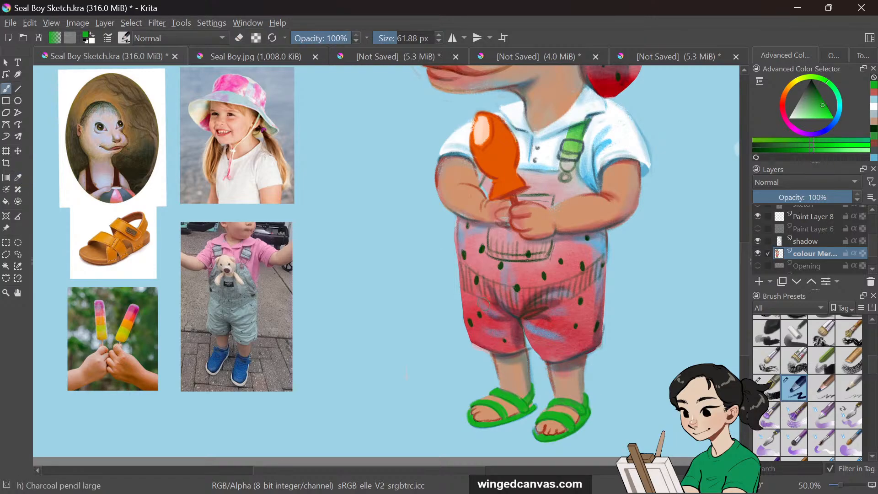
pyautogui.moveTo(558, 399); pyautogui.dragTo(573, 384)
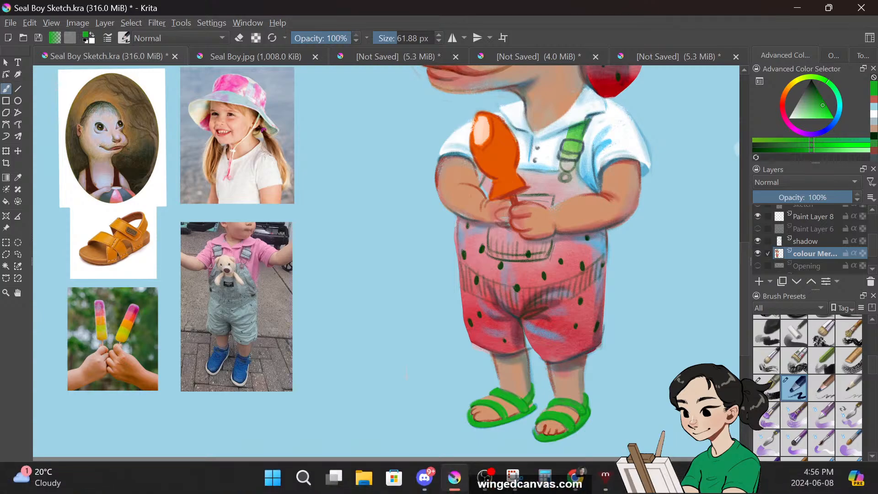
# Set the brush to about 19 px, sample a pink tone from the leg, and paint over the right foot on the colour Merged layer
pyautogui.moveTo(394, 39); pyautogui.dragTo(388, 40)
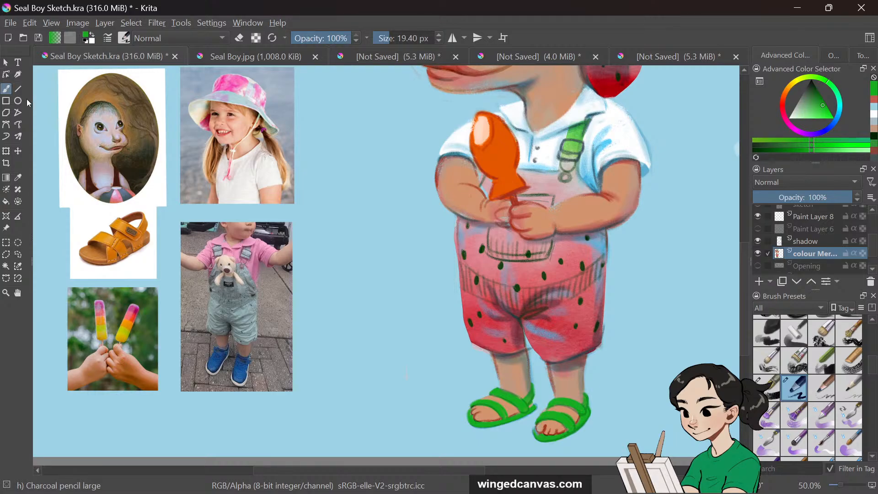
pyautogui.click(827, 243)
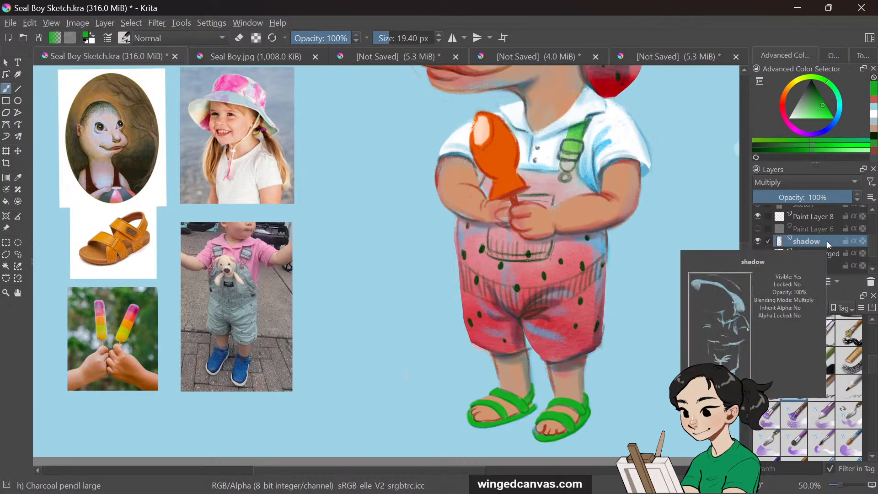
pyautogui.click(18, 178)
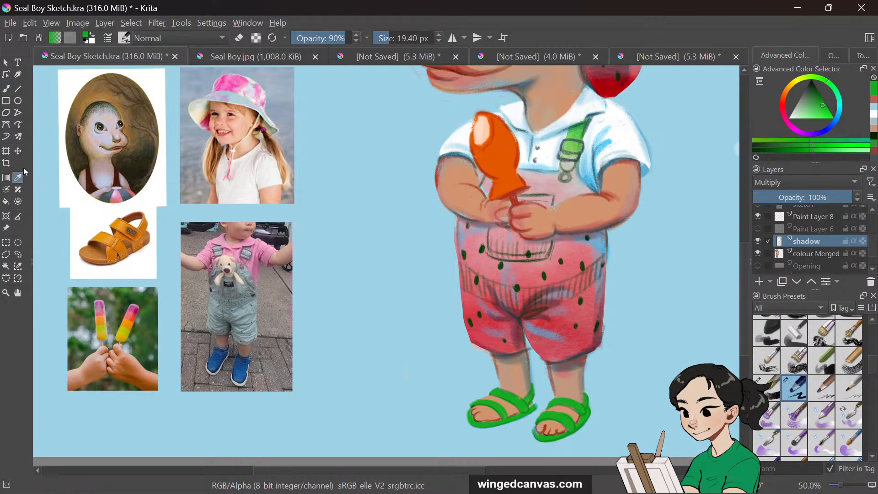
pyautogui.click(442, 165)
pyautogui.click(6, 90)
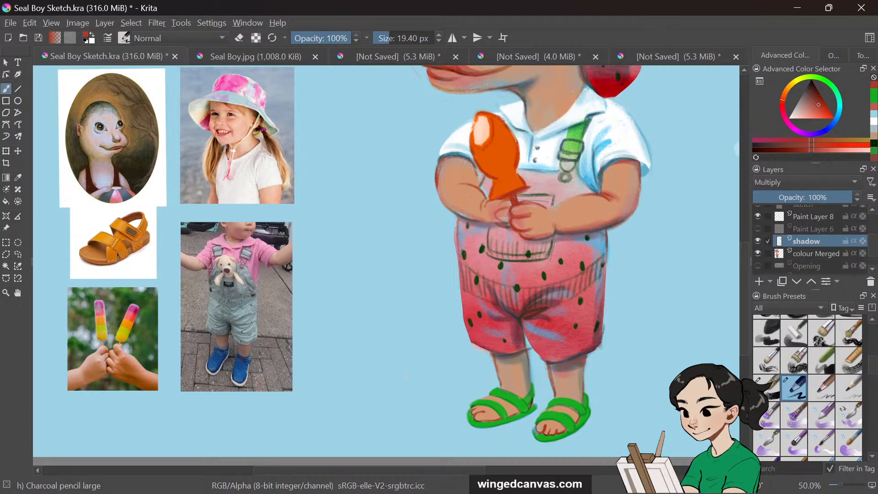
pyautogui.click(19, 178)
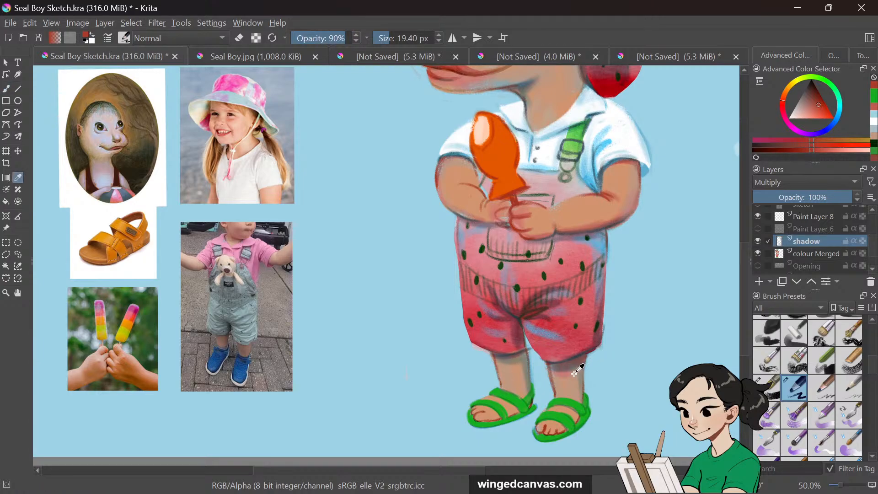
pyautogui.click(588, 358)
pyautogui.click(6, 89)
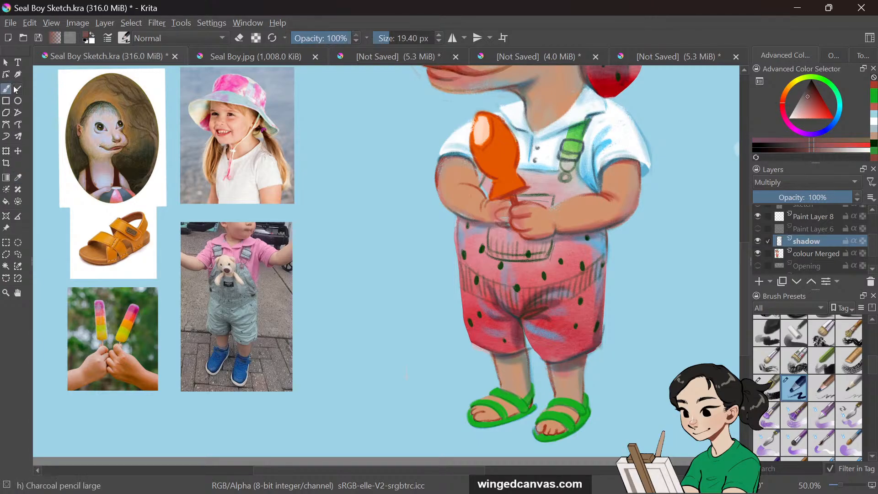
pyautogui.click(813, 255)
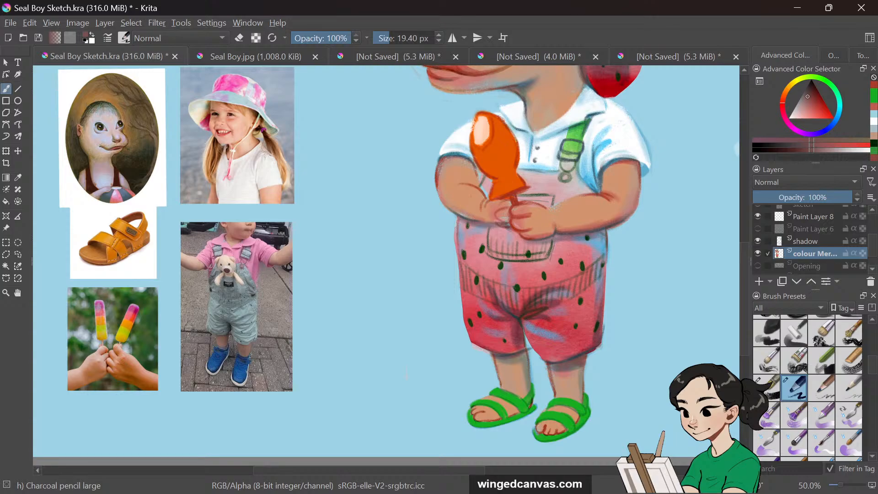
pyautogui.moveTo(576, 415); pyautogui.dragTo(576, 419)
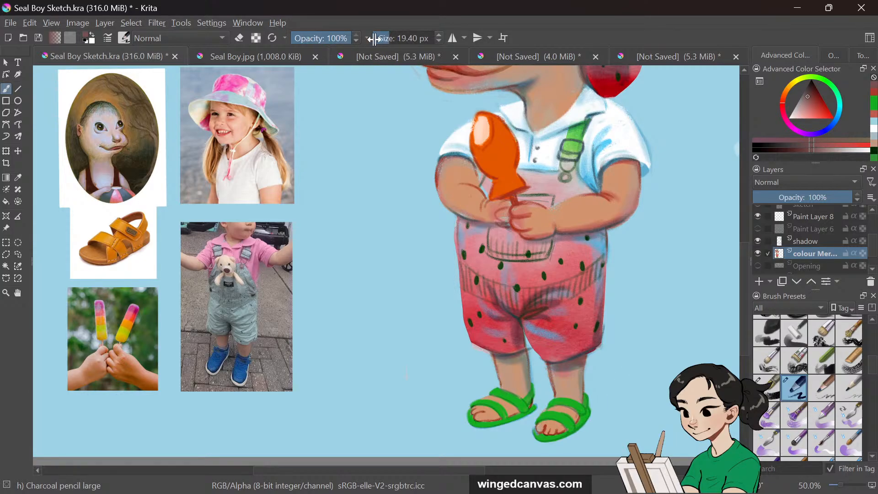
# Lower the brush opacity to 67% and paint soft skin strokes over the feet and lower legs
pyautogui.moveTo(351, 38); pyautogui.dragTo(337, 38)
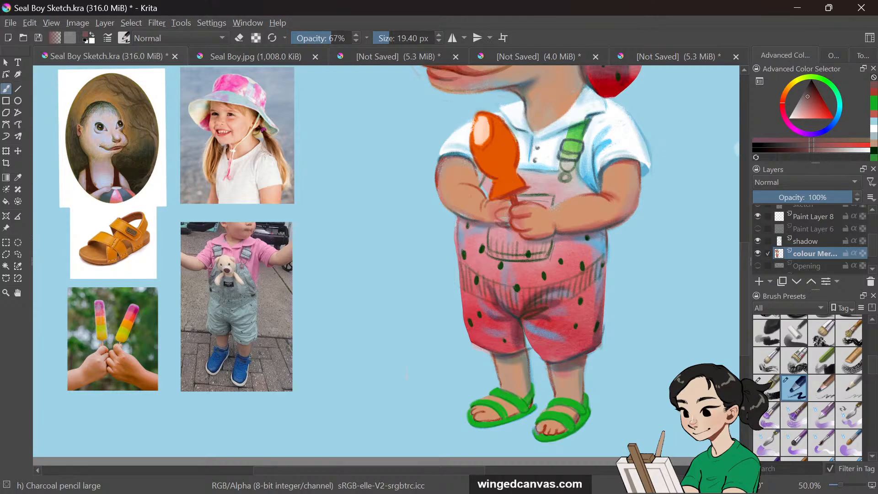
pyautogui.moveTo(507, 414)
pyautogui.mouseDown()
pyautogui.moveTo(515, 412)
pyautogui.moveTo(501, 417)
pyautogui.mouseUp()
pyautogui.moveTo(531, 388); pyautogui.dragTo(529, 374)
pyautogui.press('-')
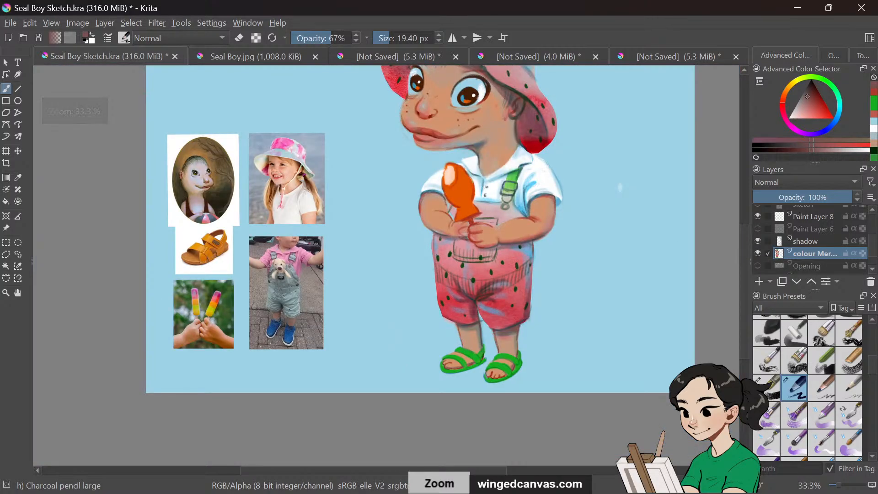
pyautogui.moveTo(741, 251); pyautogui.dragTo(745, 230)
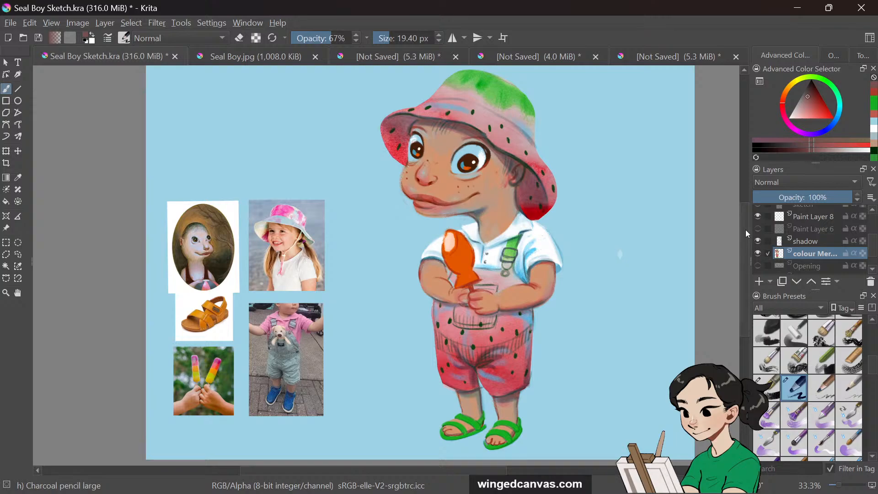